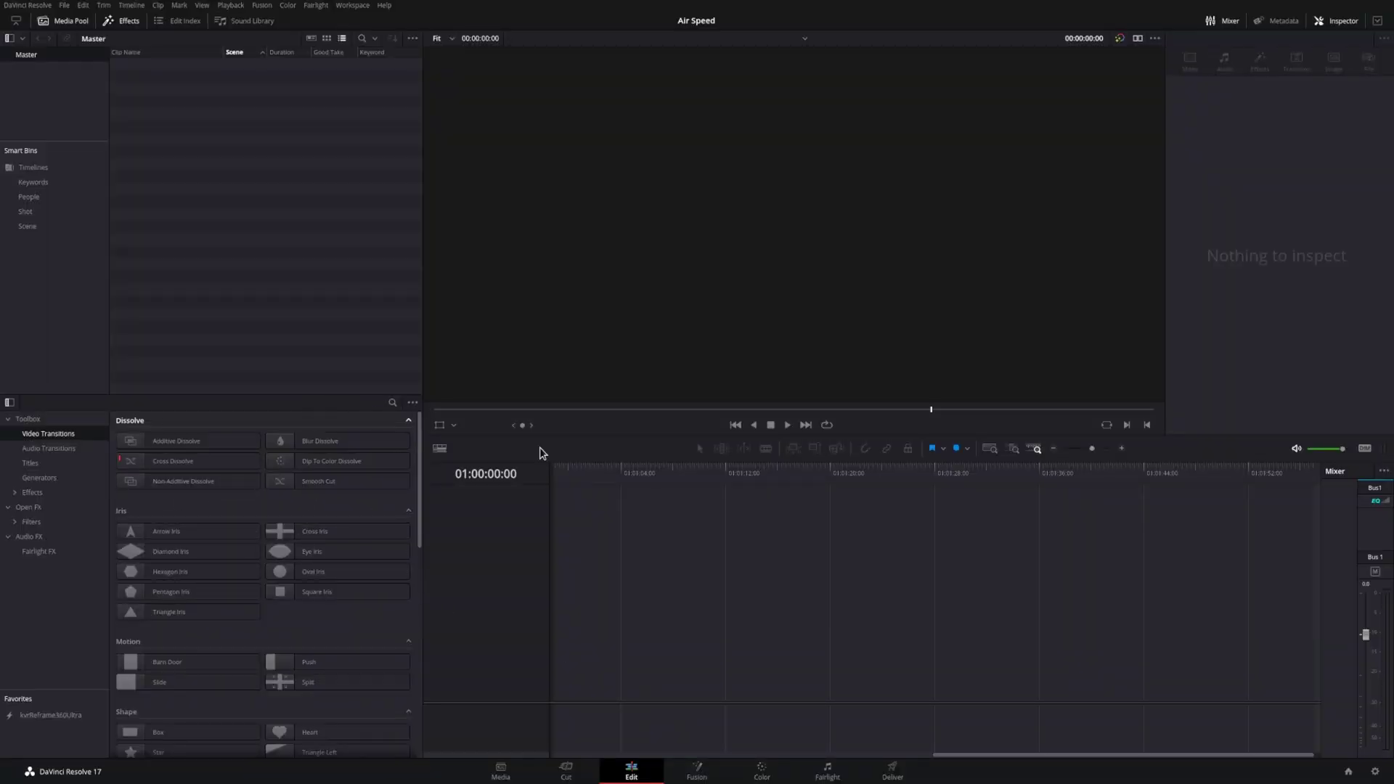
Step: Create a one-minute, 24 fps Fusion composition clip, place it on the timeline and open it for node editing
right_click(207, 167)
click(272, 216)
click(690, 373)
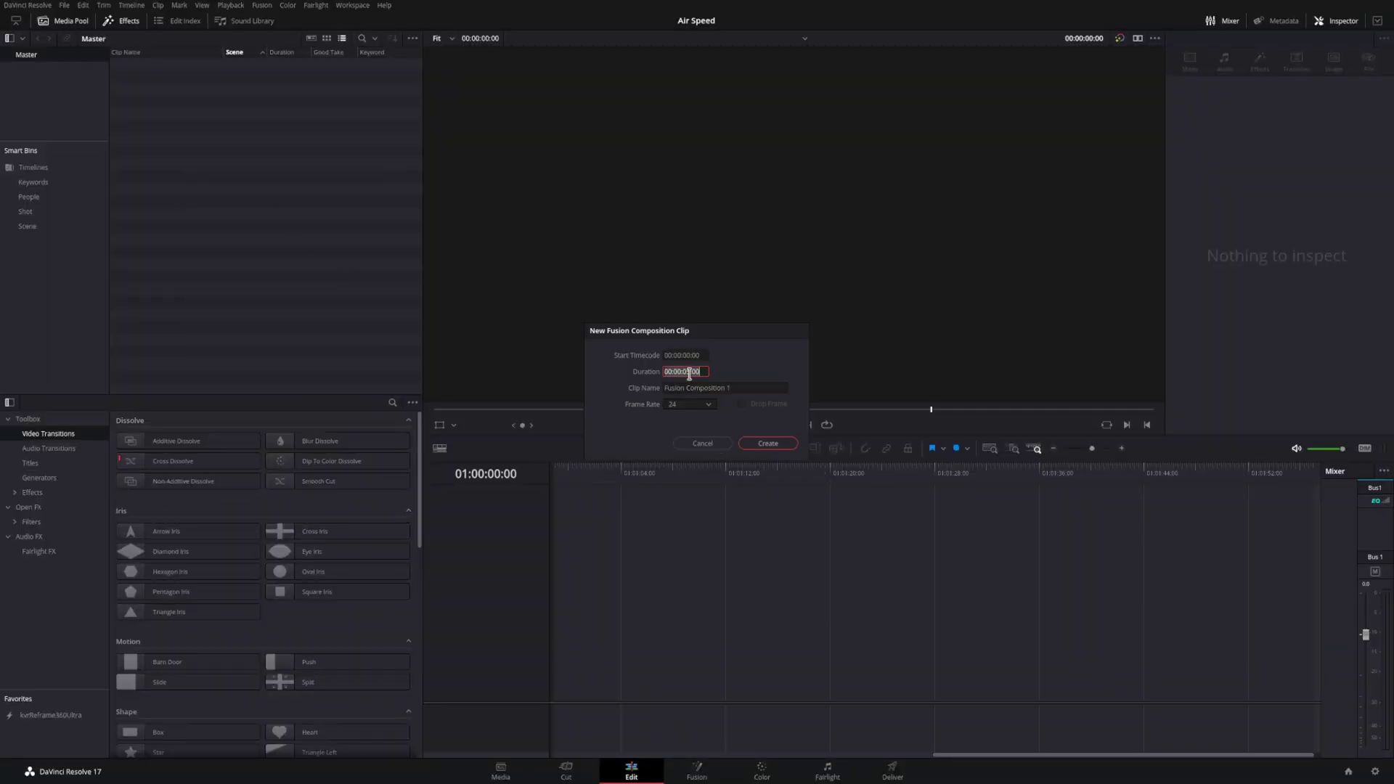
click(768, 443)
drag(180, 84, 544, 632)
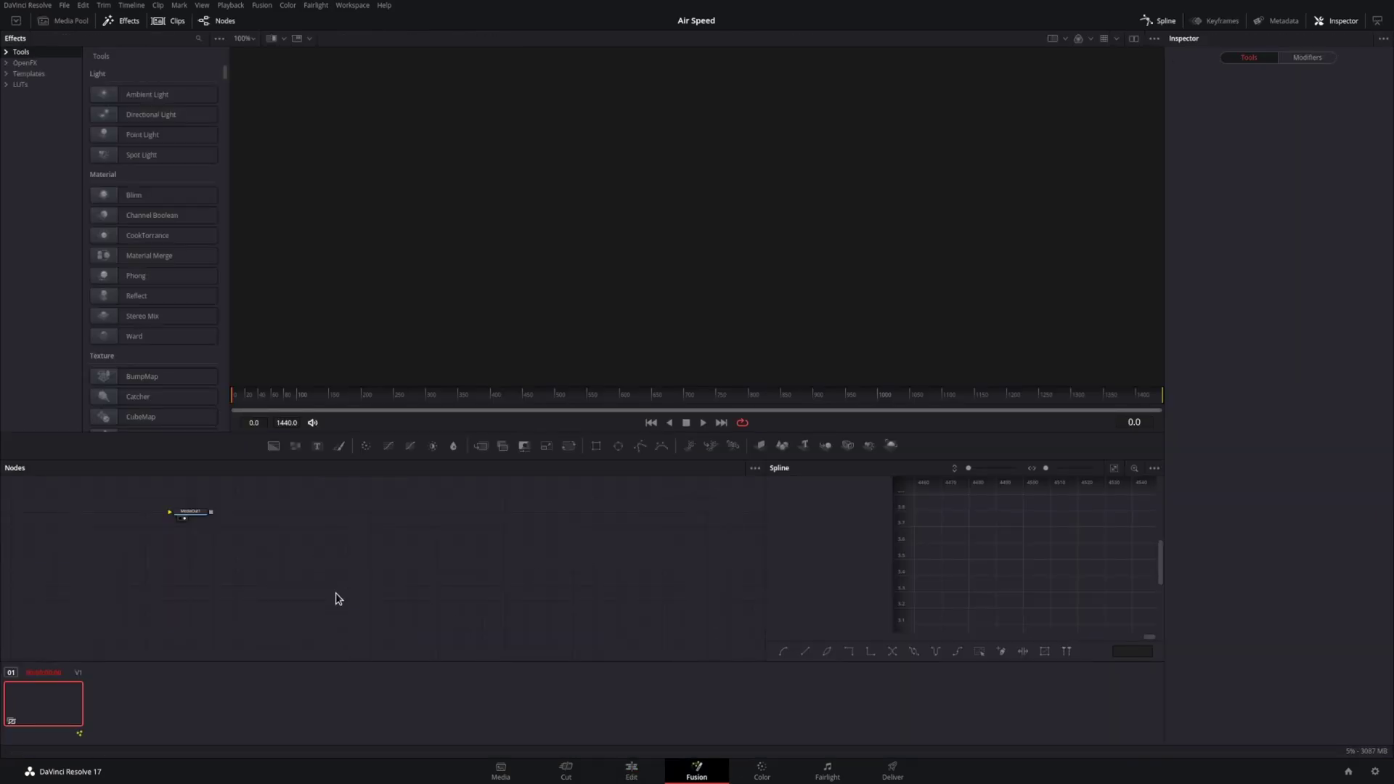
Step: Add an sEllipse shape and an sRender node, and connect them in a row to MediaOut1
mouse_move(152, 134)
mouse_down()
mouse_move(128, 159)
mouse_move(127, 145)
mouse_up()
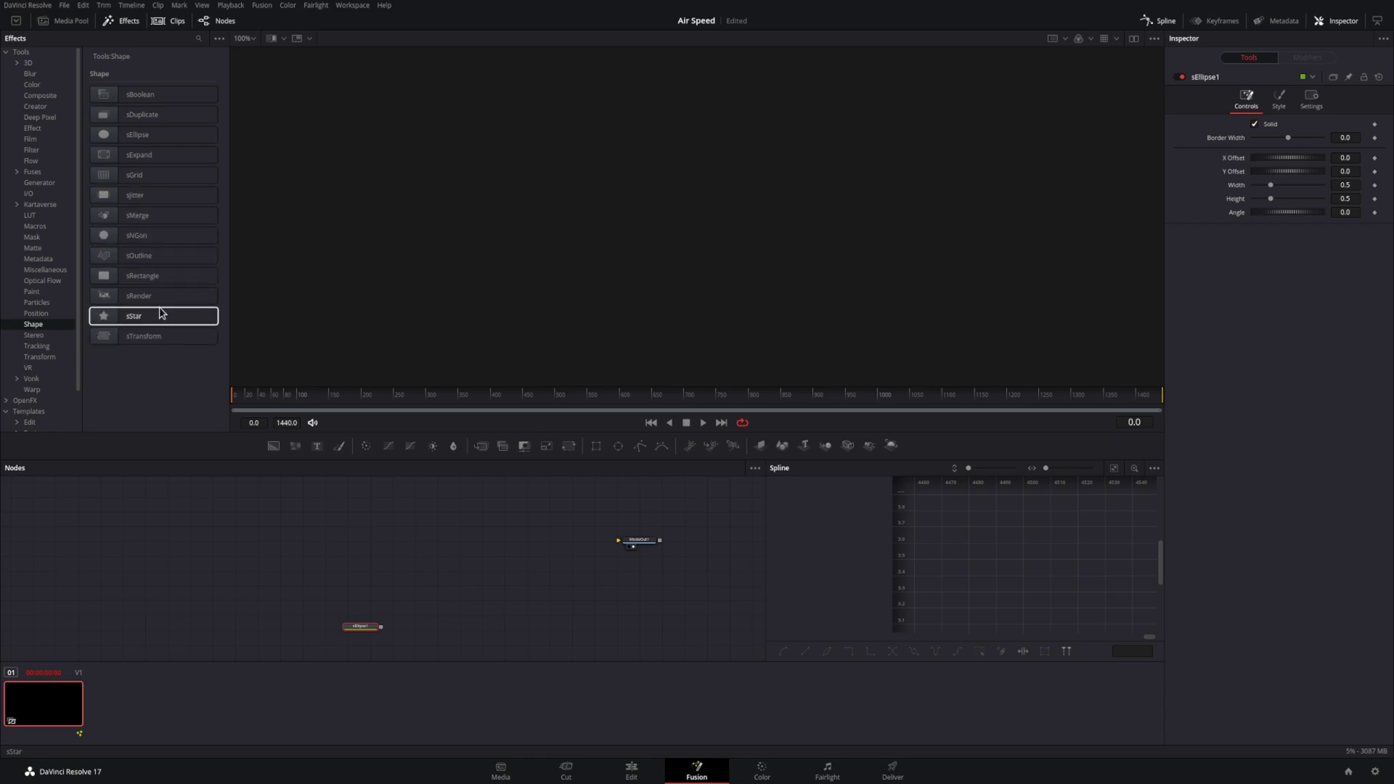
click(139, 295)
drag(360, 625, 303, 540)
drag(405, 626, 637, 546)
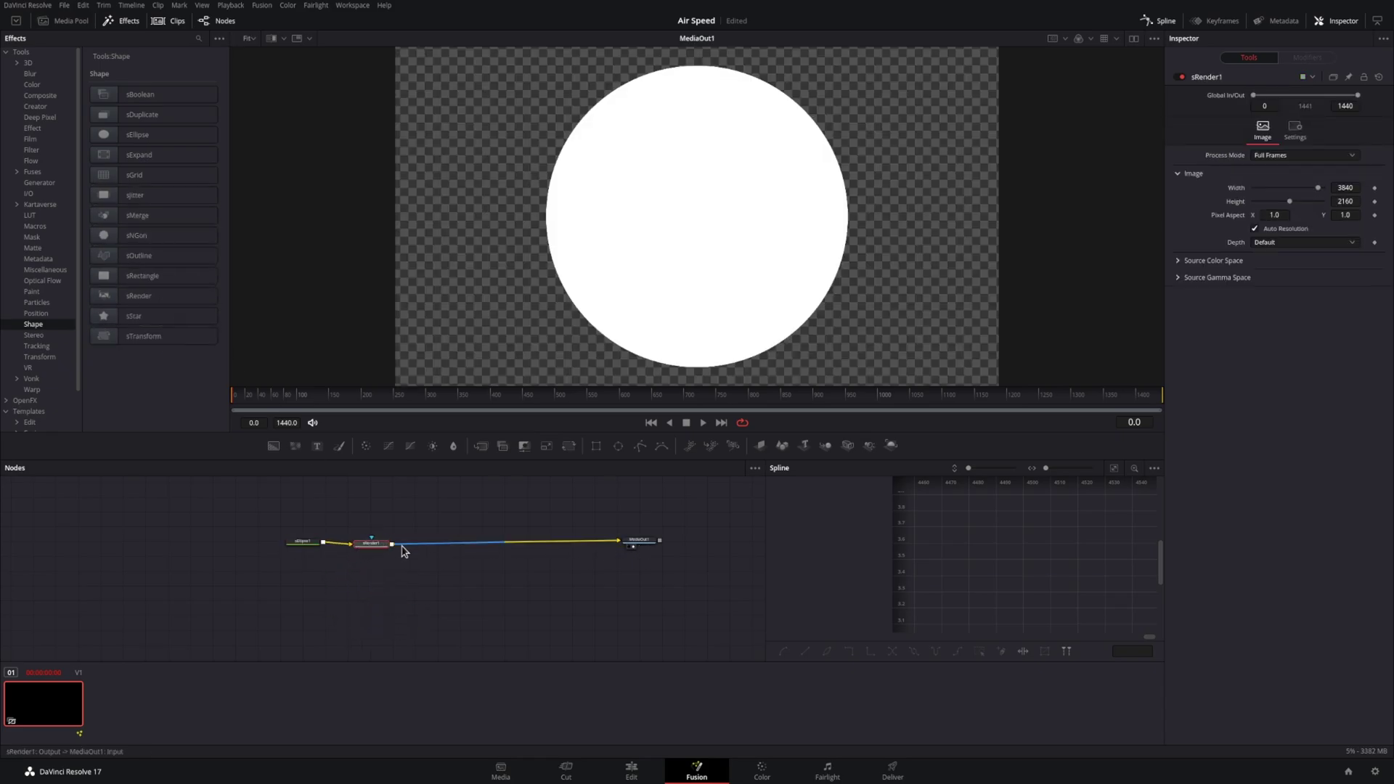
drag(386, 544, 429, 543)
drag(289, 545, 329, 544)
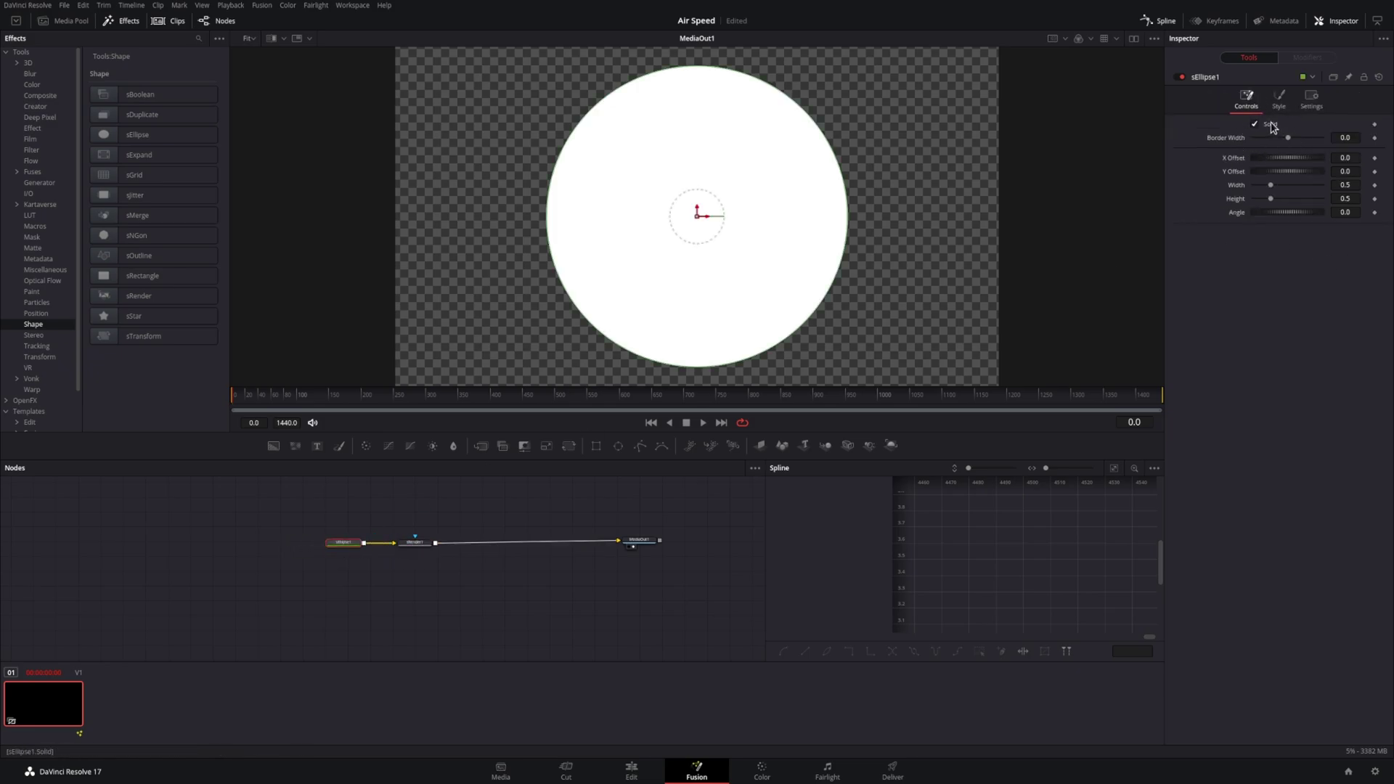
Step: Turn the solid ellipse into an outlined ring with a thicker border and colour it with the saved custom green
click(1271, 125)
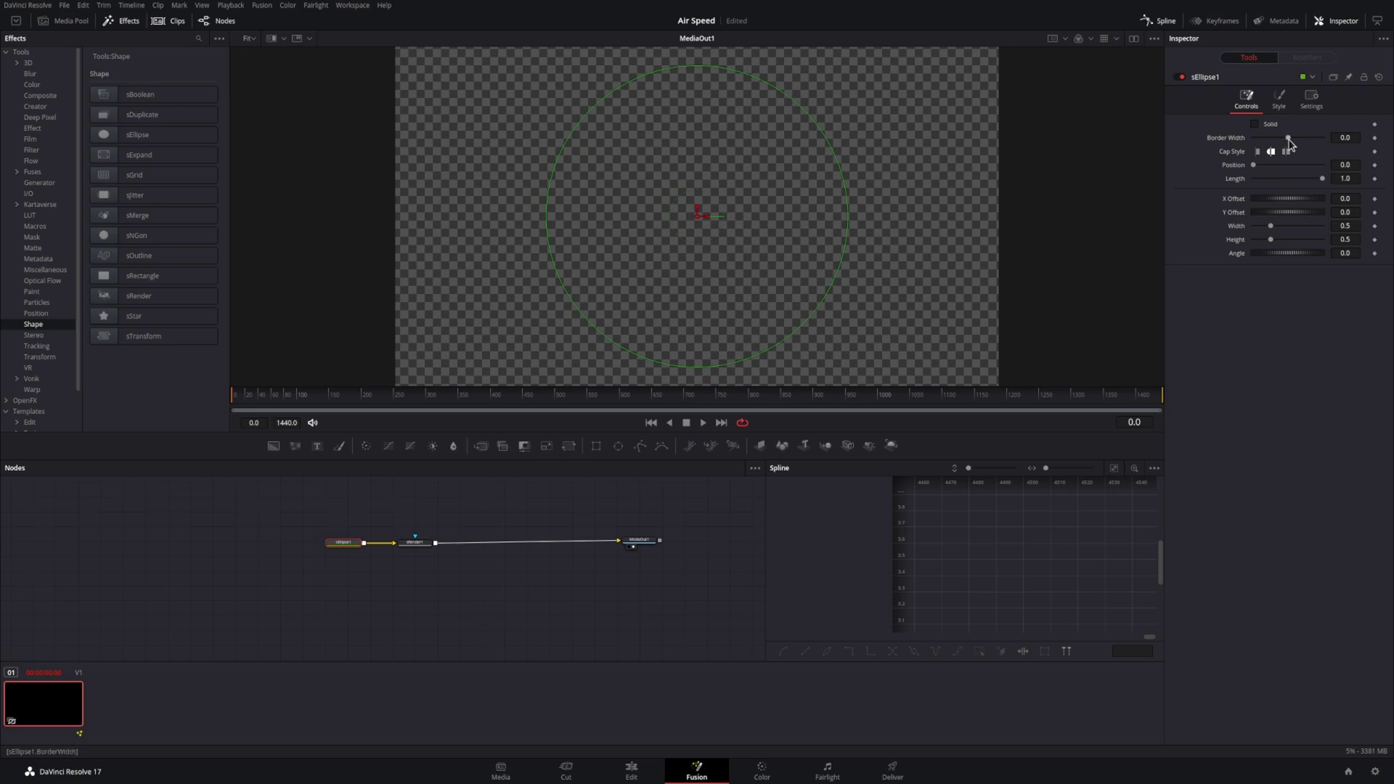
drag(1288, 138, 1291, 138)
click(1277, 99)
click(1282, 126)
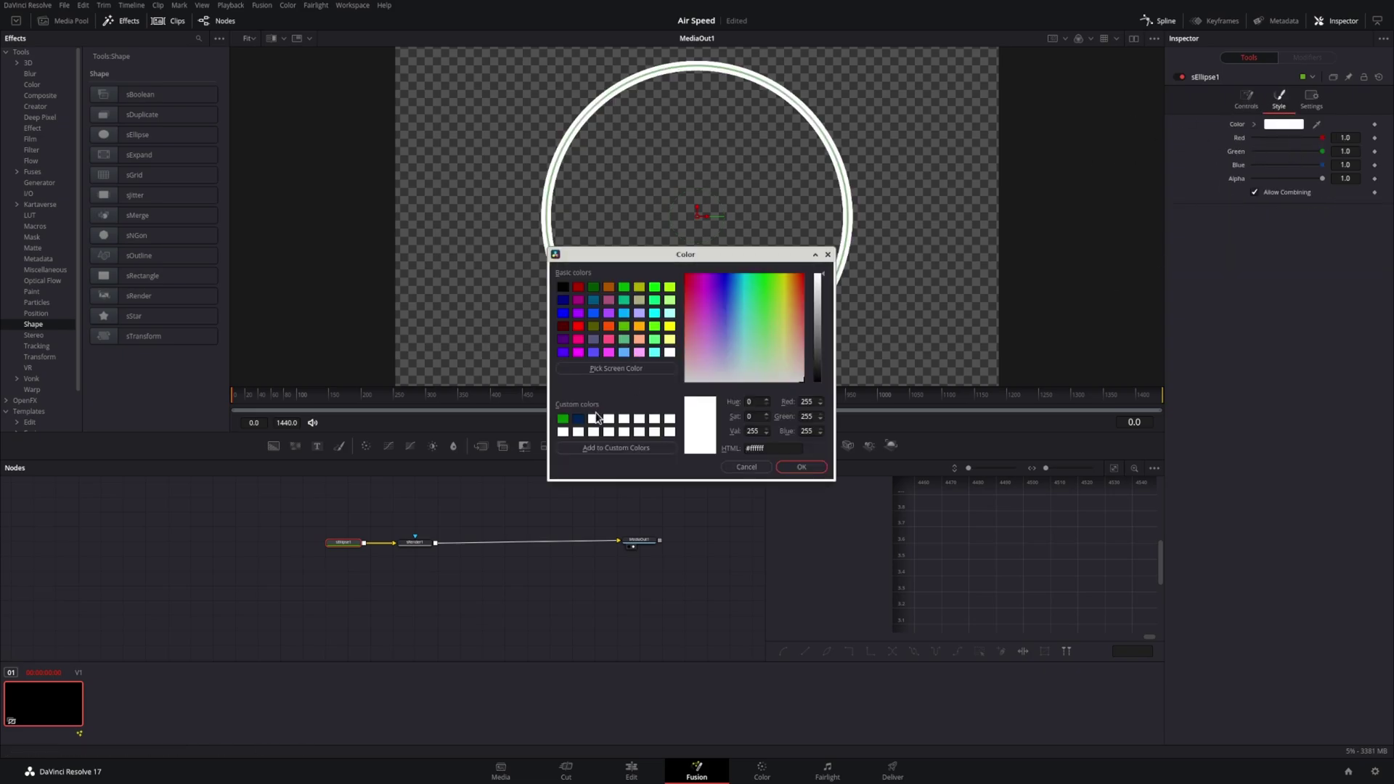
click(564, 419)
click(802, 468)
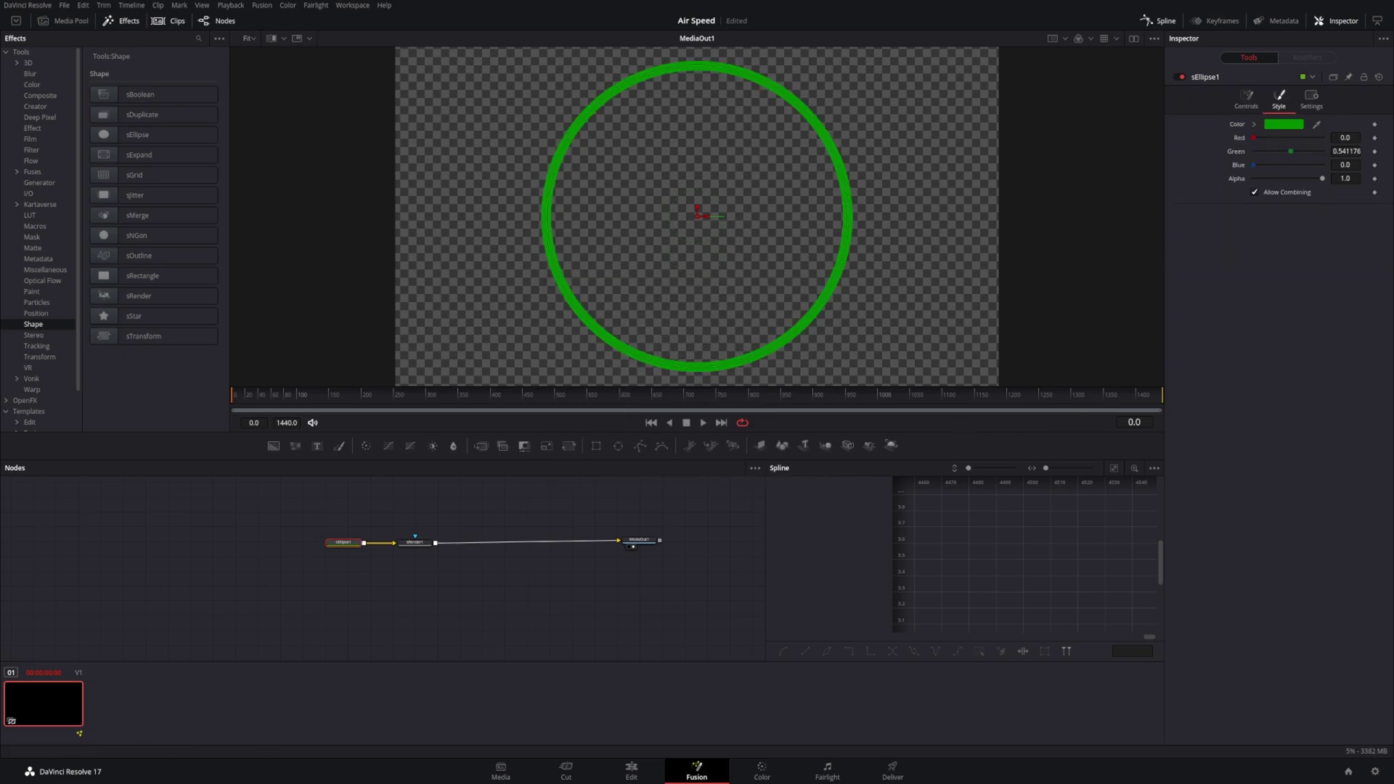
Step: Add an sRectangle shape below the chain and rename the ellipse node OuterRing
drag(143, 275, 358, 614)
key(F2)
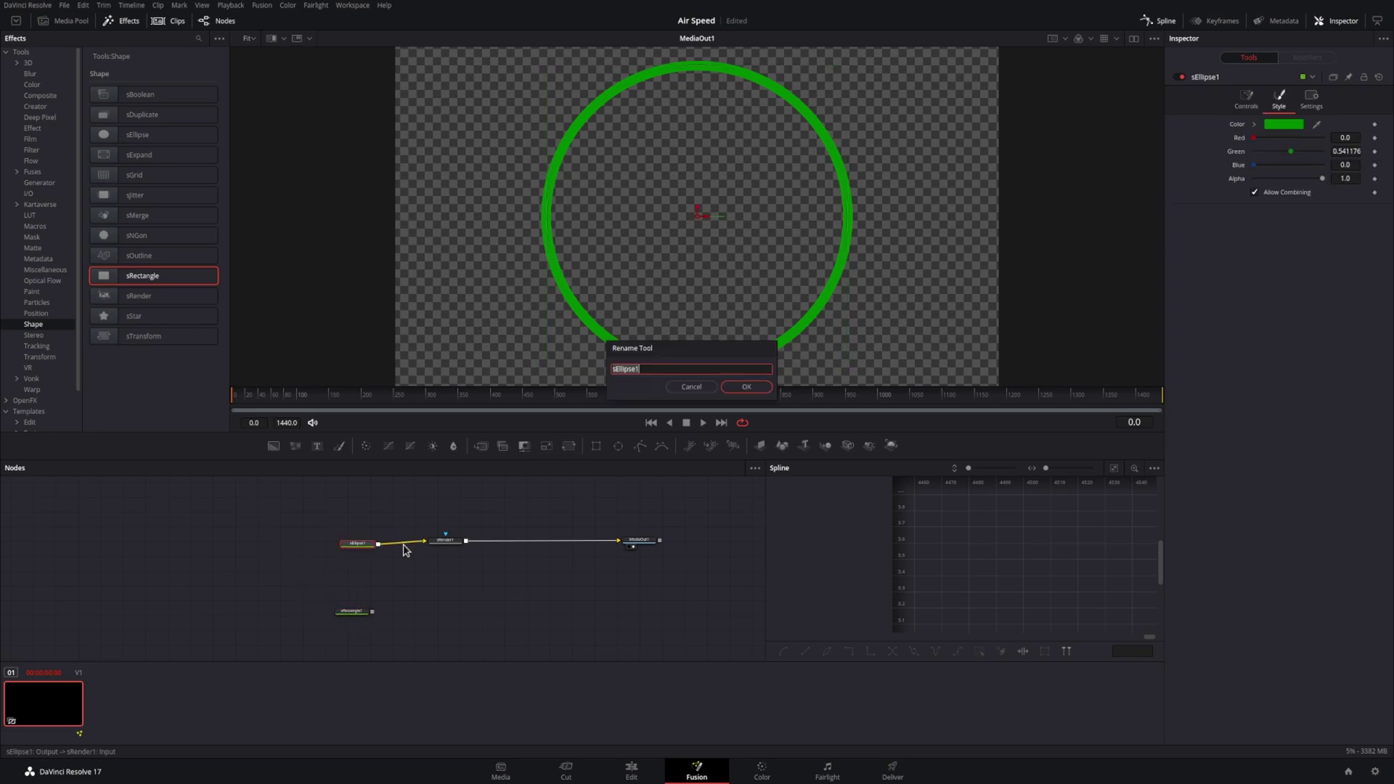
text(OuterRing)
key(Return)
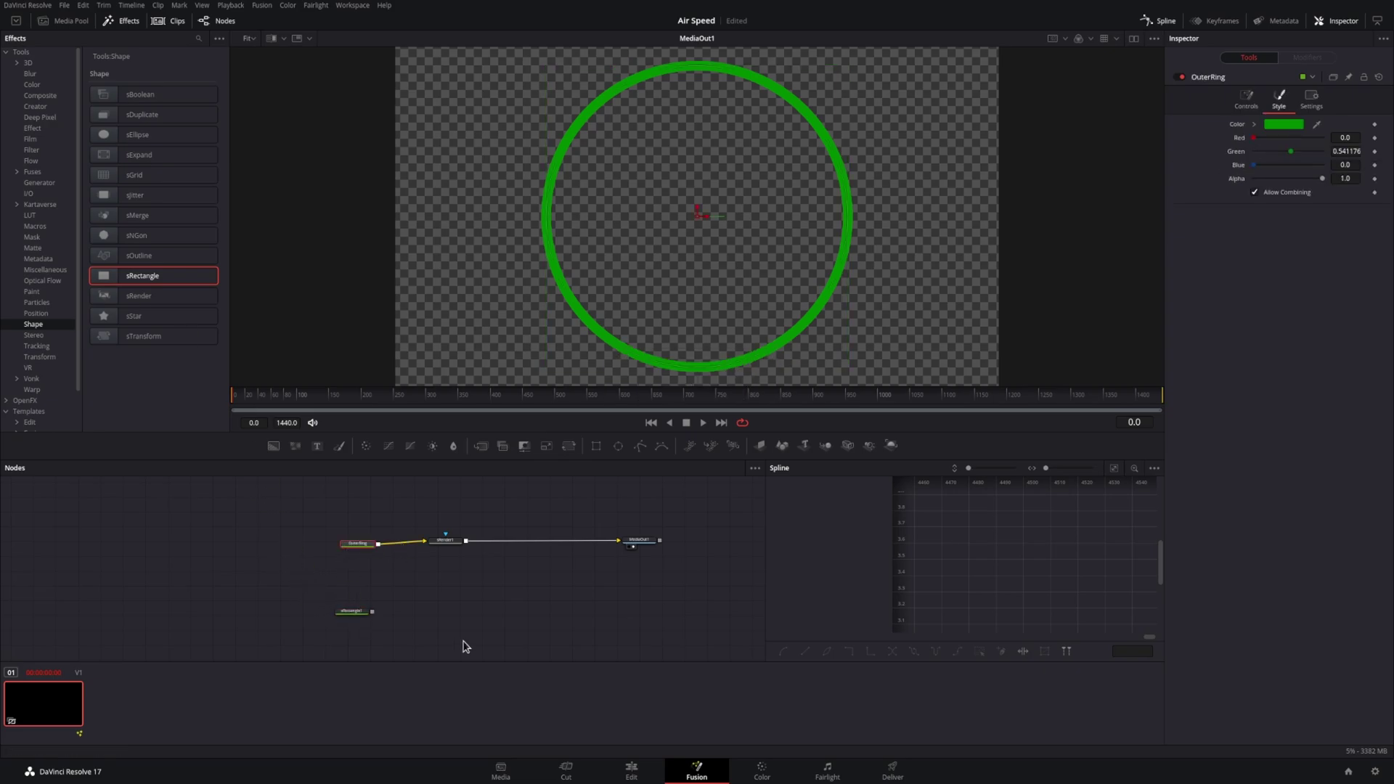
Step: Rename the rectangle node LargeDashes
click(354, 611)
key(F2)
text(Large-Da)
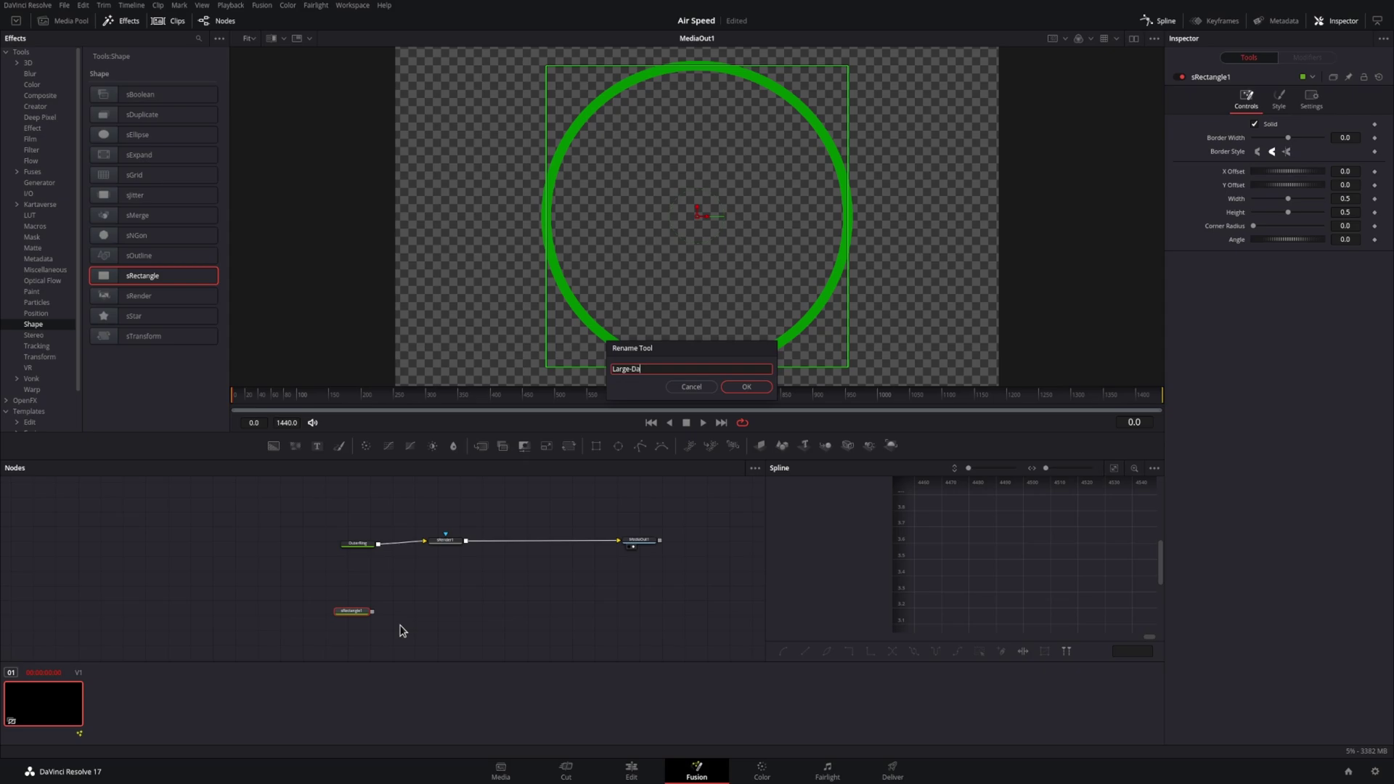
text(shes)
key(Return)
Step: Insert an sMerge node between OuterRing and sRender1
click(354, 541)
key(shift+space)
text(s)
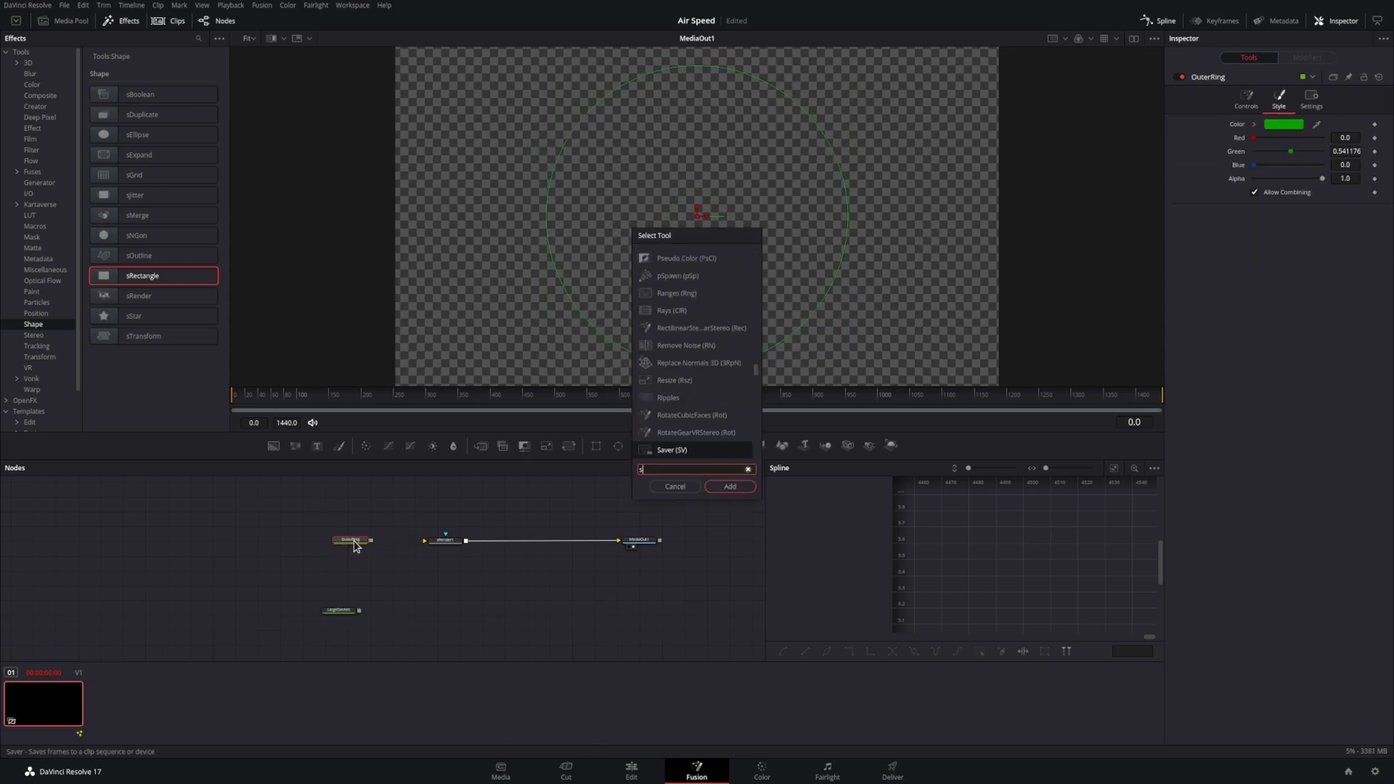
text(merge)
key(Return)
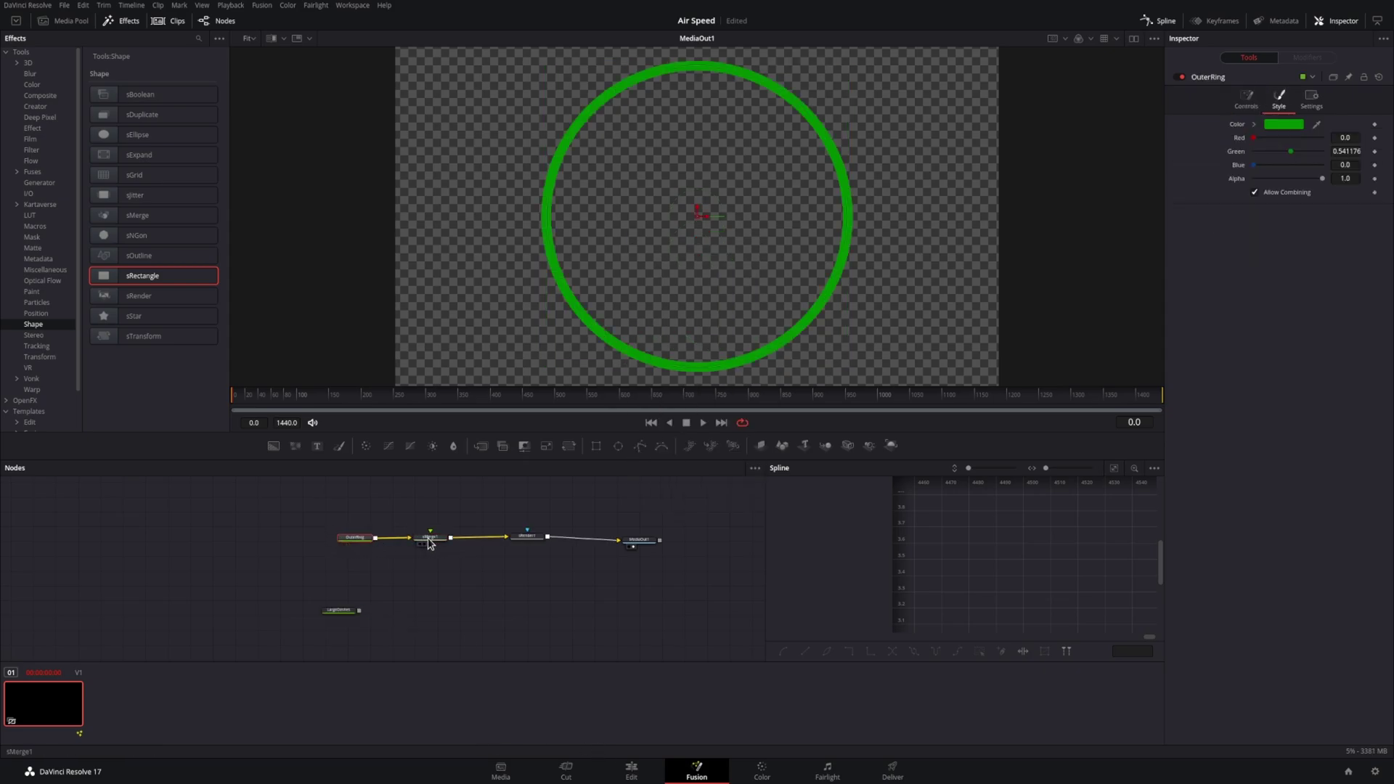
Step: Rename the merge node ringmerge and connect the LargeDashes output into it
click(429, 541)
key(F2)
text(ring-m)
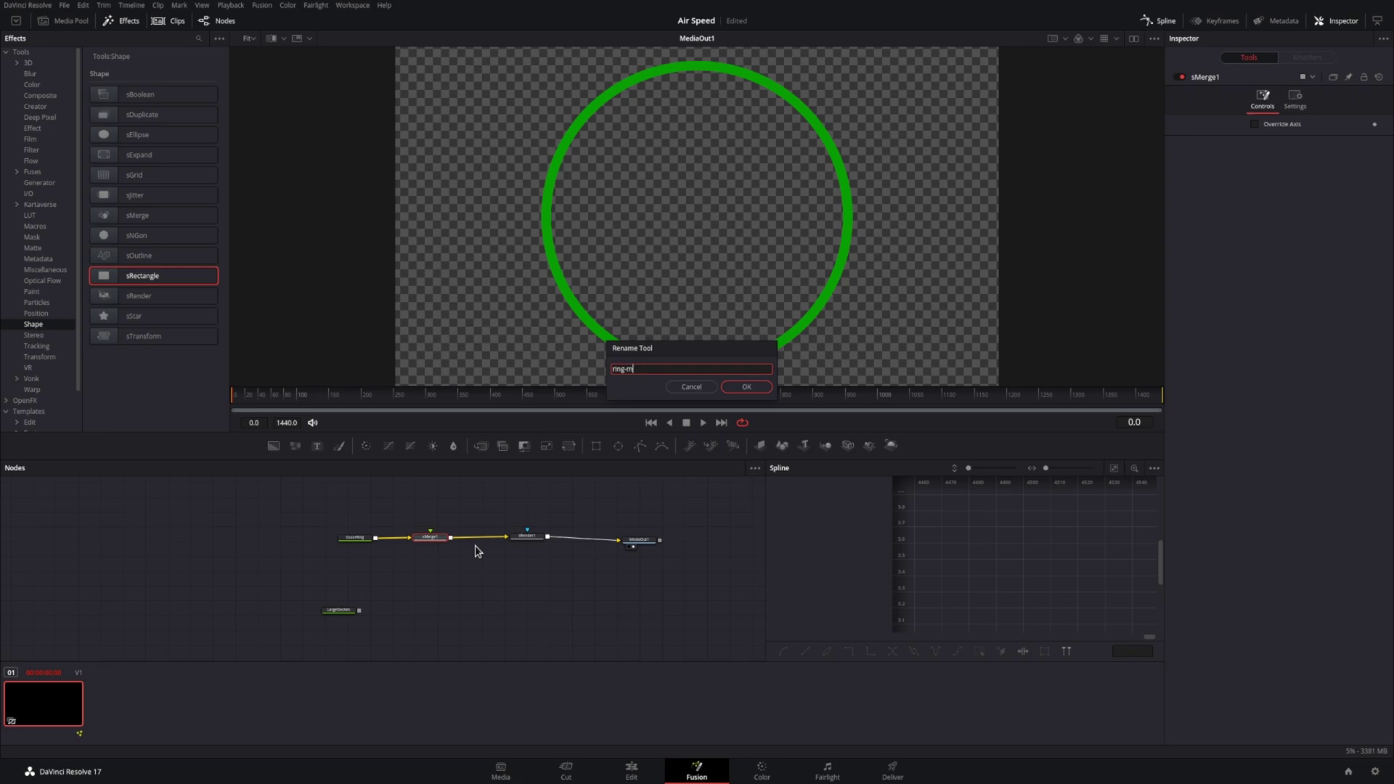
text(erge)
key(Return)
drag(359, 610, 430, 543)
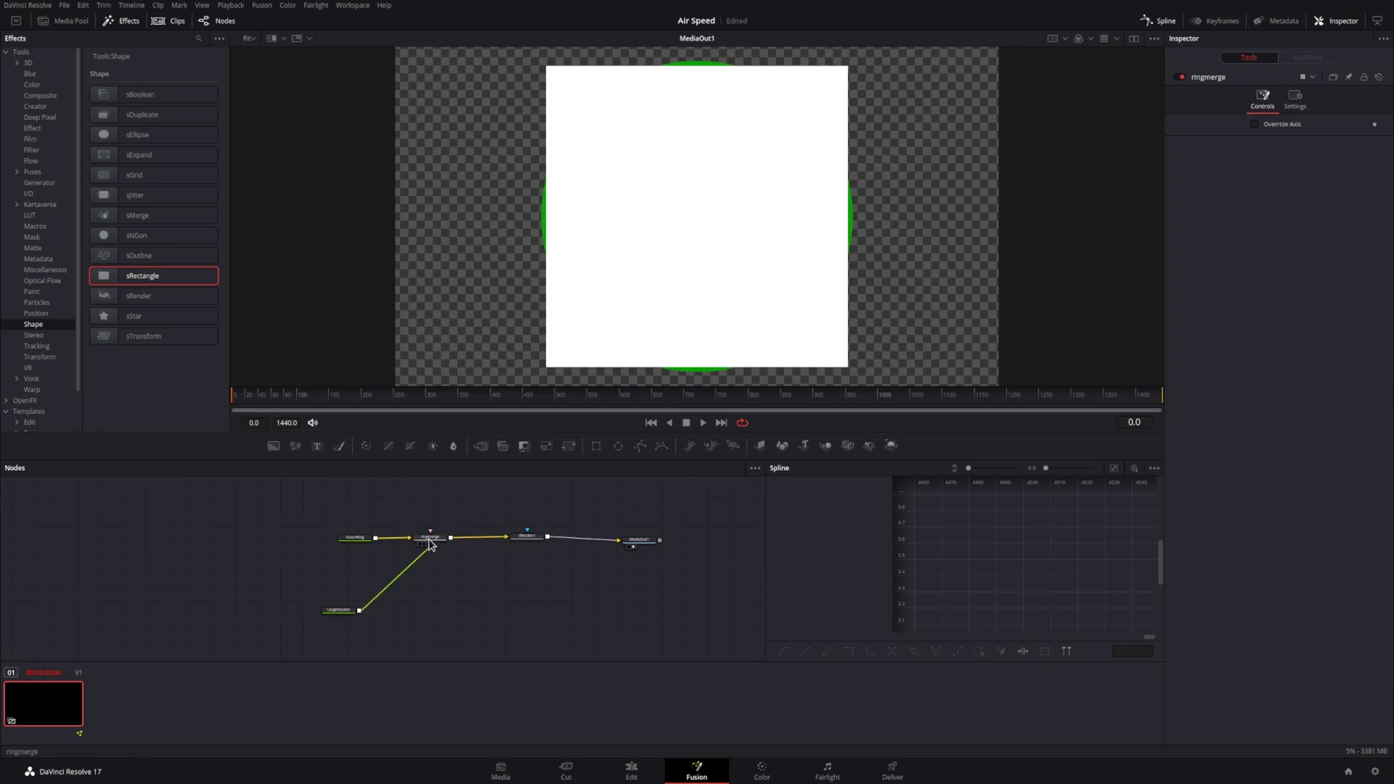
drag(337, 615, 343, 605)
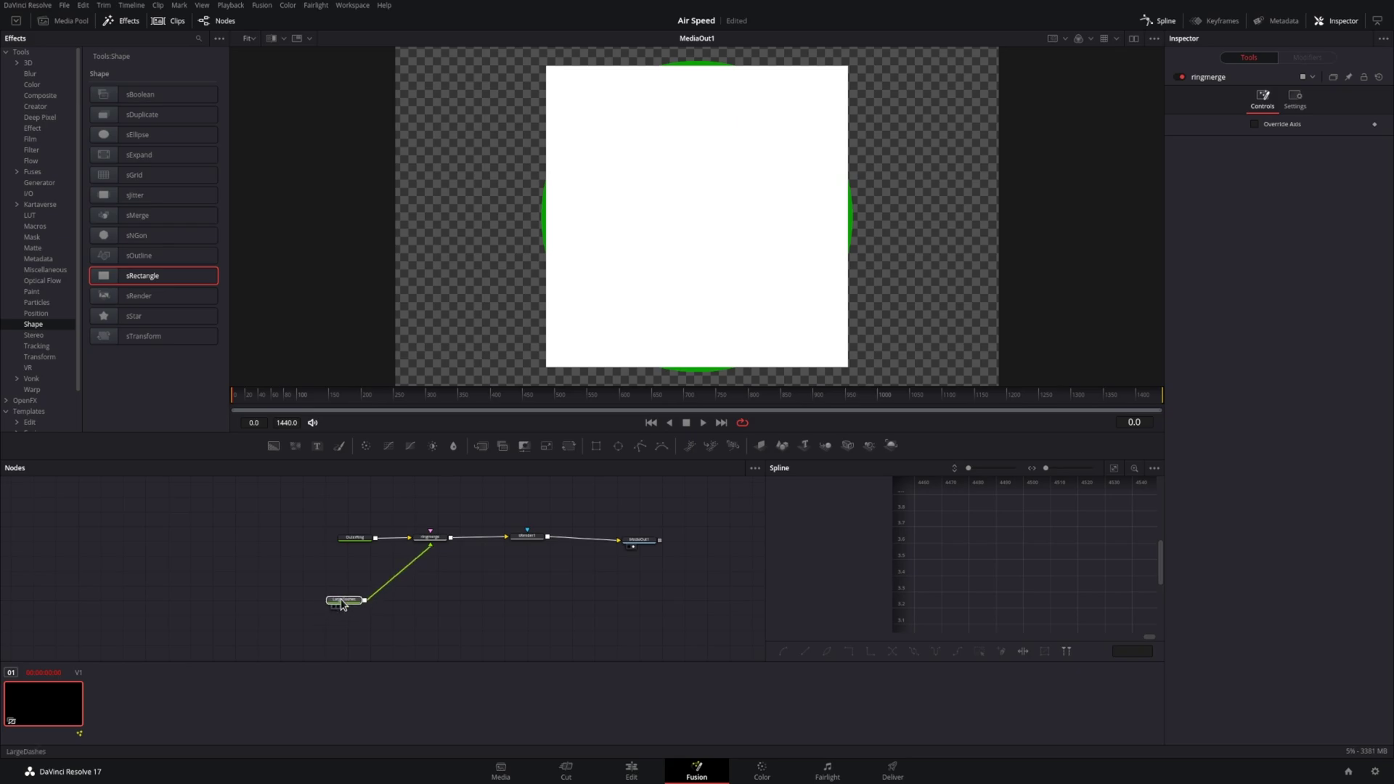
Step: Shape LargeDashes into a dash about 0.012 wide and 0.051 high at Y Offset 0.2233, and colour it the custom green
mouse_move(1289, 199)
mouse_down()
mouse_move(1254, 216)
mouse_move(1280, 192)
mouse_up()
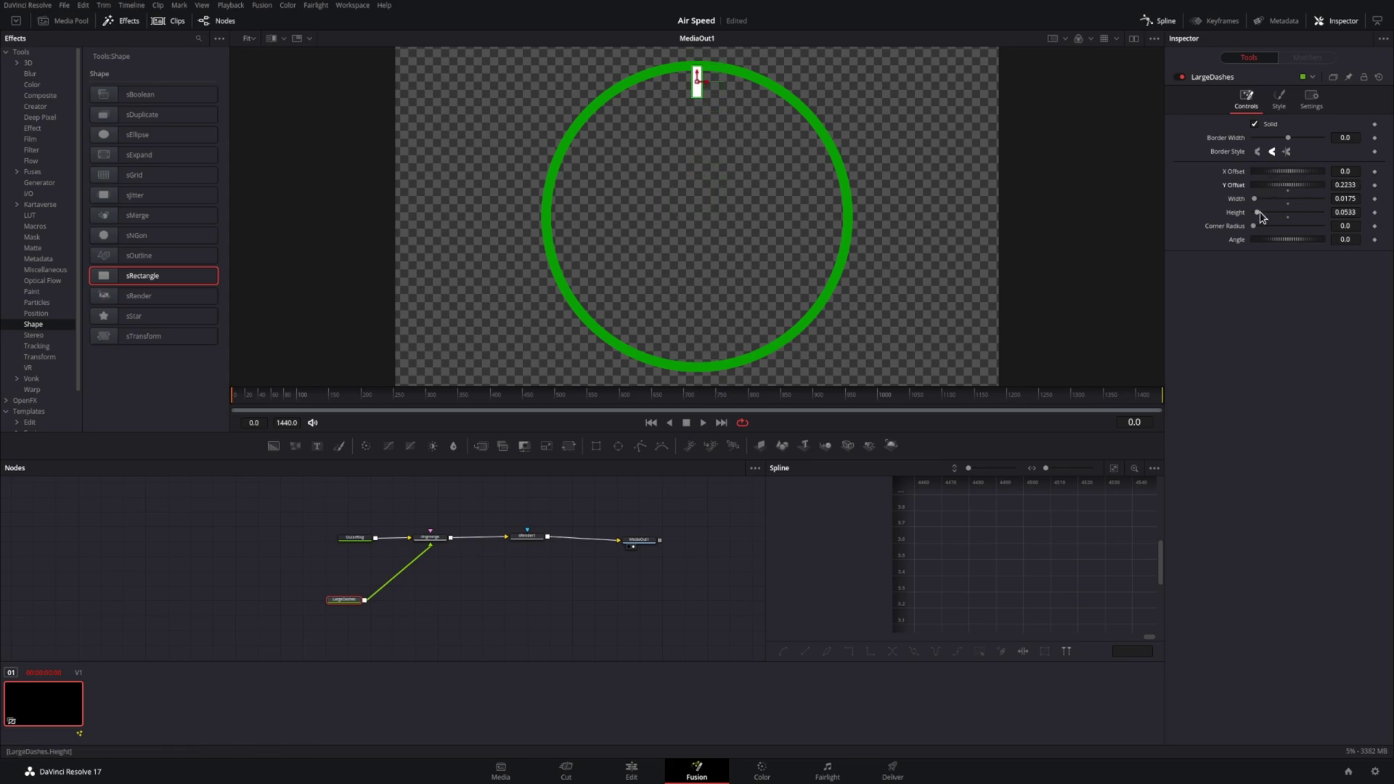
click(1278, 99)
click(1284, 125)
double_click(561, 424)
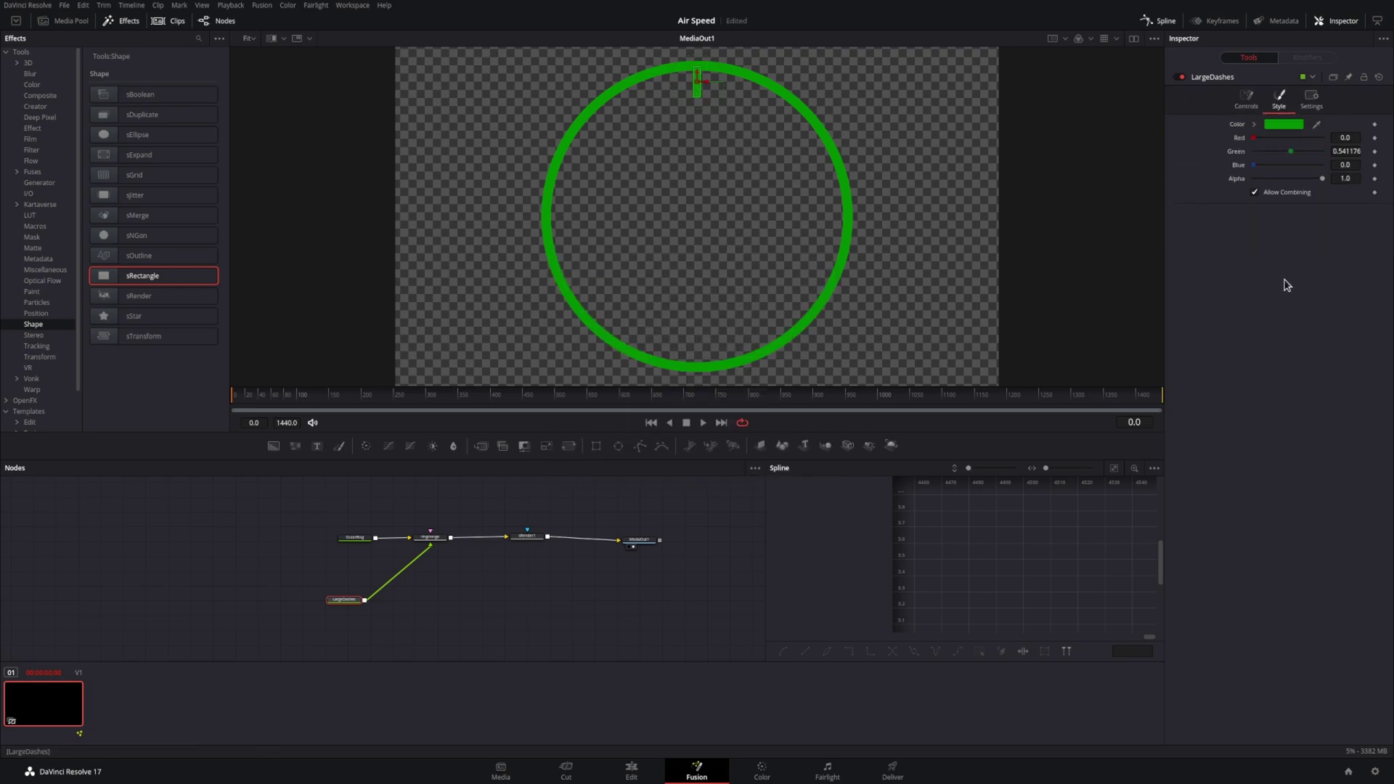
click(638, 541)
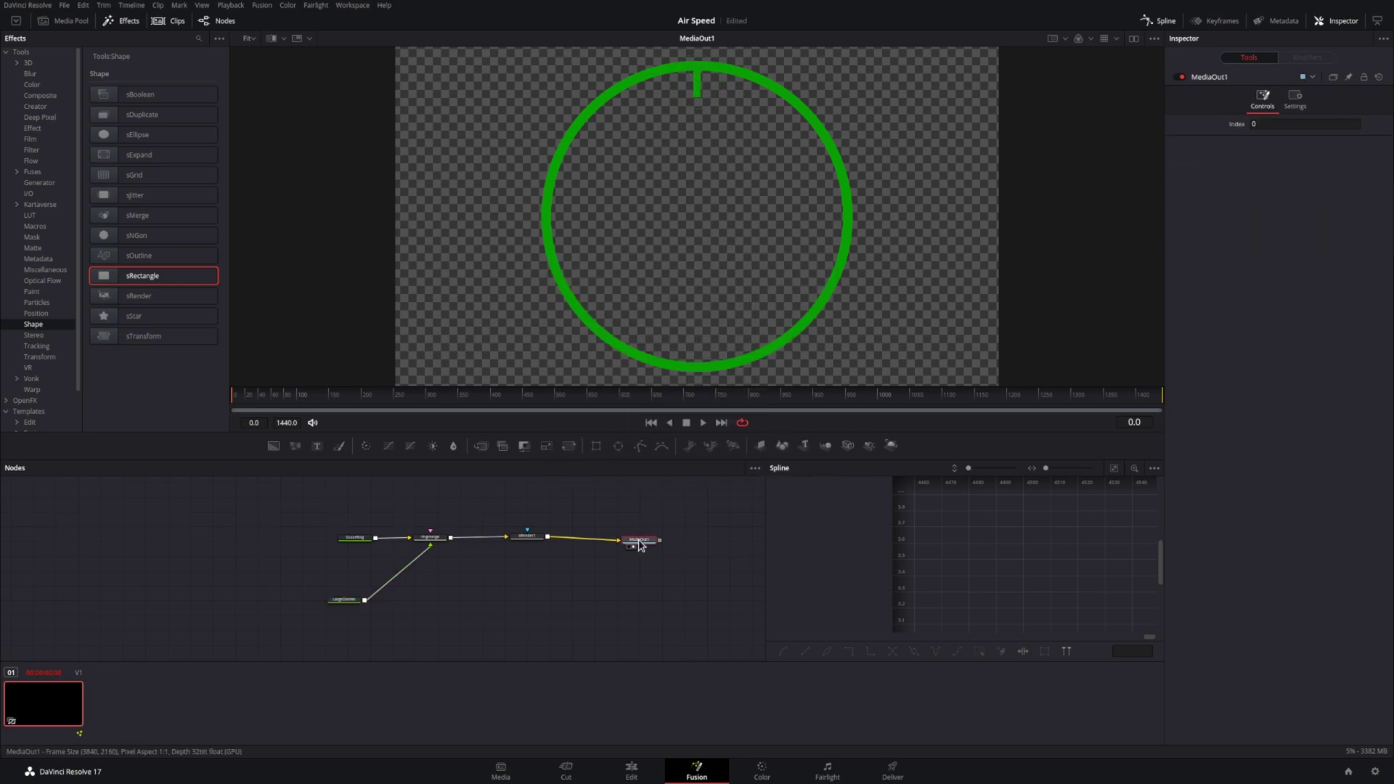
Step: Insert an sDuplicate node between LargeDashes and ringmerge
click(343, 601)
key(shift+space)
text(smerg)
key(BackSpace)
key(BackSpace)
key(BackSpace)
key(BackSpace)
key(BackSpace)
text(dup)
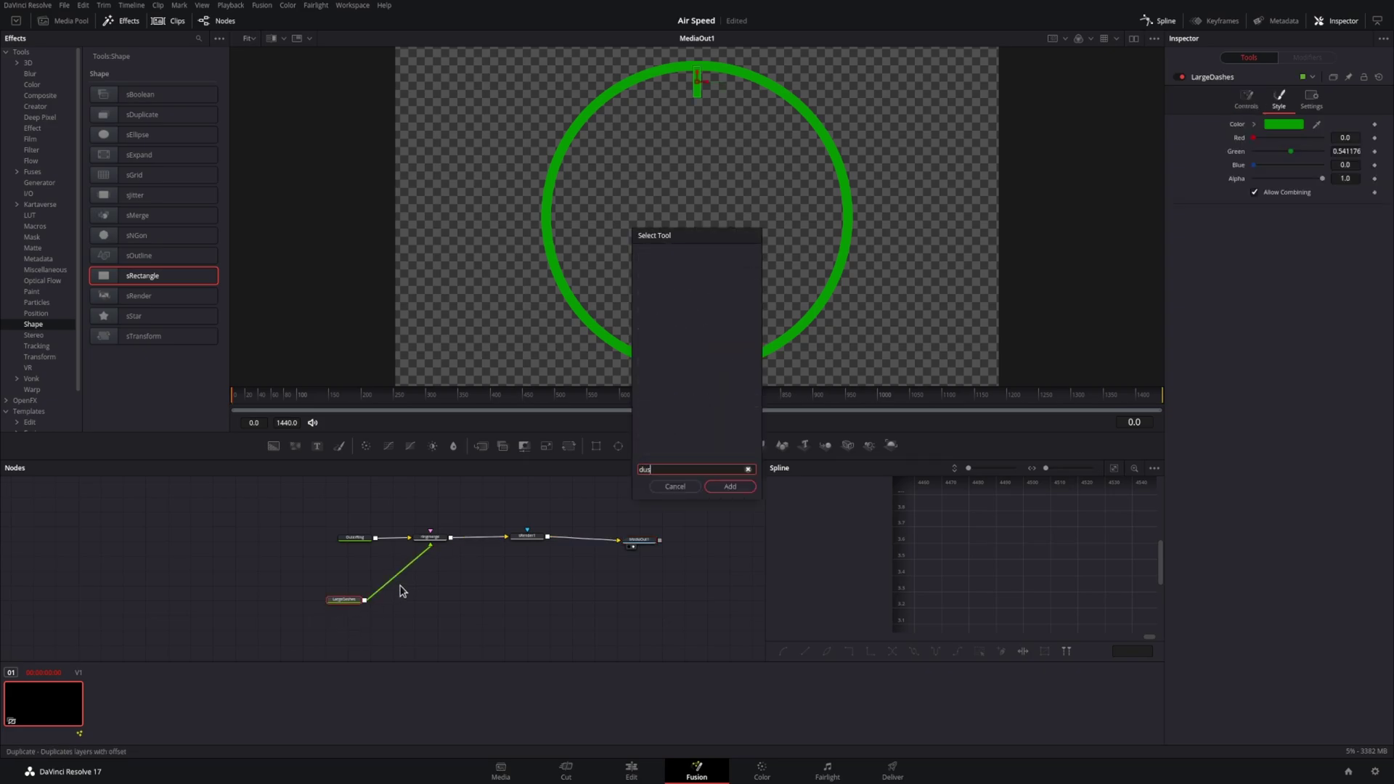
key(Return)
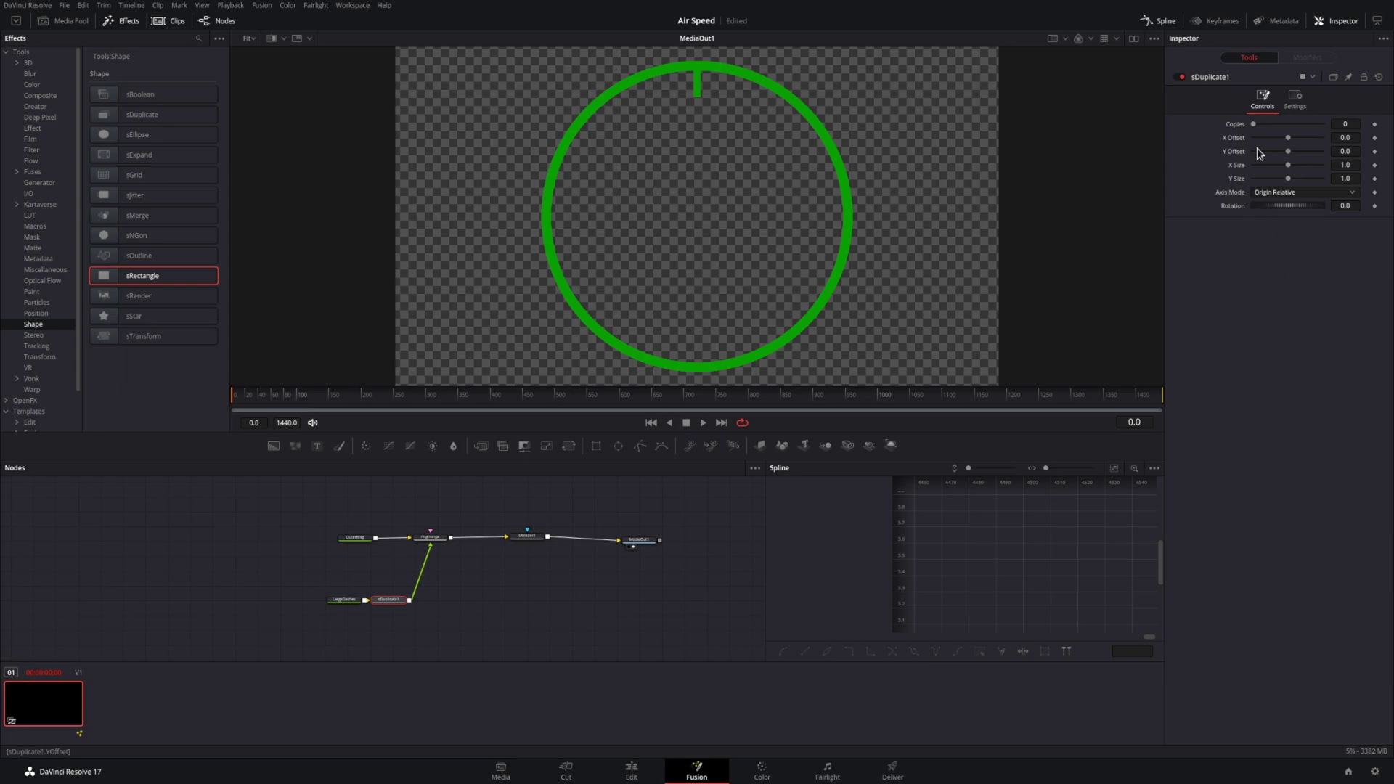
Step: Set the duplicate node to 2 copies and switch its Axis Mode to Absolute
click(1344, 206)
drag(1254, 124, 1268, 124)
drag(1285, 204, 1306, 206)
key(ctrl+z)
click(1294, 193)
click(1281, 236)
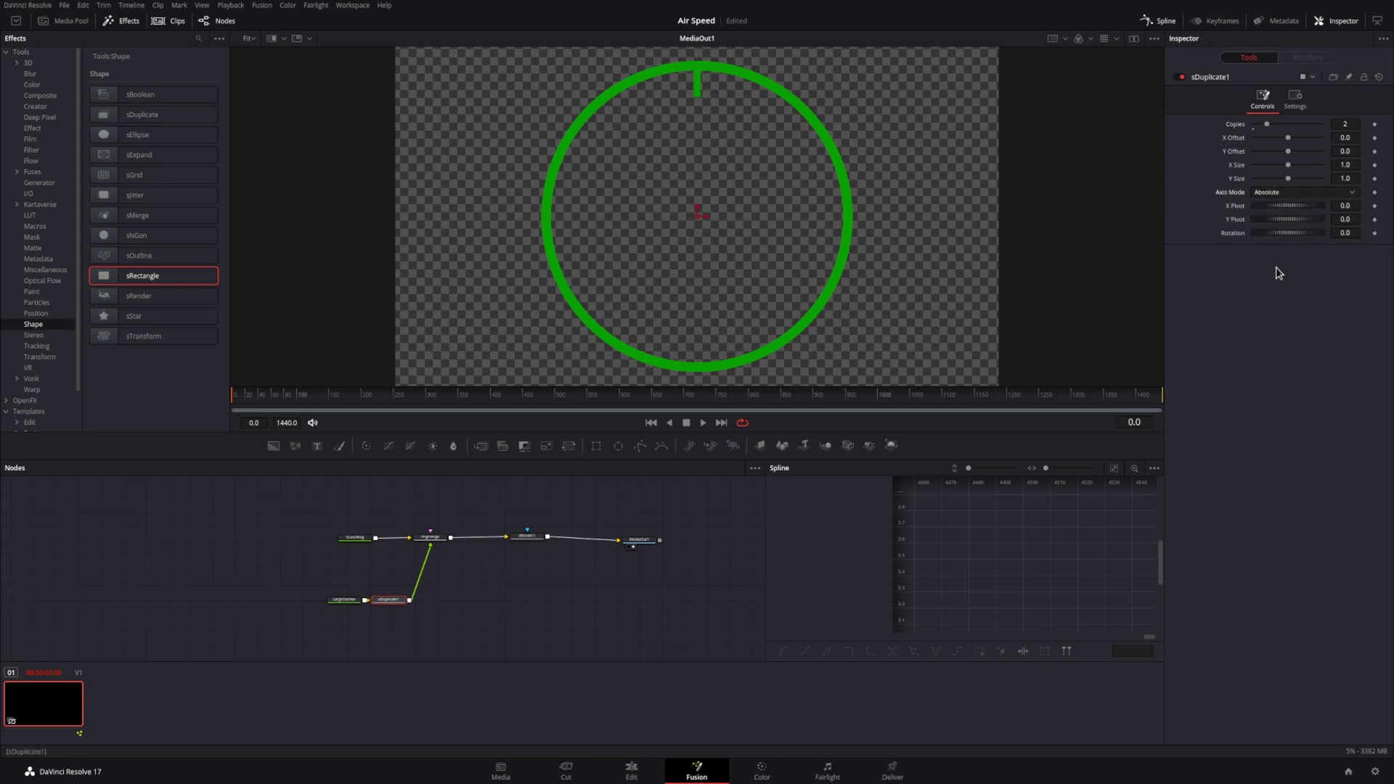
Step: Drive the duplicate node's Rotation with the expression 360/(Copies+1) and raise Copies to 7
drag(1269, 238, 1293, 240)
click(1345, 233)
right_click(1232, 233)
click(1255, 363)
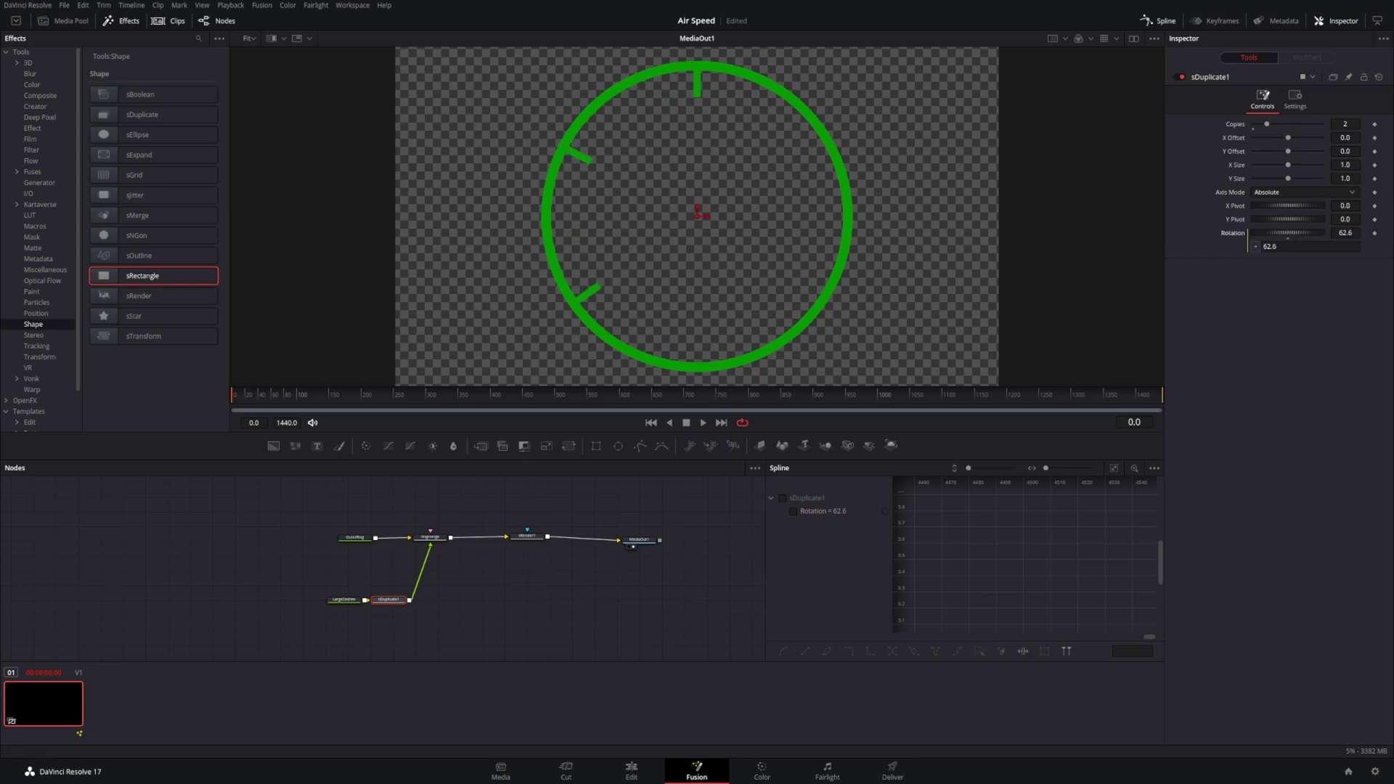
click(1304, 246)
text(360/(Copies+1))
key(Return)
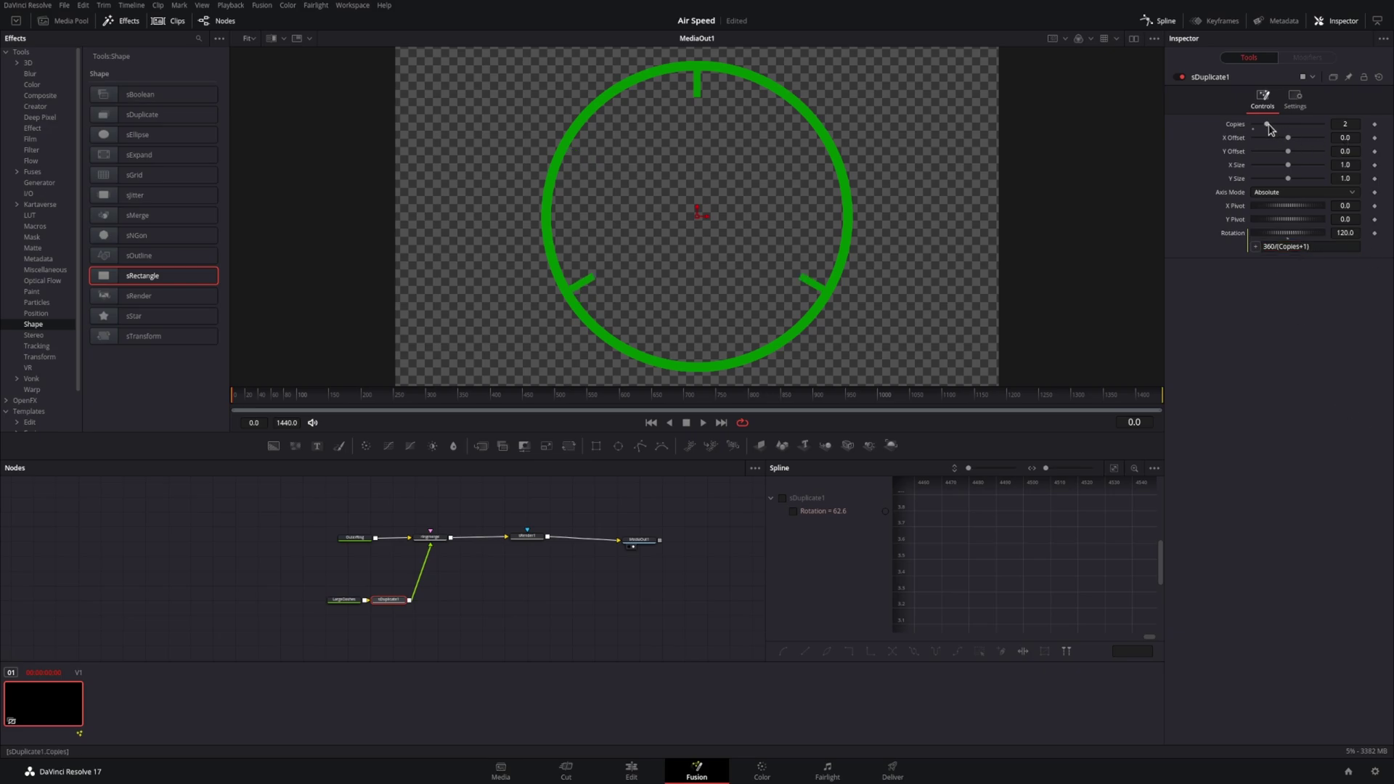
drag(1269, 128, 1273, 129)
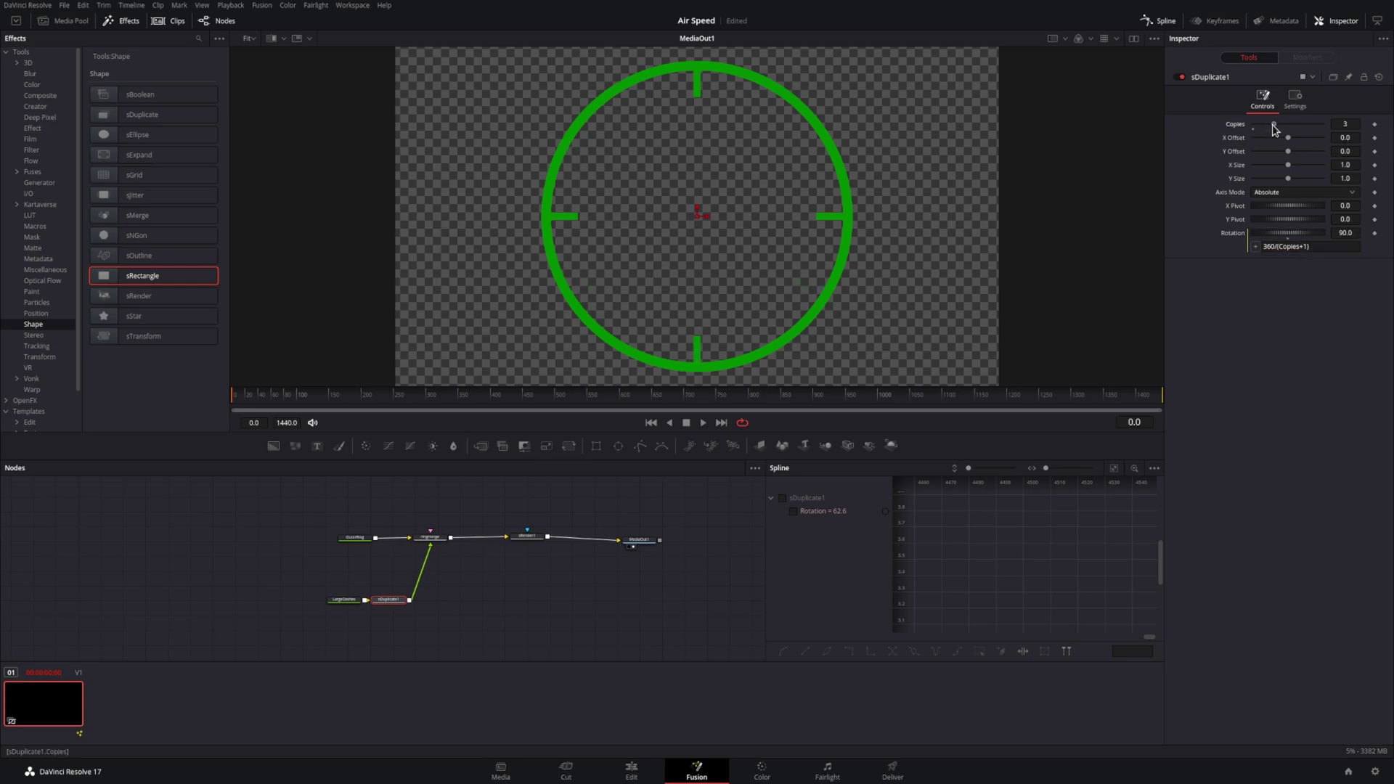
Step: Add another sRectangle connected to ringmerge and drive its Width with the expression LargeDashes.Width
drag(142, 276, 356, 494)
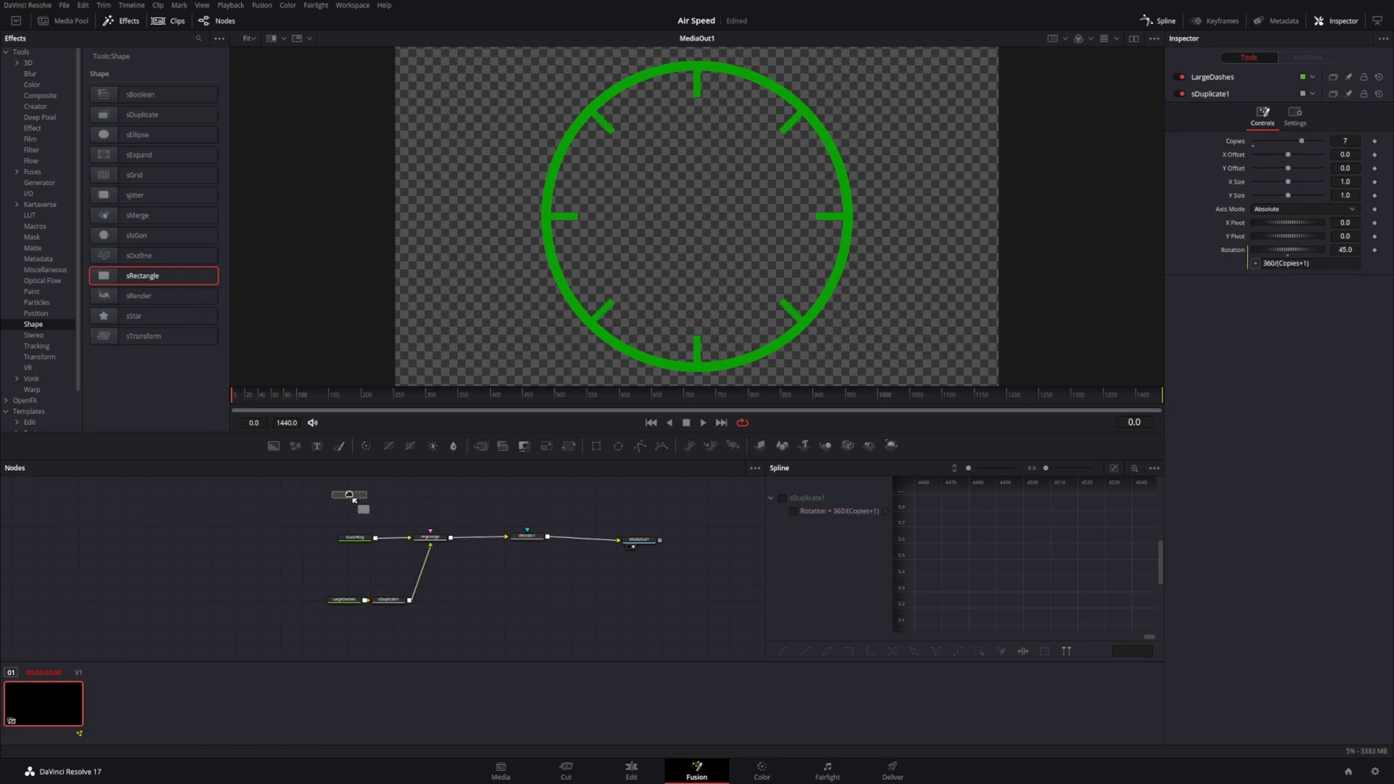
drag(377, 497, 430, 543)
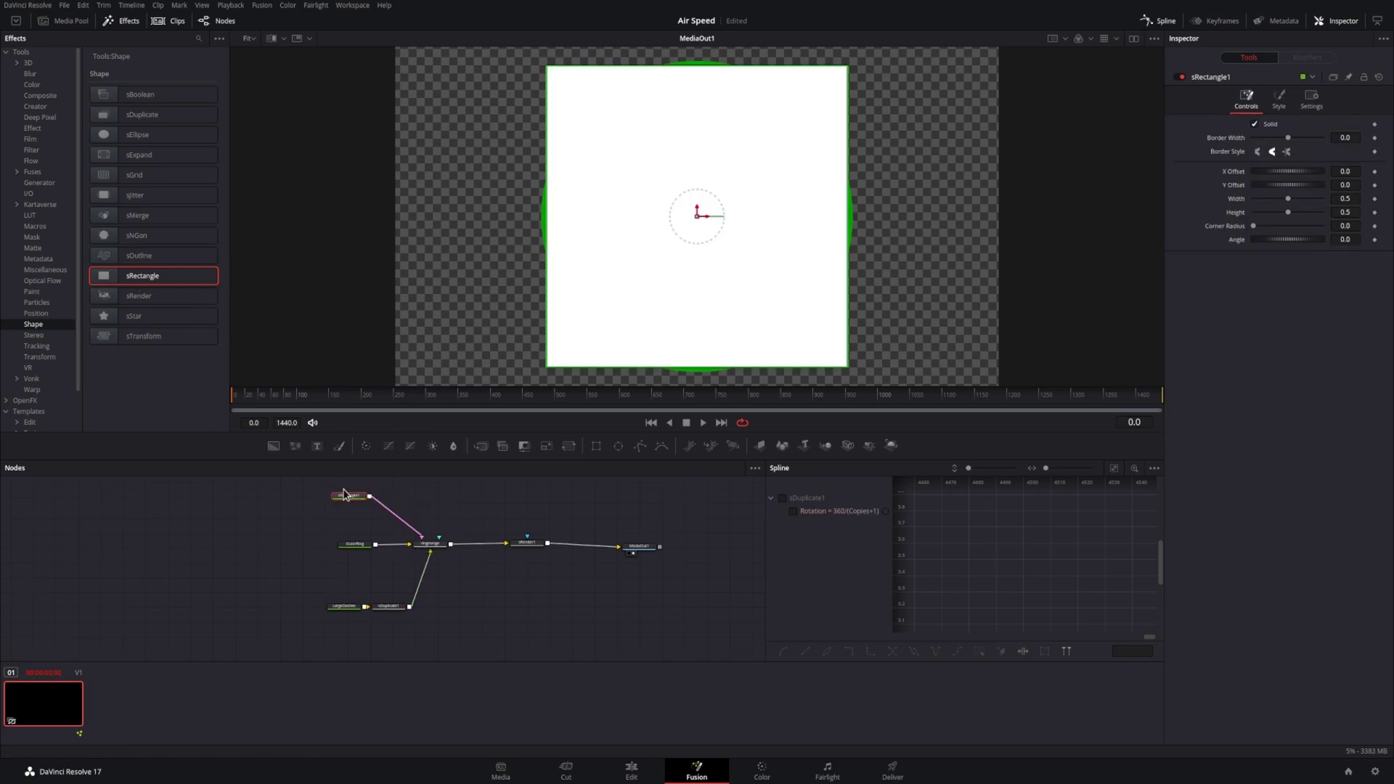
right_click(1241, 201)
right_click(1244, 202)
click(1267, 241)
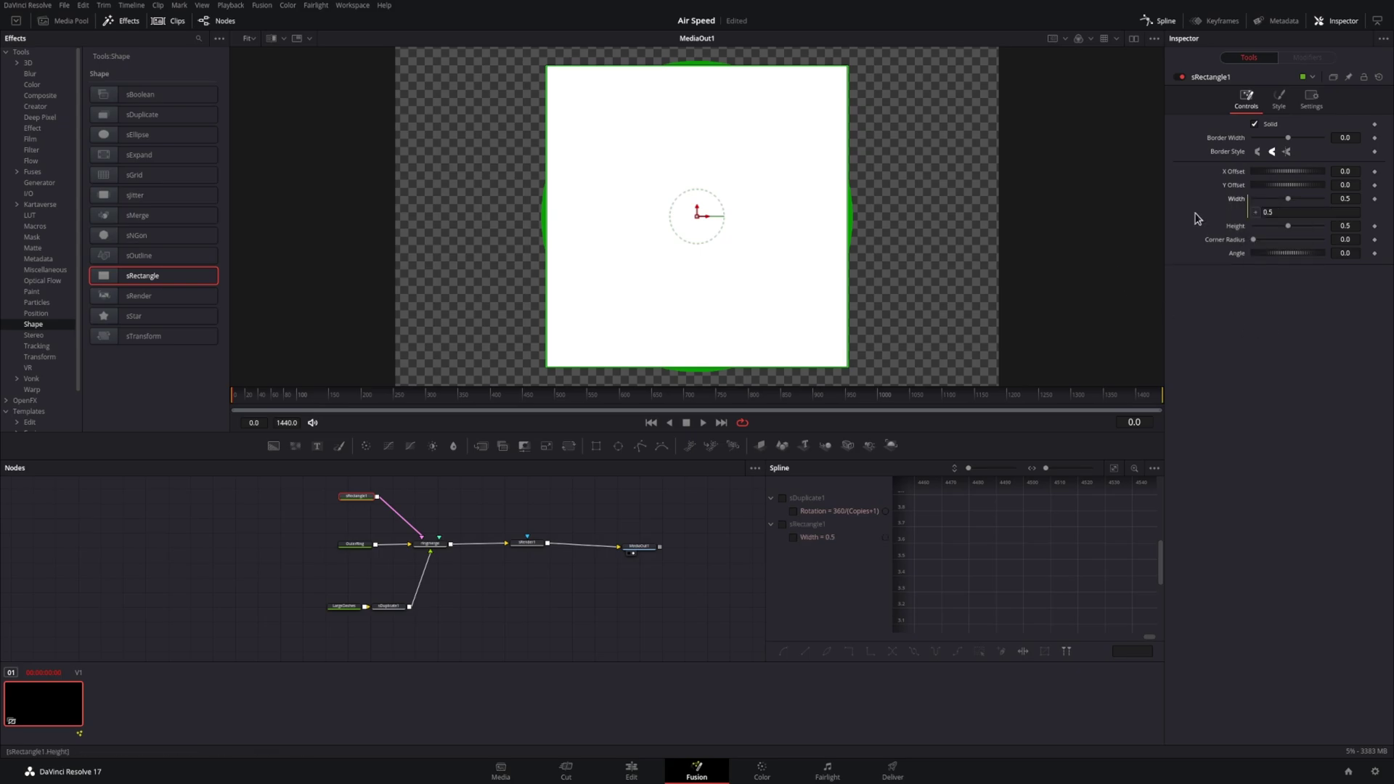
click(1301, 212)
text(LAr)
key(Return)
Step: Drive the new rectangle's Height with the expression LargeDashes.Height/2
right_click(1236, 226)
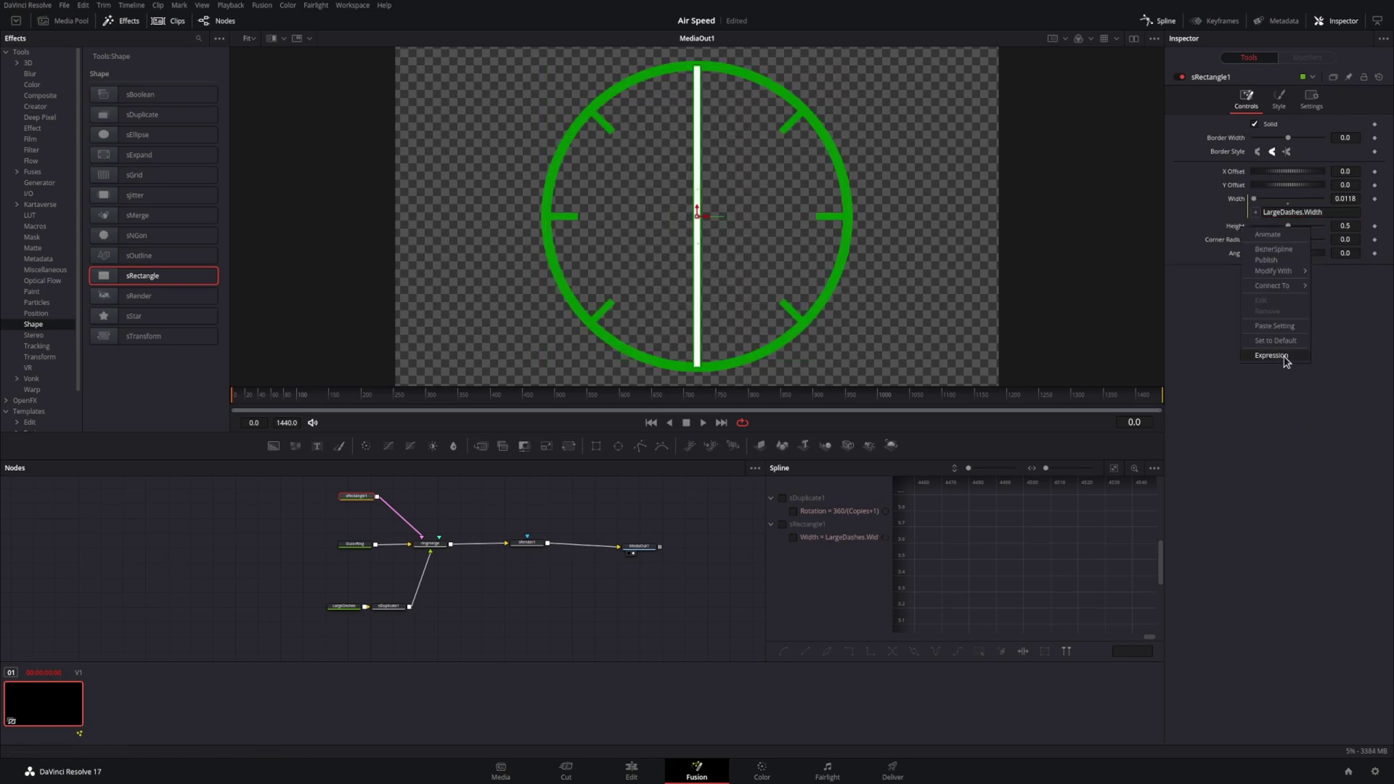
click(1267, 360)
click(1291, 240)
text(LargeDashes.Height/2)
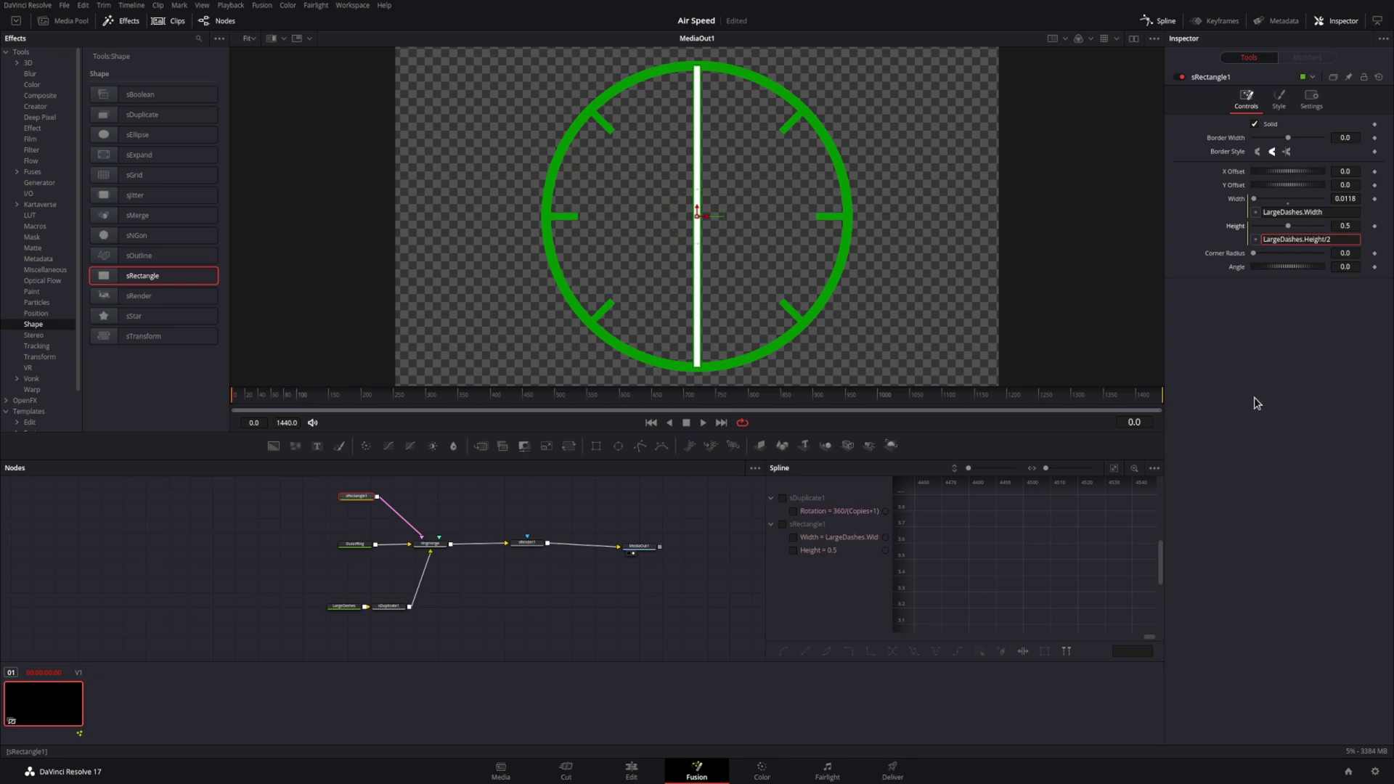
key(Return)
Step: Drive the new rectangle's Y Offset with the expression LargeDashes.Translate.Y
right_click(1232, 191)
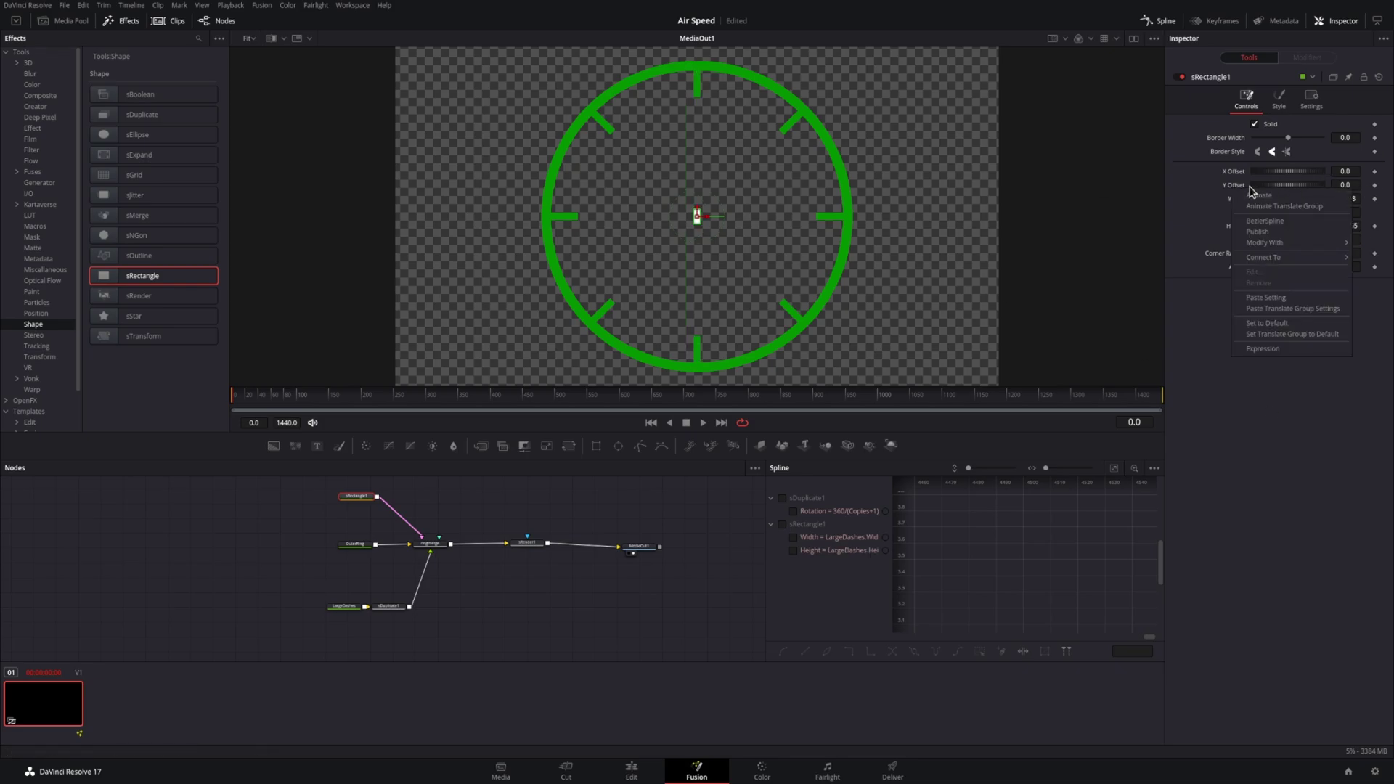
click(1281, 355)
click(1302, 199)
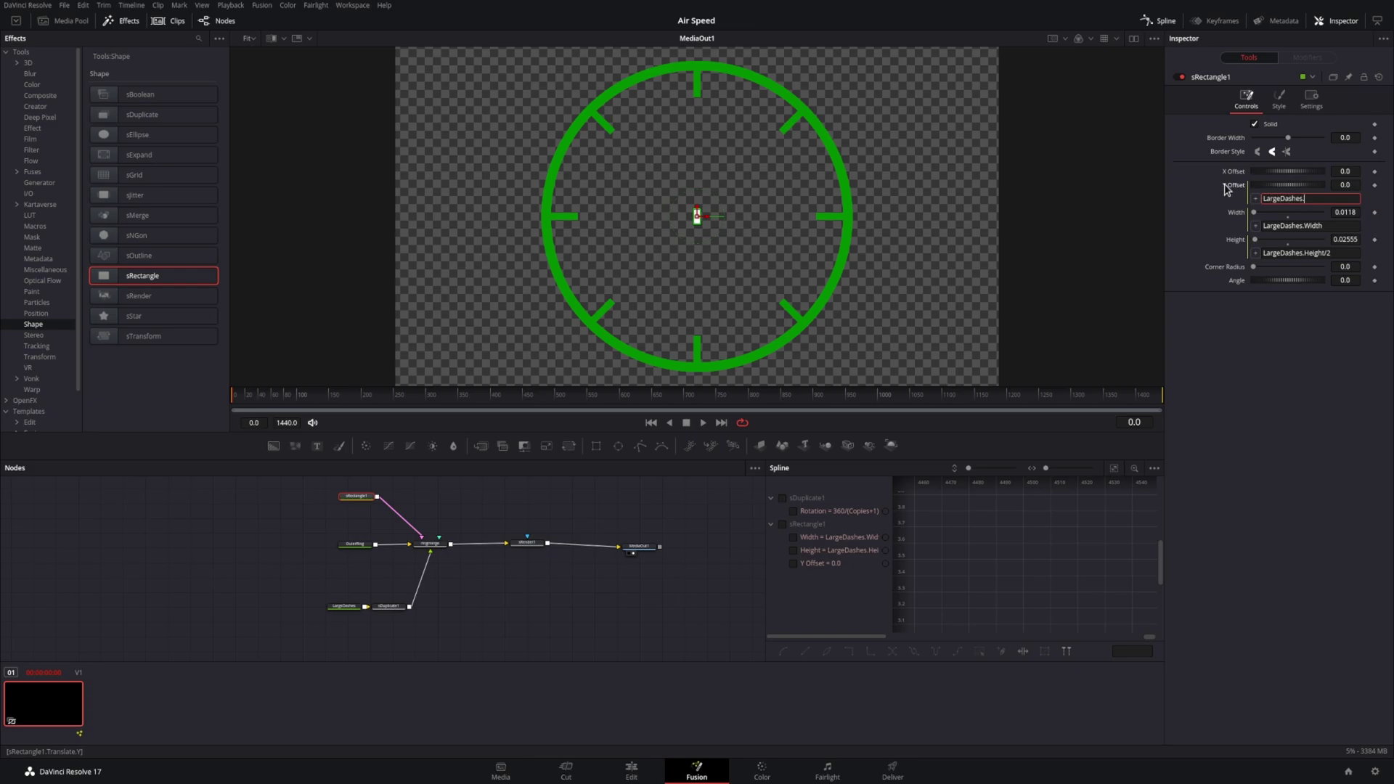
text(LargeDashes.Translate.Y)
key(Tab)
Step: Colour the new rectangle with the saved custom green
click(1279, 106)
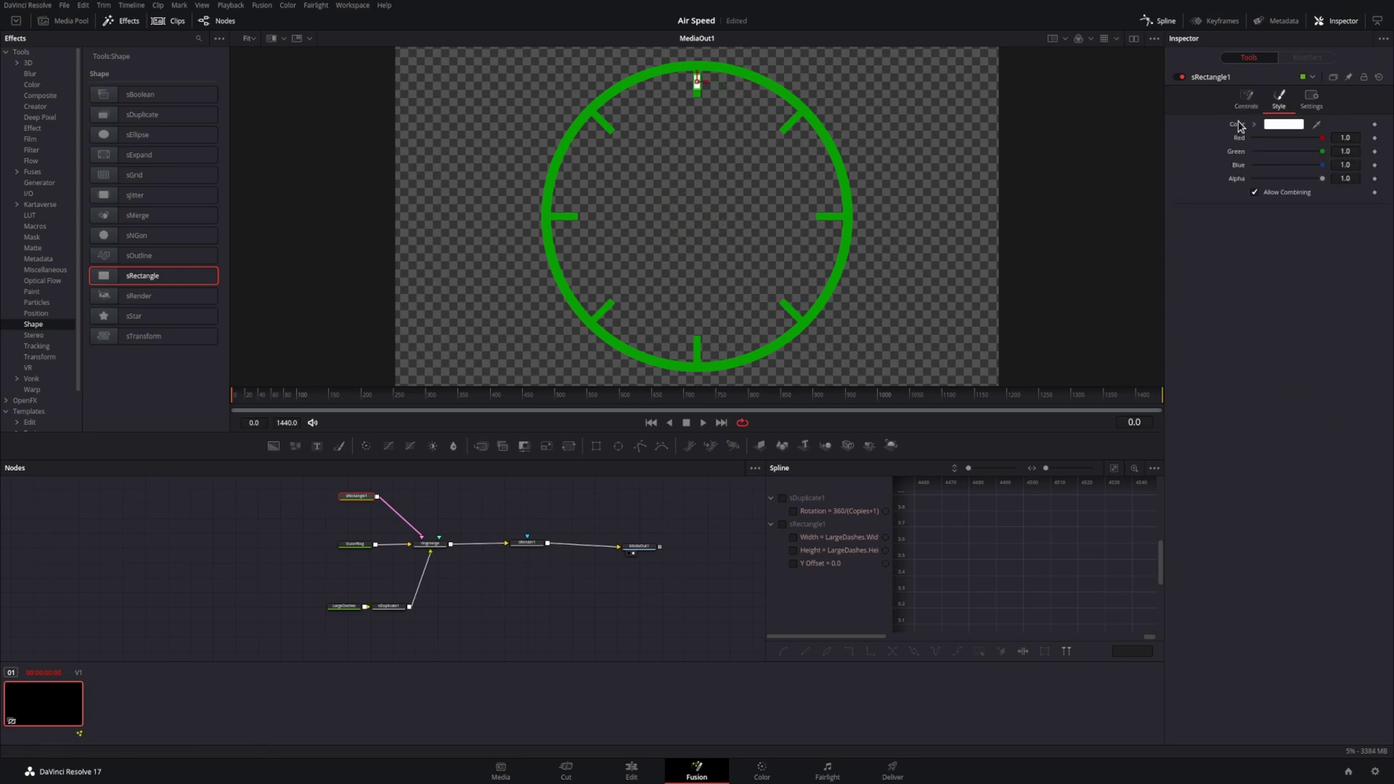
click(1285, 126)
click(564, 419)
click(797, 466)
Step: Insert an sDuplicate node between the new rectangle and ringmerge
key(shift+space)
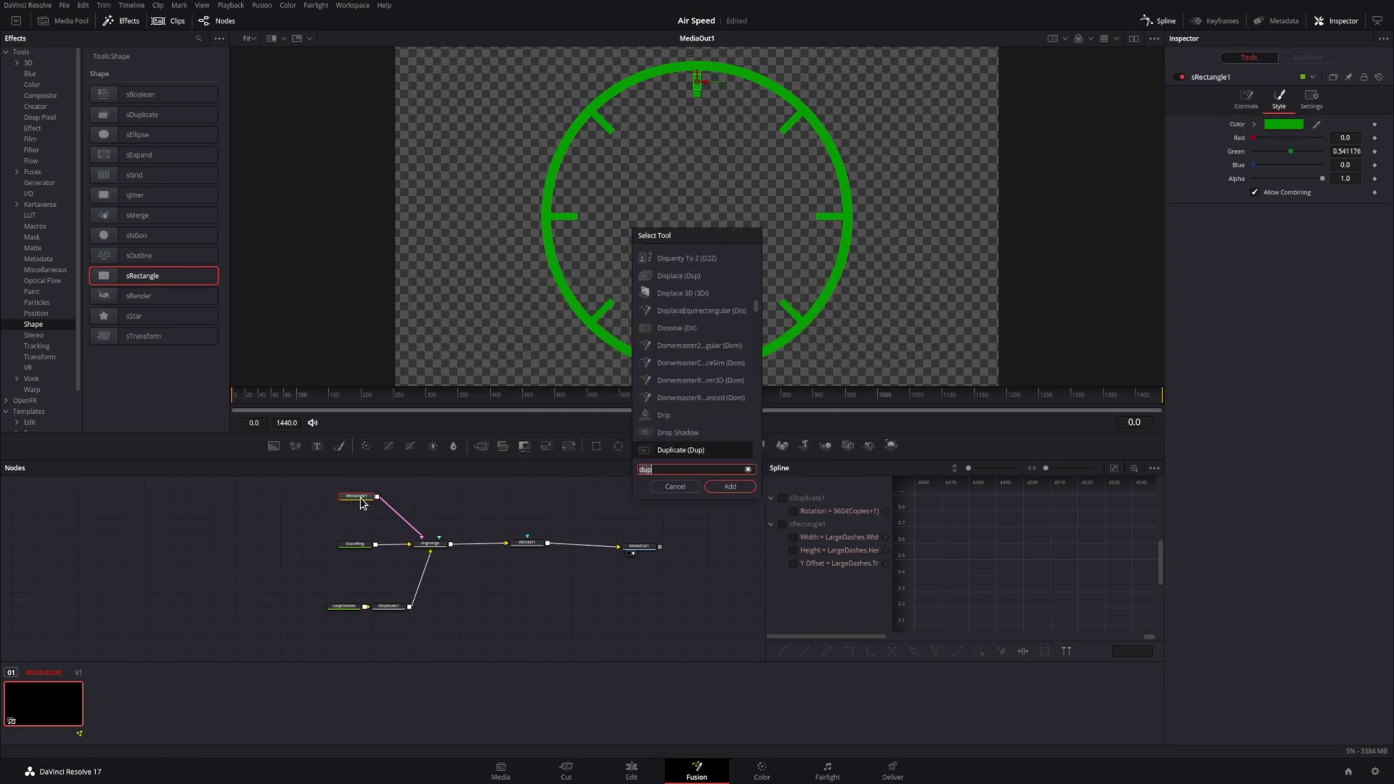
text(dupl)
key(Down)
key(Down)
key(Return)
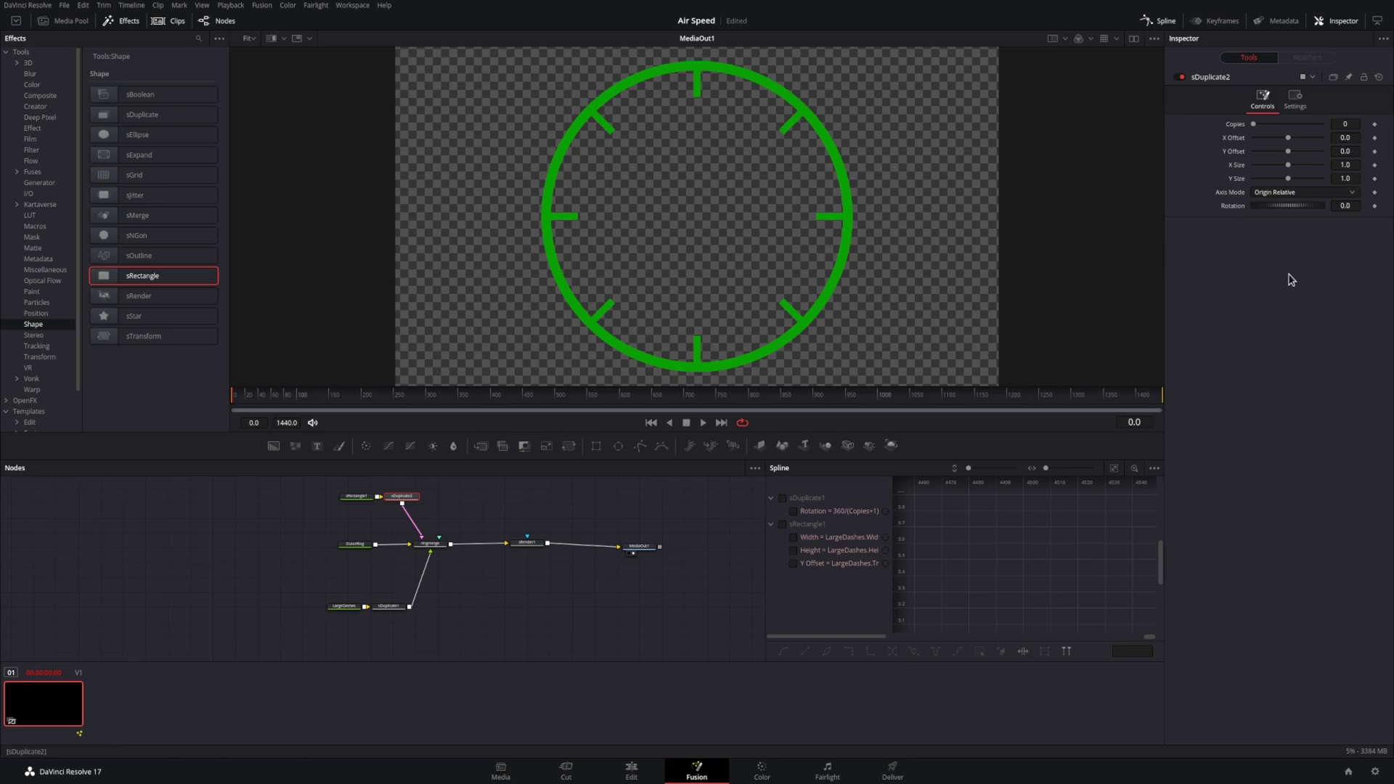
Step: Link the new sDuplicate's Copies to the large dashes' duplicate node and drive its Rotation with 360/(Copies+1)
right_click(1236, 124)
click(1267, 253)
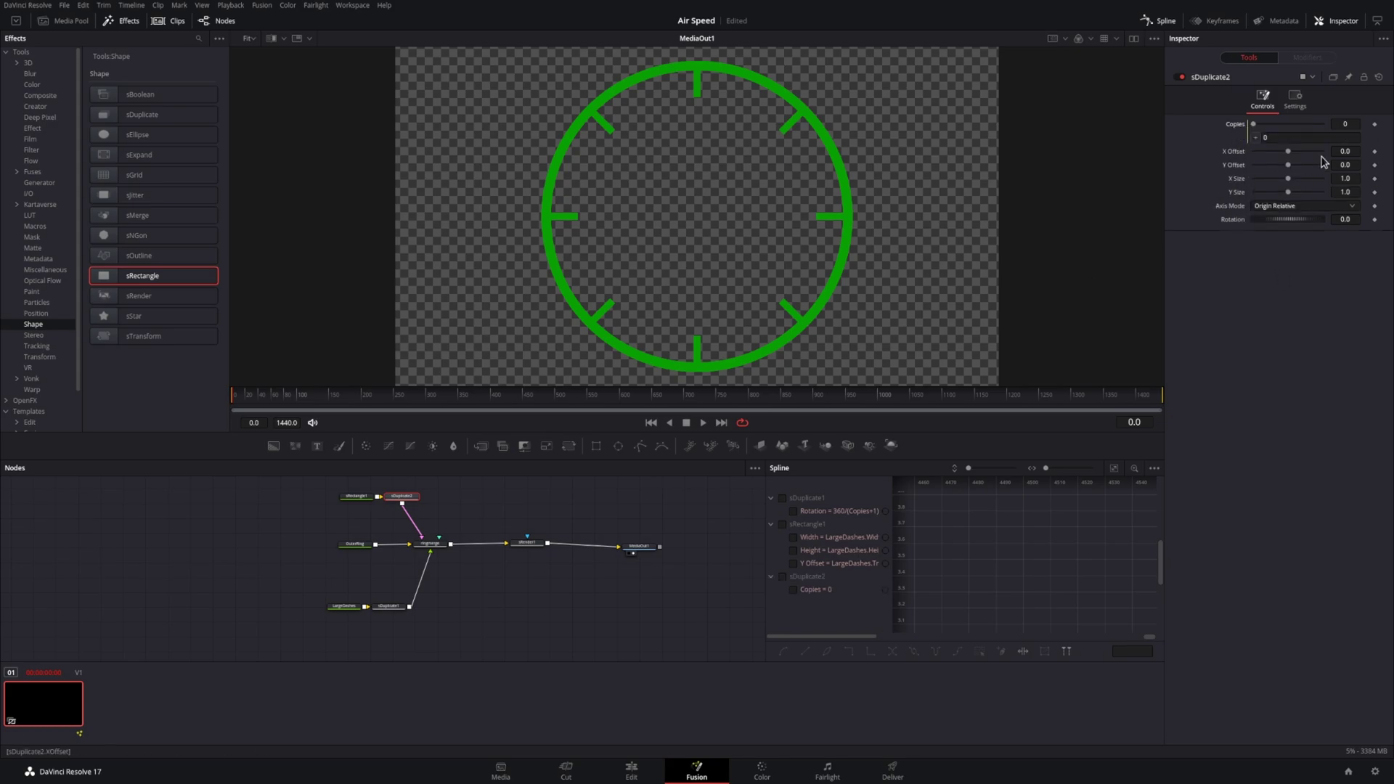
click(1291, 138)
key(Return)
right_click(1233, 222)
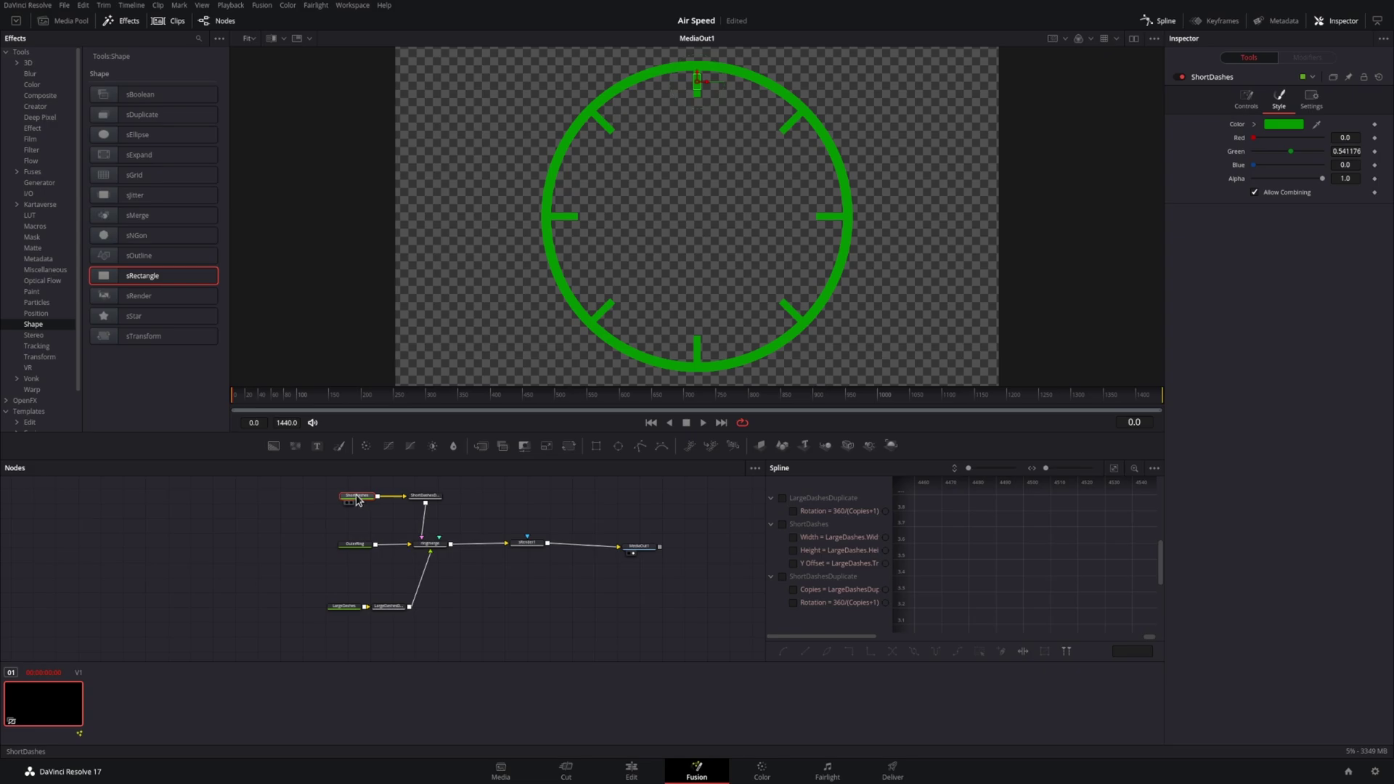
Step: Insert an sTransform node between ShortDashes and its duplicate node
key(shift+space)
text(dupli)
key(BackSpace)
key(BackSpace)
key(BackSpace)
key(BackSpace)
key(BackSpace)
text(tra)
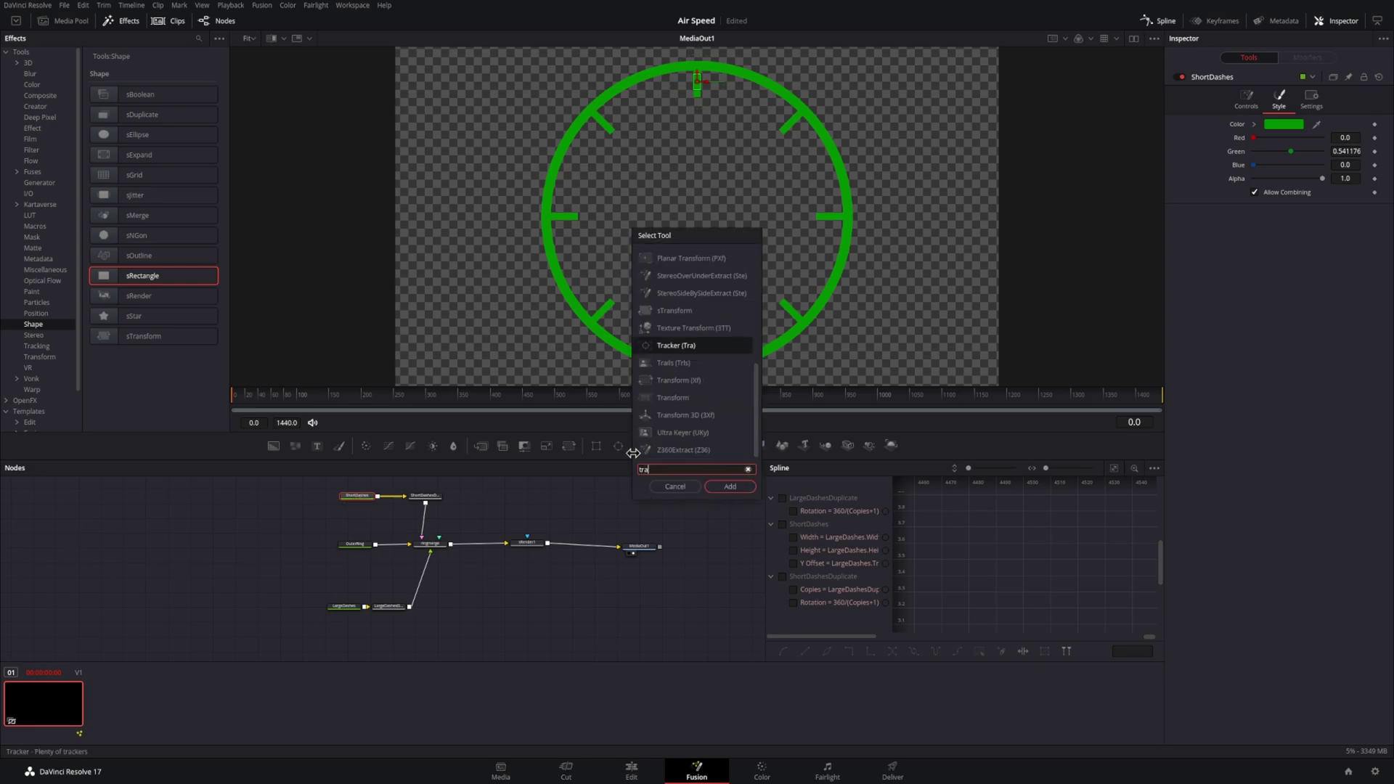
text(ns)
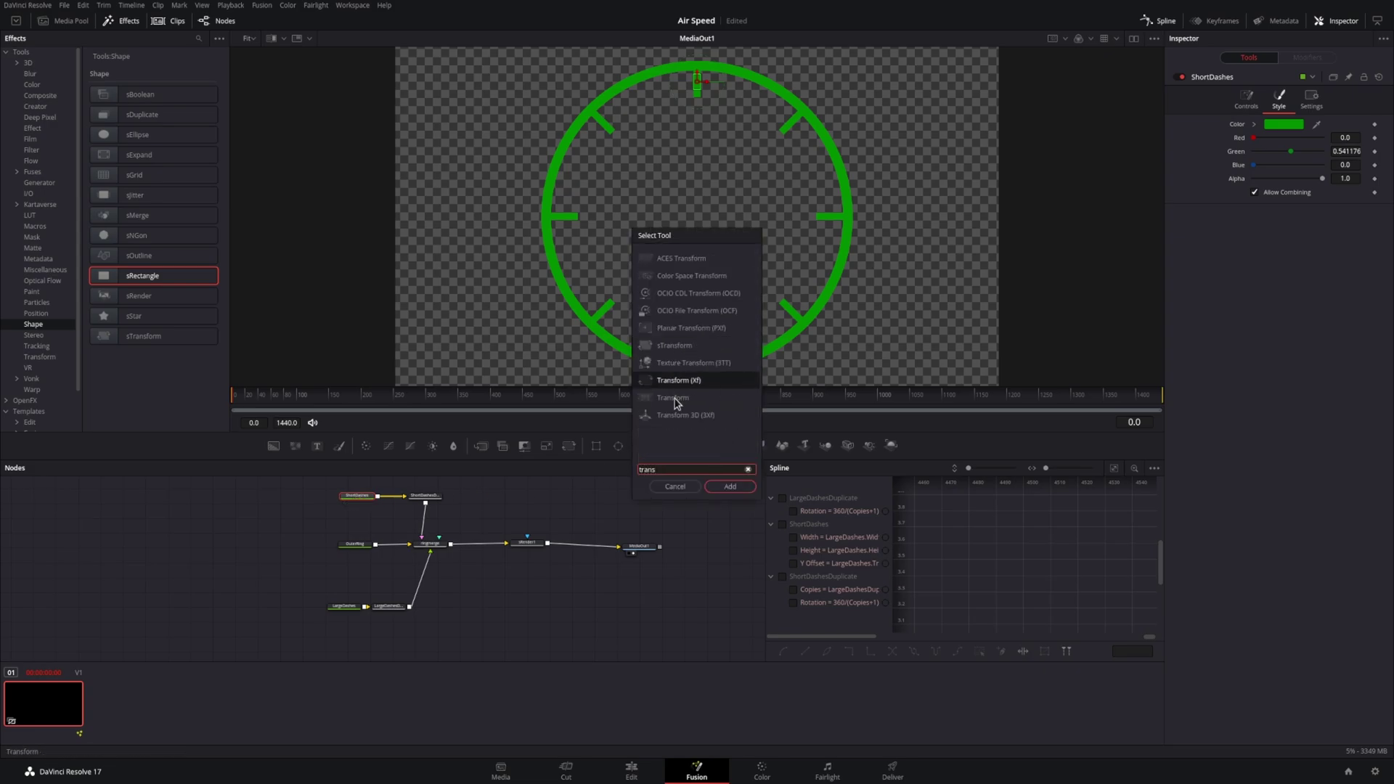
click(683, 345)
click(738, 486)
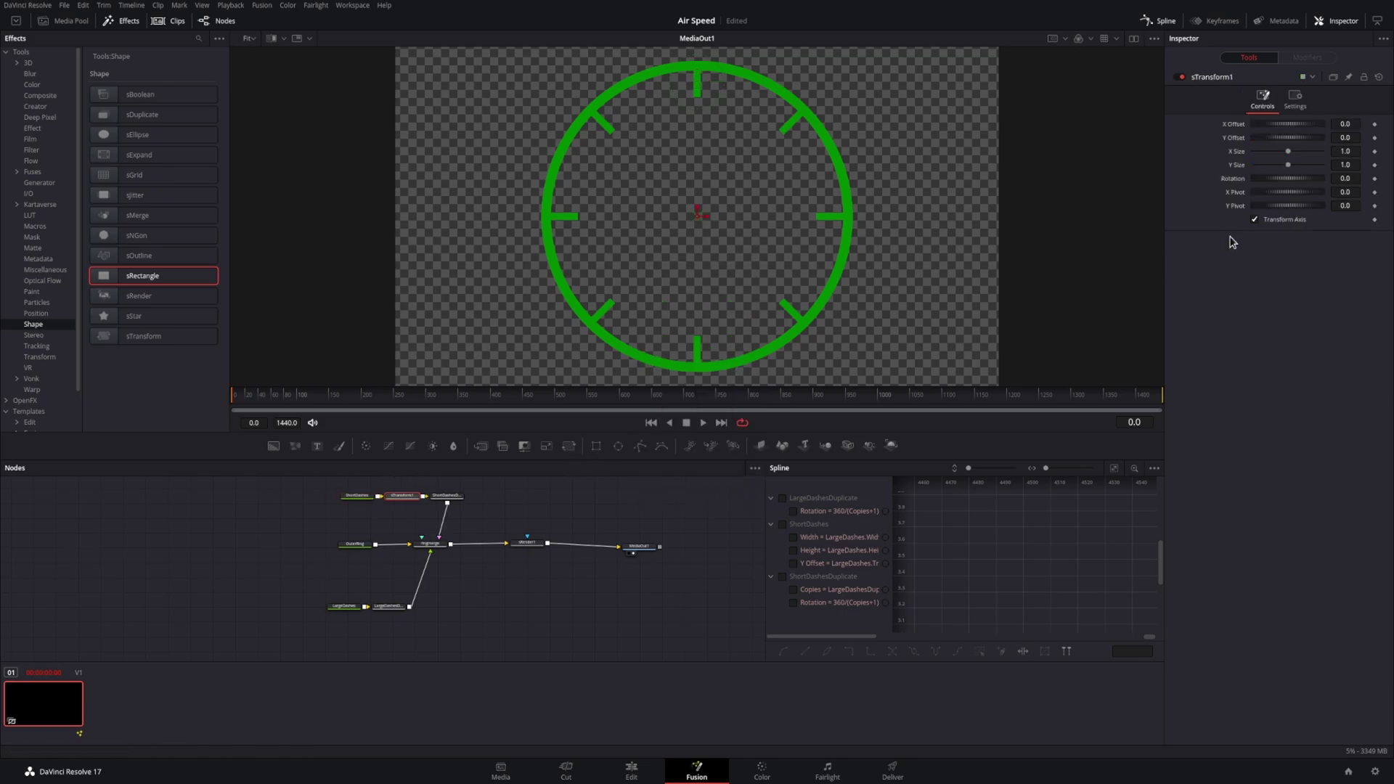
Step: Drive the sTransform's Rotation with the expression LargeDashesDuplicate.ZRotation/2
drag(1294, 180, 1304, 184)
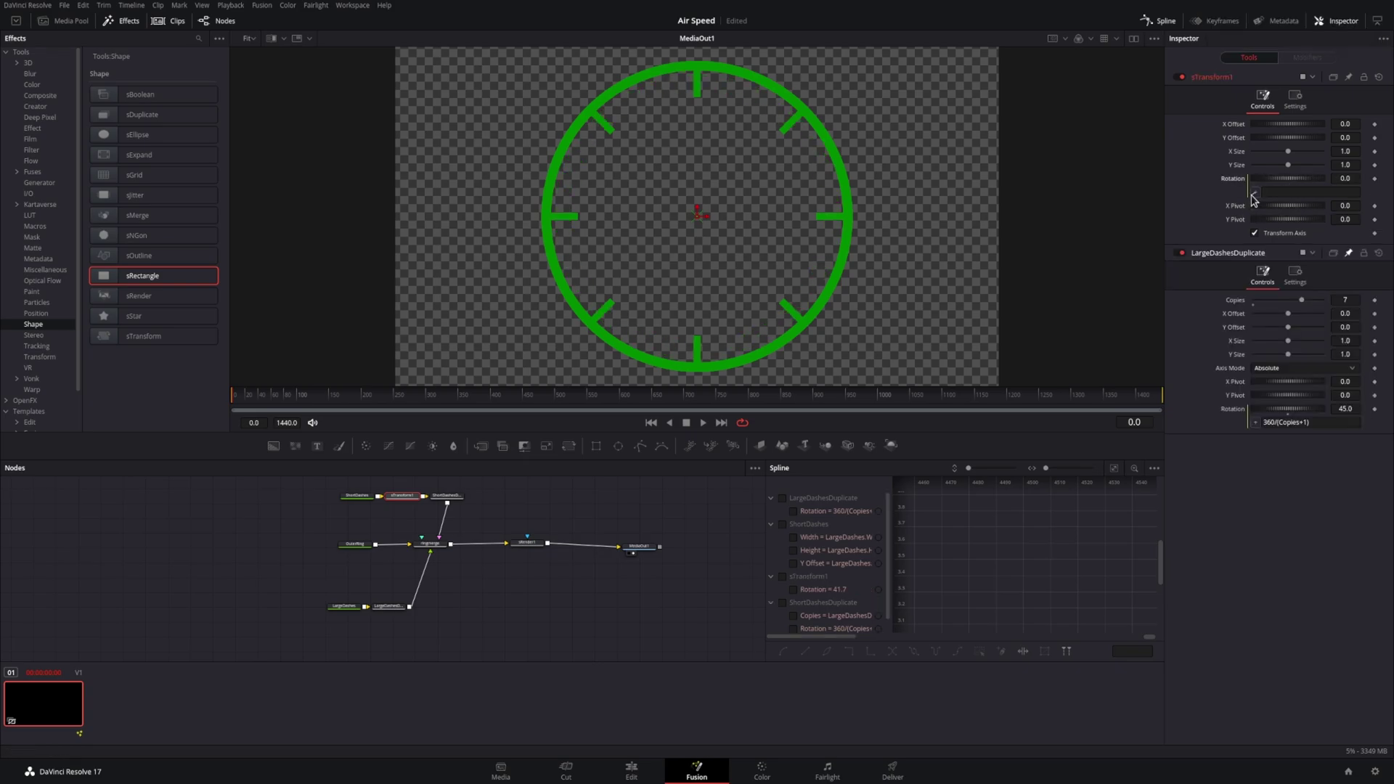
drag(1252, 195, 1243, 411)
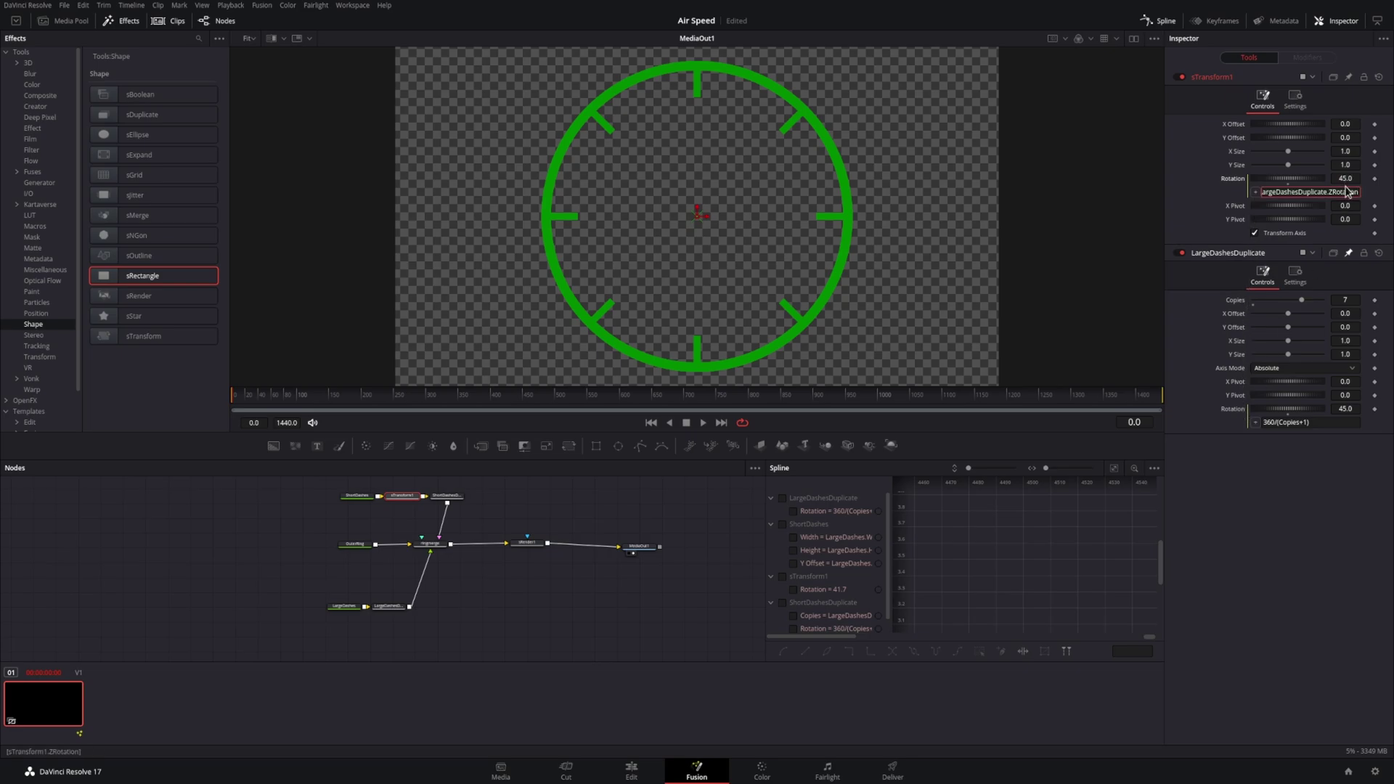
text(/2)
click(1291, 532)
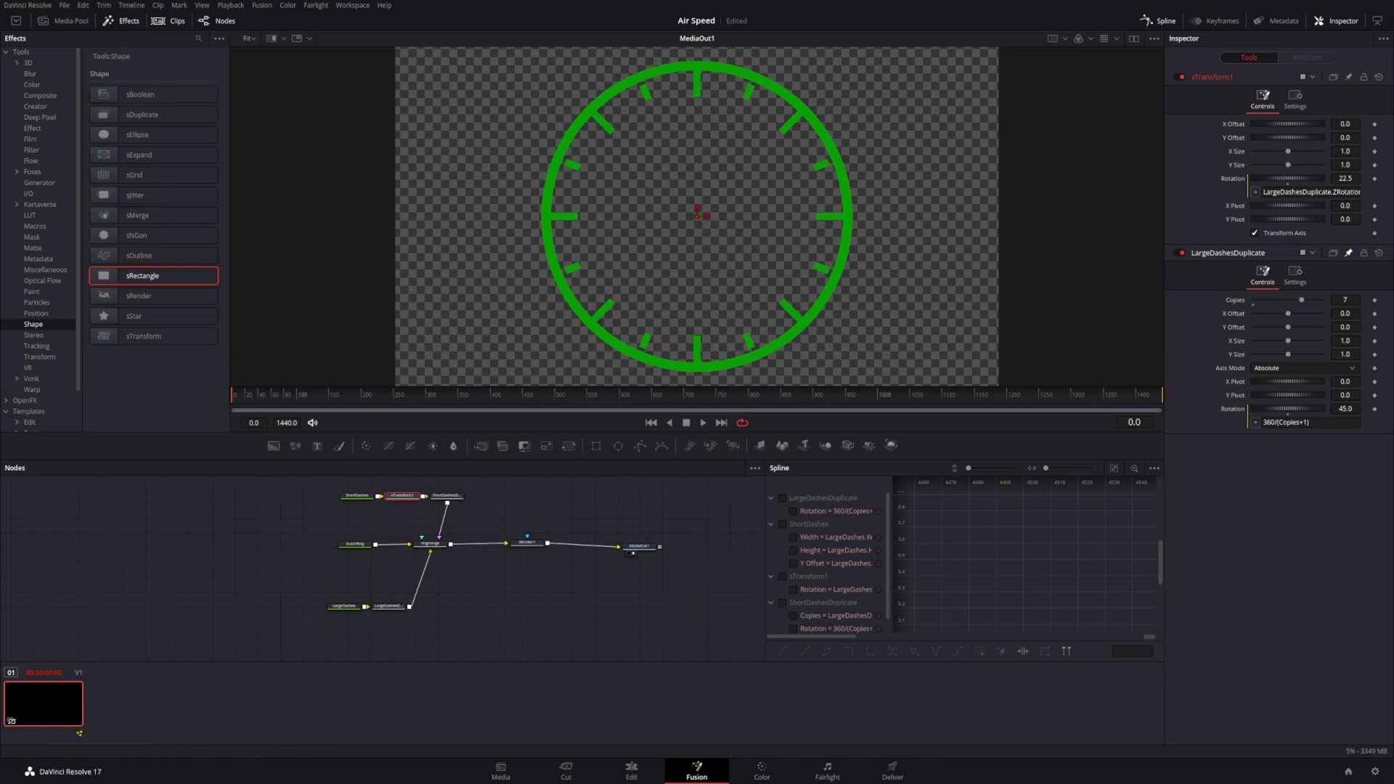
Step: Add a Height-based term to ShortDashes' Y Offset expression and arrange the dash nodes closer around ringmerge
click(357, 495)
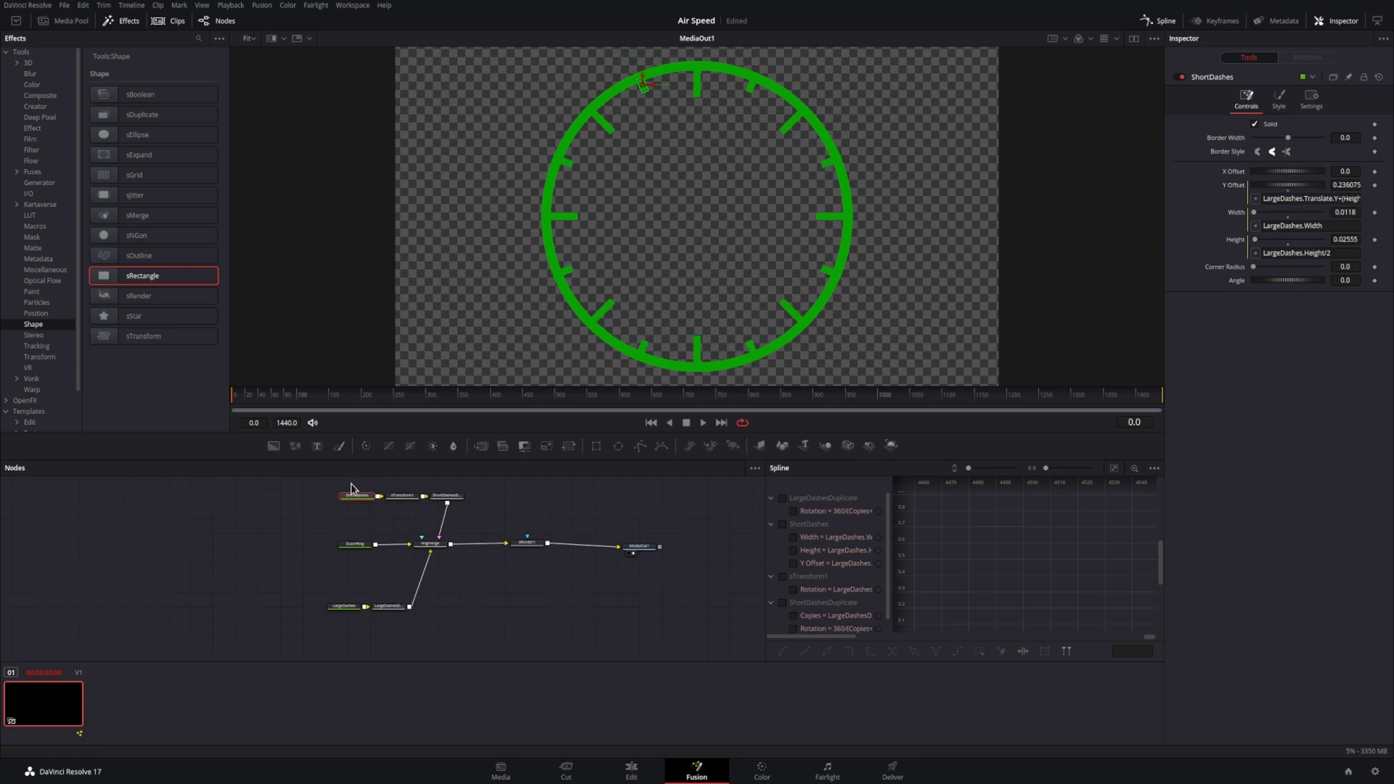
drag(488, 514, 328, 486)
drag(357, 496, 356, 514)
drag(425, 637, 299, 597)
drag(344, 607, 337, 573)
drag(474, 533, 271, 489)
drag(357, 514, 341, 514)
Step: Add an sEllipse to ringmerge as a small centre circle, about 0.031 high, with its Width driven by the expression Height
drag(103, 135, 433, 545)
drag(469, 602, 447, 602)
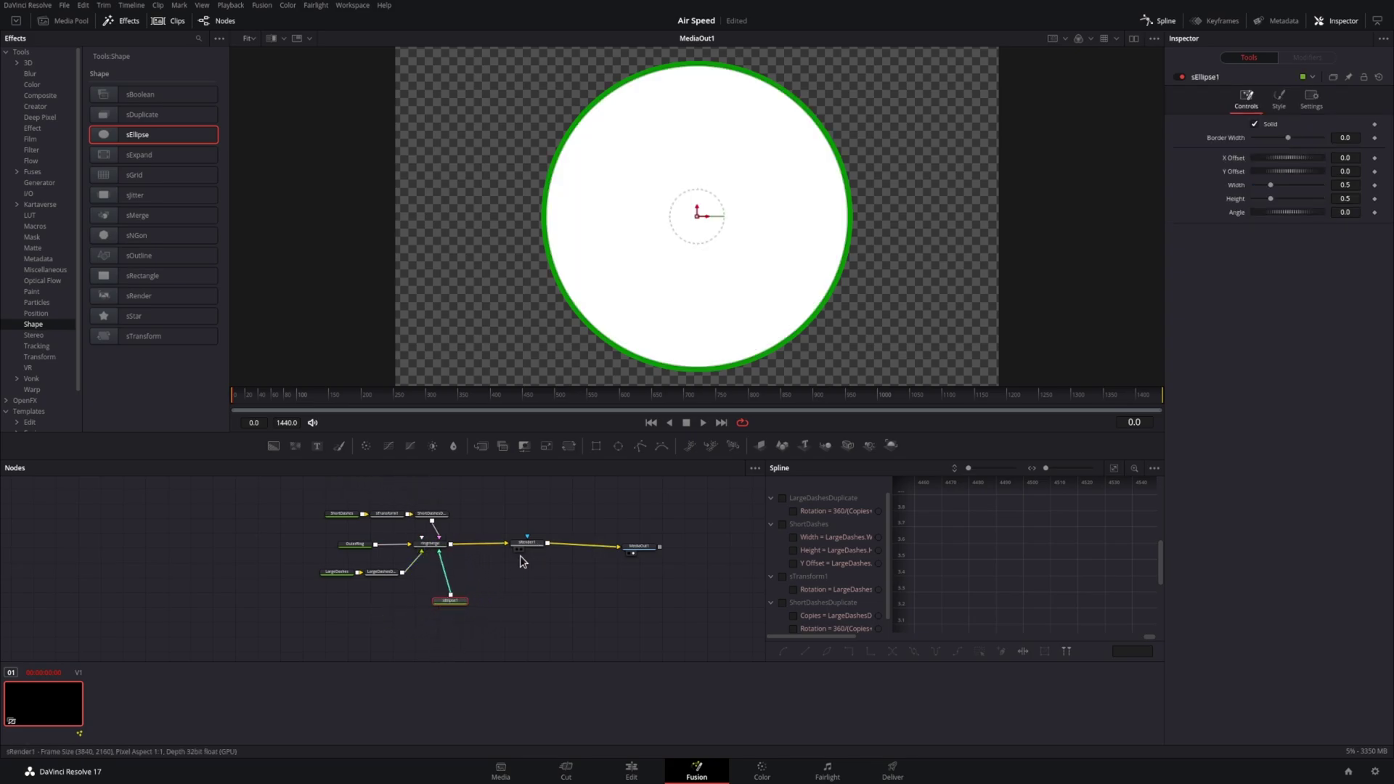
drag(1270, 185, 1254, 213)
key(ctrl+z)
right_click(1238, 188)
click(1260, 315)
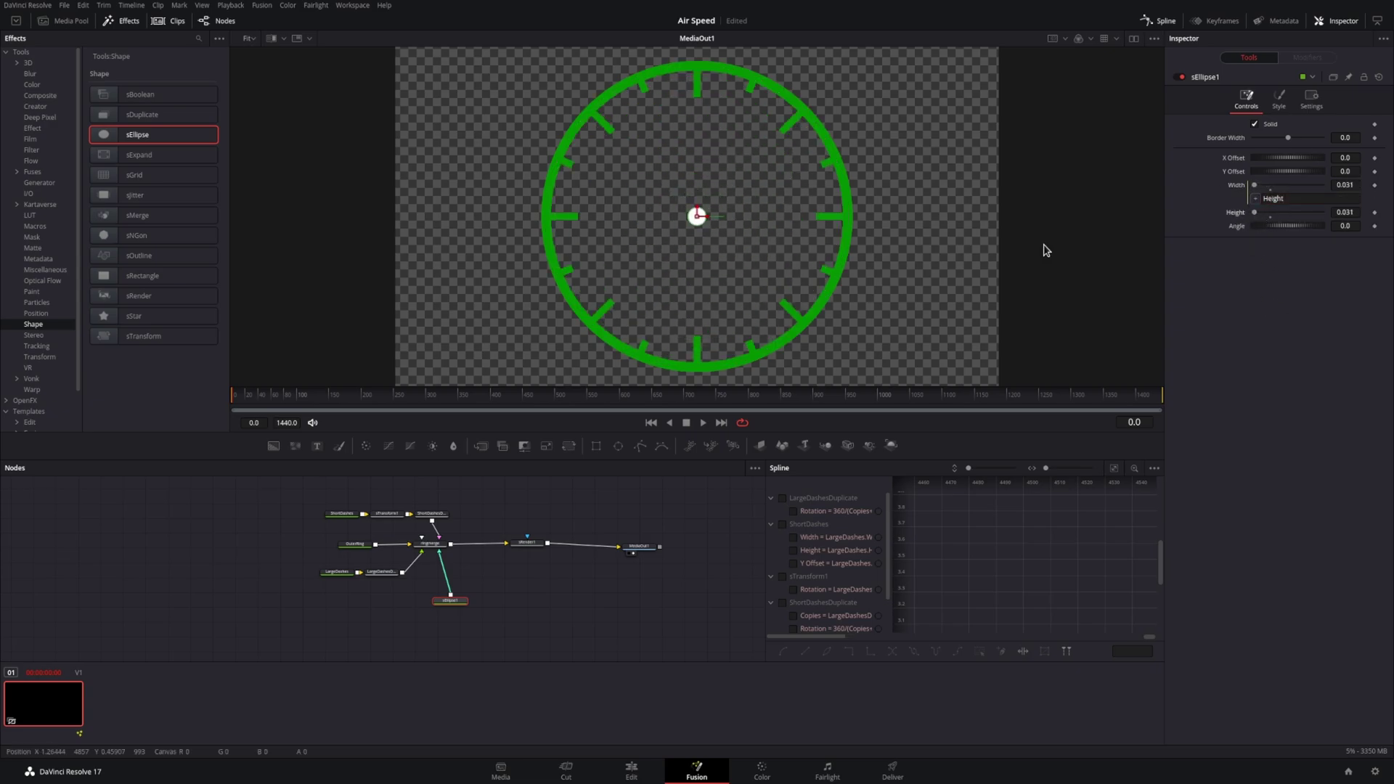
Step: Colour the centre circle black
click(1278, 99)
click(1284, 124)
click(569, 294)
click(758, 463)
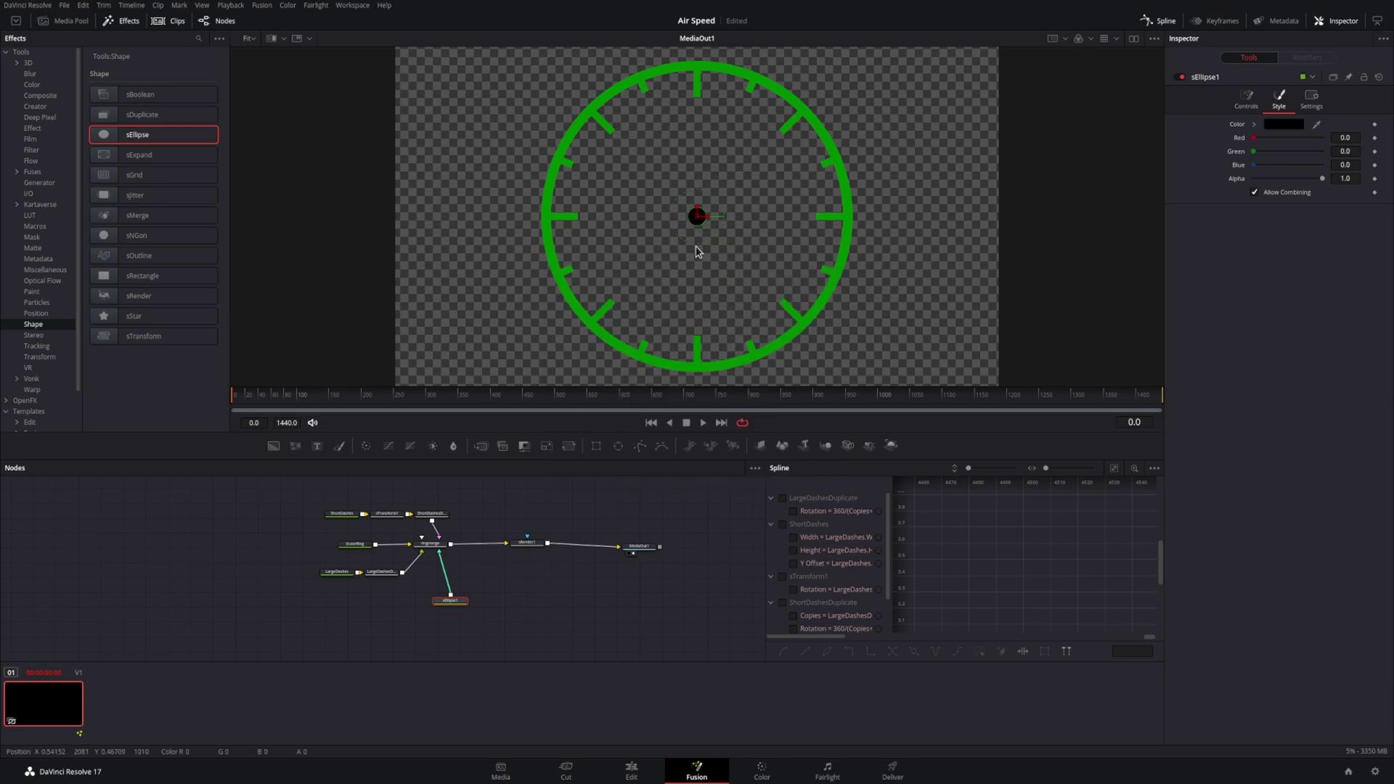
Step: Add a second sEllipse and combine it with the centre circle through an sMerge feeding ringmerge
drag(450, 601, 437, 604)
click(512, 604)
click(138, 135)
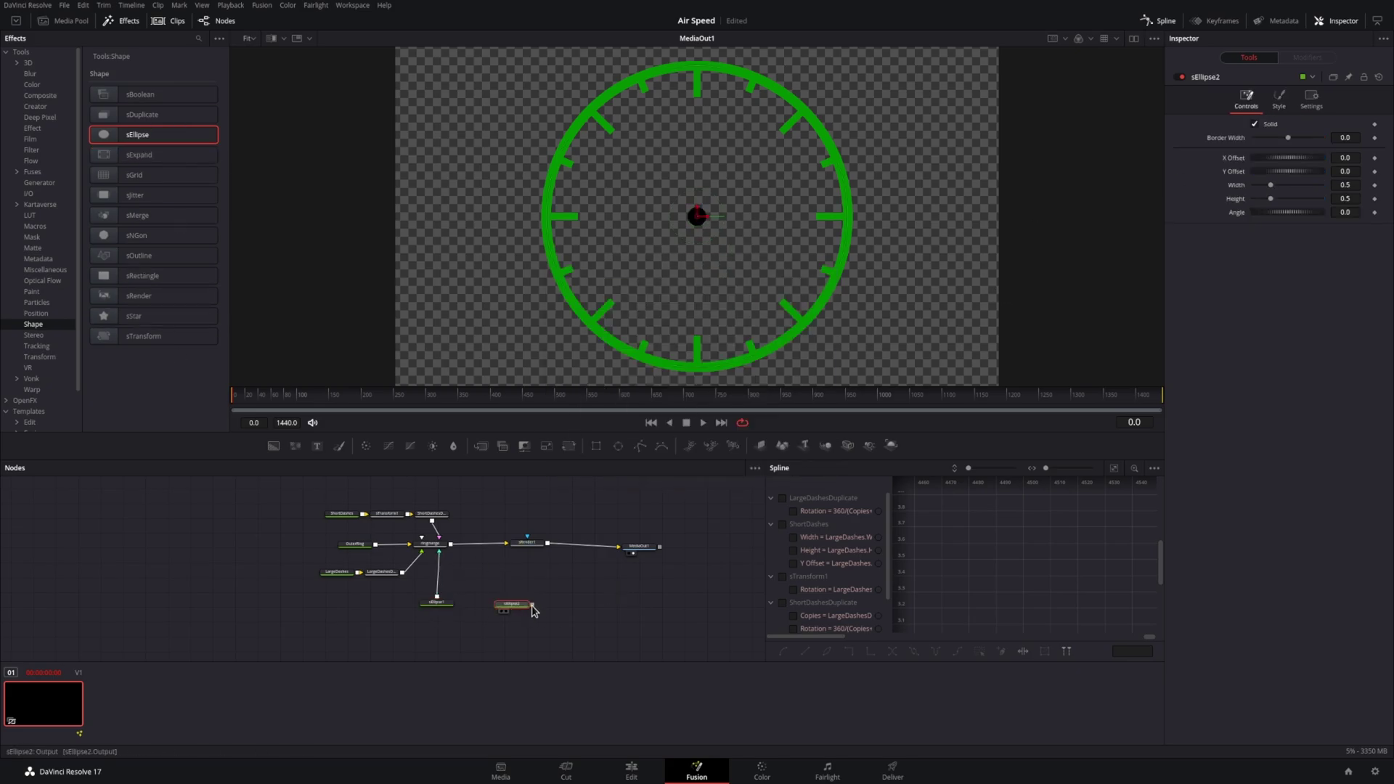
drag(532, 605, 403, 608)
drag(512, 604, 449, 636)
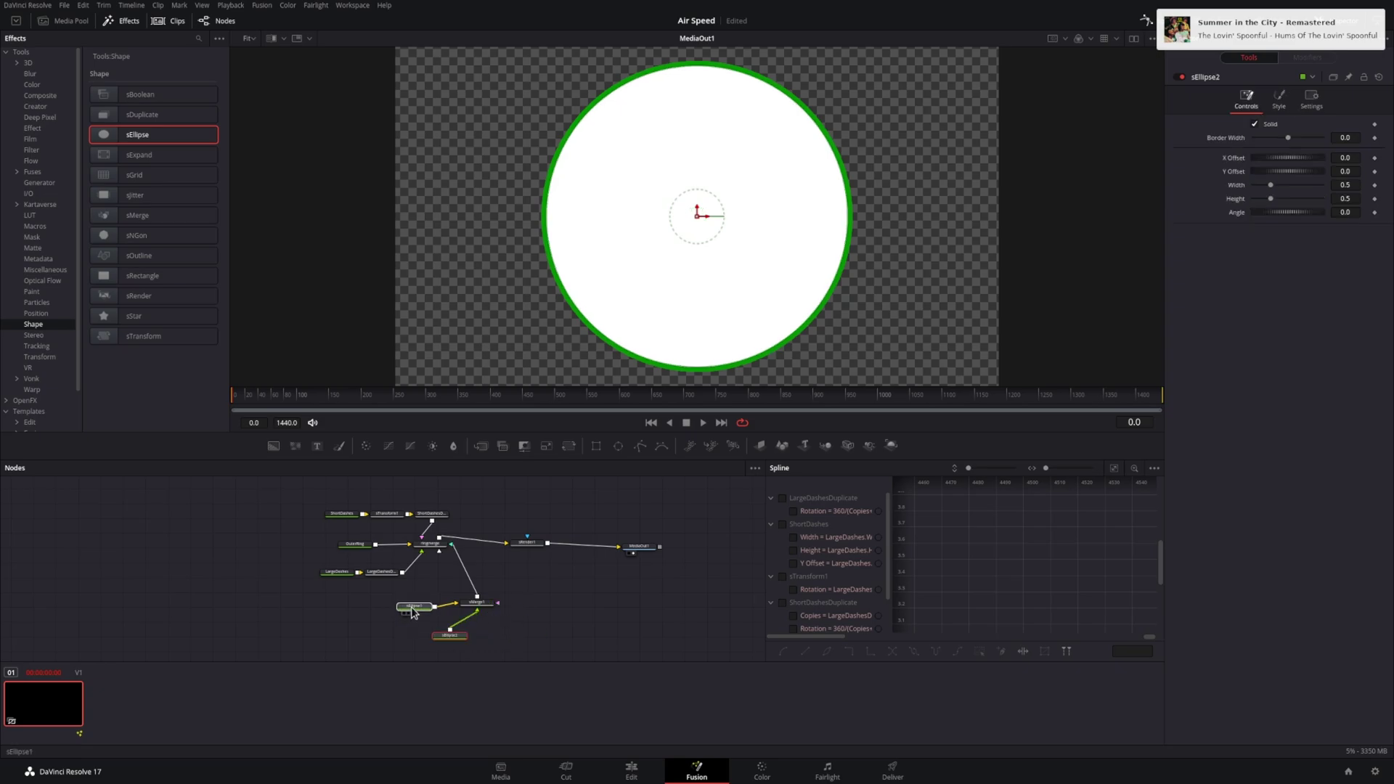
Step: Shape the second ellipse into a needle with Width about 0.0169, Height 0.25 and Y Offset 0.125
mouse_move(1271, 185)
mouse_down()
mouse_move(1255, 187)
mouse_move(1268, 208)
mouse_up()
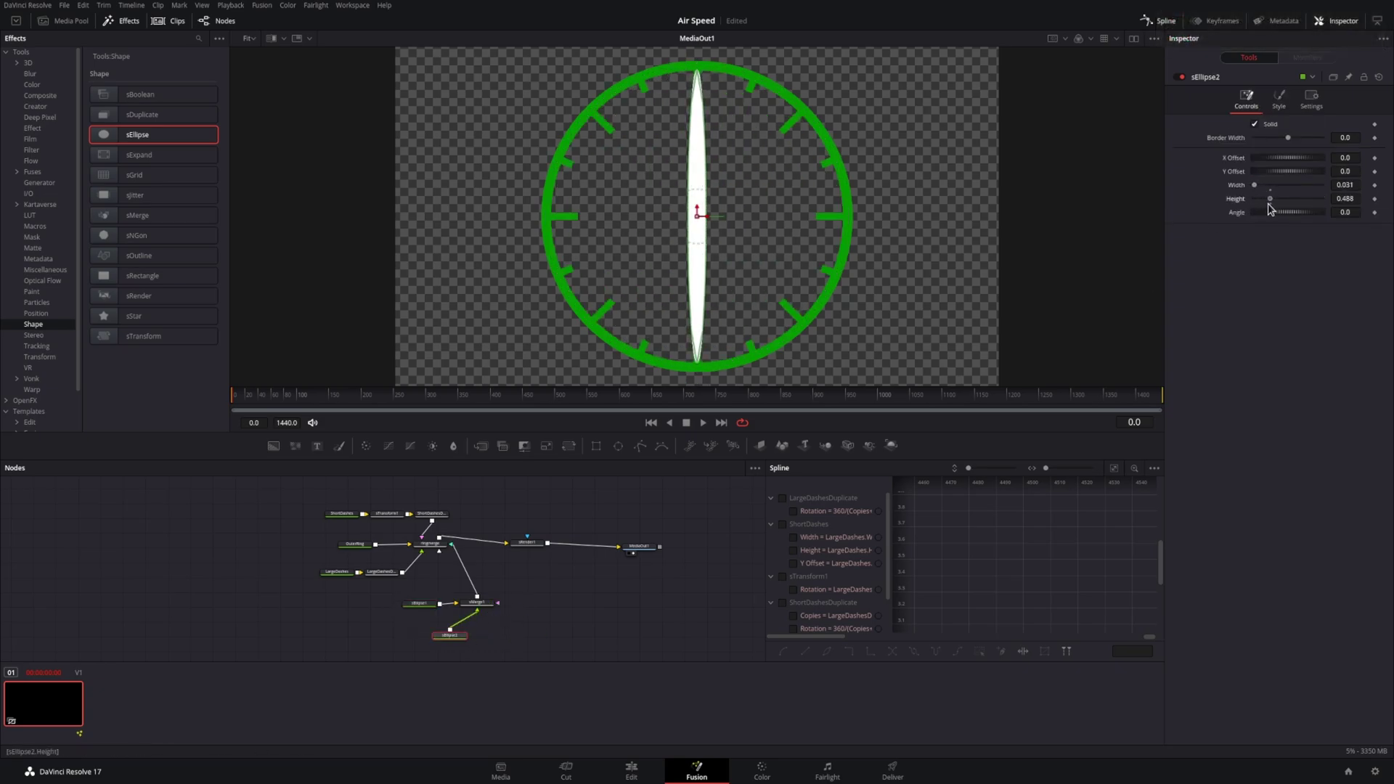
drag(1268, 204, 1255, 188)
drag(1340, 202, 1371, 209)
text(0.25)
key(Tab)
drag(1278, 171, 1251, 187)
text(0.125)
key(Tab)
Step: Colour the needle ellipse black and shift sMerge1 slightly within the node layout
click(1279, 99)
click(1281, 127)
click(564, 286)
click(800, 467)
click(1247, 100)
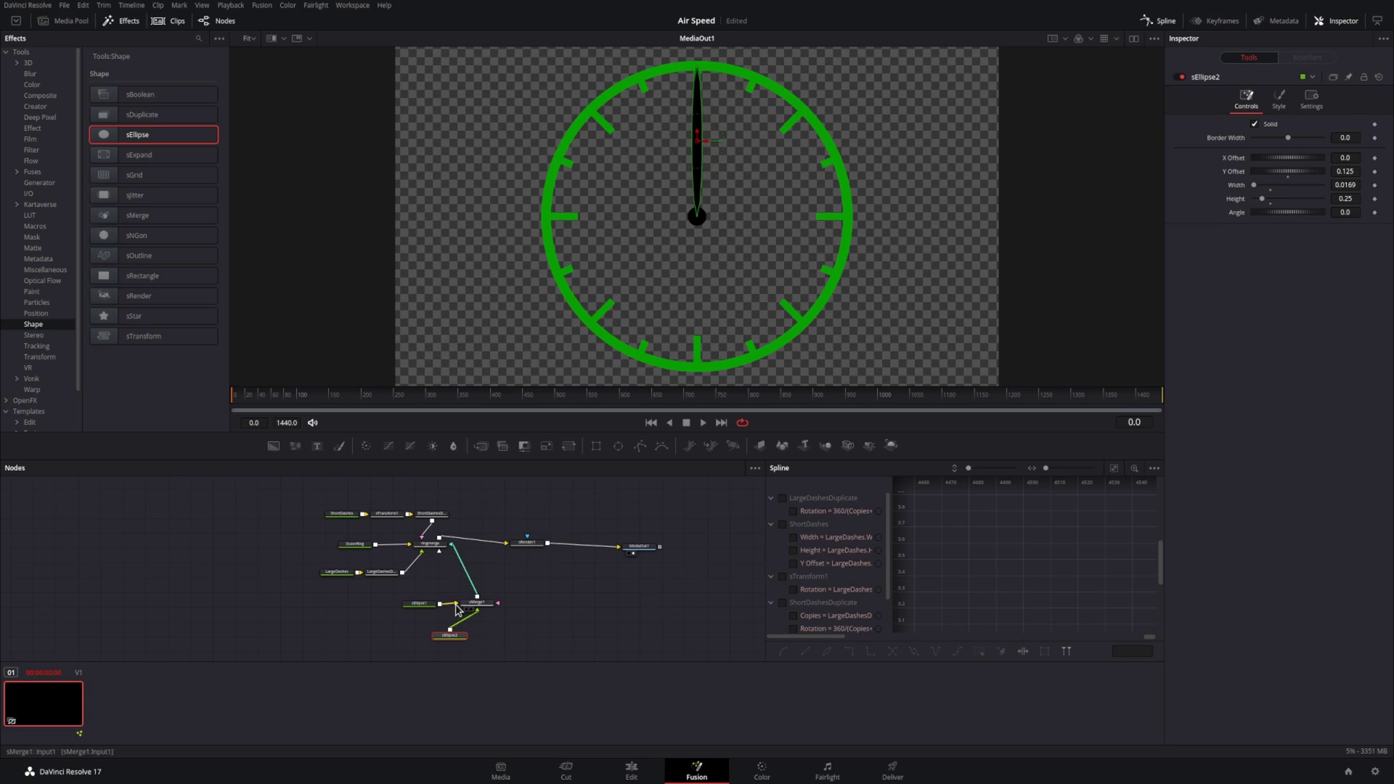
mouse_move(475, 615)
mouse_down()
mouse_move(524, 623)
mouse_move(476, 609)
mouse_up()
drag(480, 604, 492, 601)
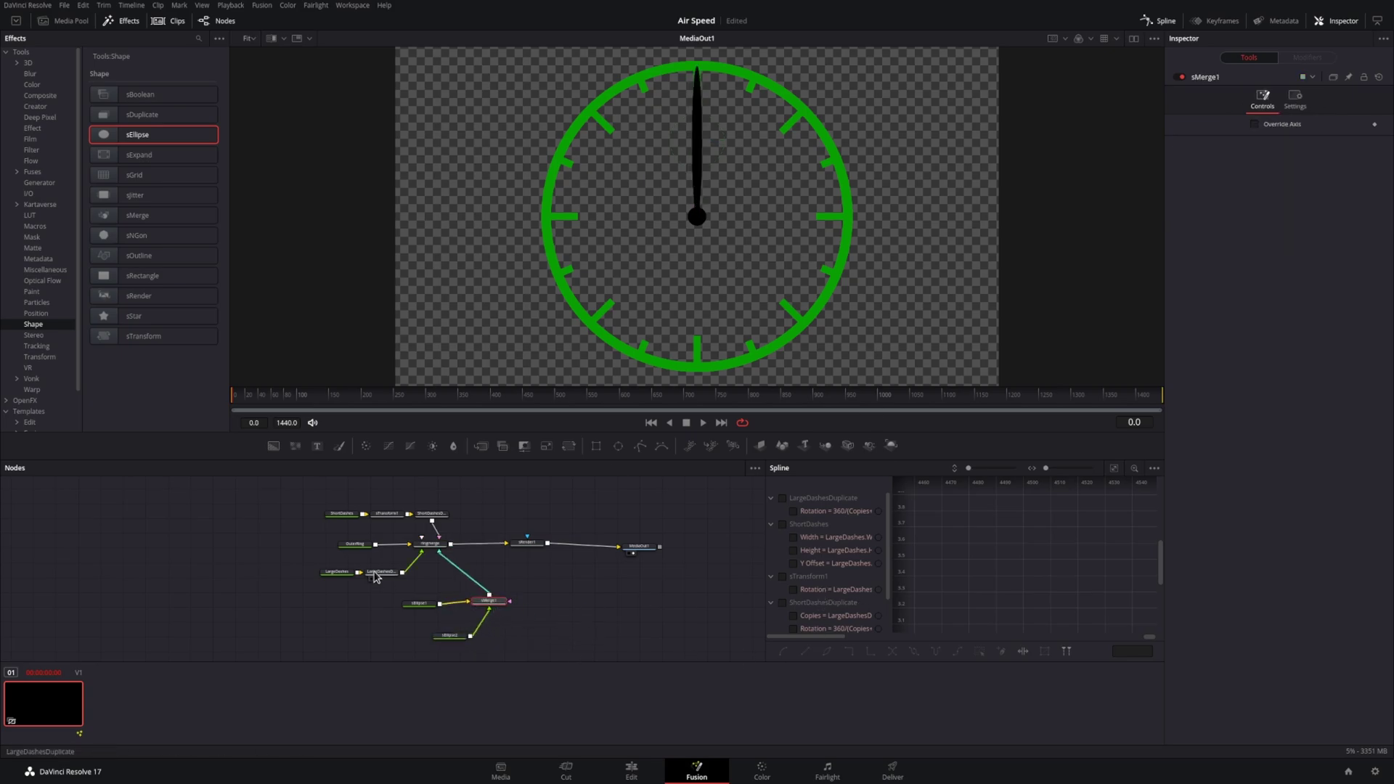
Step: Try to rotate the needle ellipse with its own Angle
click(450, 636)
drag(1296, 212, 1299, 218)
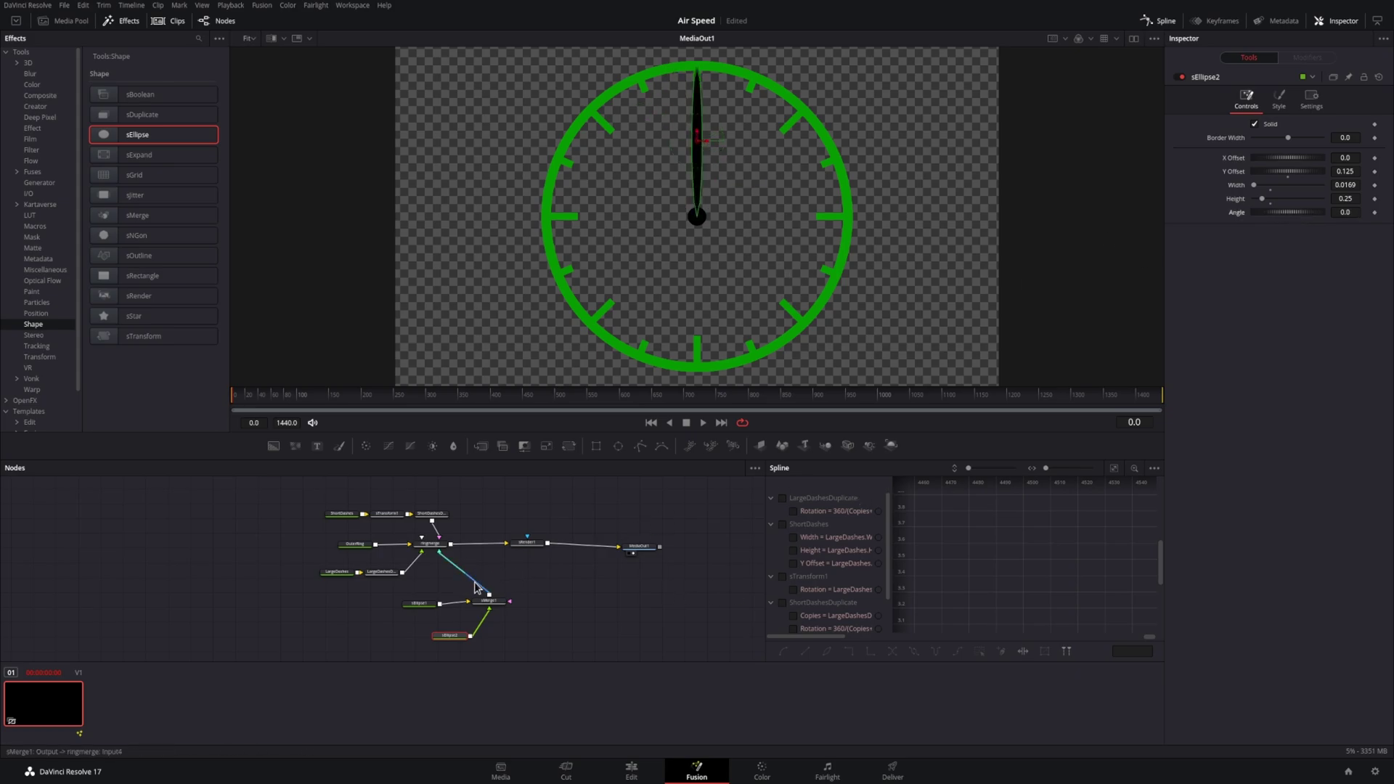
Step: Insert an sTransform between sMerge1 and ringmerge and arrange the needle nodes below the dash nodes
click(490, 602)
key(shift+space)
text(trans)
key(Return)
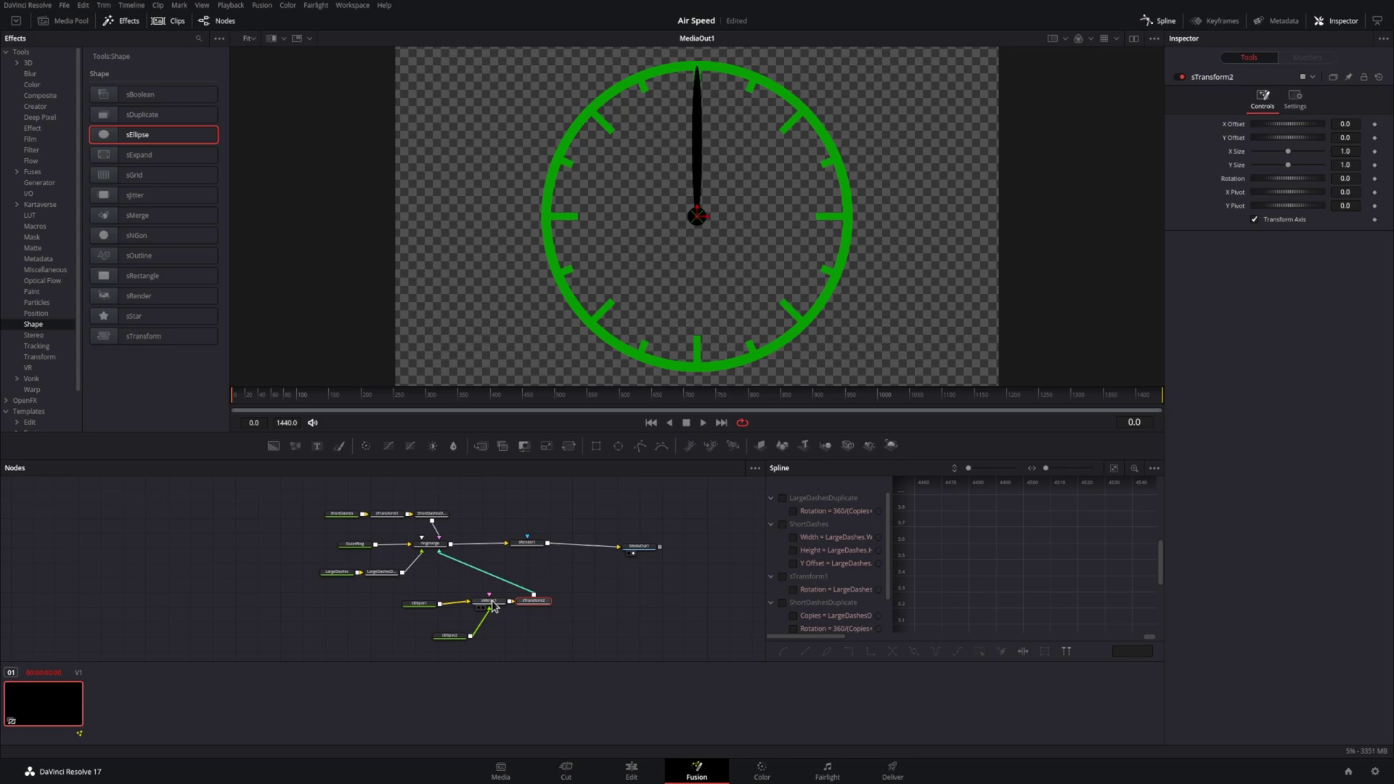
drag(496, 660, 398, 593)
drag(474, 605, 364, 622)
drag(535, 609, 439, 615)
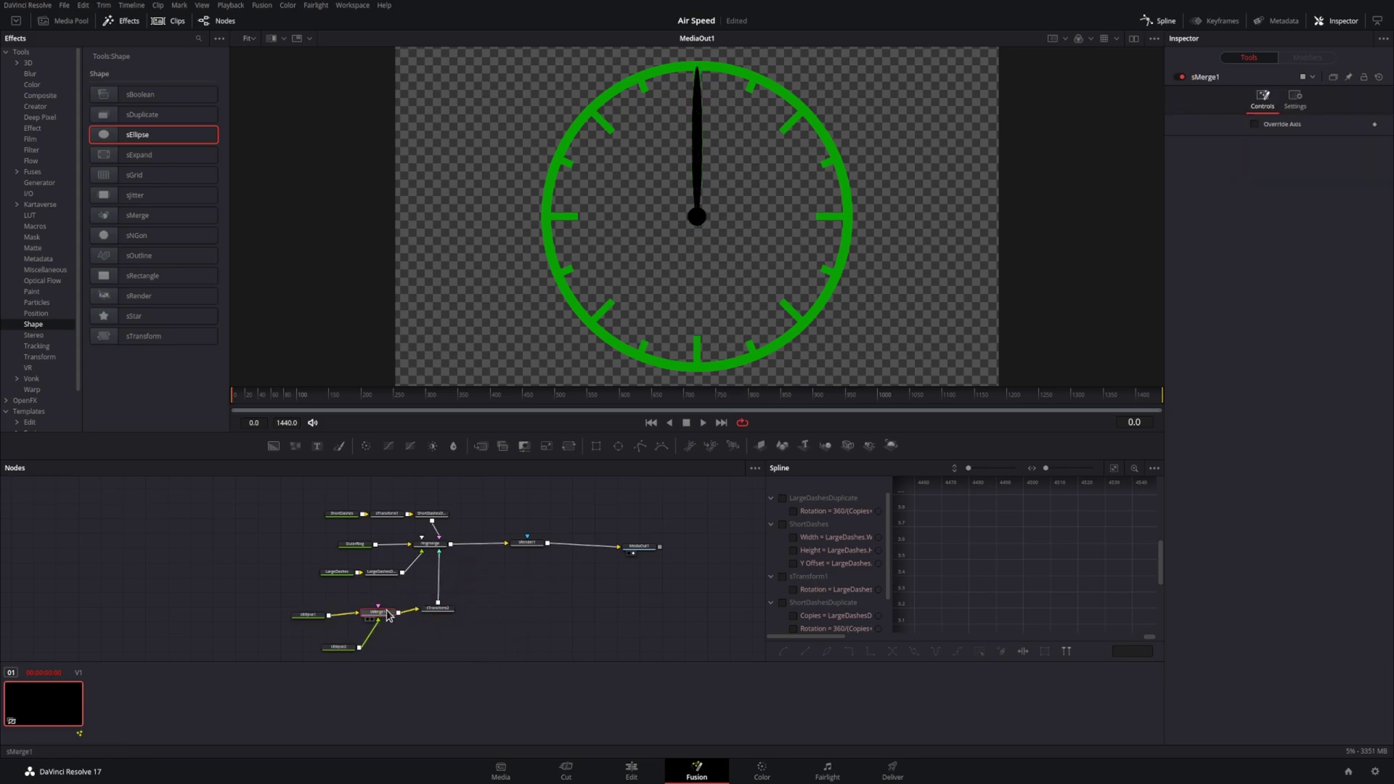
Step: Test the needle's rotation with sTransform2 at about 70.4 degrees, and undo it
click(438, 610)
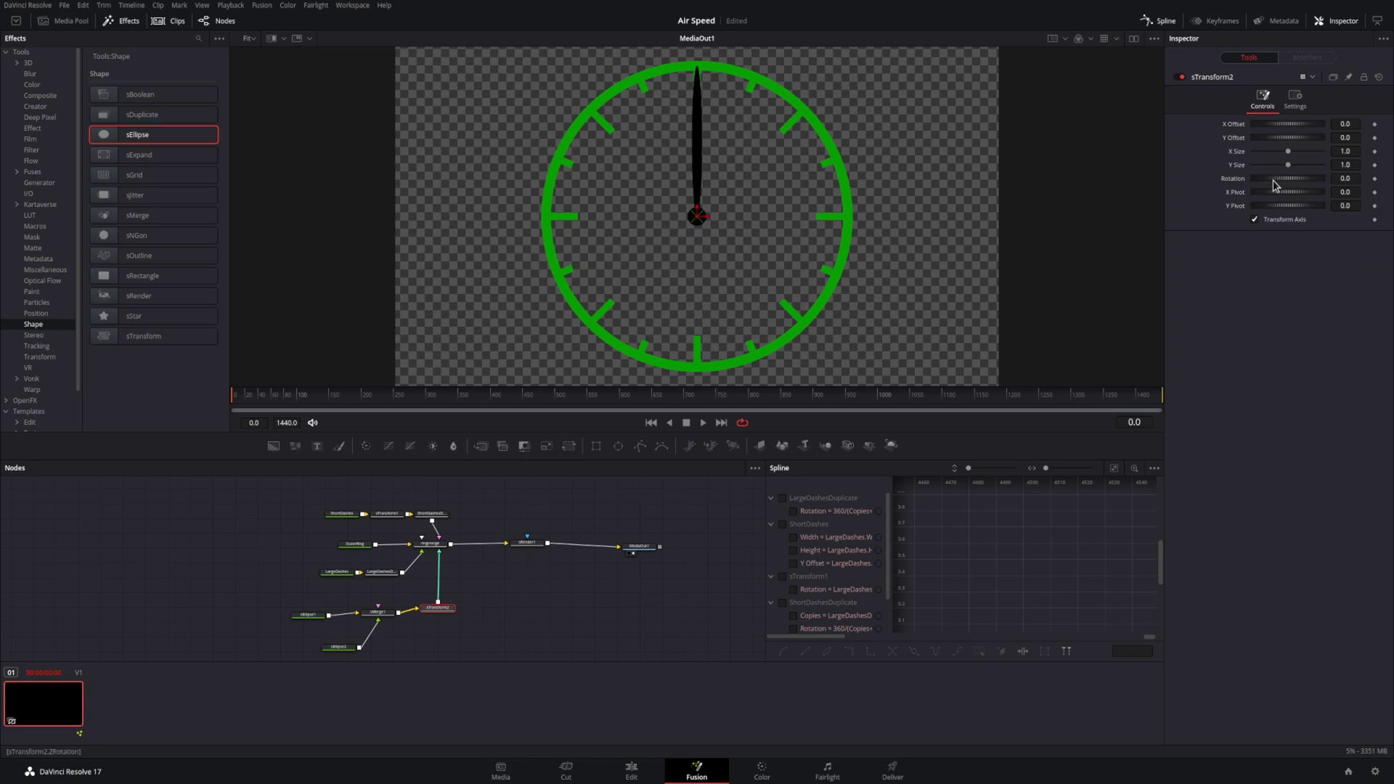
drag(1271, 185, 1291, 206)
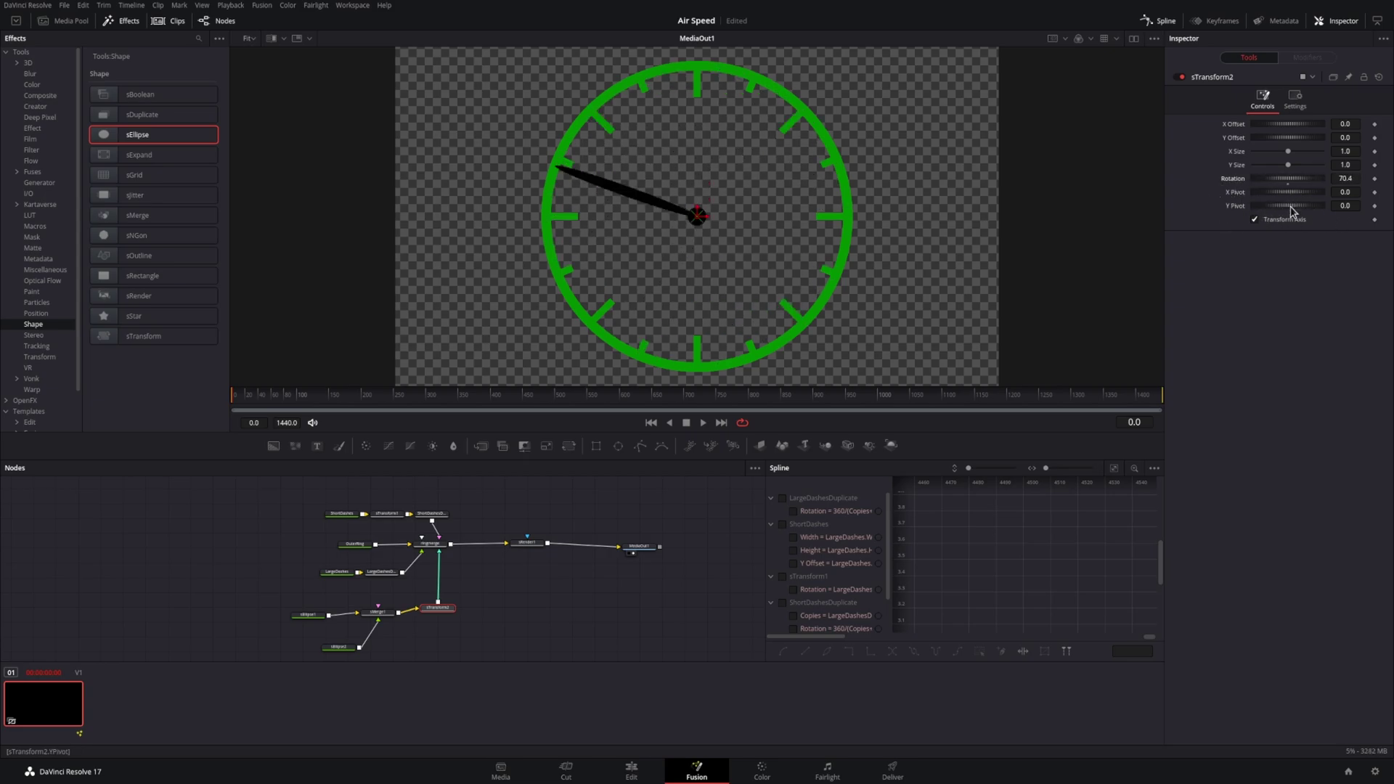
key(ctrl+z)
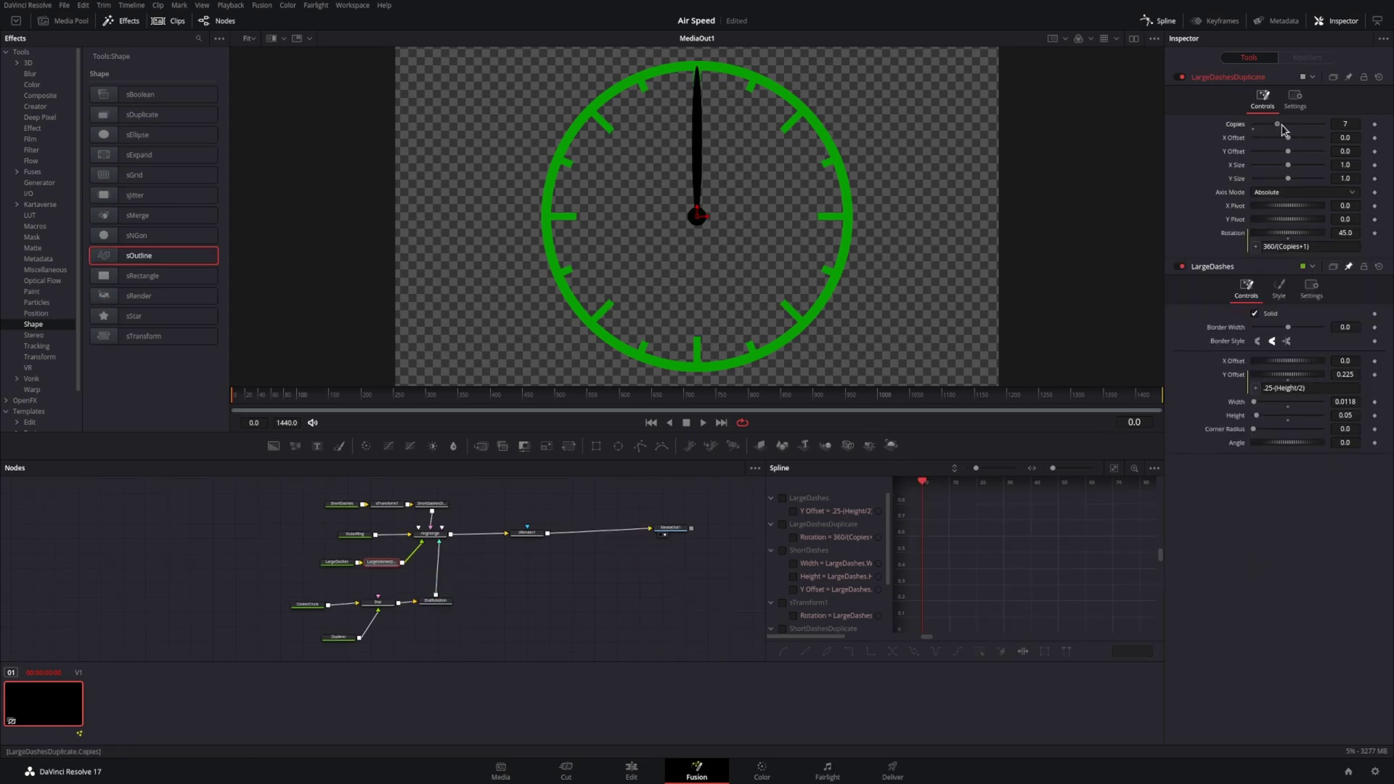
Step: Set the Copies of LargeDashesDuplicate to 11
mouse_move(1282, 130)
mouse_down()
mouse_move(1269, 135)
mouse_move(1292, 132)
mouse_up()
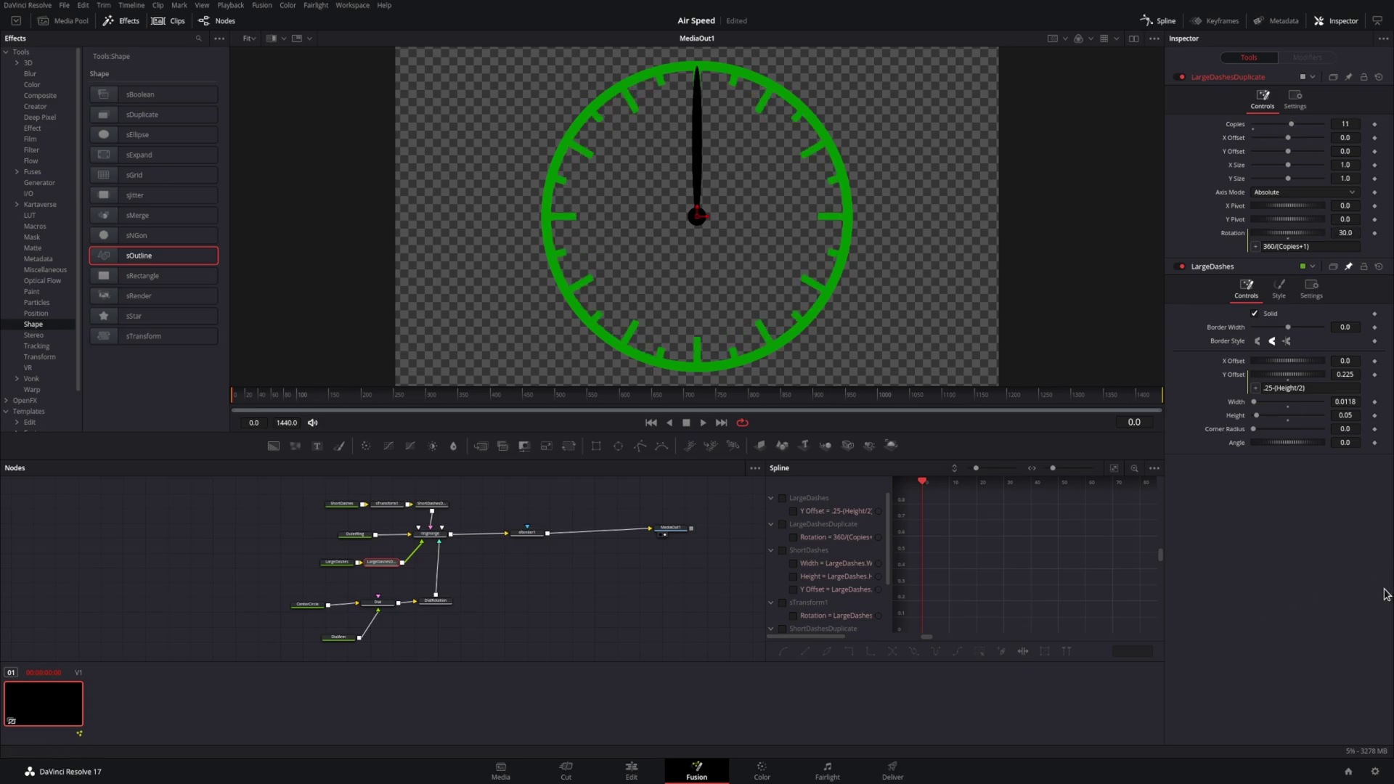
click(603, 586)
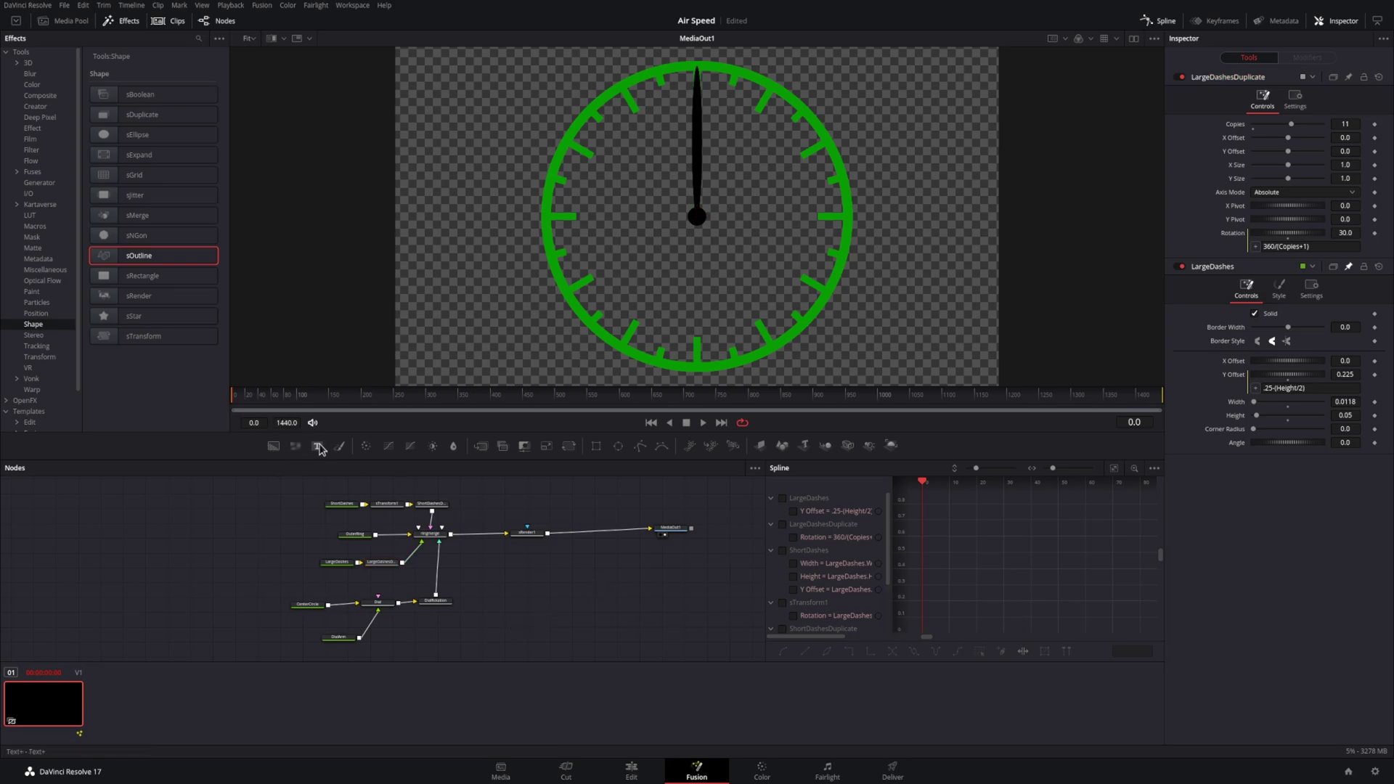
Step: Merge a Text+ node reading 20 over the gauge, place it at the two-o'clock dash and name it Twenty
drag(318, 447, 549, 534)
click(541, 604)
click(1198, 184)
text(20)
drag(698, 216, 781, 164)
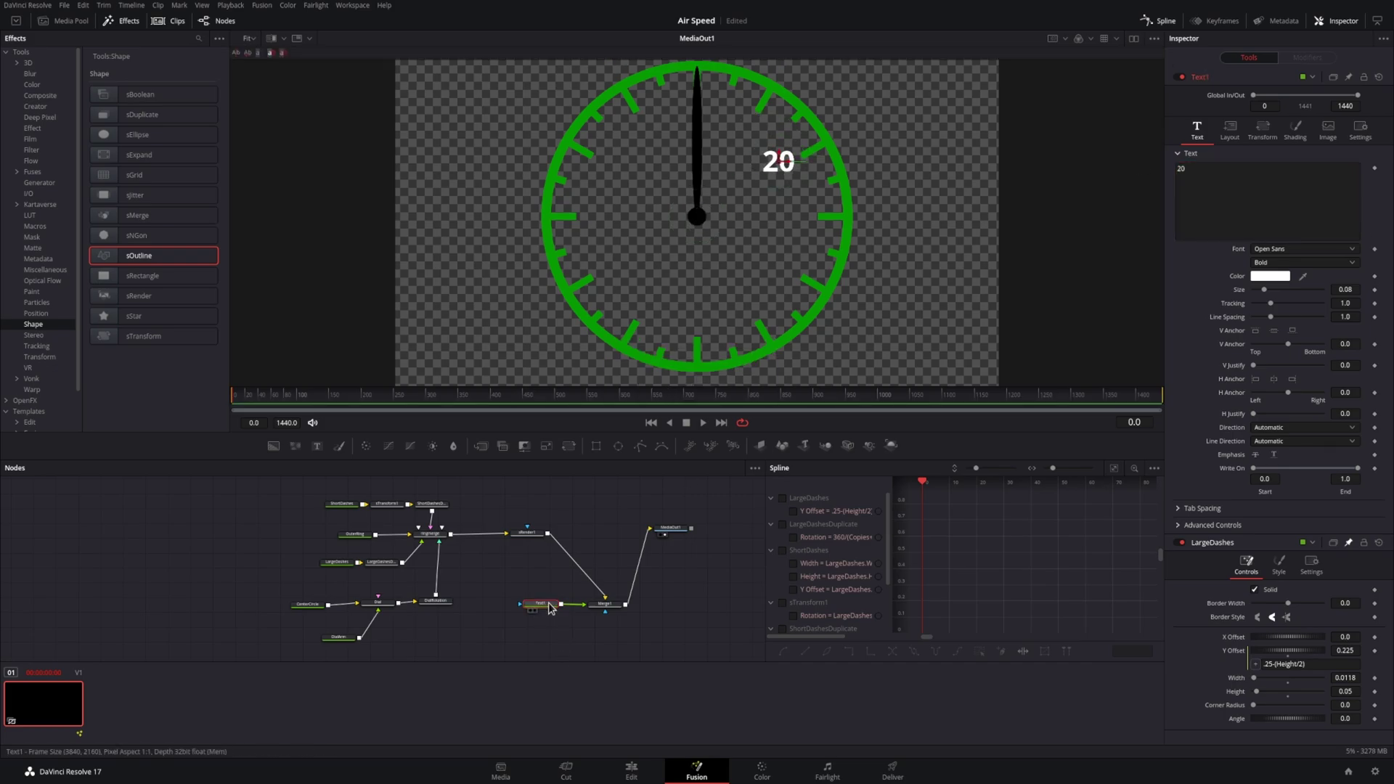
key(F2)
text(Twenty)
key(Return)
Step: Merge a second Text+ node reading 40, name it Forty and place it at the four-o'clock dash
drag(317, 447, 625, 604)
mouse_move(692, 636)
mouse_down()
mouse_move(666, 608)
mouse_move(694, 635)
mouse_up()
click(1251, 208)
text(40)
click(699, 636)
key(F2)
text(Forty)
key(Return)
drag(698, 217, 781, 271)
Step: Merge a third Text+ node over the gauge and line up the text and merge nodes in rows
click(721, 585)
click(318, 447)
drag(690, 636, 608, 615)
drag(649, 637, 536, 615)
drag(540, 604, 536, 591)
drag(720, 583, 605, 620)
Step: Name the third text node Sixty, enter the text 60 and place it at the six-o'clock dash
click(544, 637)
key(F2)
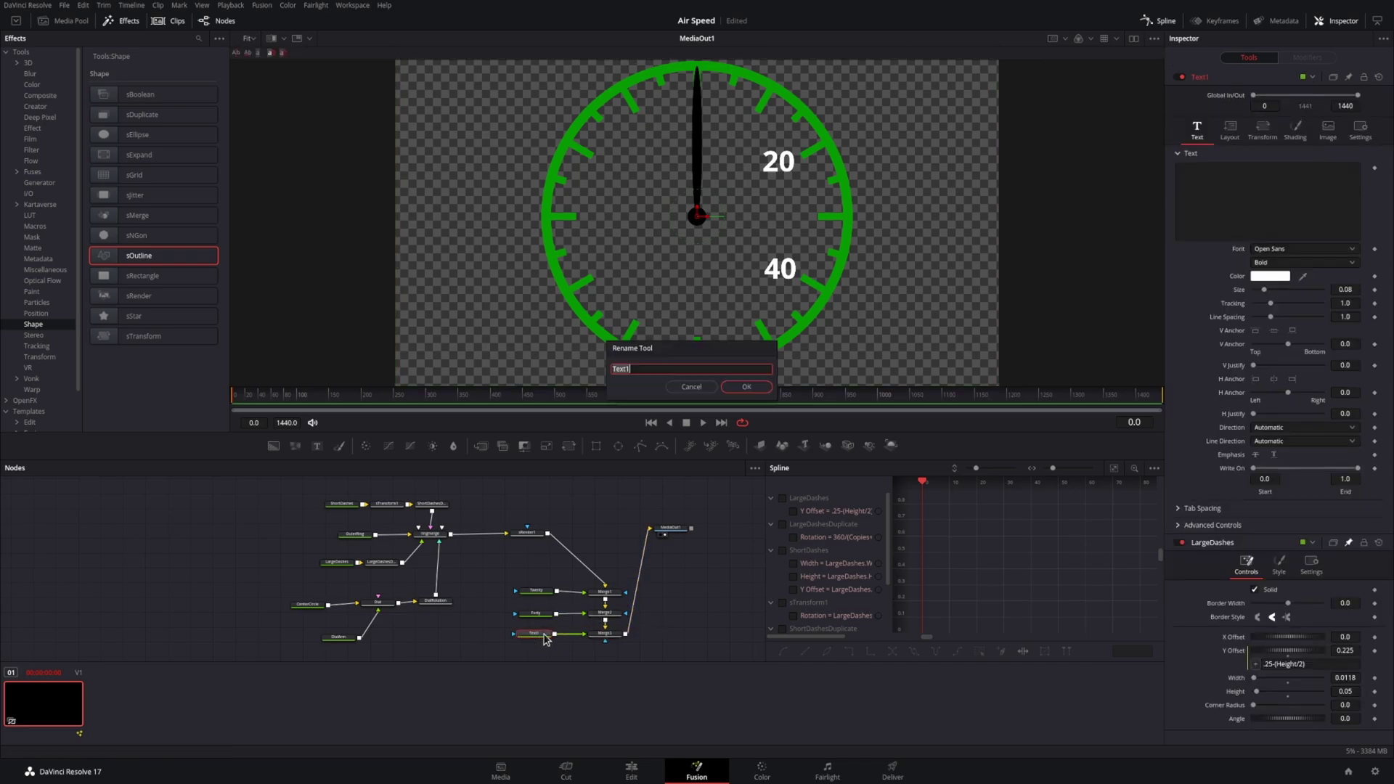
text(Sixty)
key(Return)
click(1267, 200)
text(60)
drag(697, 216, 697, 325)
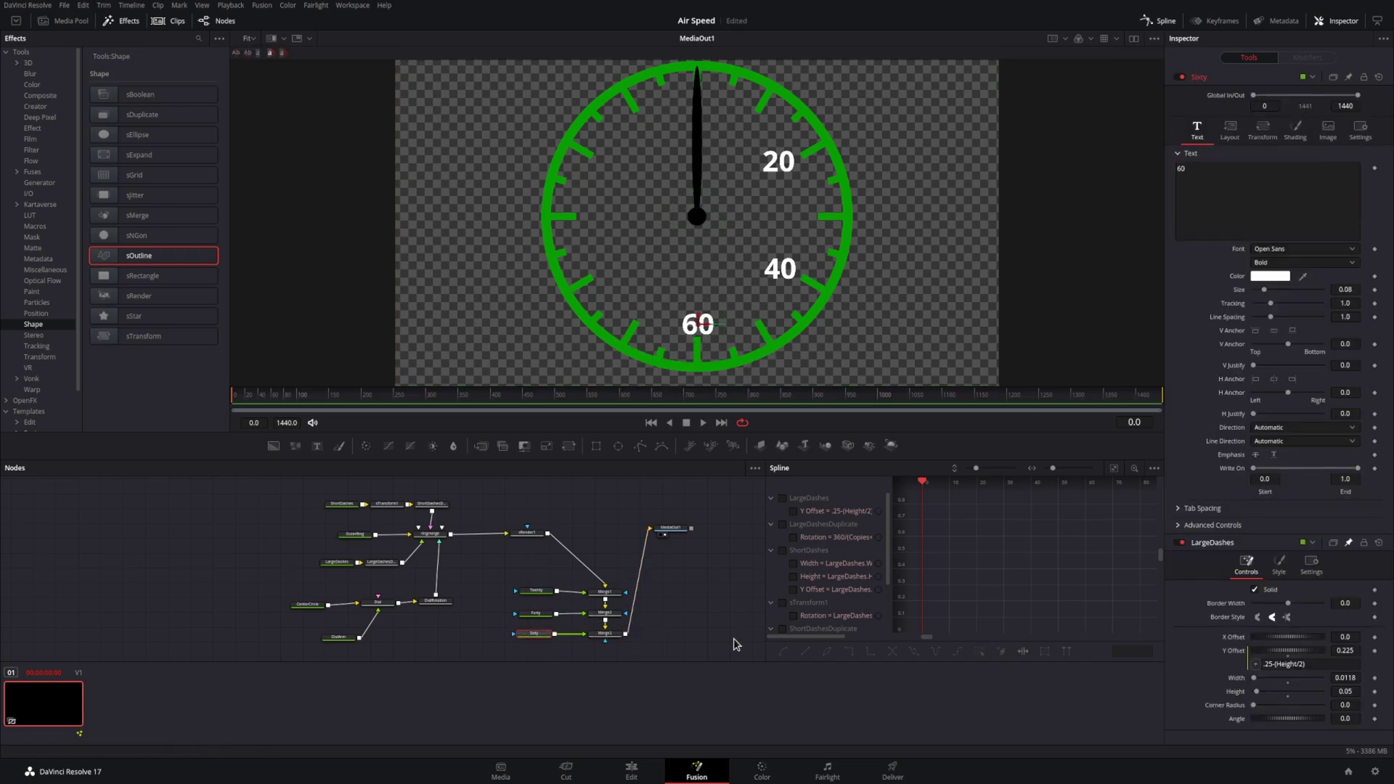
Step: Merge a fourth Text+ node named Eighty, enter the text 80 and place it at the eight-o'clock dash
click(531, 651)
click(317, 447)
drag(553, 650, 626, 627)
click(533, 638)
key(F2)
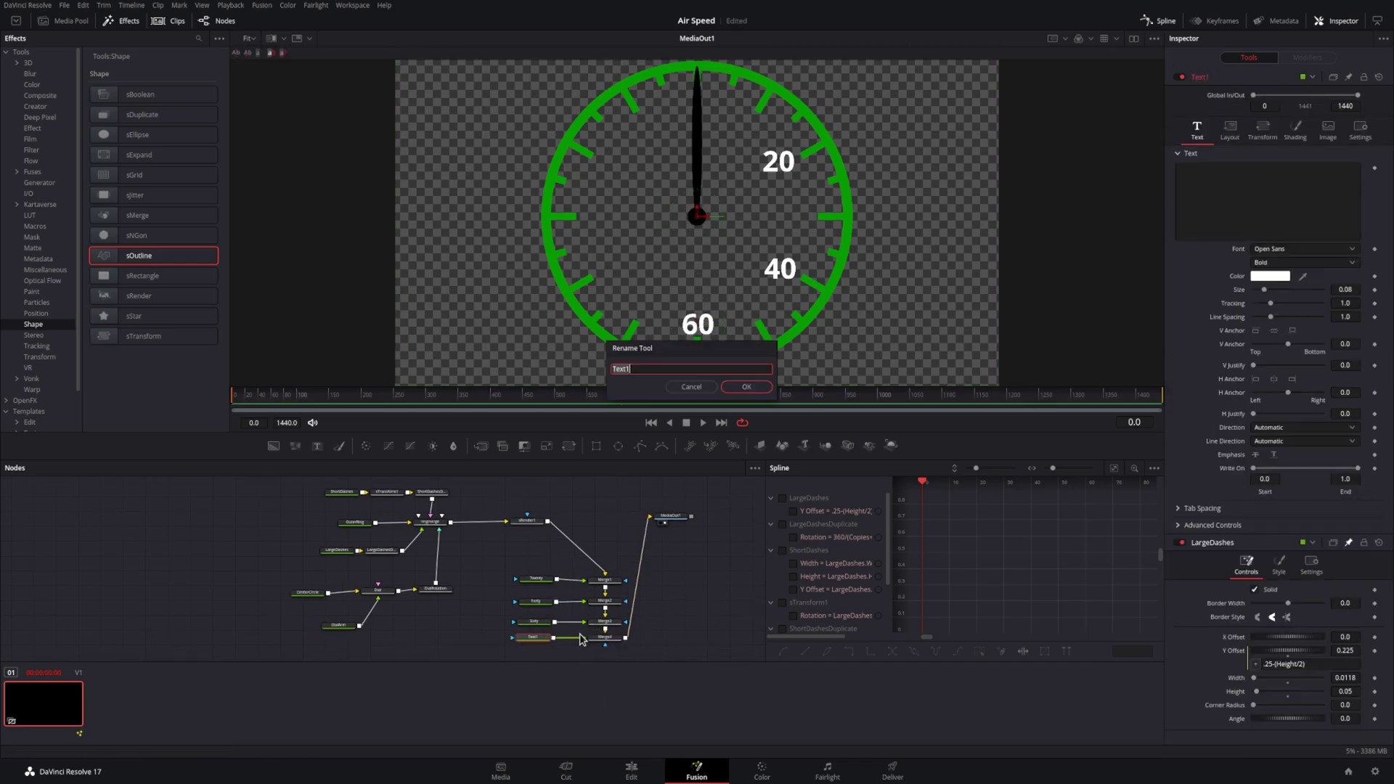
text(Eighty)
click(1261, 212)
text(80)
drag(700, 218, 617, 271)
Step: Merge a fifth Text+ node named Hundred, enter the text 100 and place it at the ten-o'clock dash
click(530, 650)
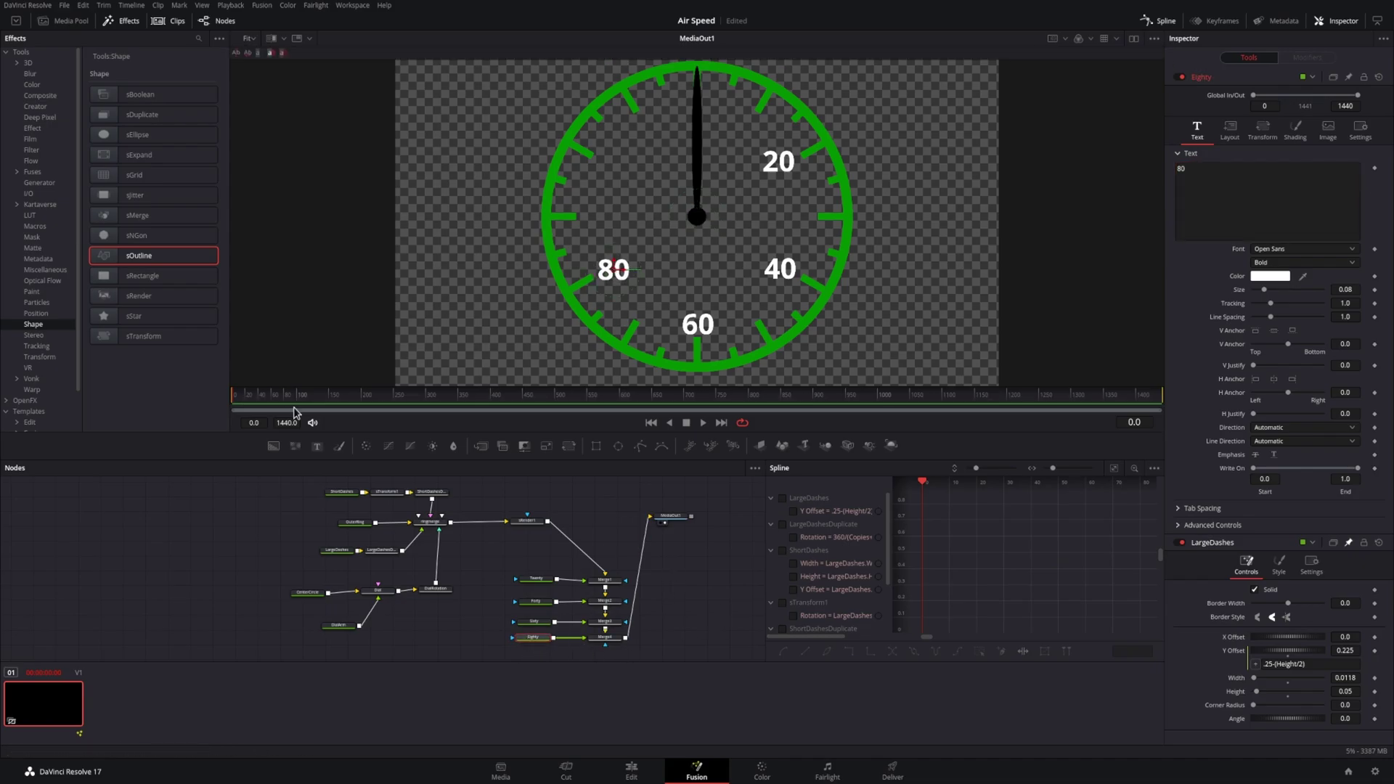
click(318, 446)
scroll(674, 617, down, 3)
key(F2)
text(Hundred)
key(Return)
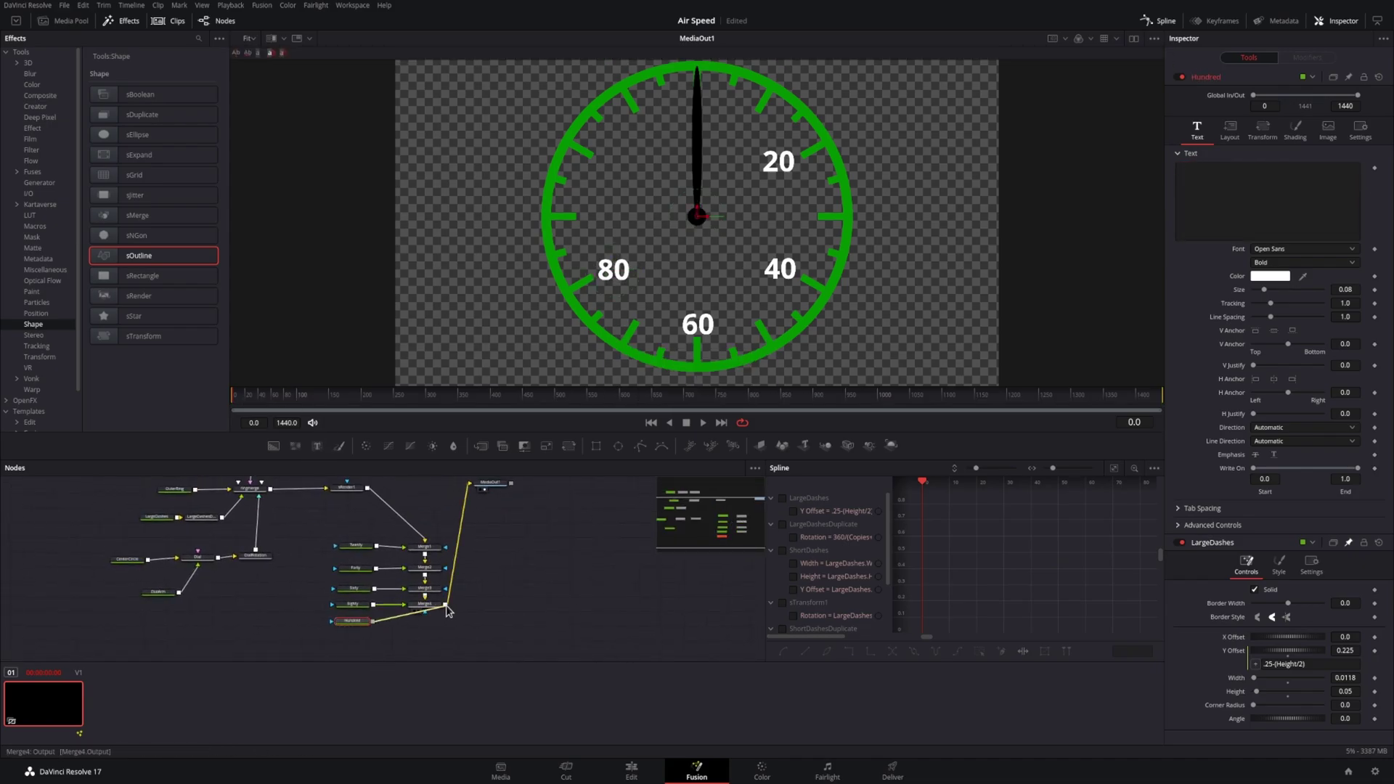
click(1272, 206)
click(1272, 207)
text(100)
drag(698, 217, 622, 163)
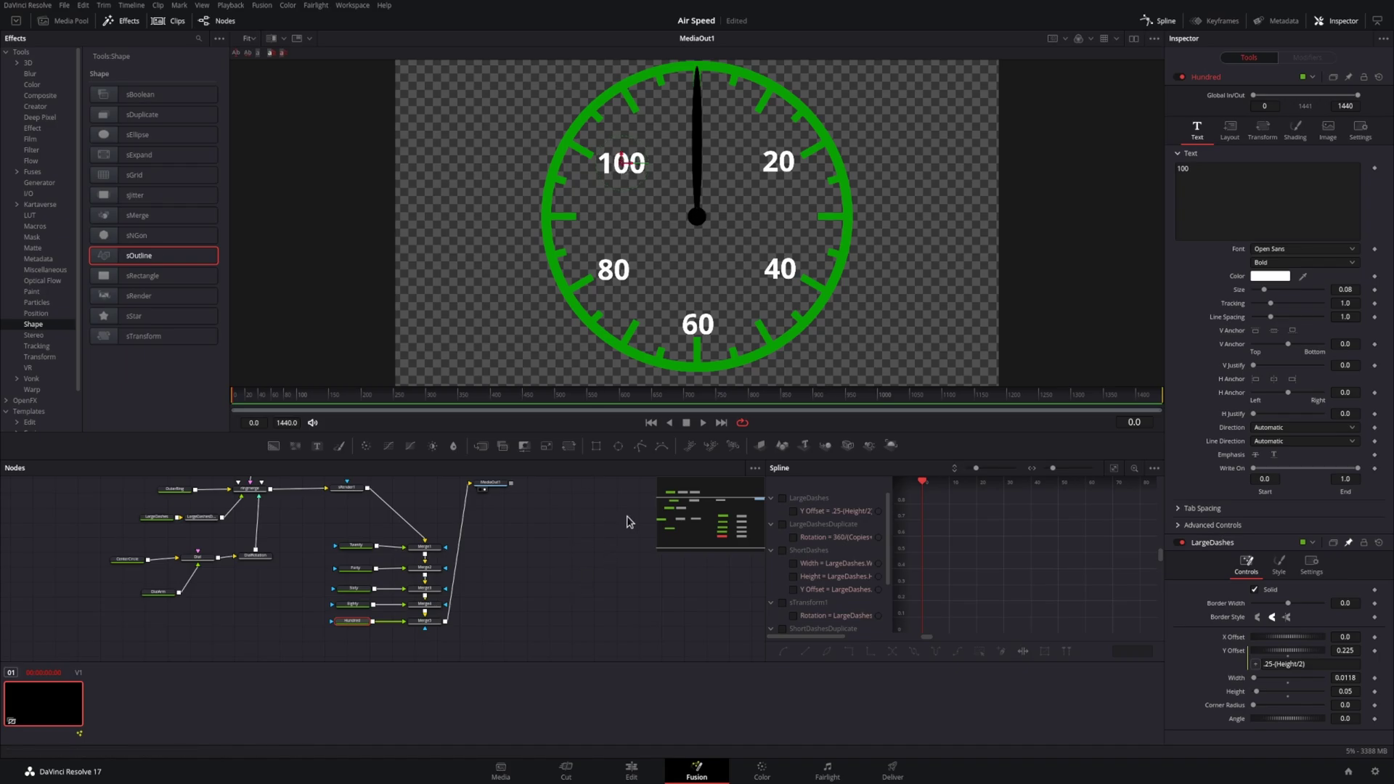
Step: Group the five number text nodes with their merge nodes and rename the group Digits
click(603, 571)
drag(483, 644, 322, 506)
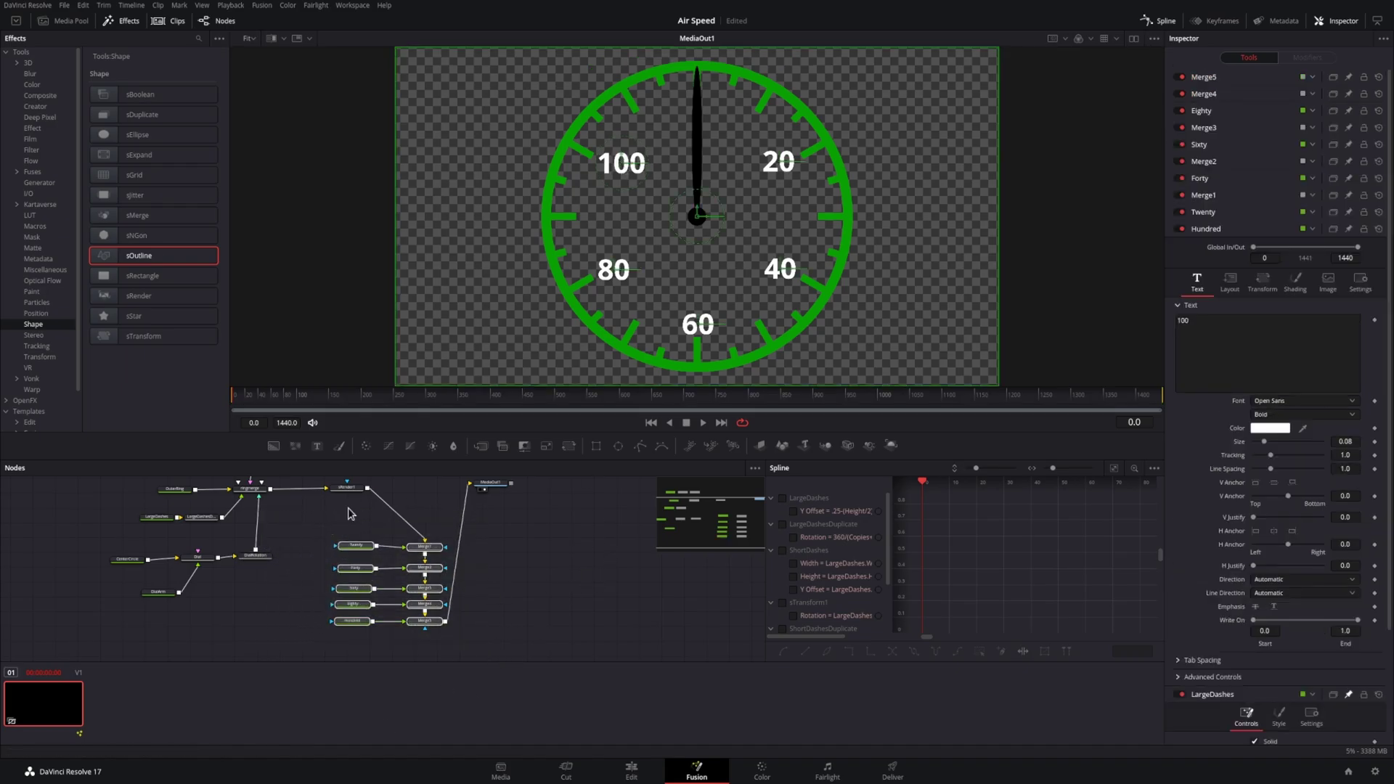
right_click(426, 537)
click(499, 356)
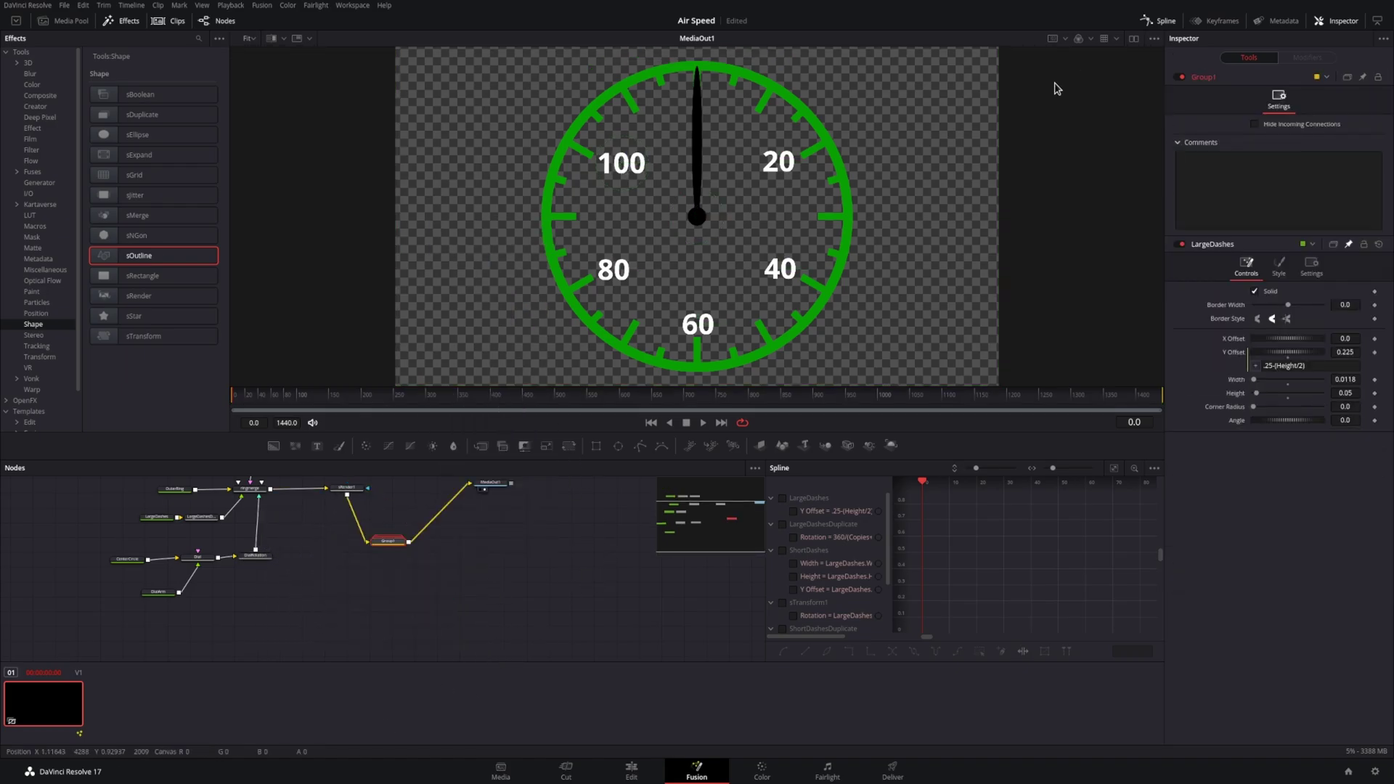
key(F2)
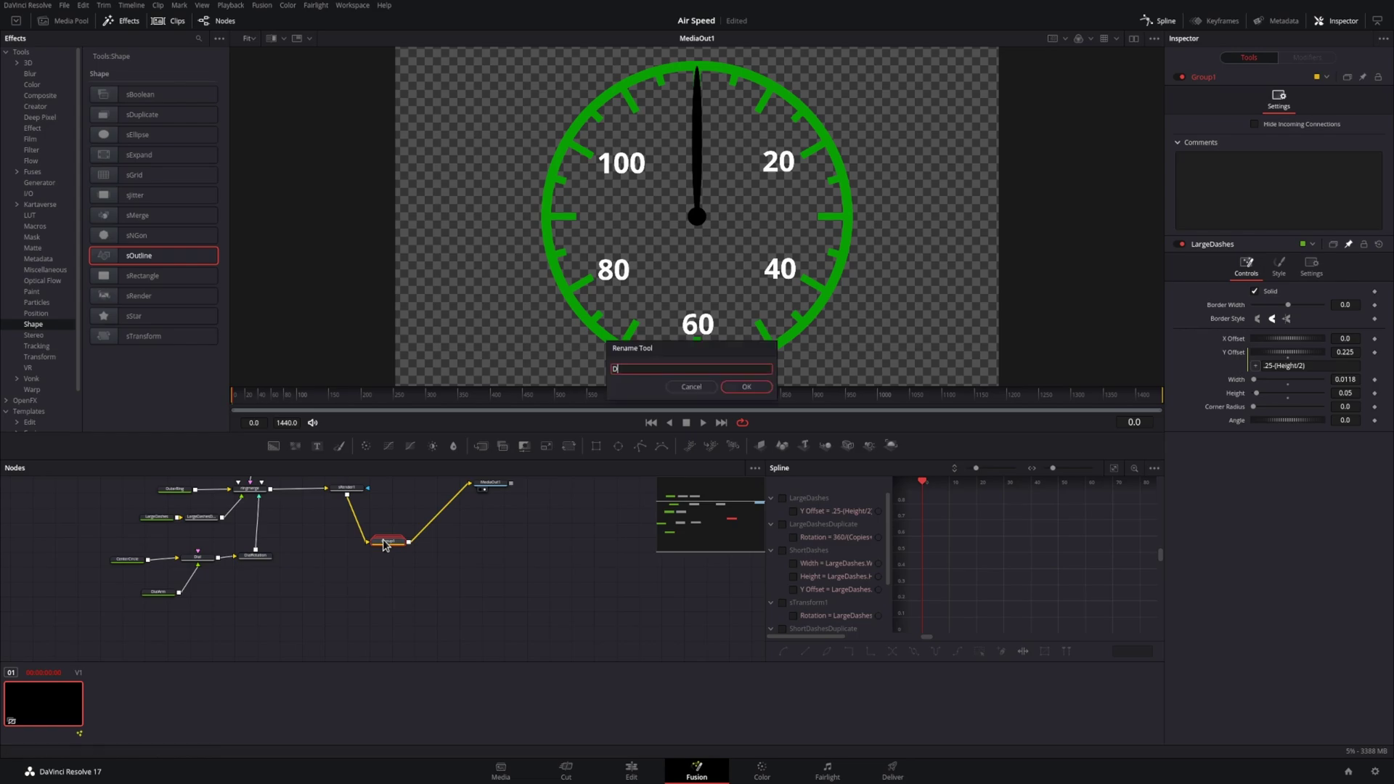
key(Return)
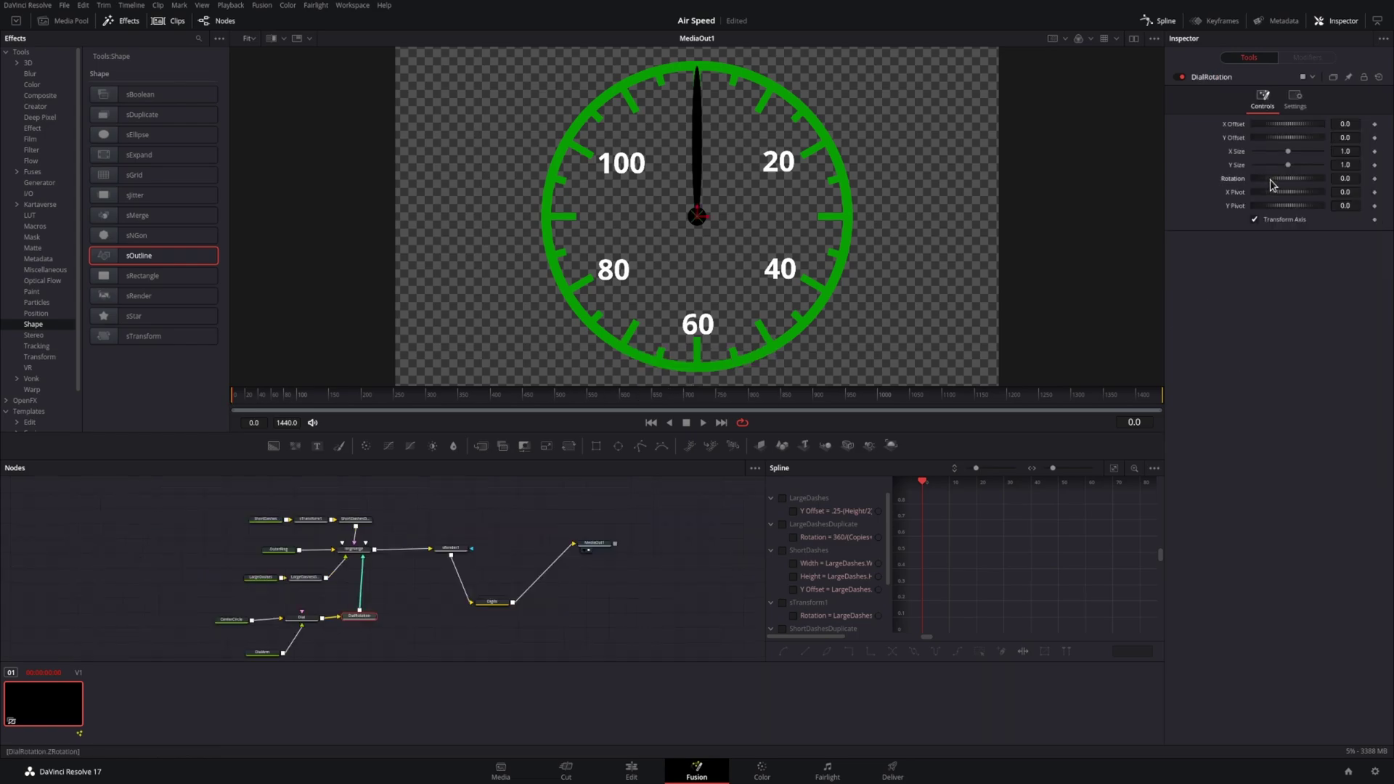
Step: Swing the needle around the dial by changing the rotation of DialRotation
drag(1269, 180, 1180, 169)
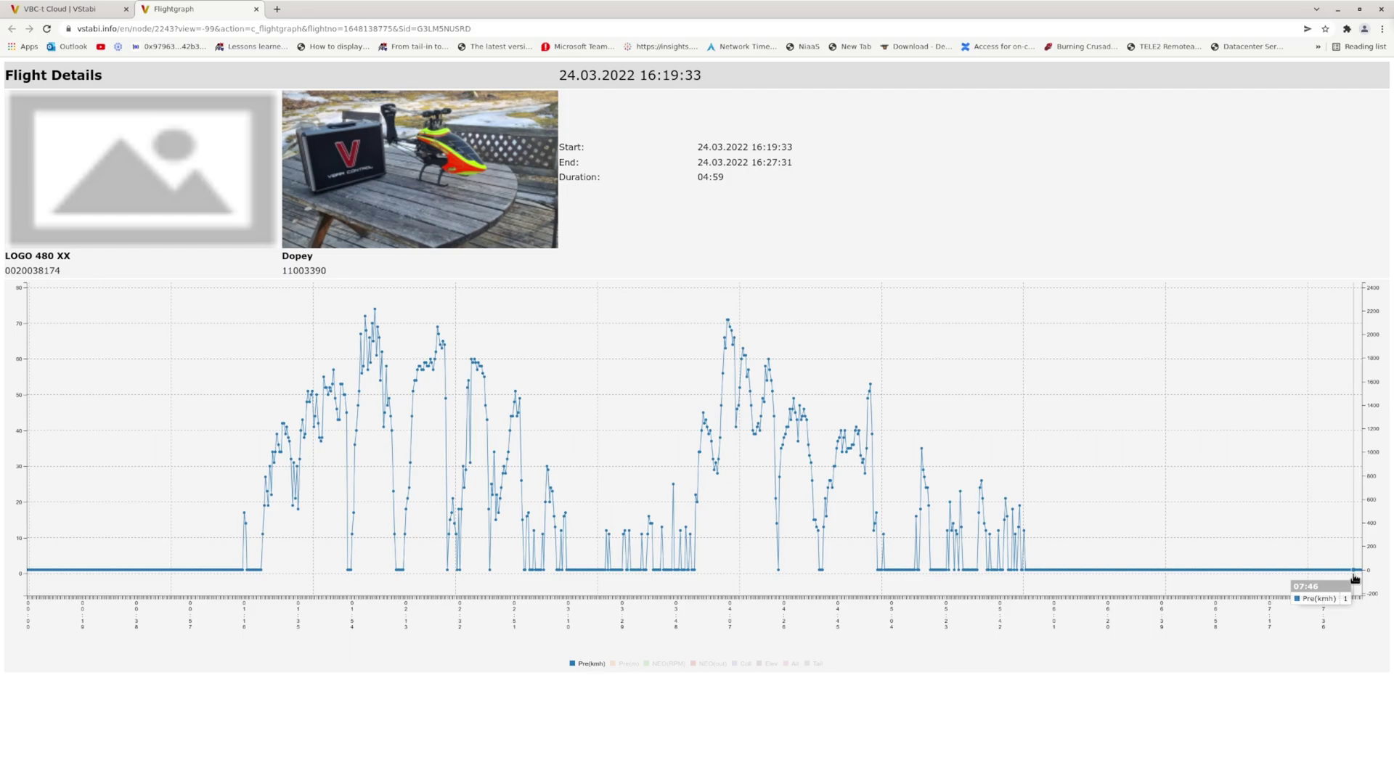
Step: In the browser, download the flight's custom log from the VBC-t Cloud flight details page
click(93, 10)
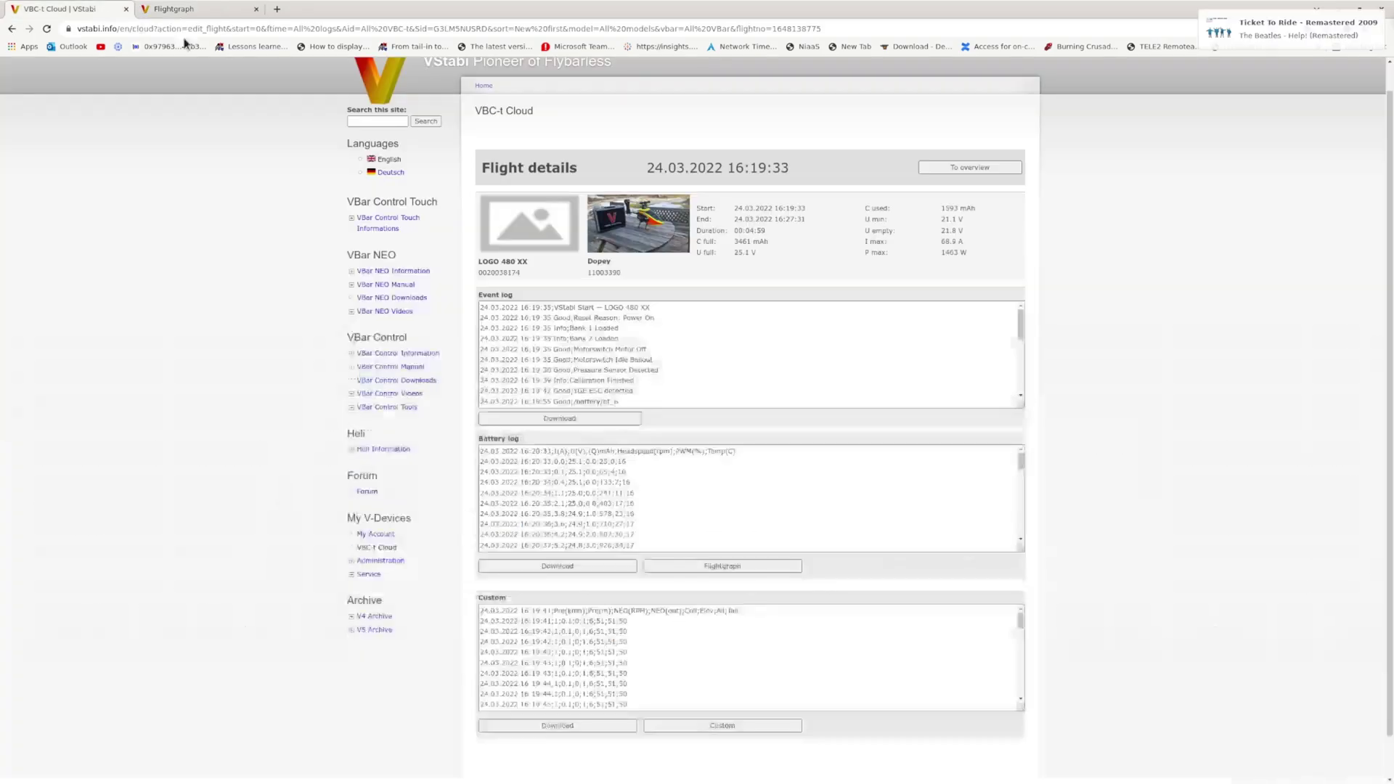
click(589, 726)
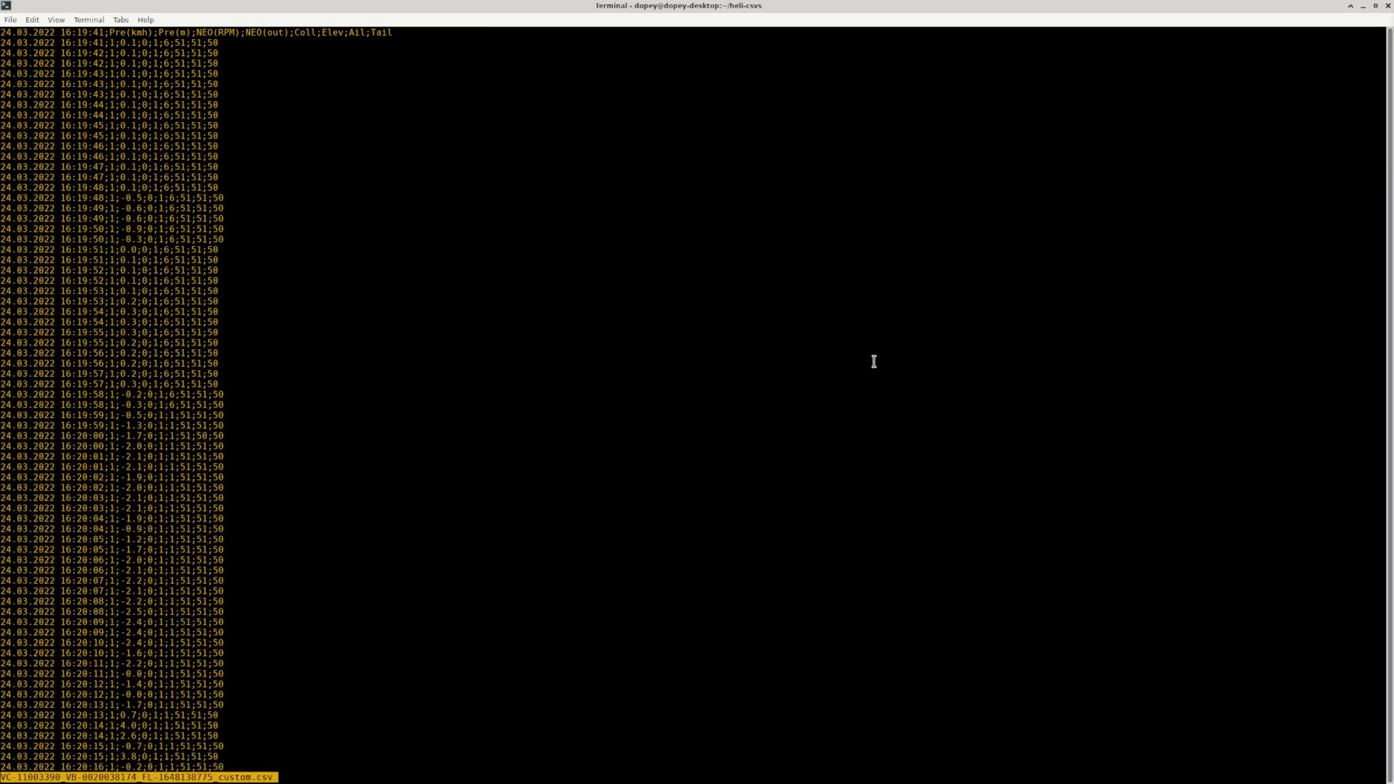
Step: In the terminal, page through the downloaded custom CSV log and copy it as vbar.csv
key(Page_Down)
key(Page_Up)
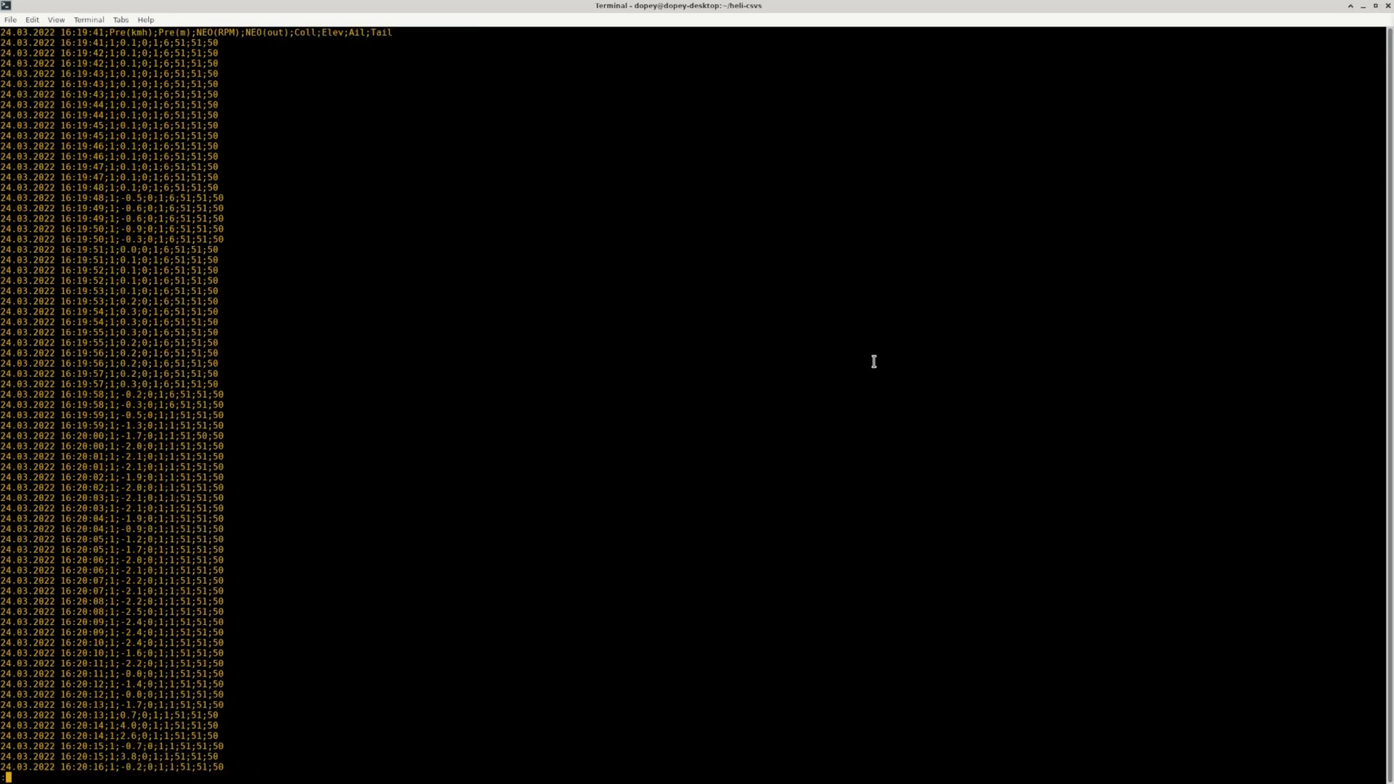
scroll(874, 362, down, 20)
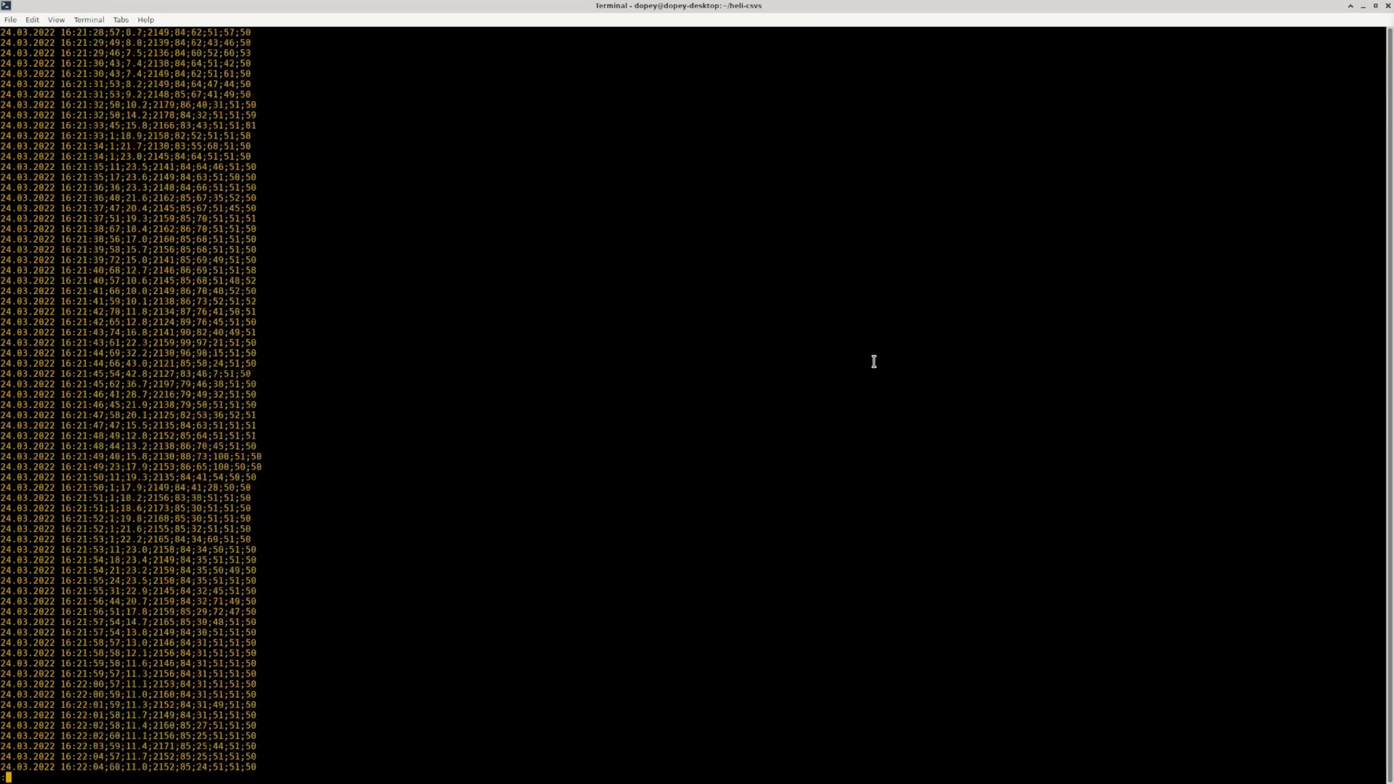
text(v)
text(bar.csv)
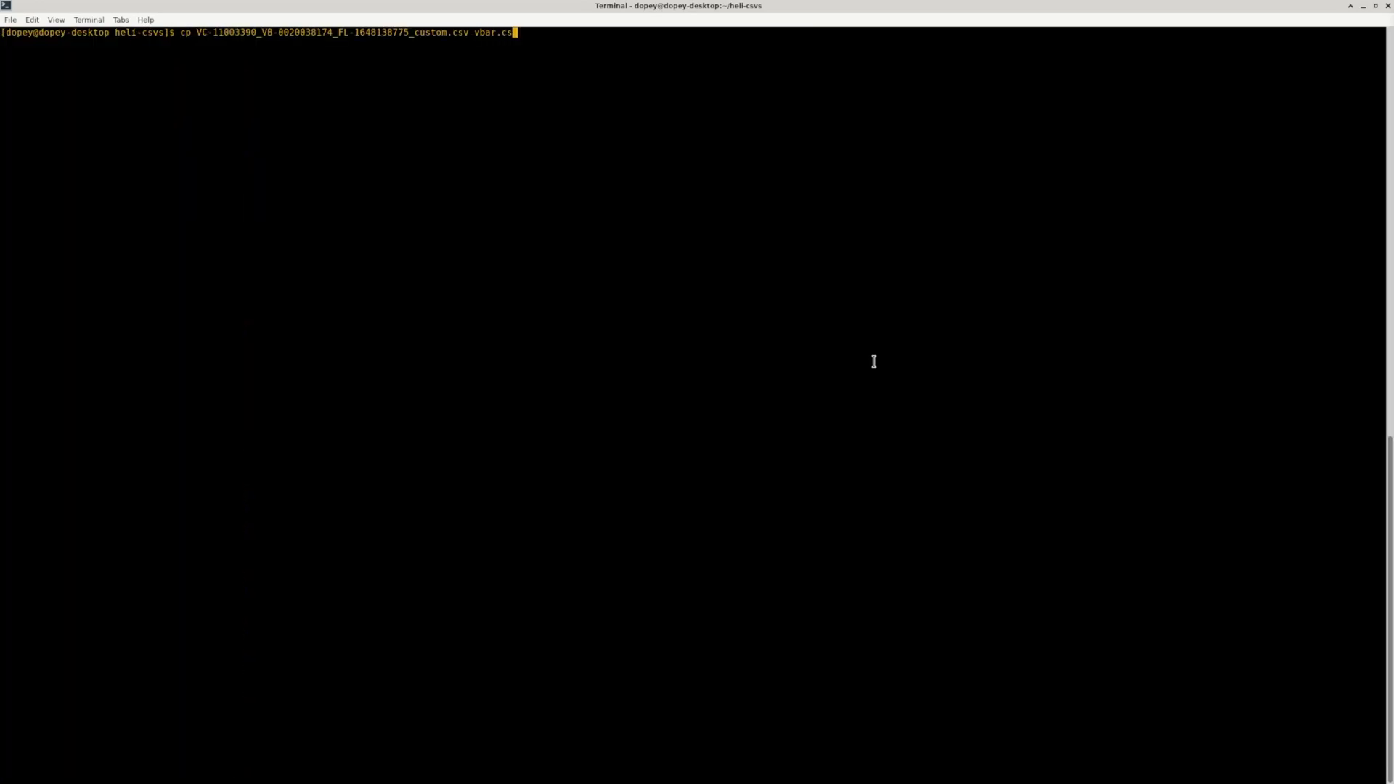
key(Return)
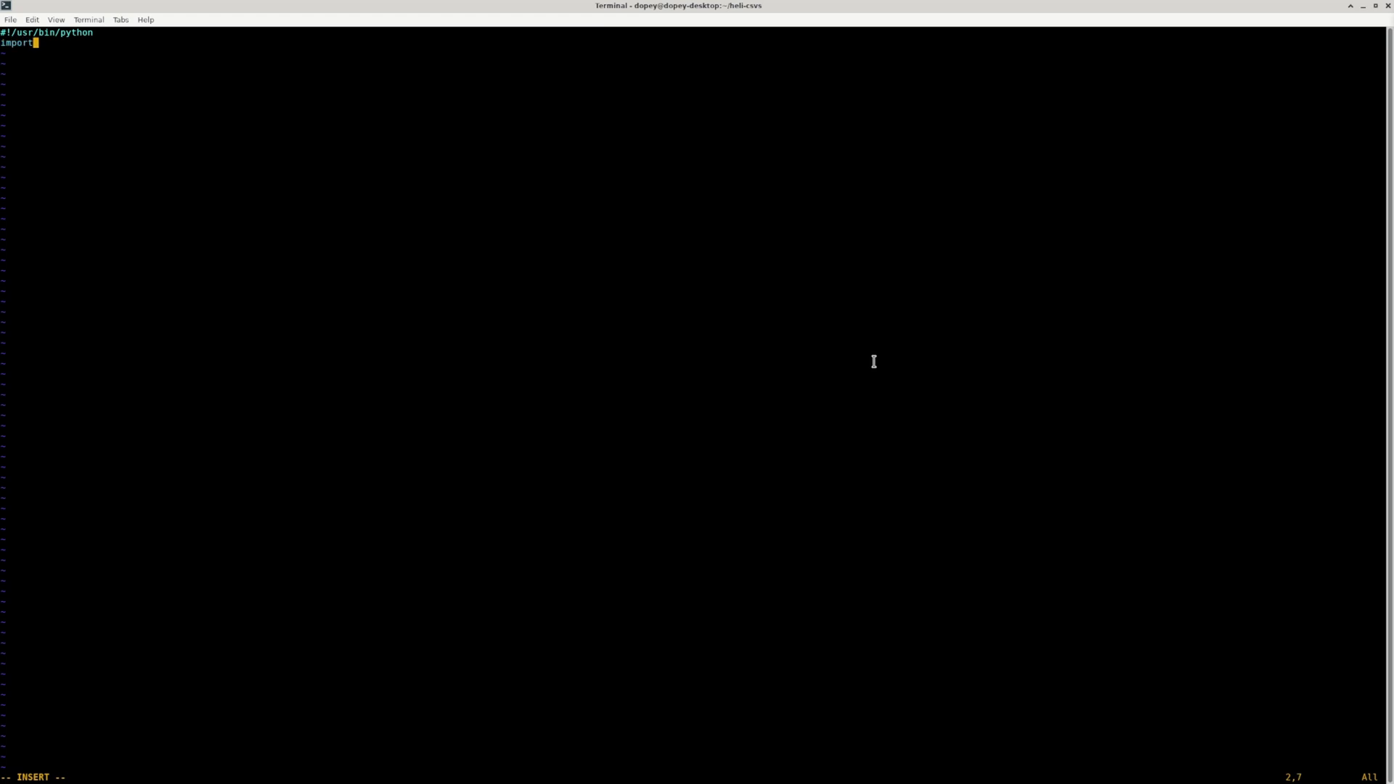
Step: Start the Python script vstabiConvert.py by importing json, csv, math and sys, setting file=sys.argv[1] and defining parseCsv(field)
text(json import csv import math import sys  file=sys.argv[1]  #24.03.2022 16:19:41;Pre(kmh);Pre(m);NEO(RPM);NEO(out);Coll;Elev;Ail;Tail def parseCsv(field)
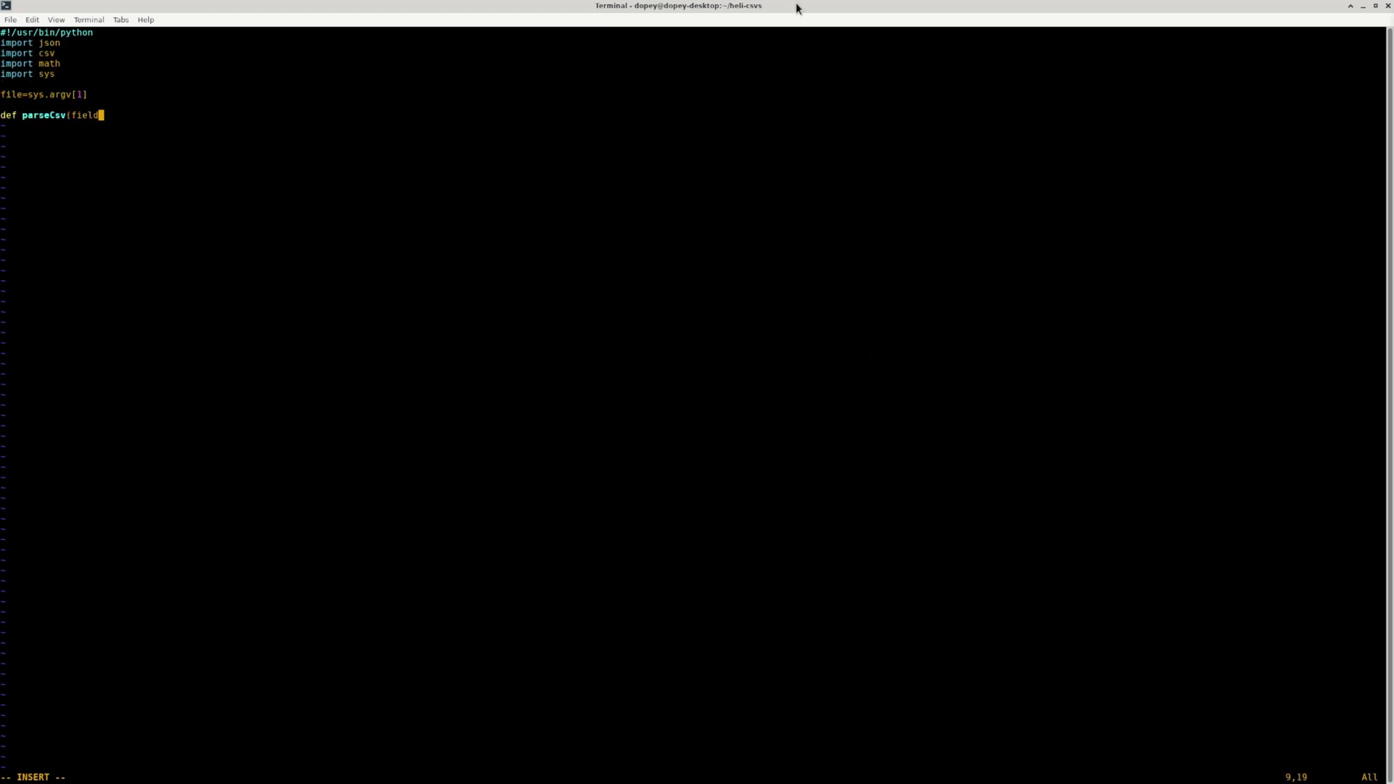
text():)
key(Return)
key(Return)
Step: Paste the CSV header line as a comment above parseCsv and open the file with "with open(file) as csvFile:"
key(Escape)
text(:wq)
key(Return)
text(hea)
key(Return)
middle_click(339, 53)
text(with open(file) as csvFile:)
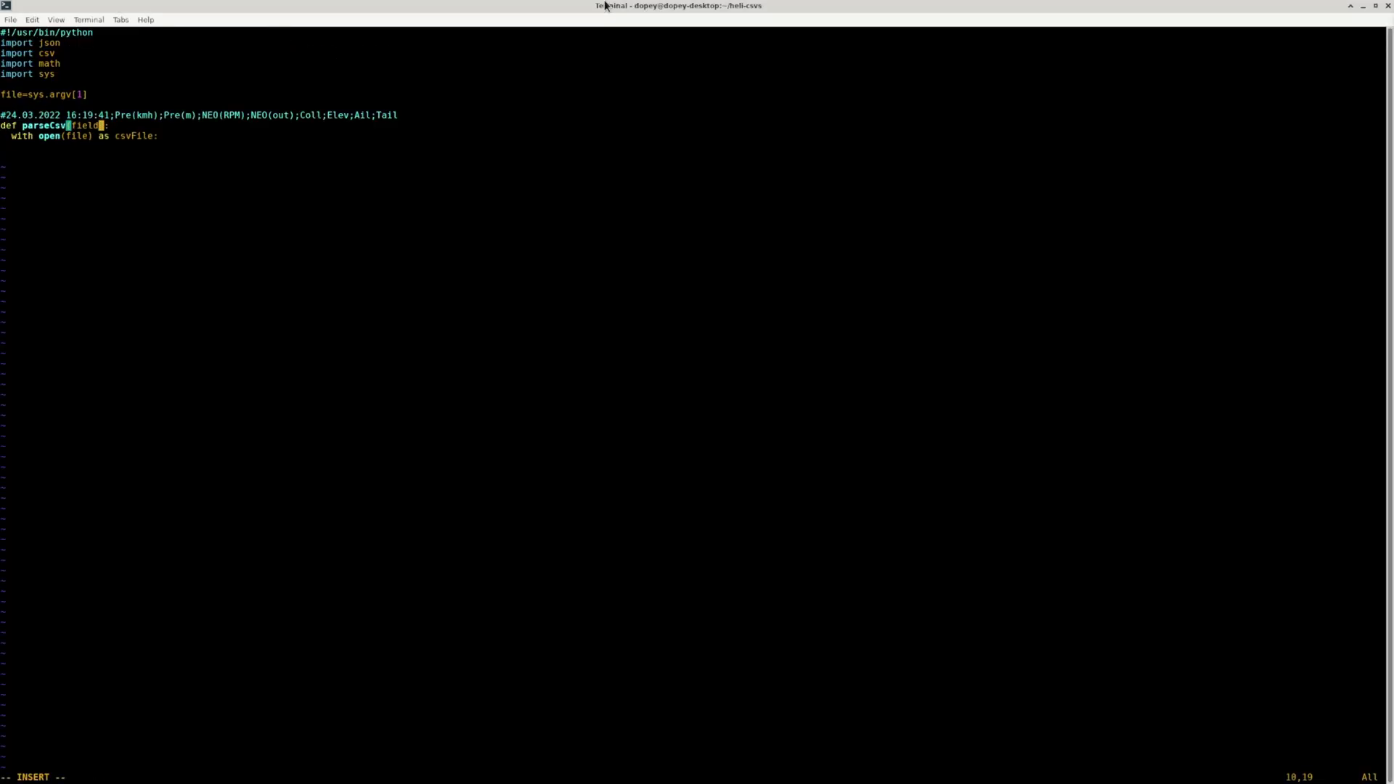
Step: Add a file parameter to parseCsv and define fields as Timestamp, kmh, m, rpm, out, coll, elev, ail and tail
text(, file)
key(Down)
key(End)
key(Return)
key(Up)
key(Up)
key(End)
key(Return)
text(fields=['Timestamp', 'kmh','m')
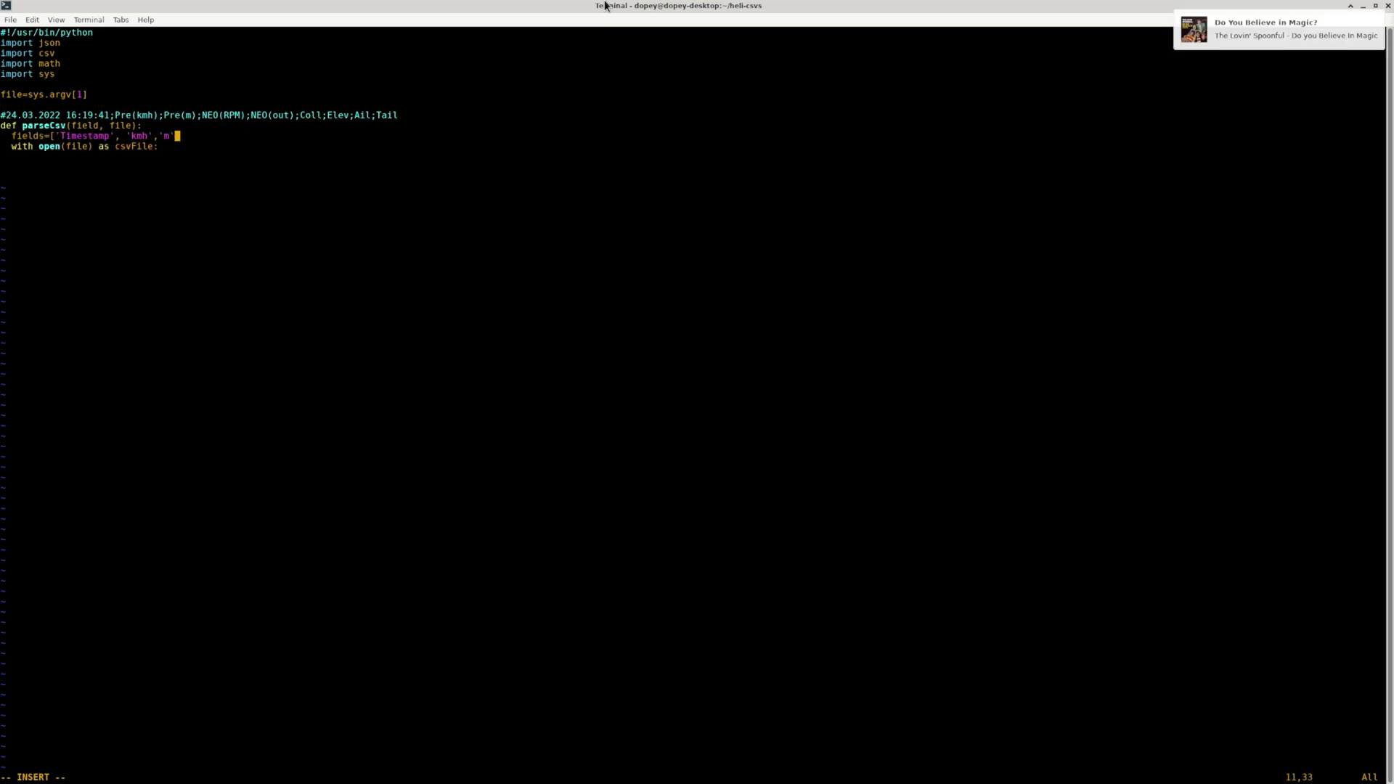
text(,'rpm','out','coll','elev','ail','tail'])
key(Escape)
key(Return)
Step: Create a csv.DictReader on csvFile using fields and the ';' delimiter, and print each row in a for loop
text(o    read = csv.Dict)
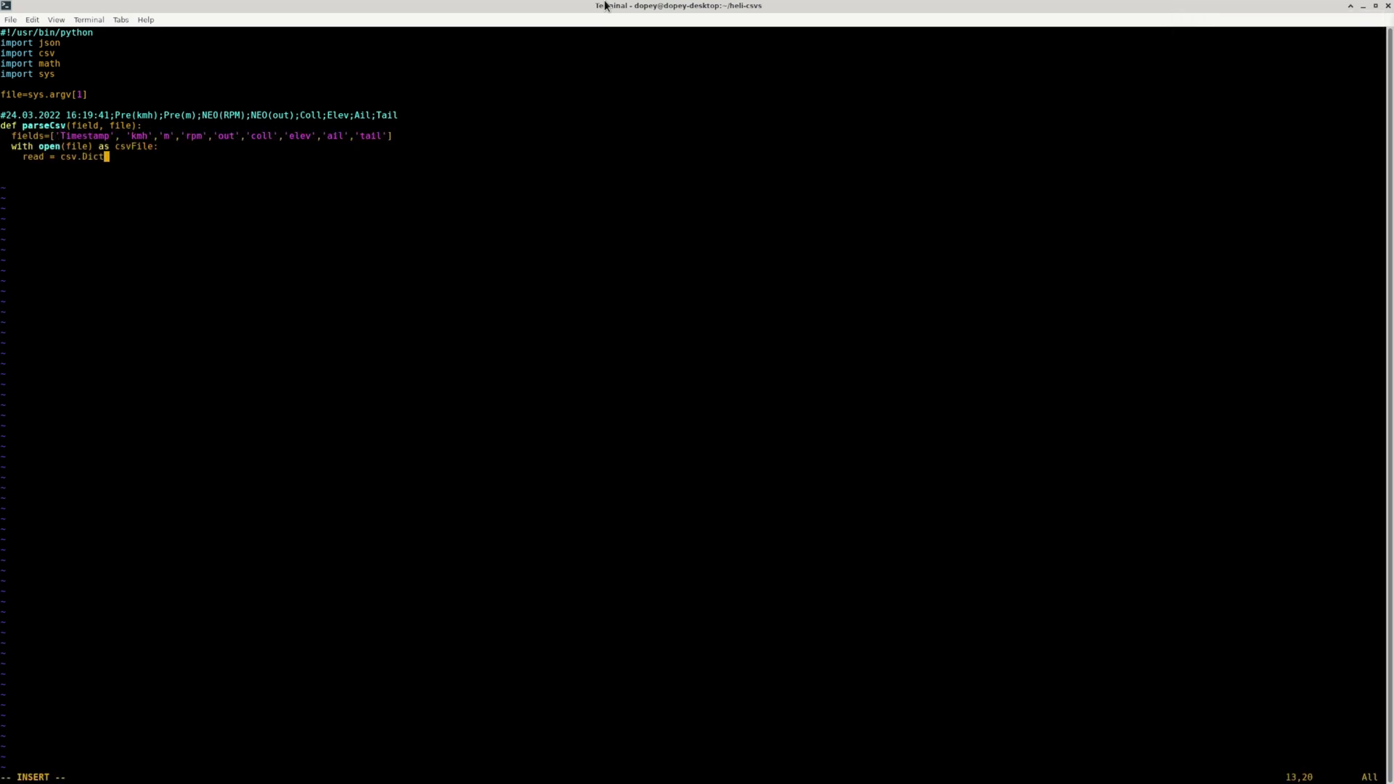
text(Reader(csvFile, filednames=fields, delimiter=';'))
key(Return)
text(for)
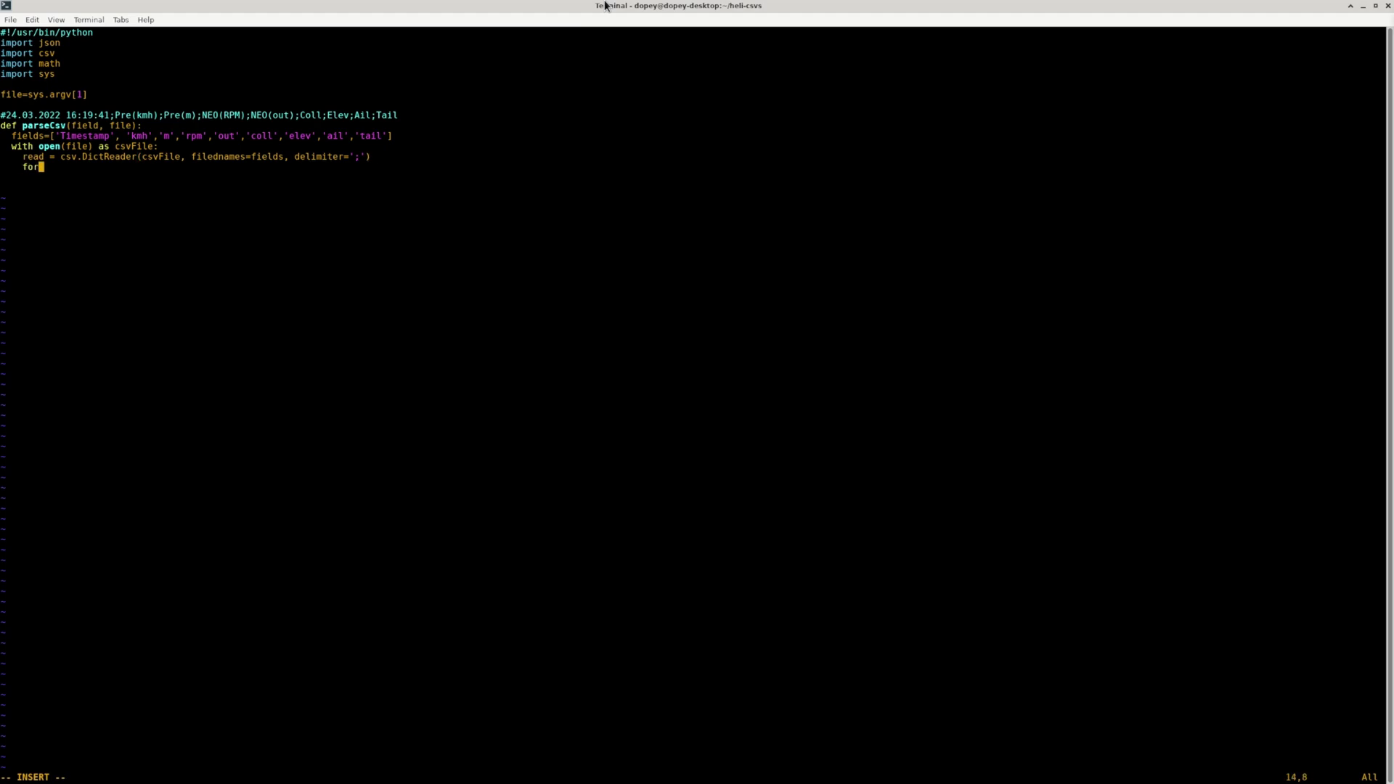
text( row in reader:)
key(Return)
text(print(row))
Step: Call parseCsv("kmh", file) at the end of the script and save it
key(Escape)
key(o)
key(Return)
key(Return)
key(Return)
text(parseCsv("kmh", file))
key(Escape)
text(:w)
key(Return)
Step: Correct the misspelled DictReader argument to fieldnames, rename the read variable to reader and save the script
key(Up)
key(Up)
key(Up)
key(Up)
key(Up)
key(Up)
key(w)
key(w)
key(w)
key(w)
key(Right)
key(Right)
key(x)
key(Right)
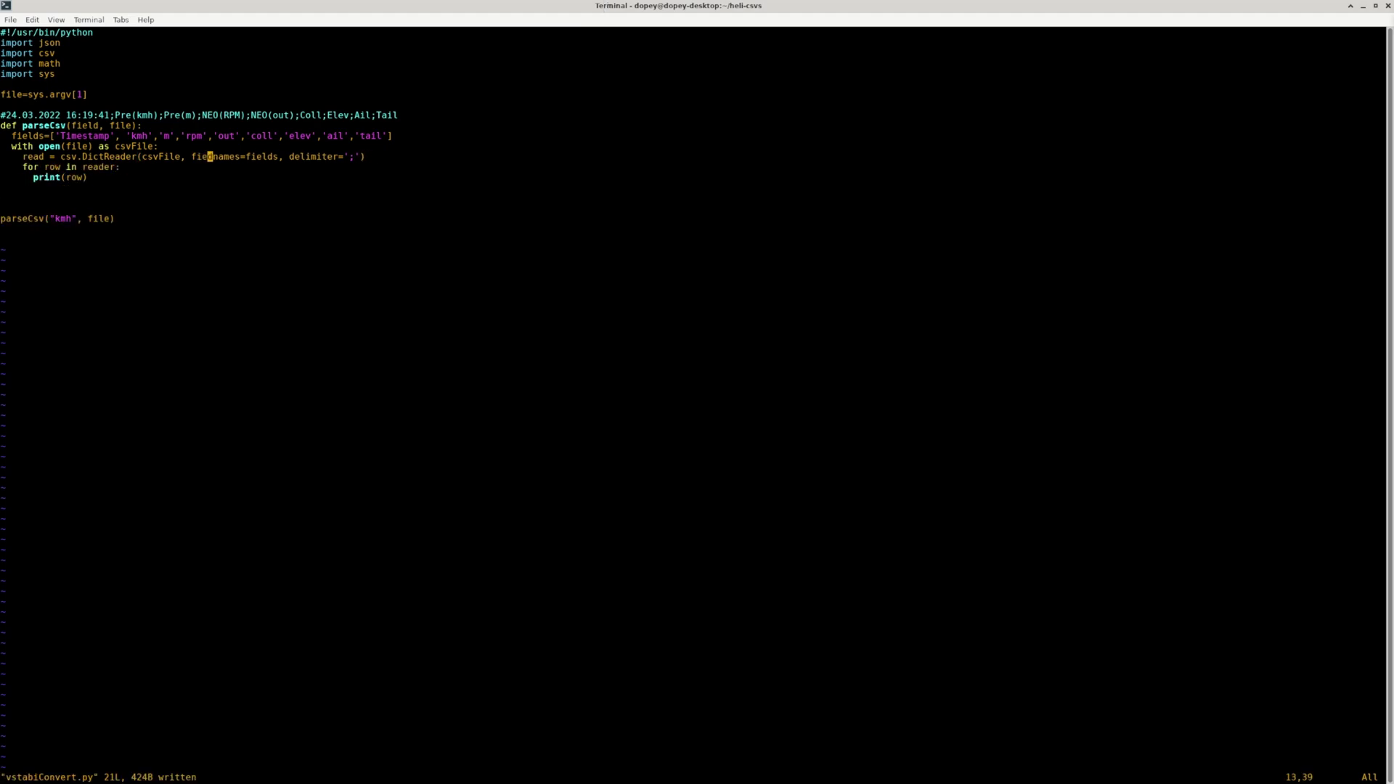
text(il)
key(Escape)
text(er)
key(Escape)
key(colon)
key(w)
key(Return)
Step: Run vstabiConvert.py on vbar.csv in the second terminal window
key(alt+Tab)
key(Up)
key(Return)
Step: Change the print statement to output only row["Timestamp"] and row['kmh'], and rerun the saved script on vbar.csv
key(alt+Tab)
key(Down)
key(Down)
text(int(row["Timestamp"], row['kmh'])
key(Escape)
text(:w)
key(Return)
key(alt+Tab)
key(Up)
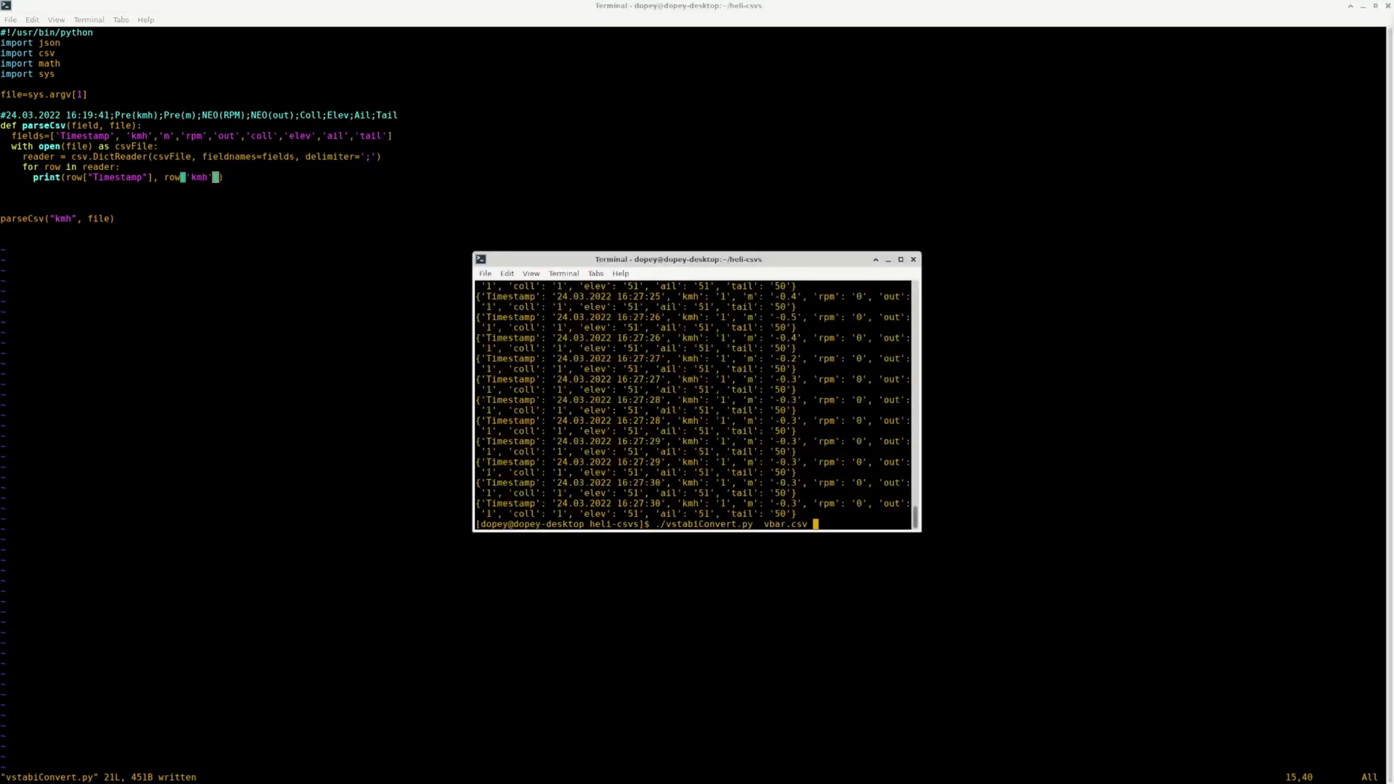
key(Return)
Step: Initialise start_time=None and last_delta=None between the reader line and the row loop
key(alt+Tab)
key(i)
key(alt+Tab)
key(alt+Tab)
key(Up)
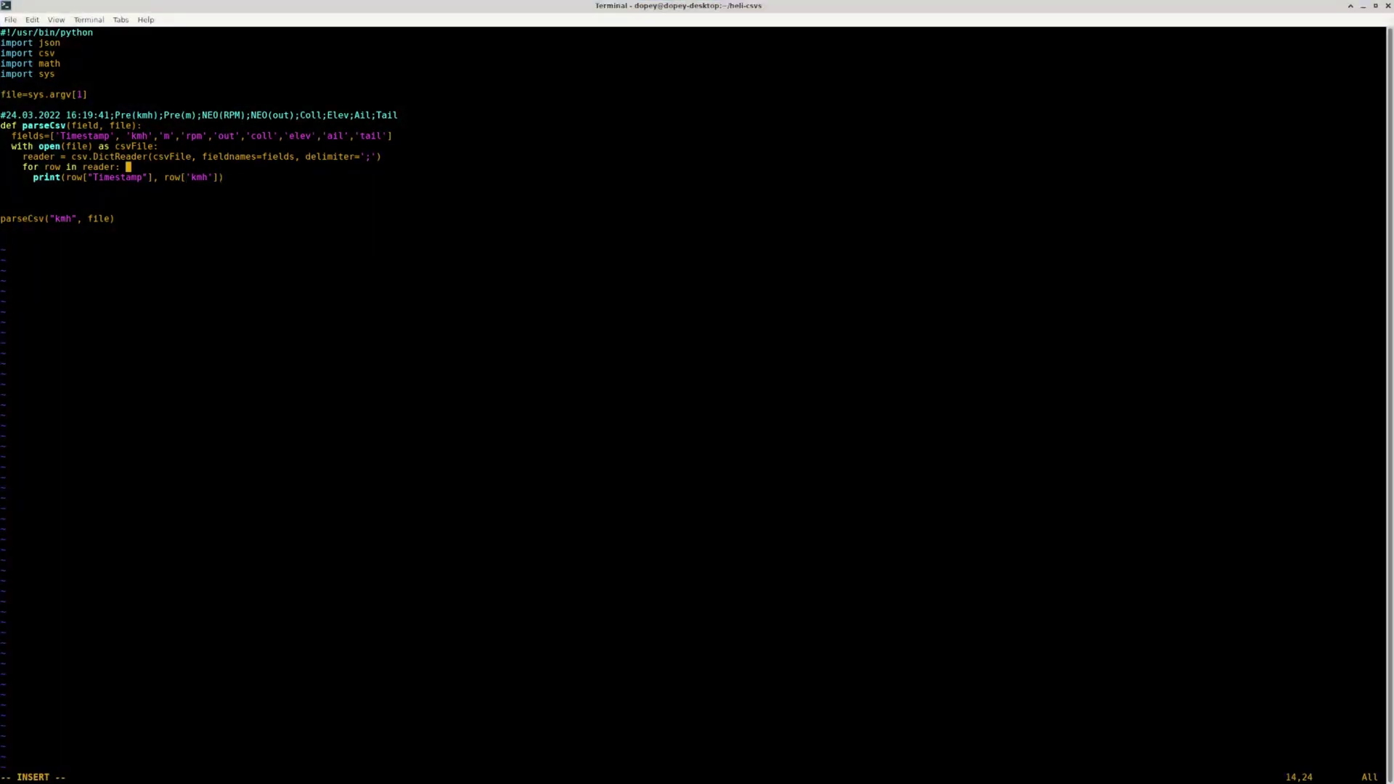
key(End)
key(Return)
text(start_time=None)
key(Return)
text(last_delta=None)
Step: Add an "if not start_time:" branch in the loop setting start_time with datetime.strptime(row["Timestamp"], "%d.%m.%Y %H:%M:%S")
key(Down)
key(Down)
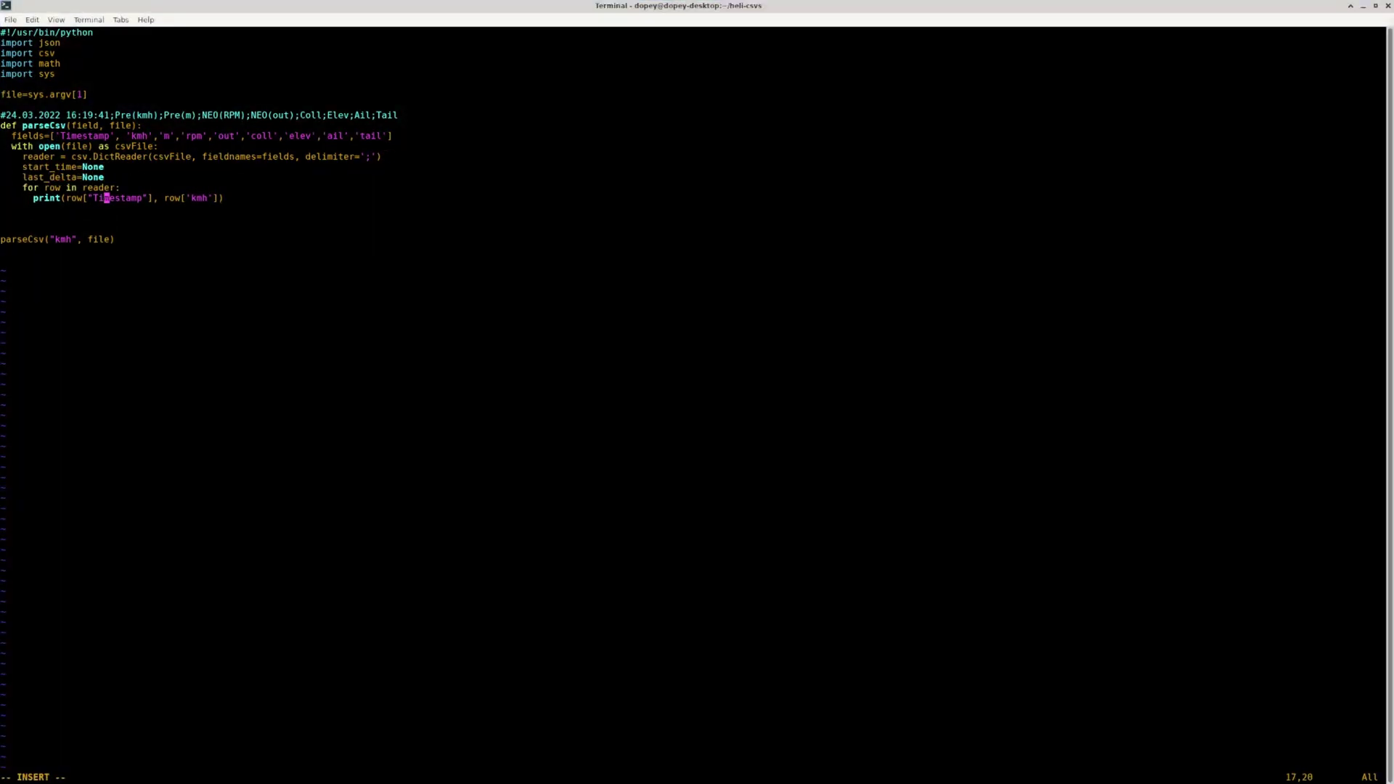
key(Up)
key(End)
key(Return)
text(if not start_time:)
key(Return)
text(start_time=datetime.strip)
text(ime(row[)
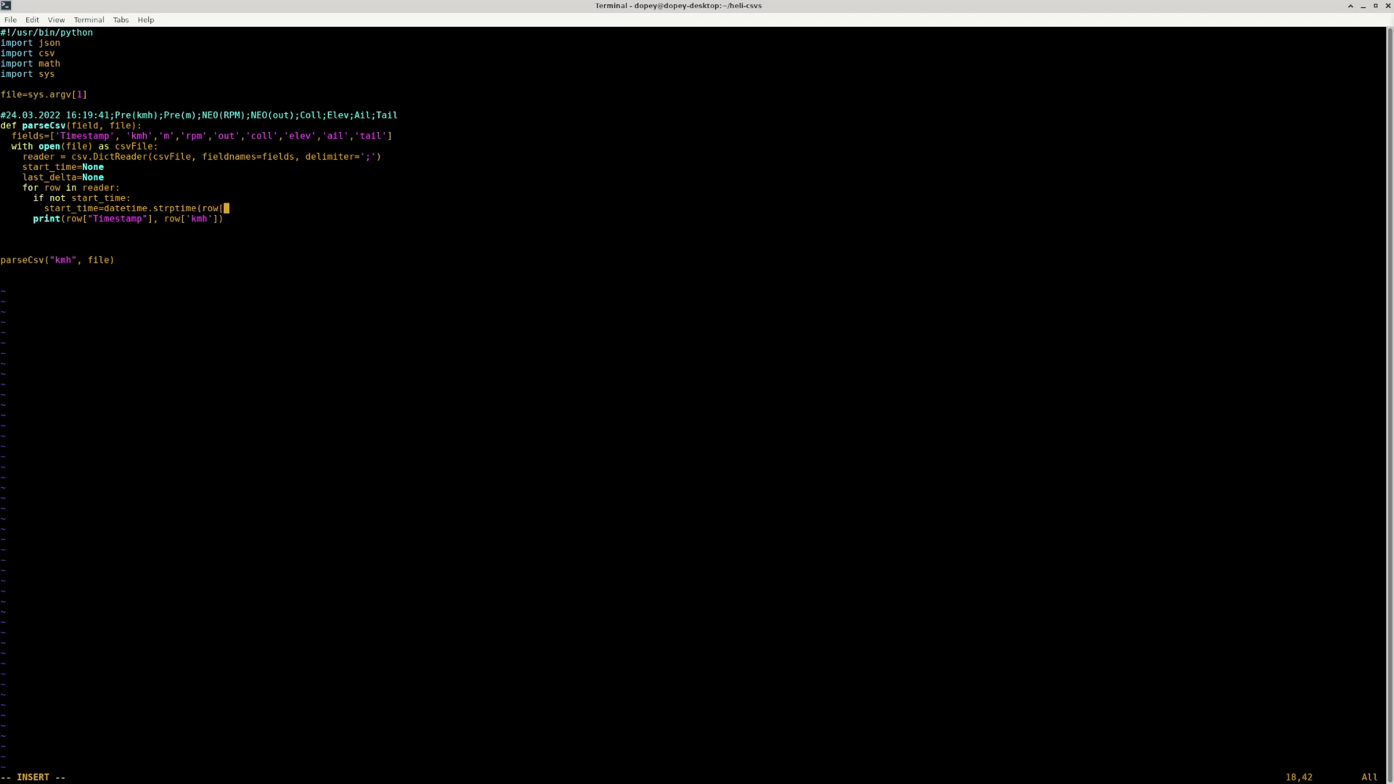
text("Timestamp"], "%d.%m.%Y %H:%)
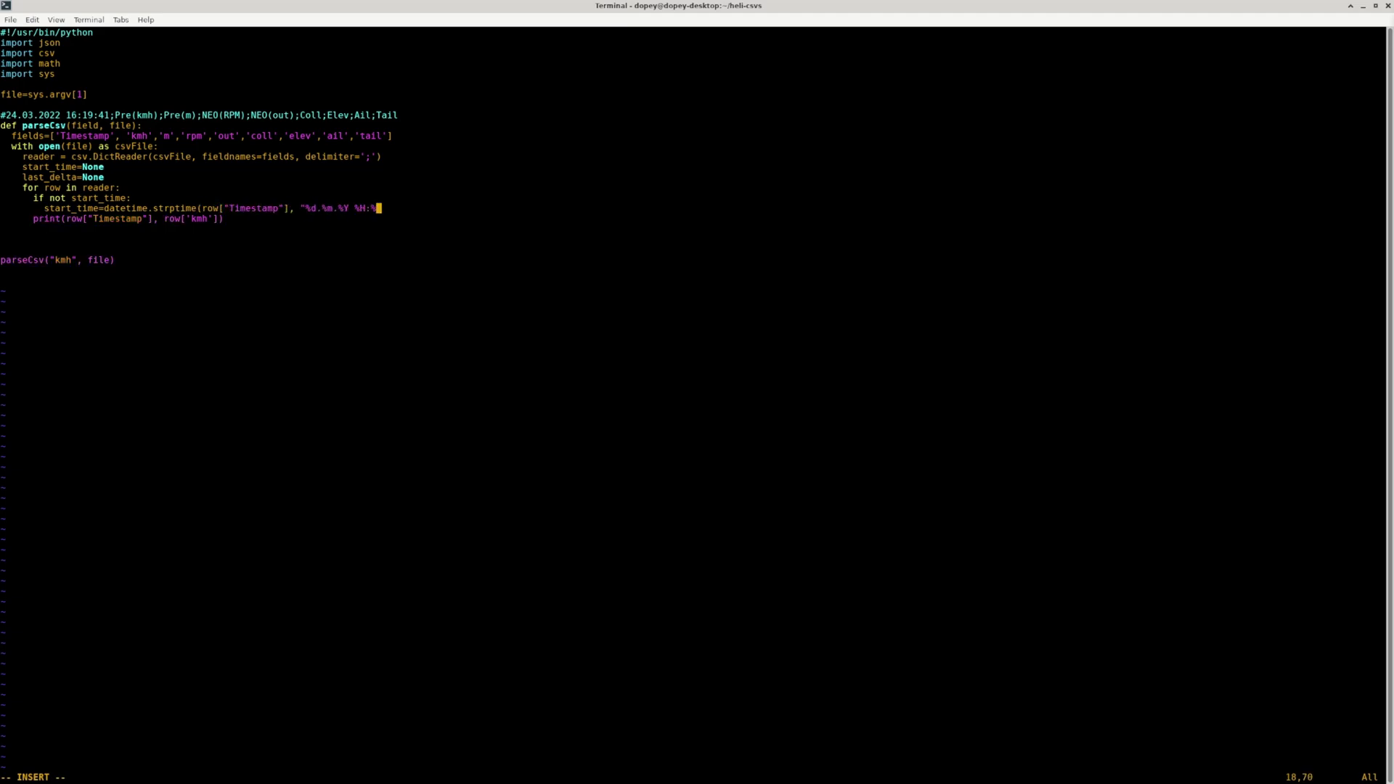
text(M:%S"))
key(Return)
key(BackSpace)
key(BackSpace)
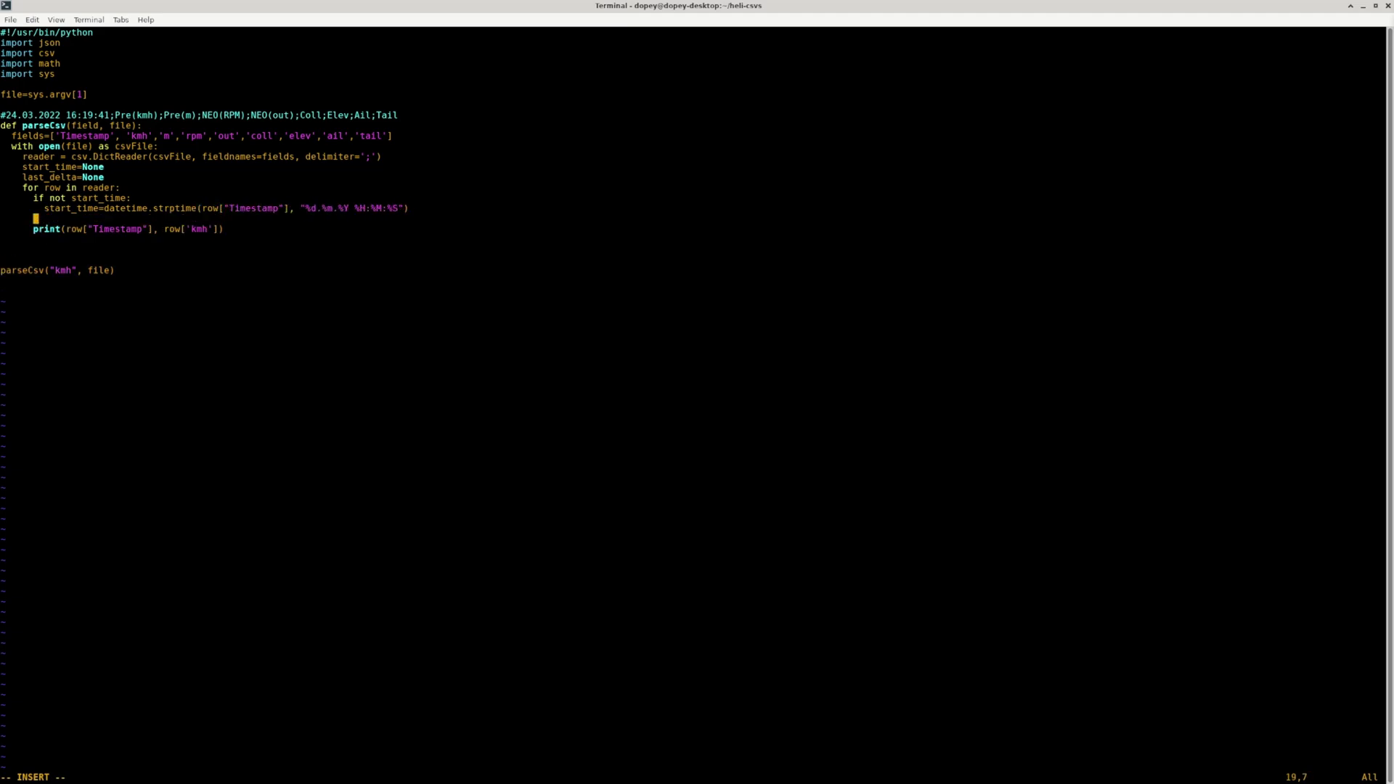
Step: Add an else branch after the start_time check and reduce the print line's indentation by two spaces
text(else:)
key(Down)
key(Home)
key(Delete)
key(Delete)
key(Up)
key(End)
key(Return)
key(Escape)
key(d)
key(d)
Step: Duplicate the strptime line into the else branch and rename its variable to now_time
key(k)
key(k)
key(y)
key(y)
key(j)
key(p)
key(x)
key(x)
key(x)
key(x)
key(x)
text(inow)
Step: Compute delta=(now_time-start_time).total_seconds() below the now_time line
key(End)
key(Return)
text(delta=(now_time-start_time).total_seconds)
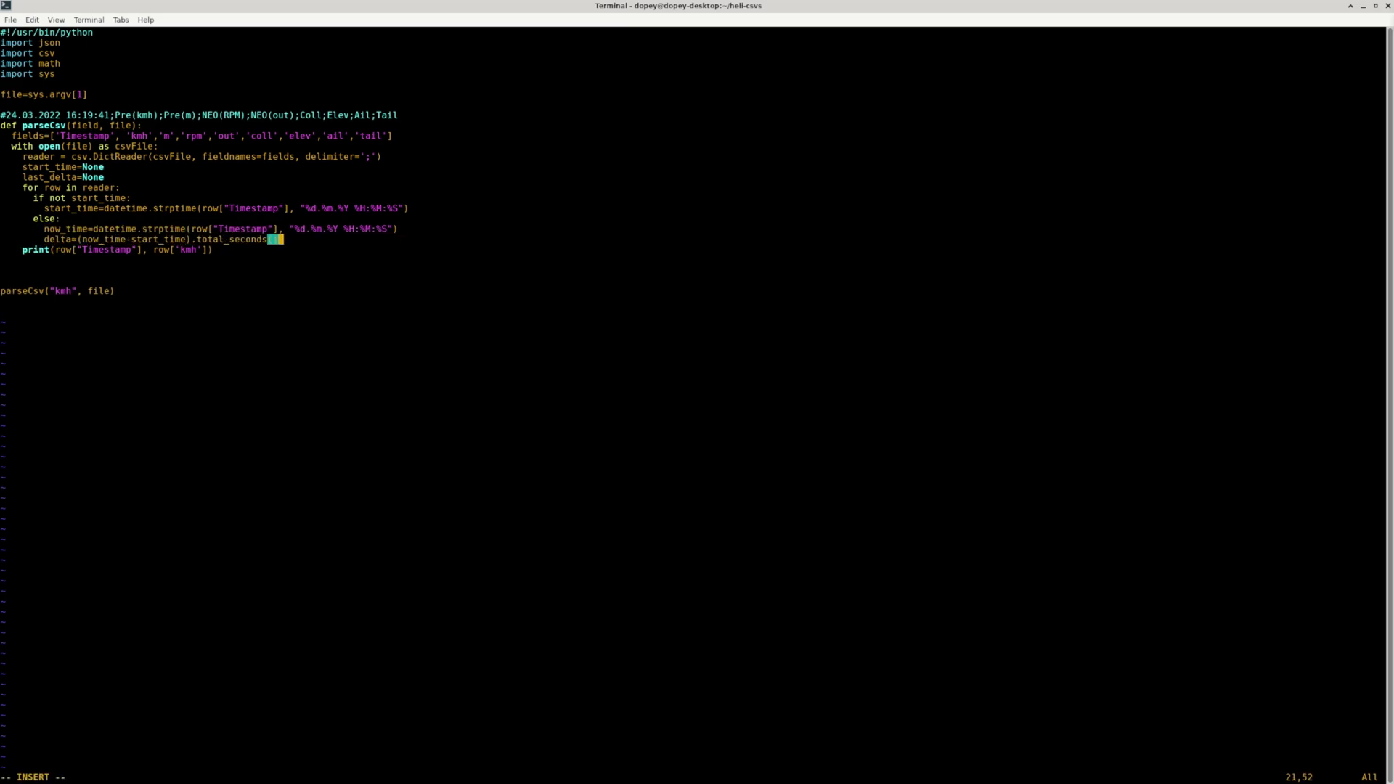
Step: Initialise resultDict=dict() as the first line inside the parseCsv function
key(Up)
key(Up)
key(Up)
key(Up)
key(Up)
key(Up)
key(Up)
key(Up)
key(Up)
key(Up)
key(Up)
key(Return)
text(resultDict=dict)
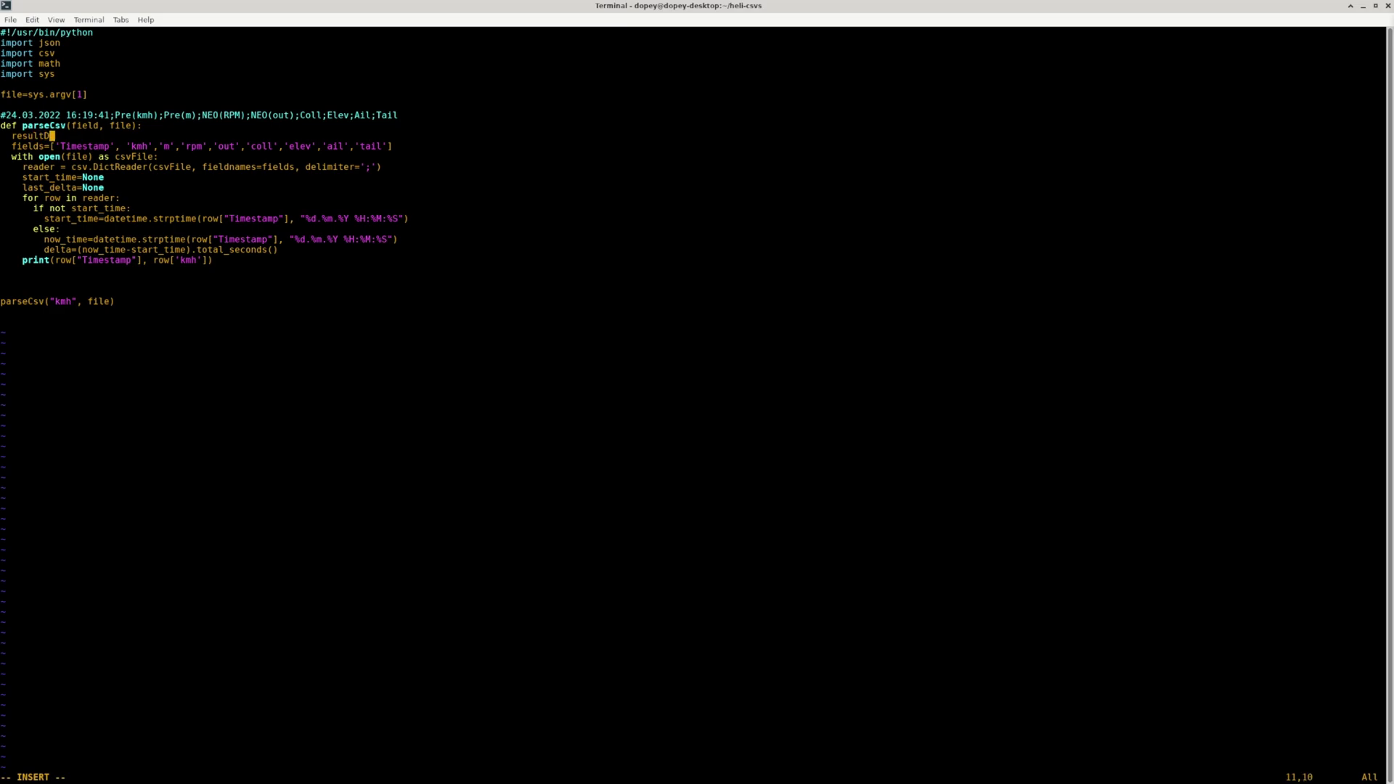
key(BackSpace)
key(BackSpace)
key(BackSpace)
text(ict())
Step: Below the delta calculation, store each reading with resultDict[delta]=row[field]
key(Down)
key(Down)
key(Down)
key(Down)
key(Down)
key(Down)
key(Down)
key(Down)
key(Down)
key(Down)
key(Down)
key(End)
key(Return)
text(resultDict[delta])
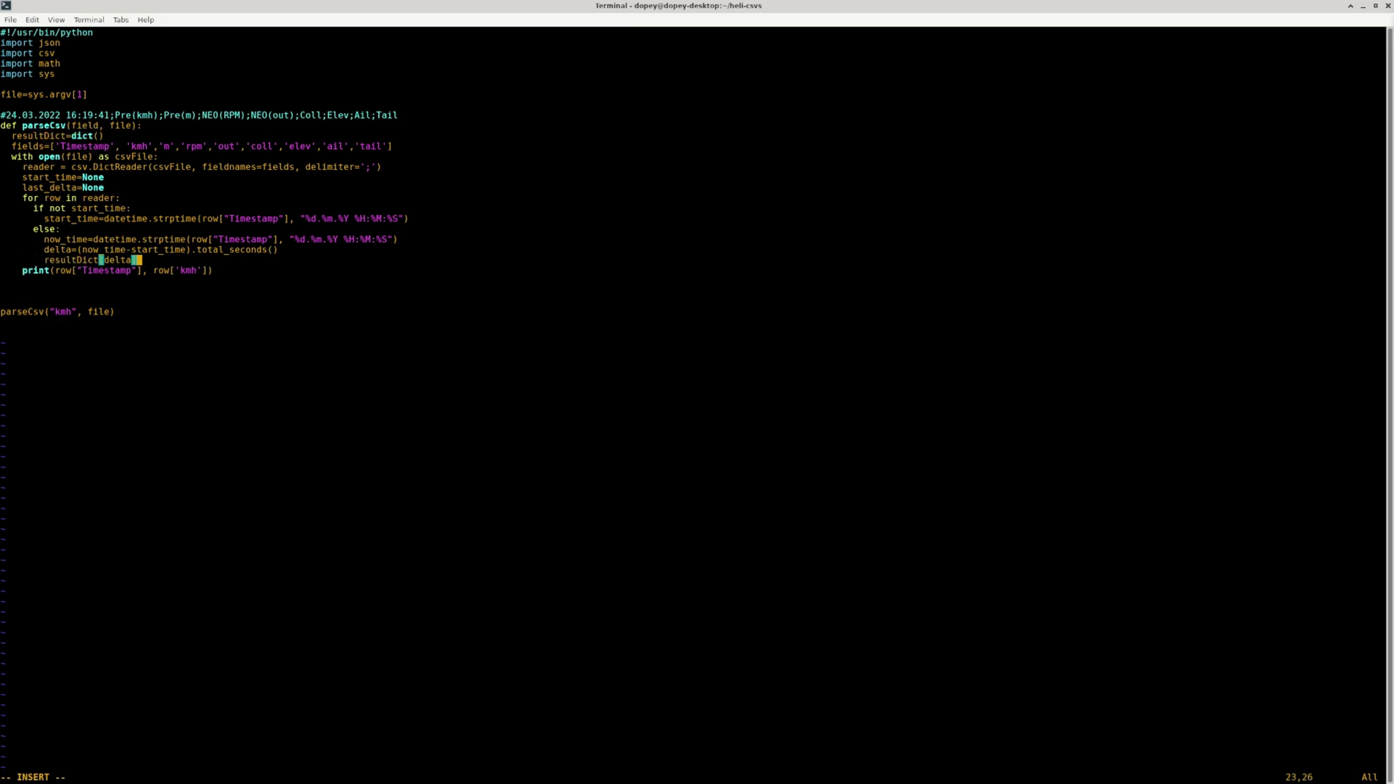
text(=row[)
key(Escape)
Step: Replace the per-row timestamp print line with print(resultDict) outside the loop and save the script
key(Down)
key(d)
key(d)
key(Up)
key(o)
key(BackSpace)
key(BackSpace)
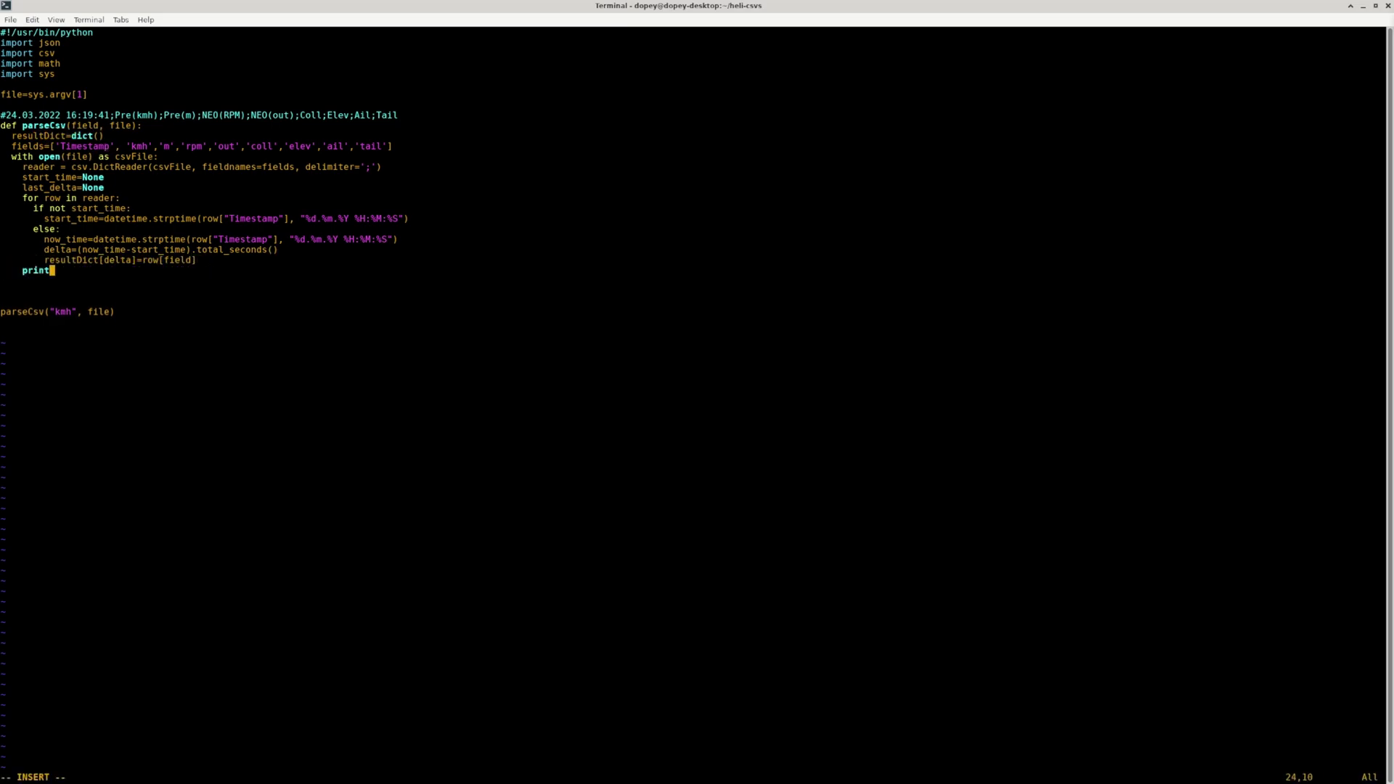
text((resultDict))
key(Escape)
text(:w)
key(Return)
Step: Add "from datetime import datetime" below the existing import lines
key(Up)
key(Up)
key(Up)
key(Up)
key(Up)
key(Up)
key(Up)
key(Up)
key(Up)
key(Up)
key(Up)
key(Up)
key(Up)
key(Up)
key(Up)
key(Up)
key(Up)
key(Up)
key(Up)
key(Up)
text(ifrom datetime import datetime)
Step: In the shell output, highlight the last two rows that share the timestamp 24.03.2022 16:27:30
key(alt+Tab)
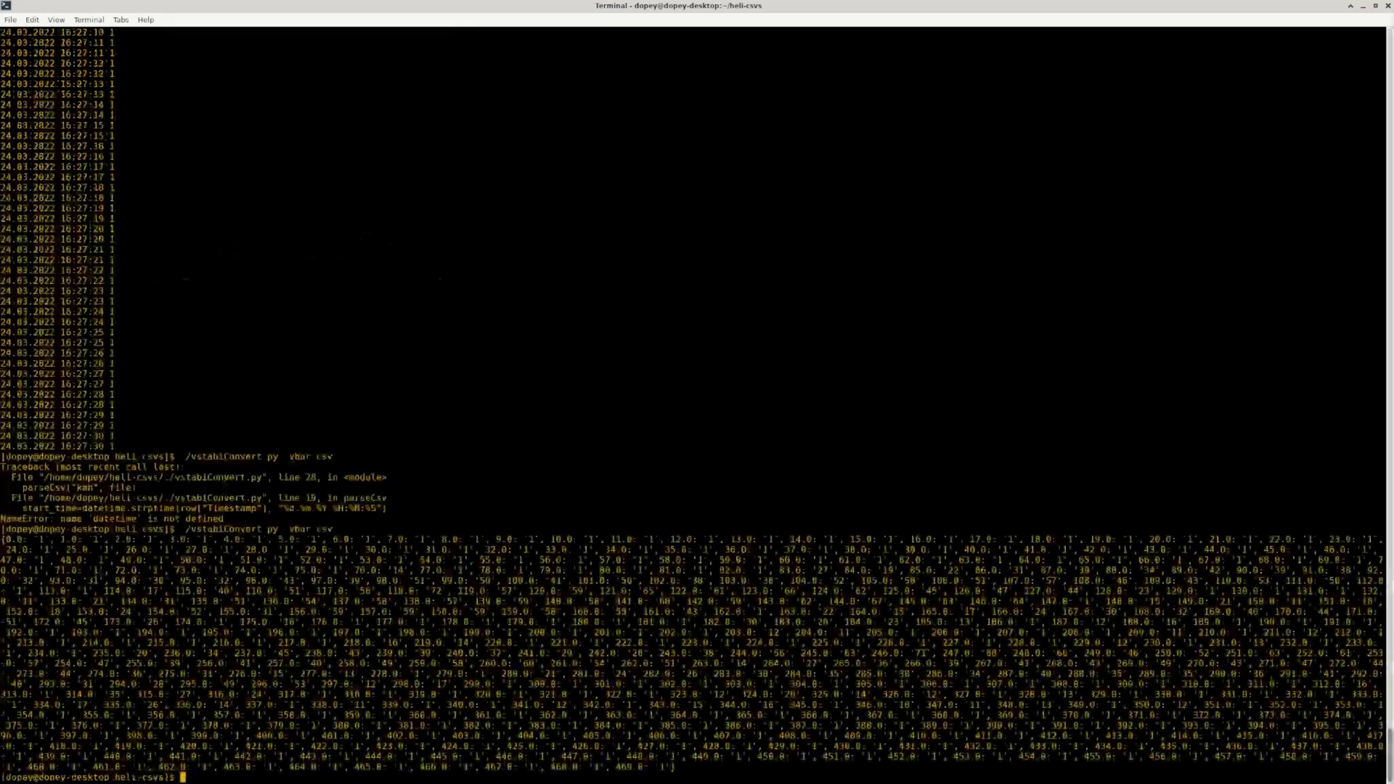
drag(119, 448, 1, 435)
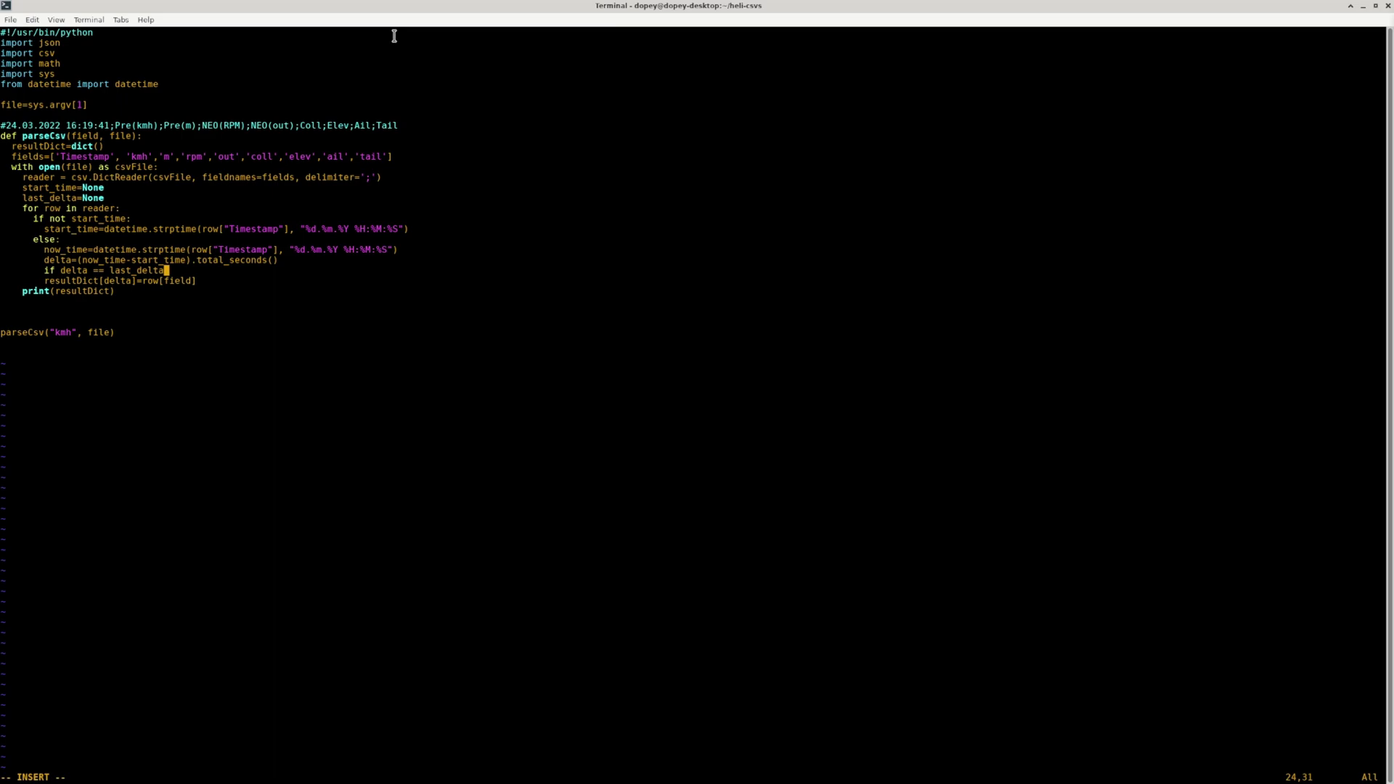
Step: Add an "if delta == last_delta:" block setting delta=delta+.5, follow it with last_delta=delta, and save the script
text(:)
key(Return)
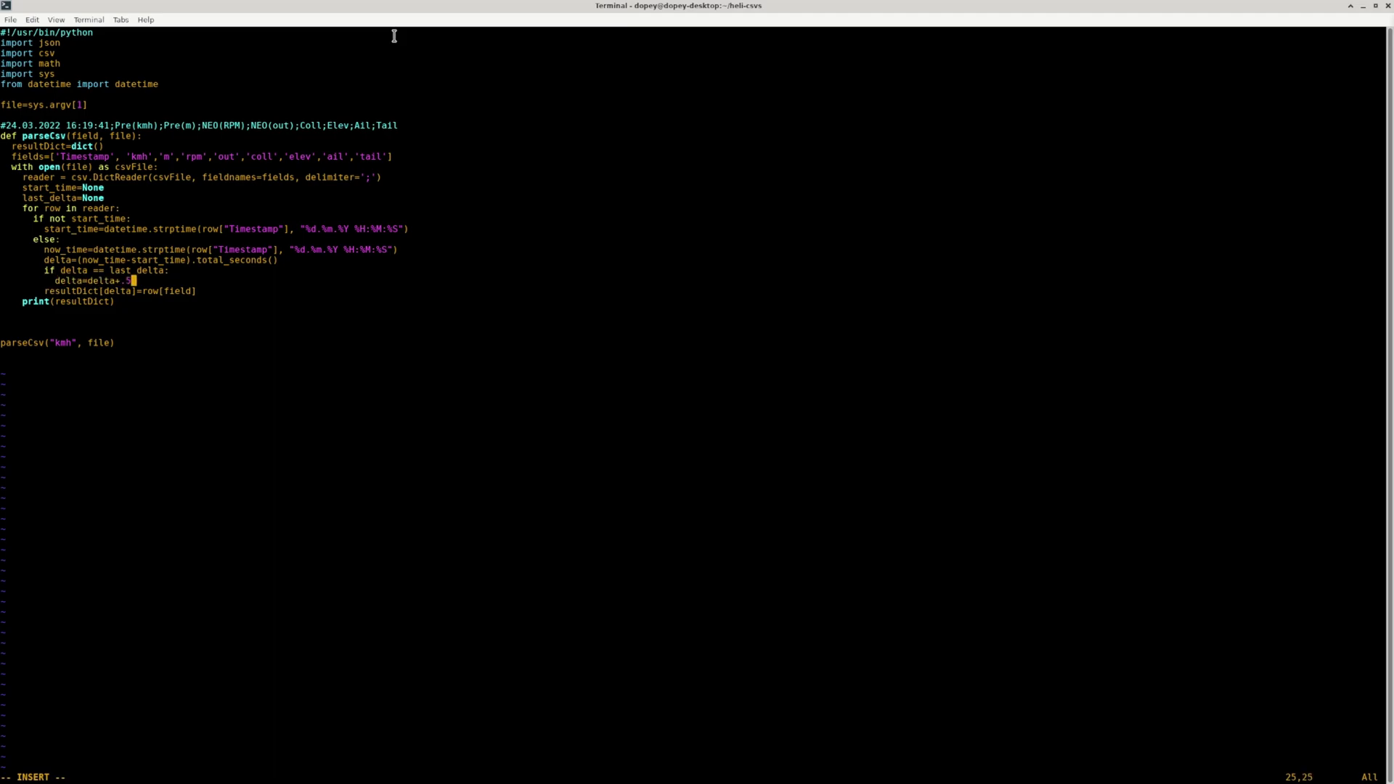
key(Return)
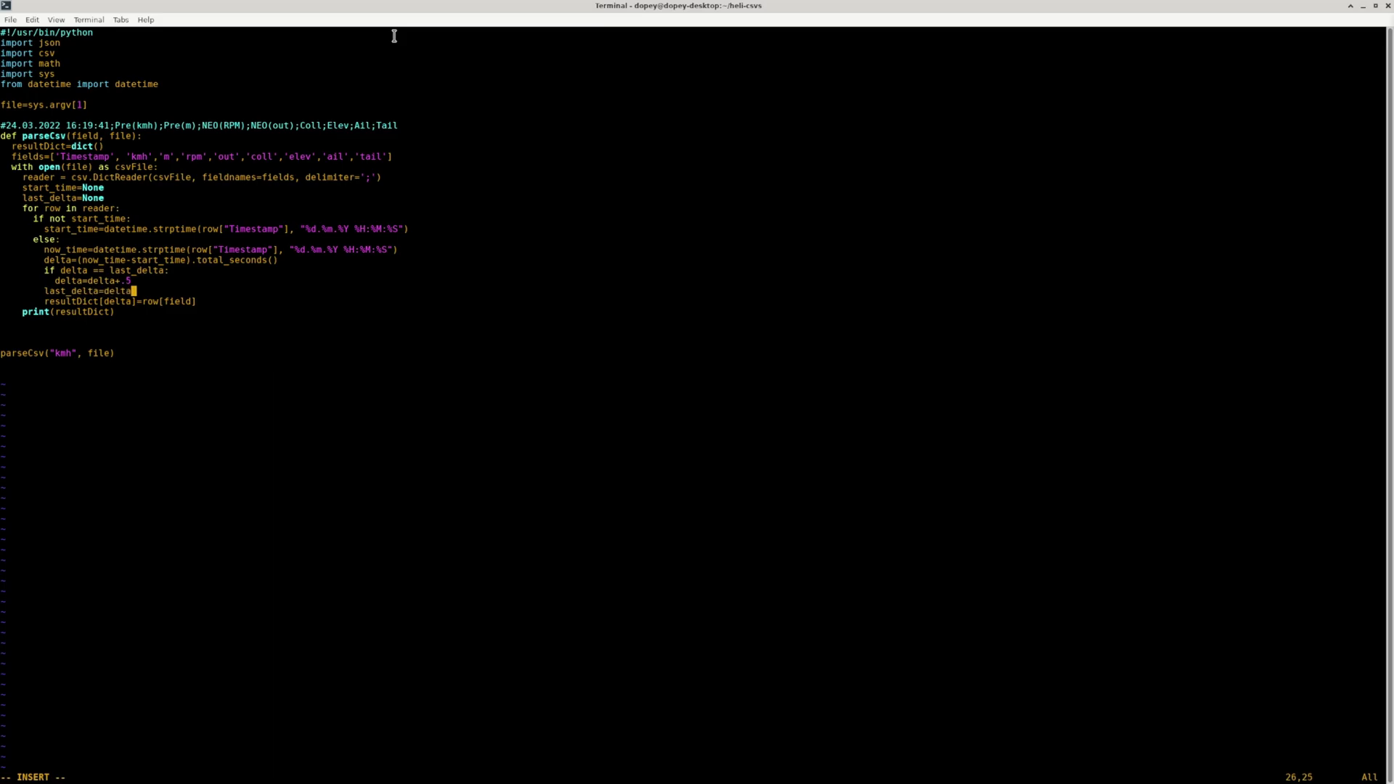
key(Escape)
text(:w)
key(Return)
Step: Rerun ./vstabiConvert.py on vbar.csv in the other terminal
key(alt+Tab)
key(Up)
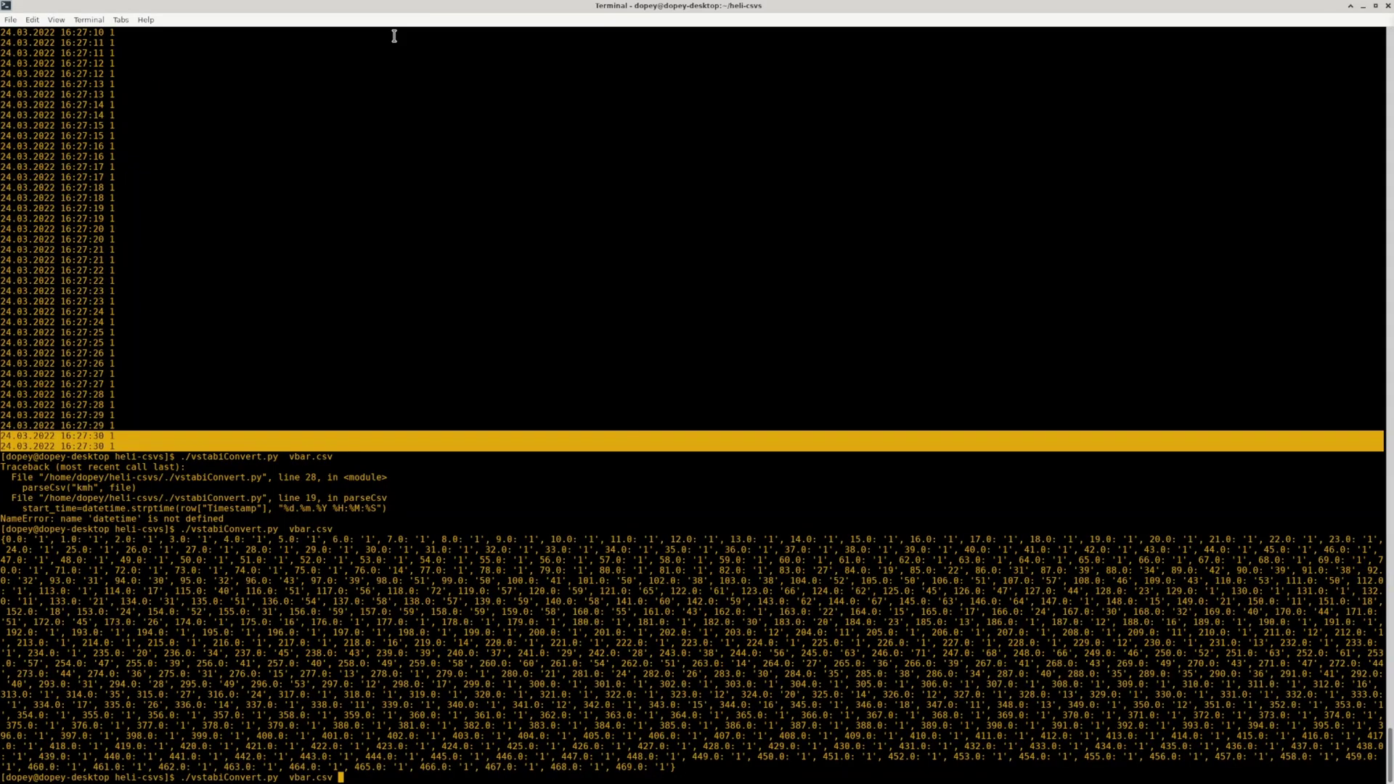
key(Return)
Step: Replace print(resultDict) with a "for row in resultDict:" loop containing print(row, resultDict[row]), and save the script
key(alt+Tab)
key(Down)
key(Down)
key(a)
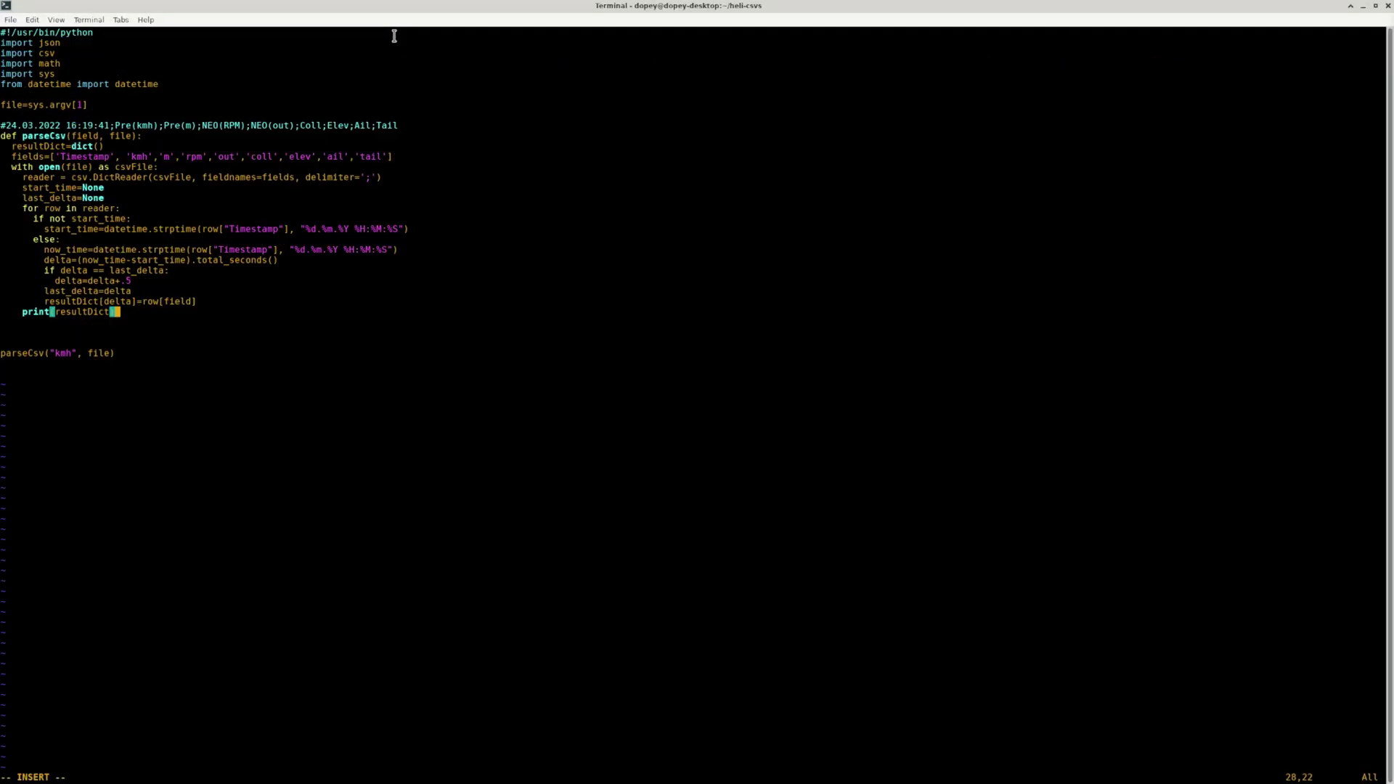
key(BackSpace)
key(BackSpace)
key(BackSpace)
key(BackSpace)
key(BackSpace)
key(BackSpace)
key(BackSpace)
key(BackSpace)
key(BackSpace)
key(BackSpace)
key(BackSpace)
key(BackSpace)
text(for row in resultDict:)
key(Return)
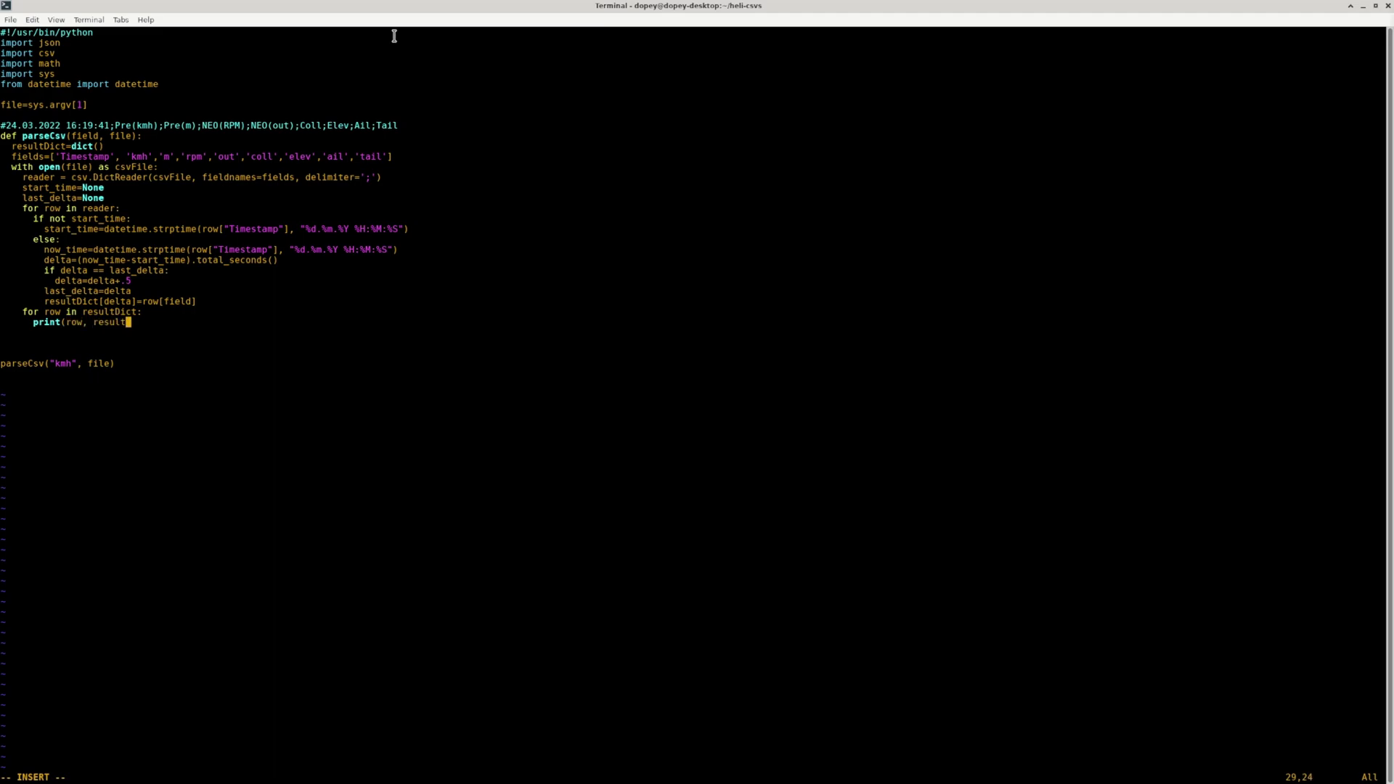
text())
key(Escape)
text(:wq)
key(Return)
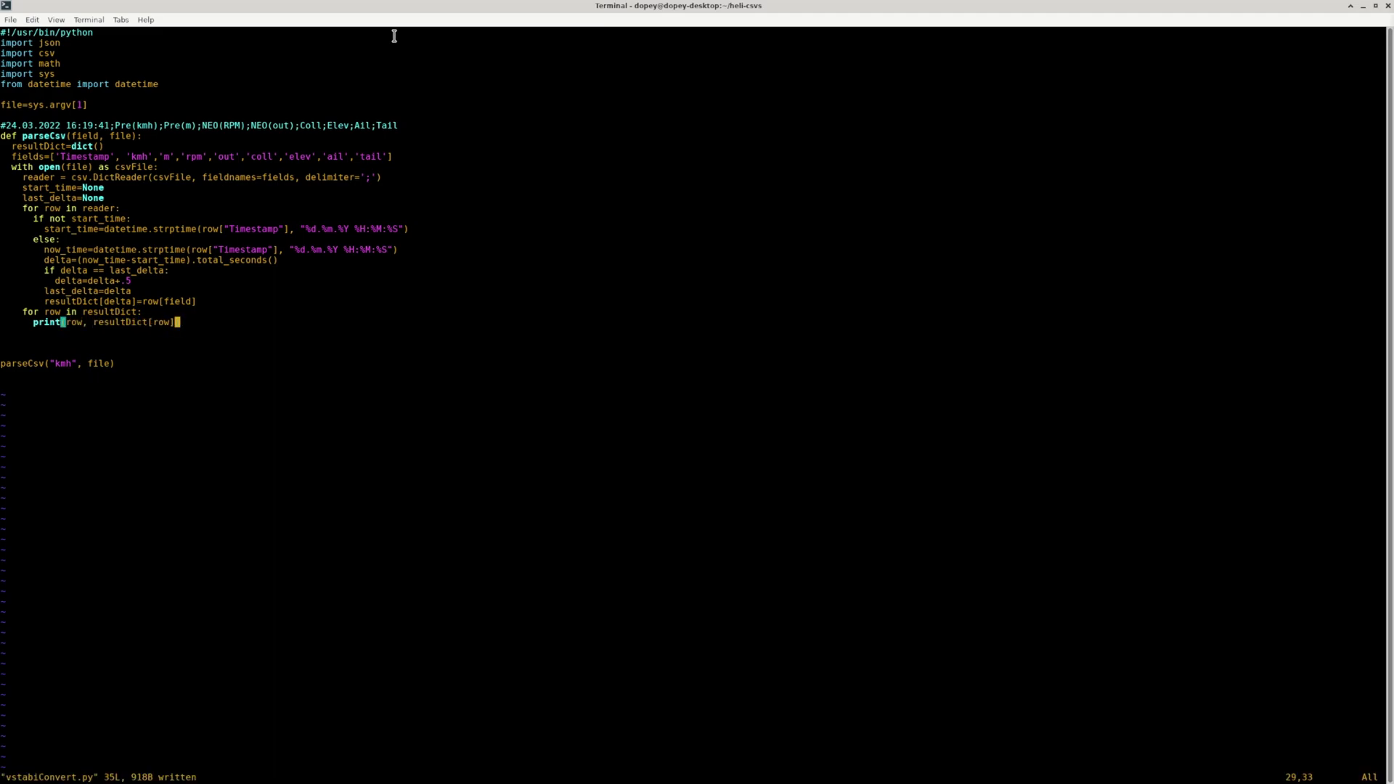
Step: Rerun ./vstabiConvert.py on vbar.csv and view the source vbar.csv with less for comparison
key(Up)
key(Up)
key(Return)
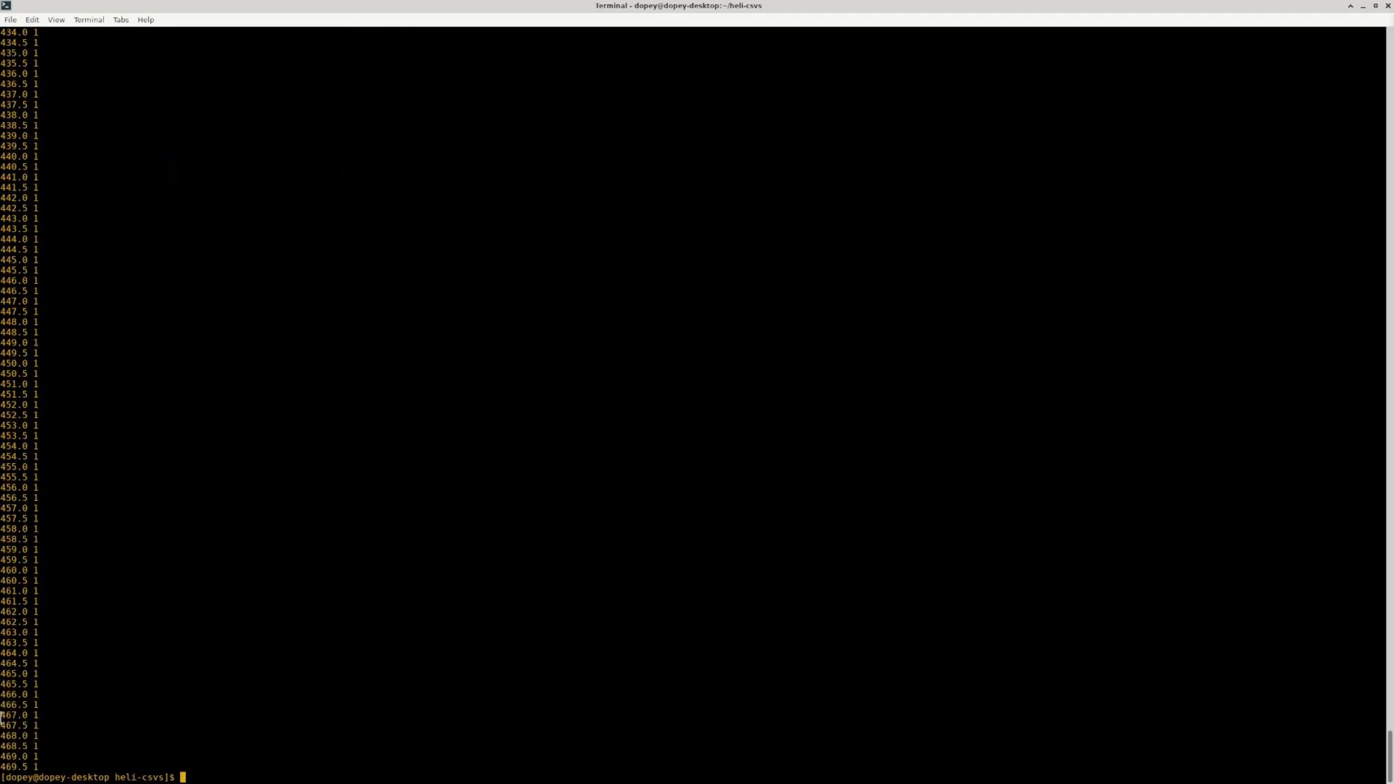
key(Up)
key(Return)
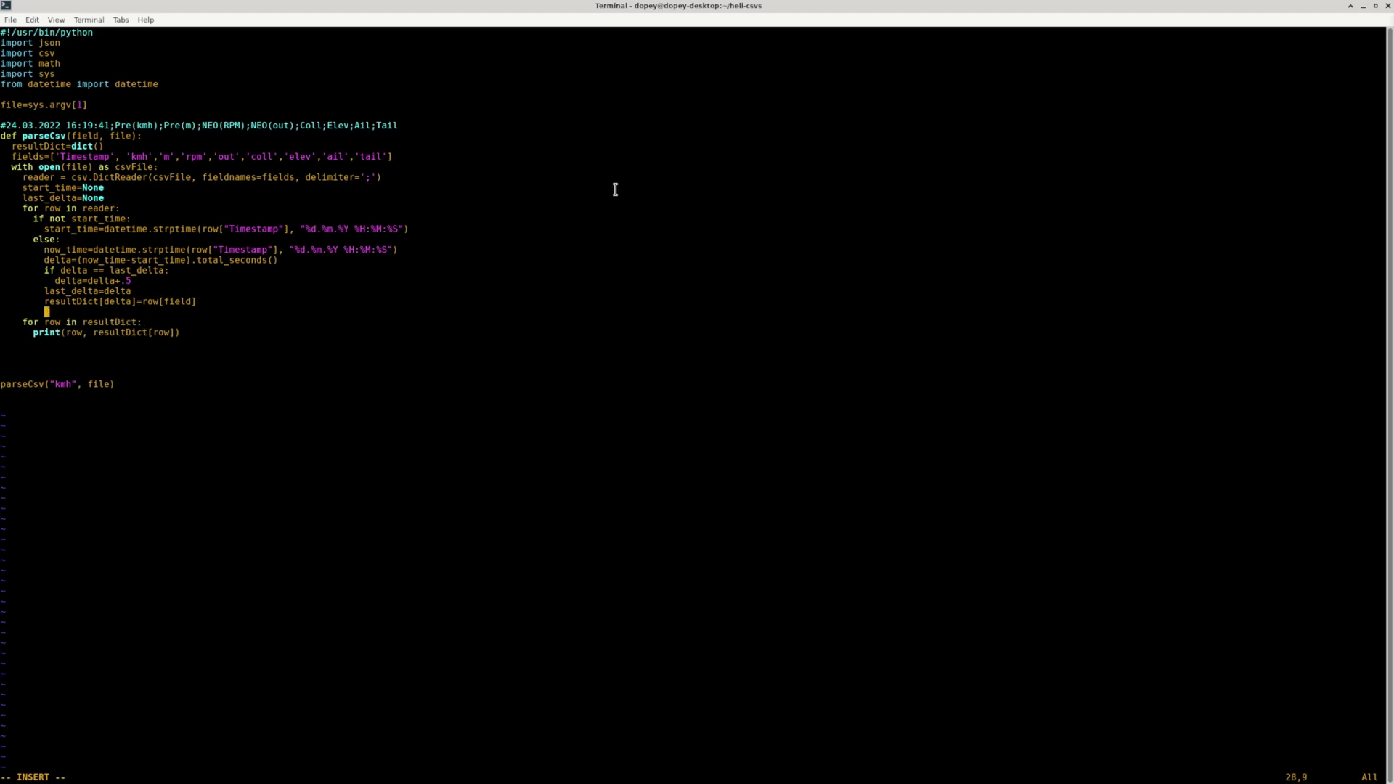
Step: Add an "if delta = 0:" block containing resultDict[delta+.5]=row[field] after the dictionary assignment, and save the script
text(if delta = 0:)
key(Return)
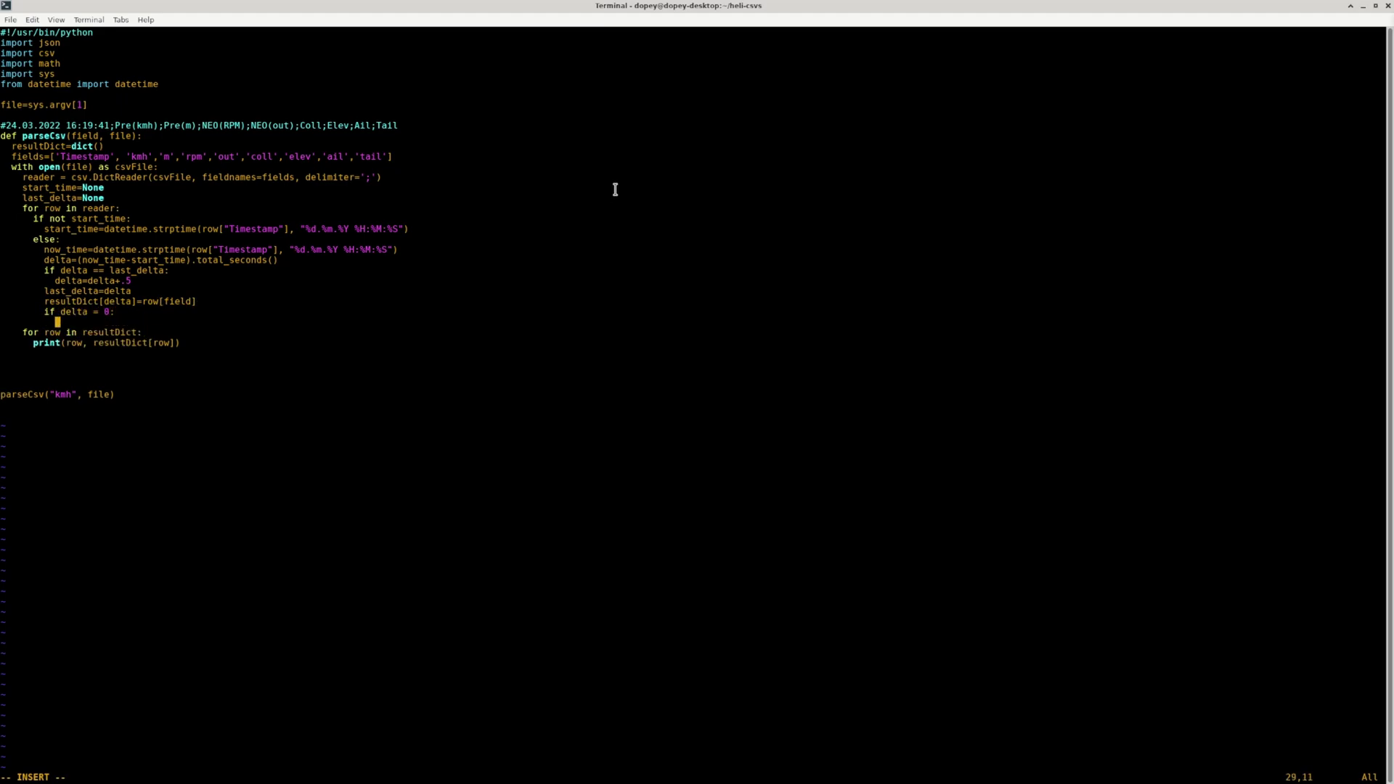
text(resultDict[delta+-)
text(5))
key(BackSpace)
text(]=row[field])
key(Escape)
text(:w)
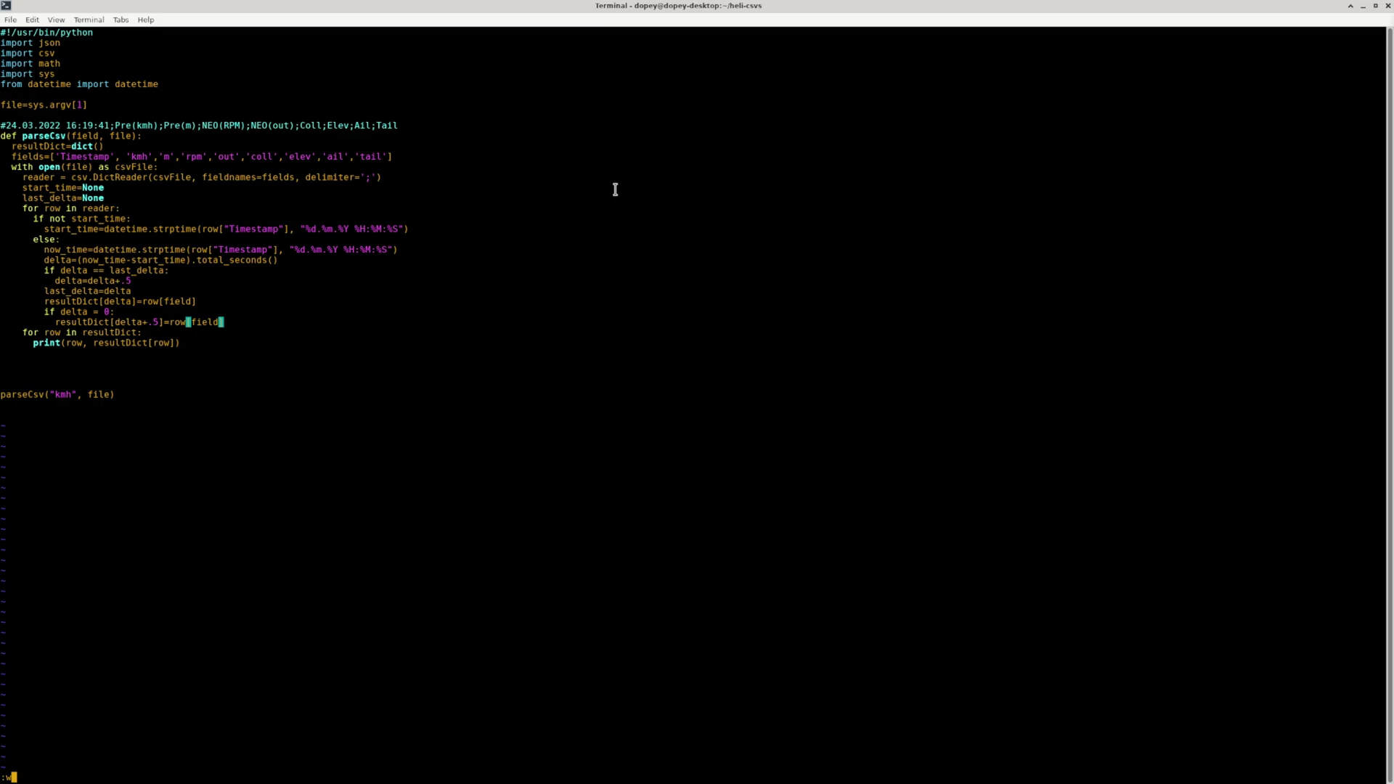
key(Return)
Step: Correct the zero check to "if delta == 0:" and rerun ./vstabiConvert.py on vbar.csv
key(Up)
text(i=)
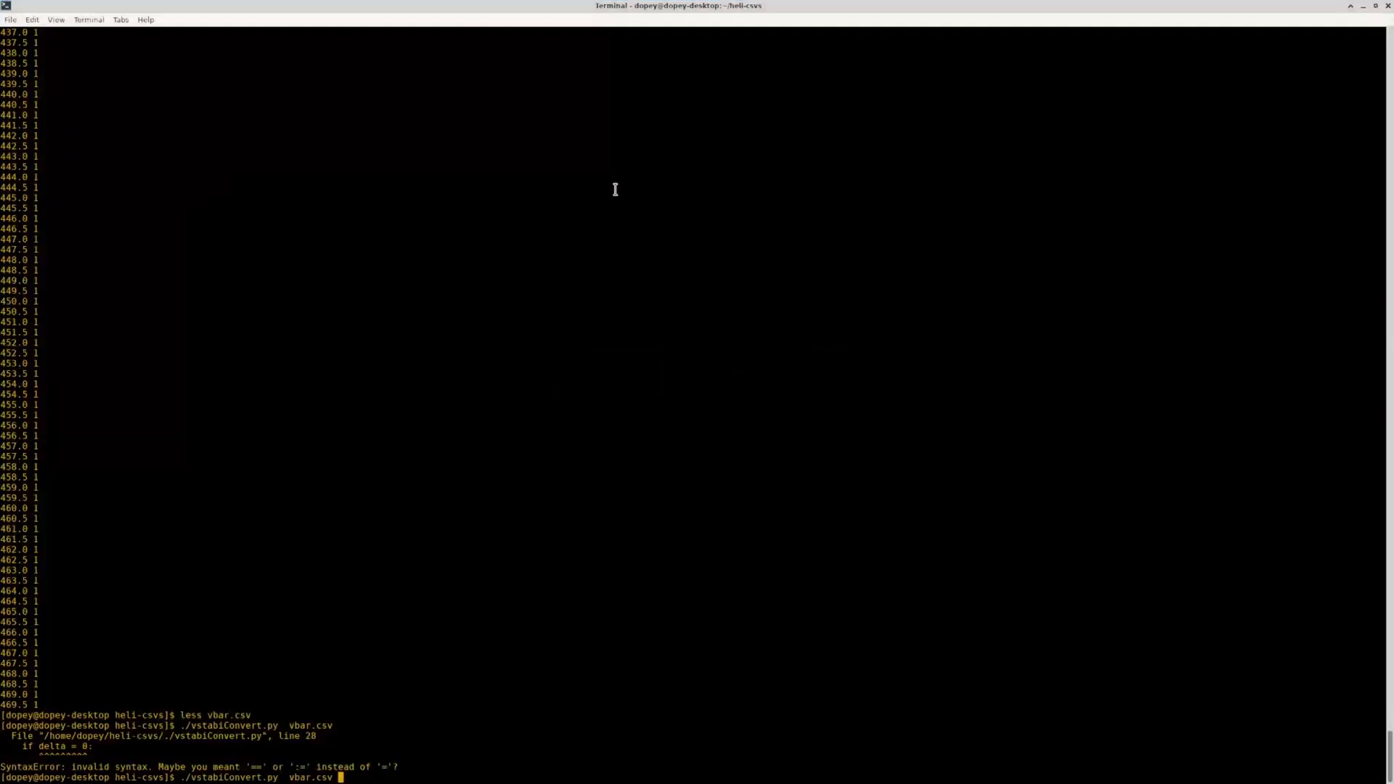
key(Return)
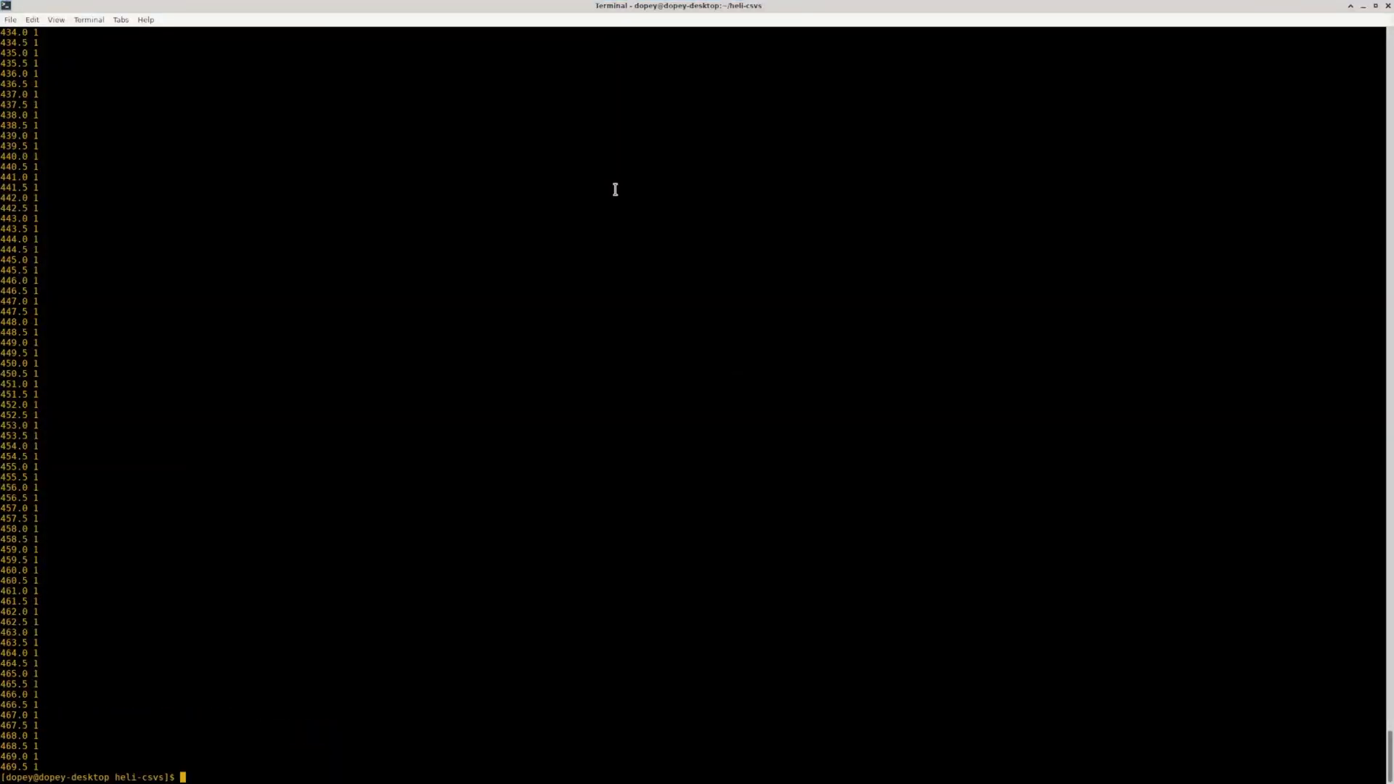
Step: Delete the loop that prints resultDict and end the parseCsv function with return resultDict
key(Up)
key(Up)
key(Return)
key(d)
key(d)
key(d)
key(d)
key(i)
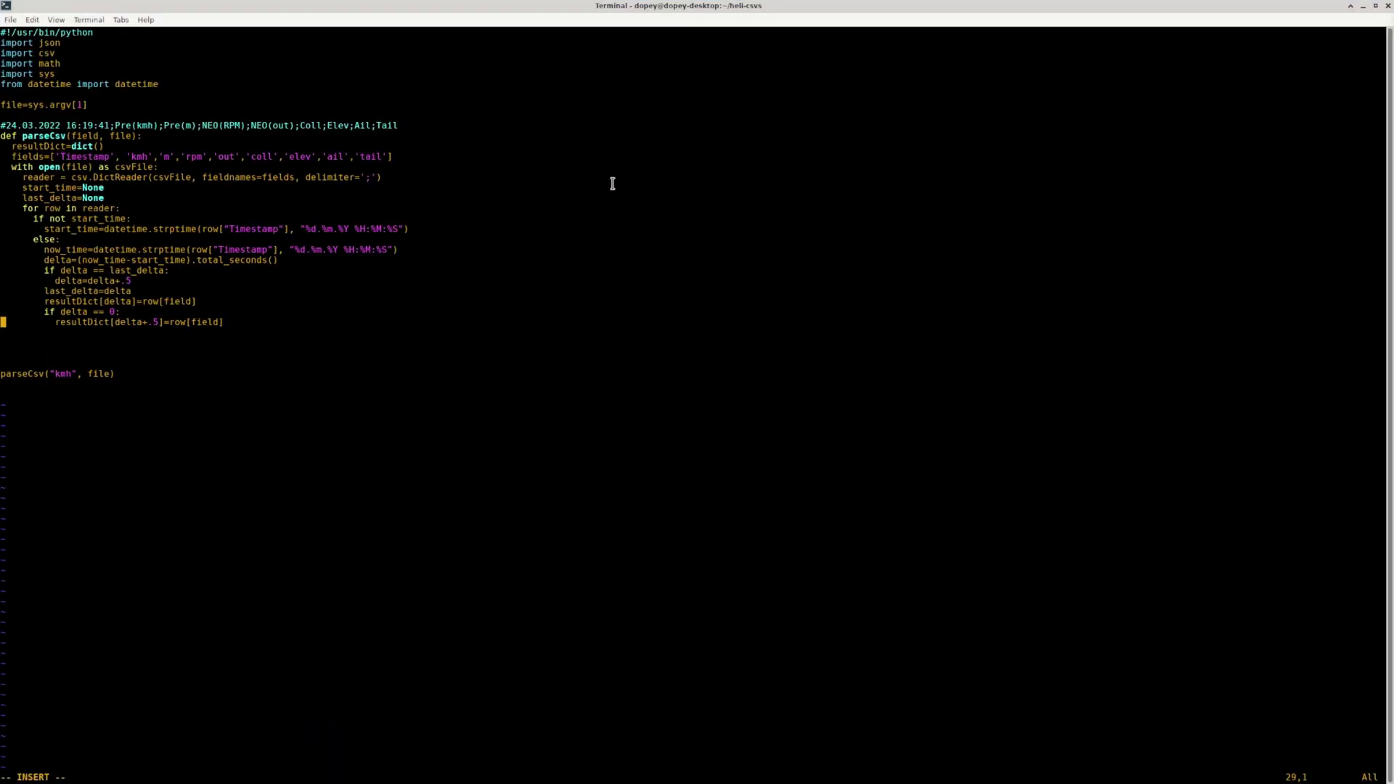
key(Down)
text(return resultDict)
Step: Assign the result of the parseCsv("kmh", file) call to resultDict
key(Down)
key(Down)
key(Down)
key(Down)
key(Down)
key(Home)
key(Up)
text(resultDict=)
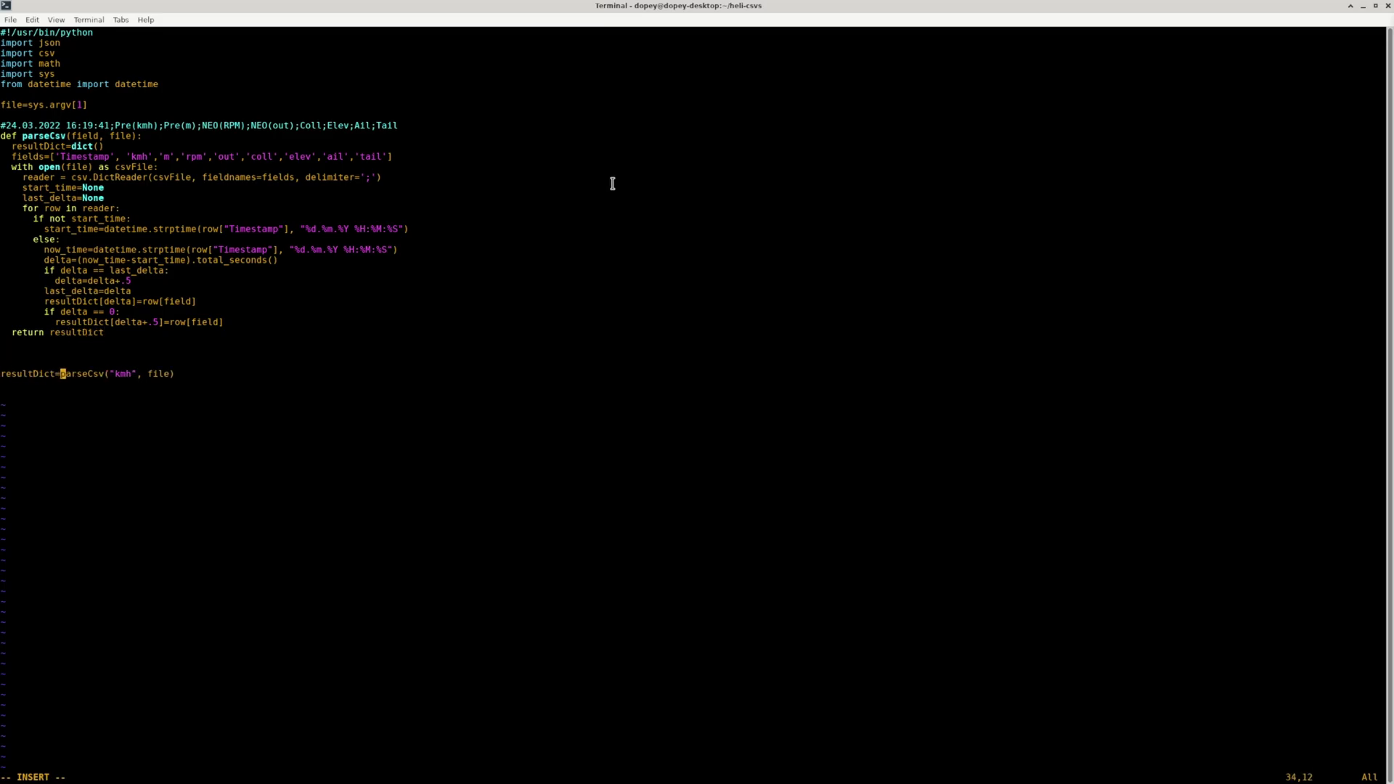
Step: Add print(json.dumps(resultDict)) at the end of the script, then save and close it
key(Escape)
key(o)
key(Return)
text(print(json.dumps(resultDict)))
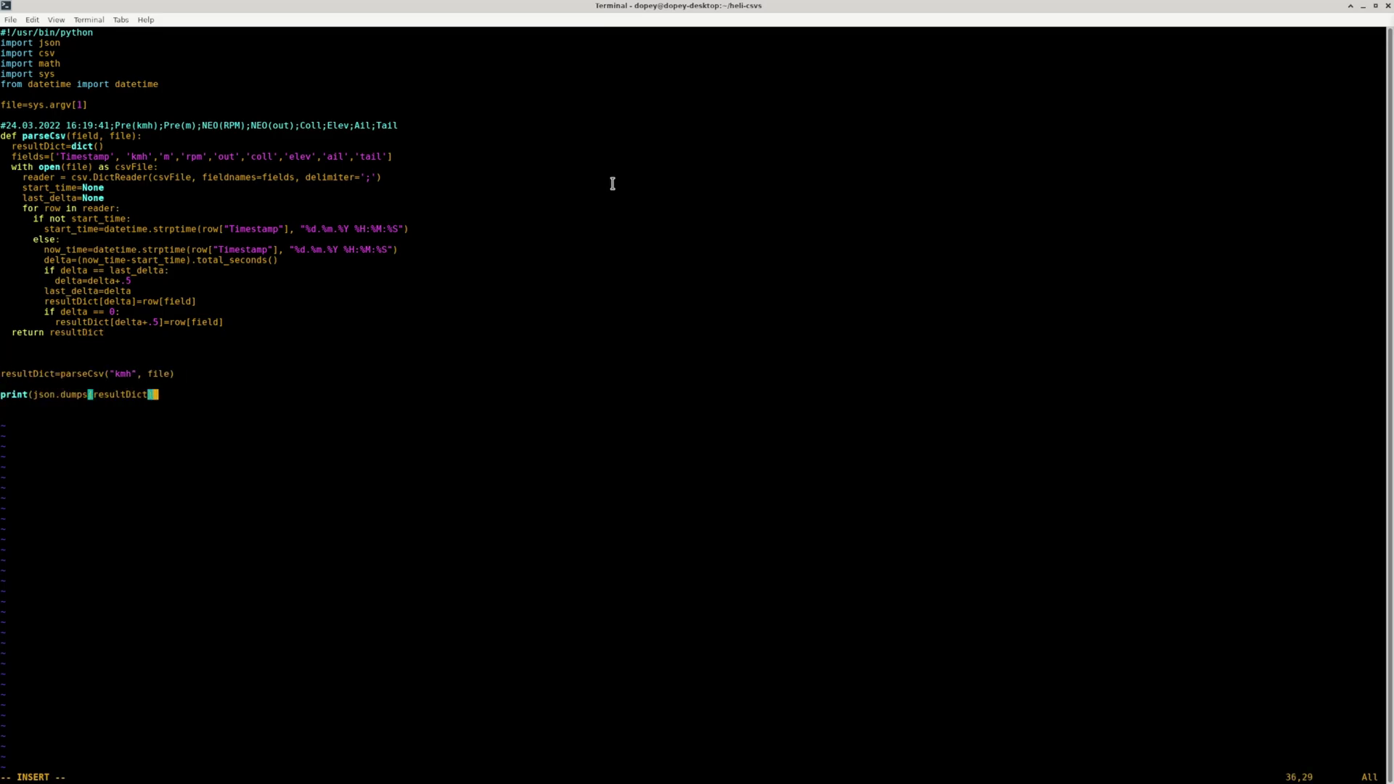
key(Escape)
text(:wq)
key(Return)
Step: Run ./vstabiConvert.py on vbar.csv, redirect its output to test.json, and pretty-print that file with python -m json.tool
key(Up)
key(Return)
key(Up)
text(> )
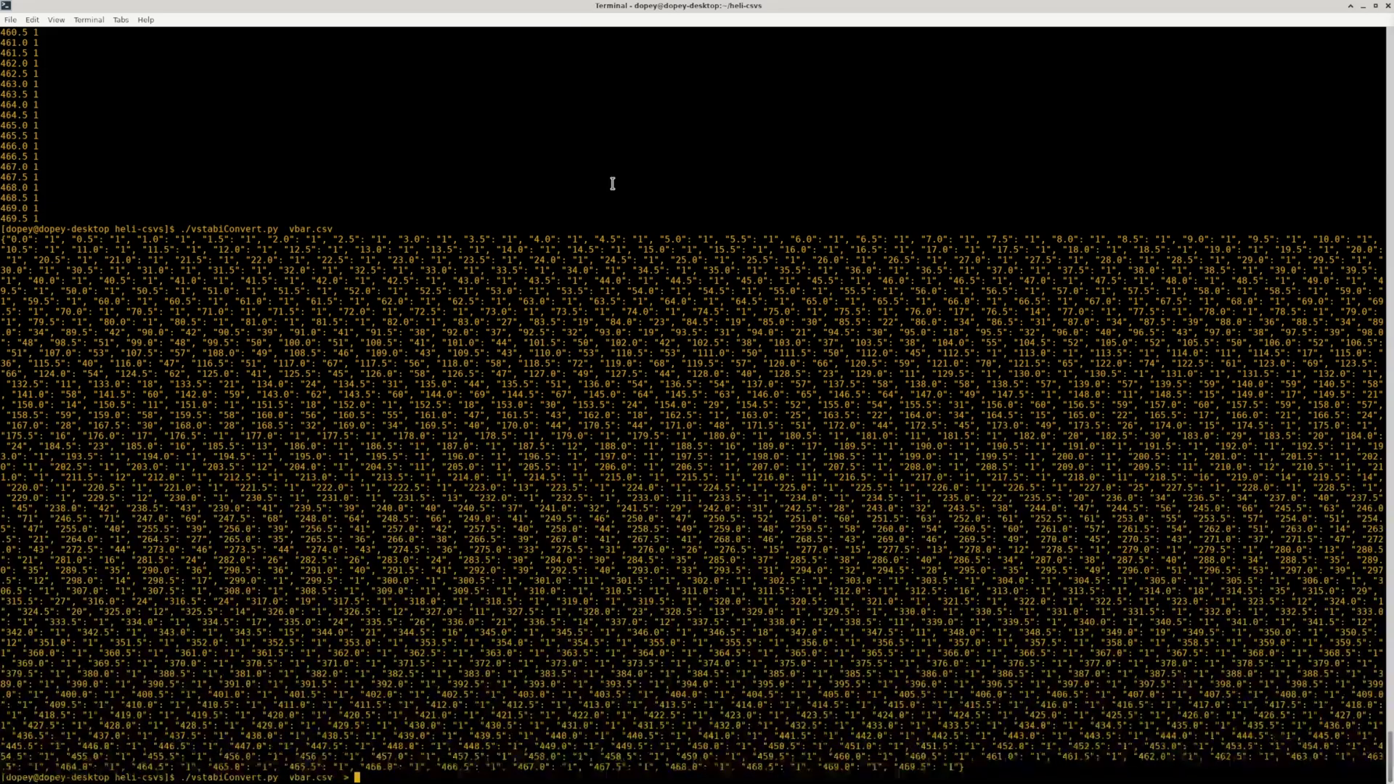
text(test.json)
key(Return)
text(cat test.json| python -m json.tool)
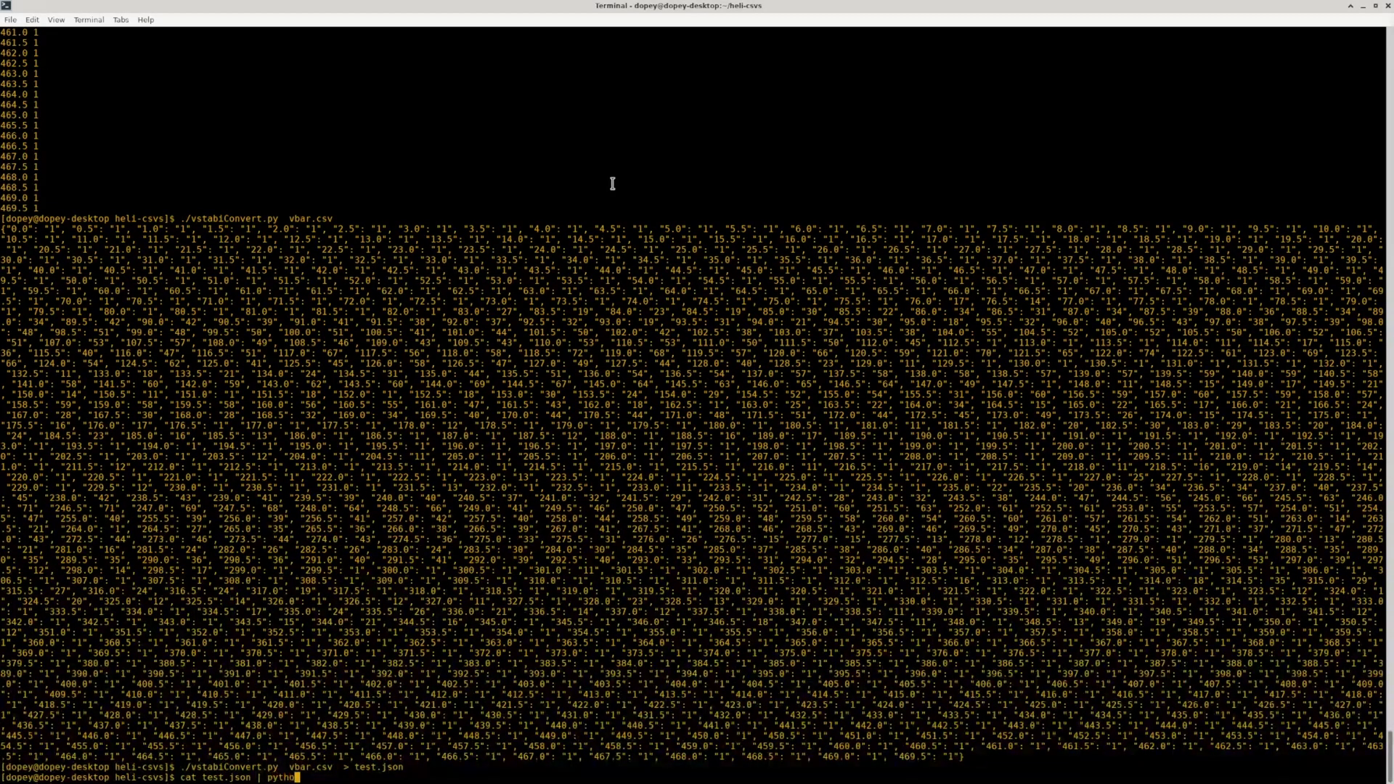
key(Return)
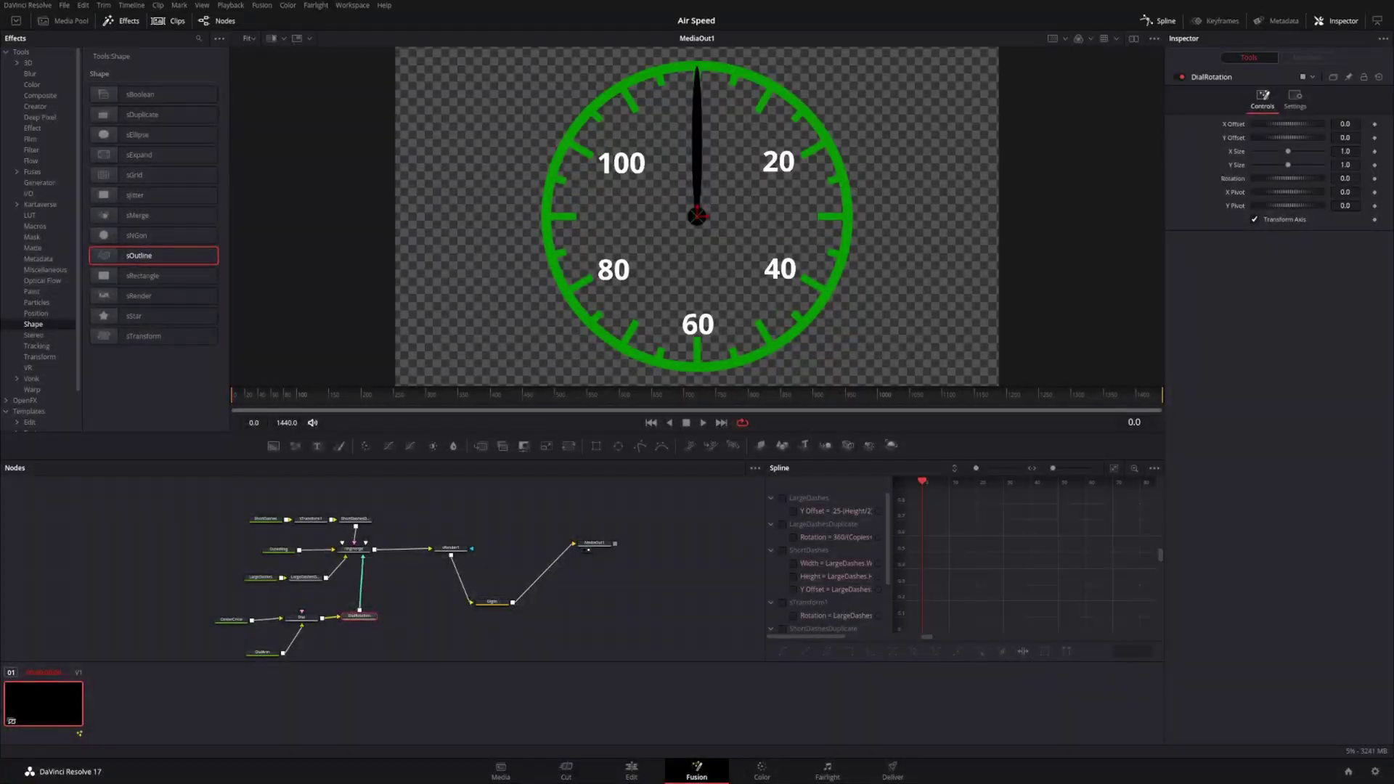
Step: In DaVinci Resolve's Fusion page, add a JSONFromFile node that loads test.json and show its output in a second viewer
drag(153, 94, 53, 524)
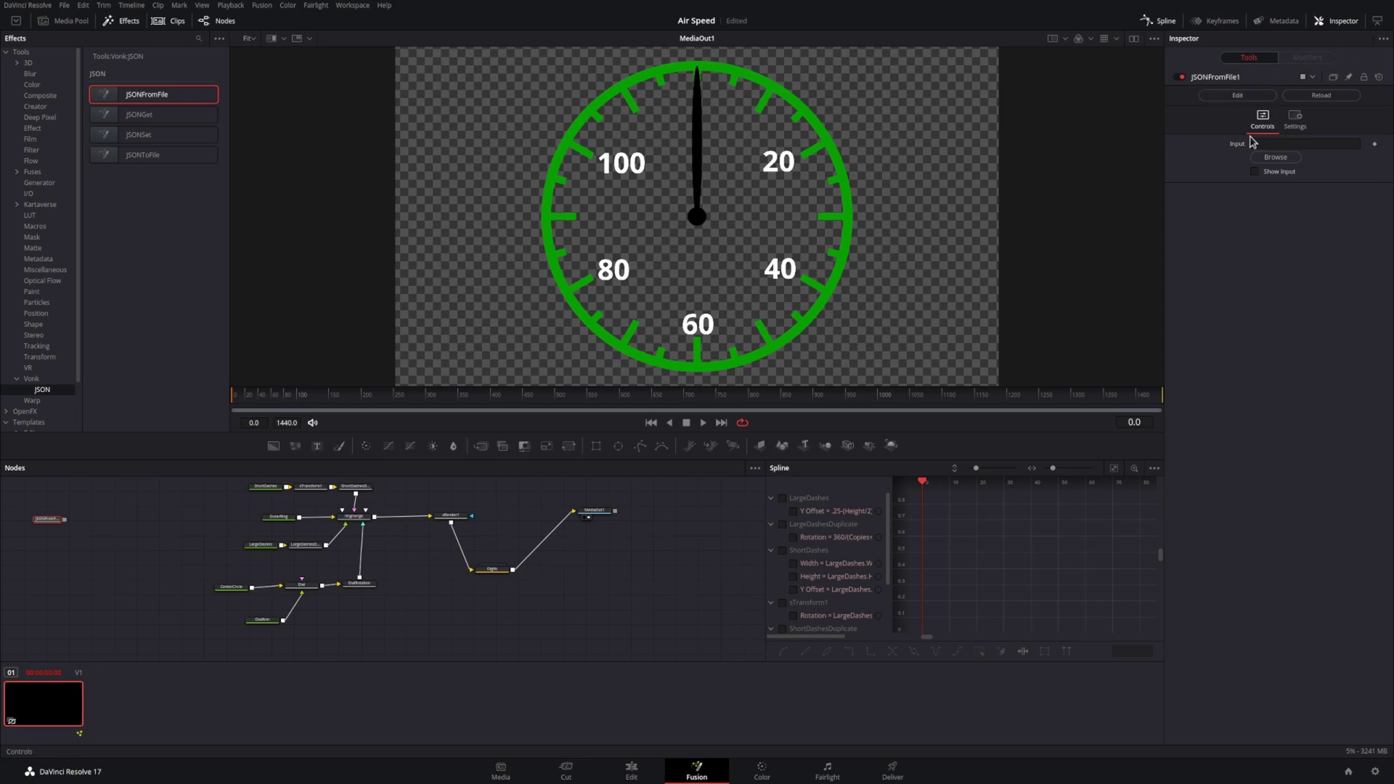
click(1275, 157)
click(727, 300)
double_click(727, 301)
click(1134, 38)
key(1)
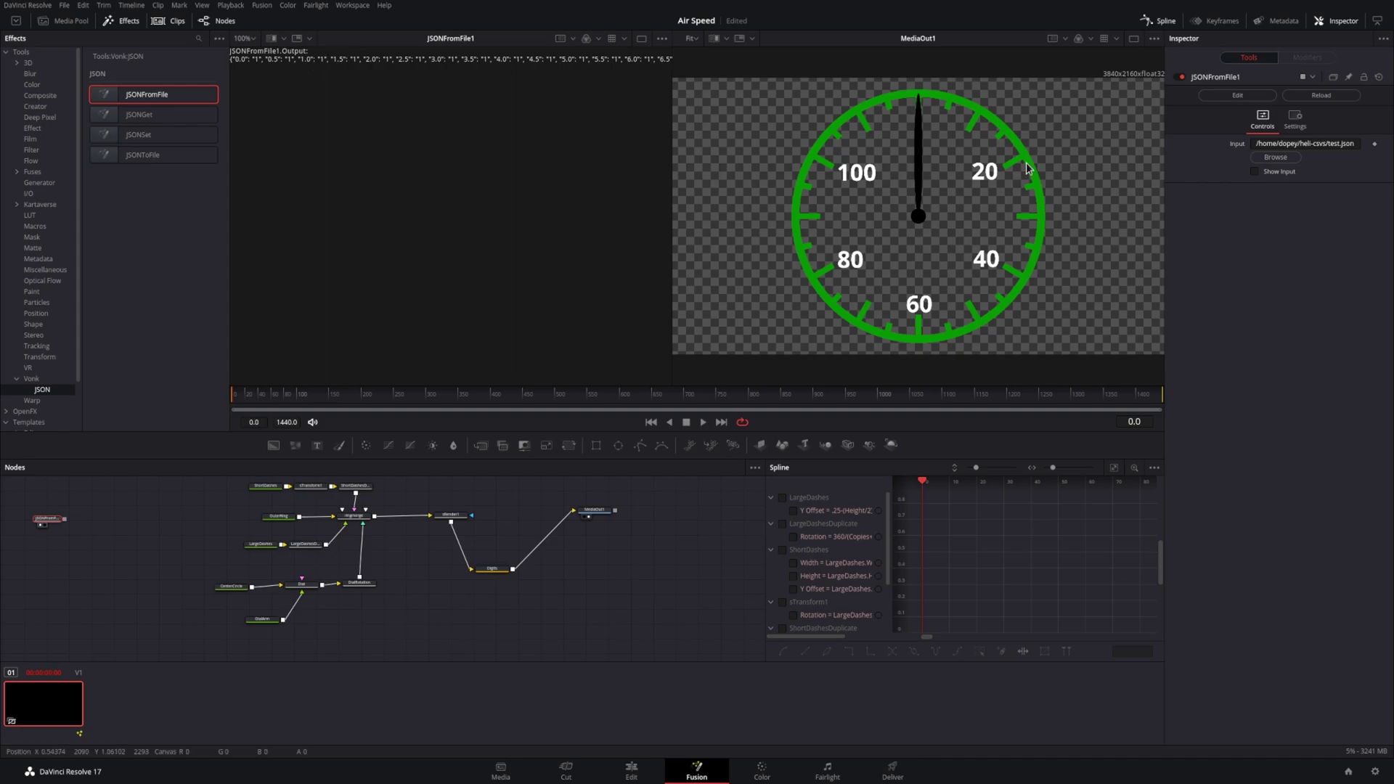
Step: Add a JSONGet node fed by JSONFromFile1, and a separate Text+ node below it
drag(149, 114, 77, 523)
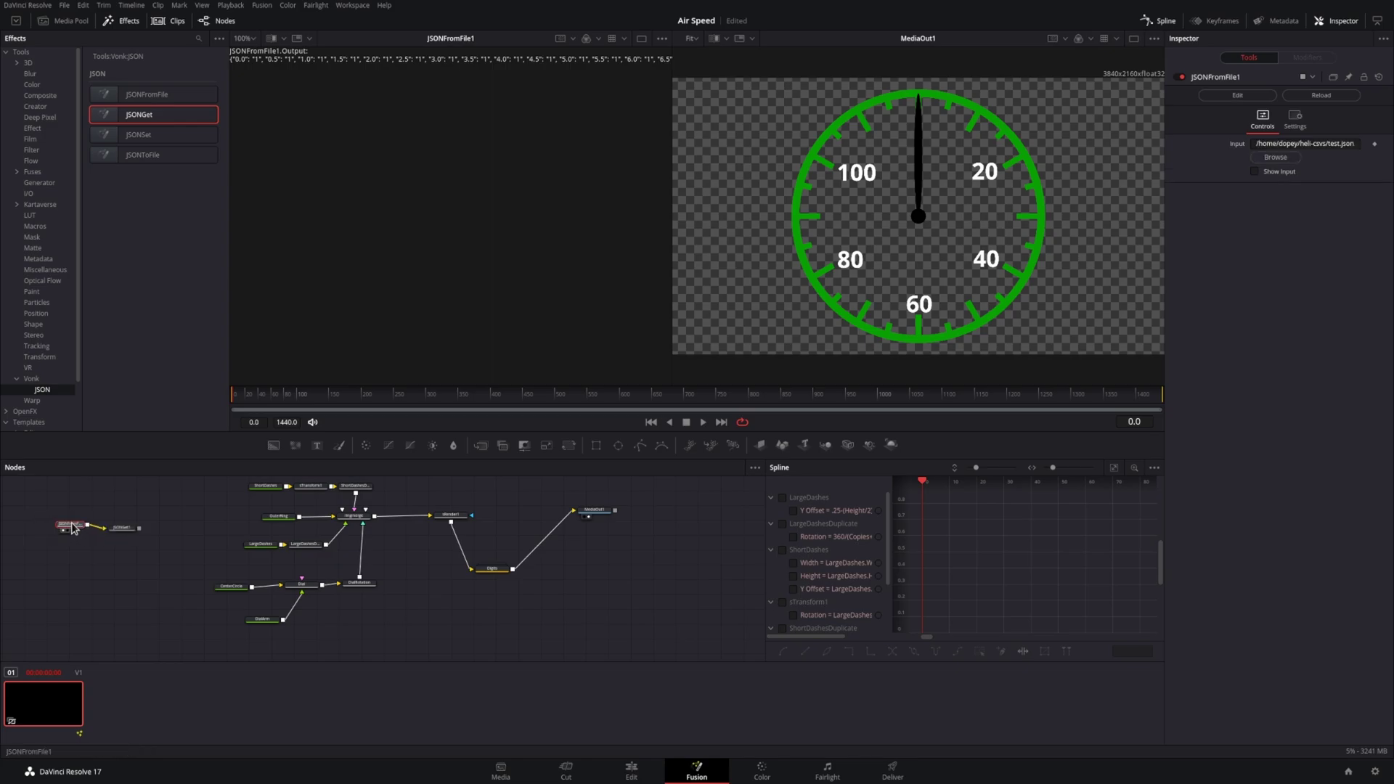
click(121, 526)
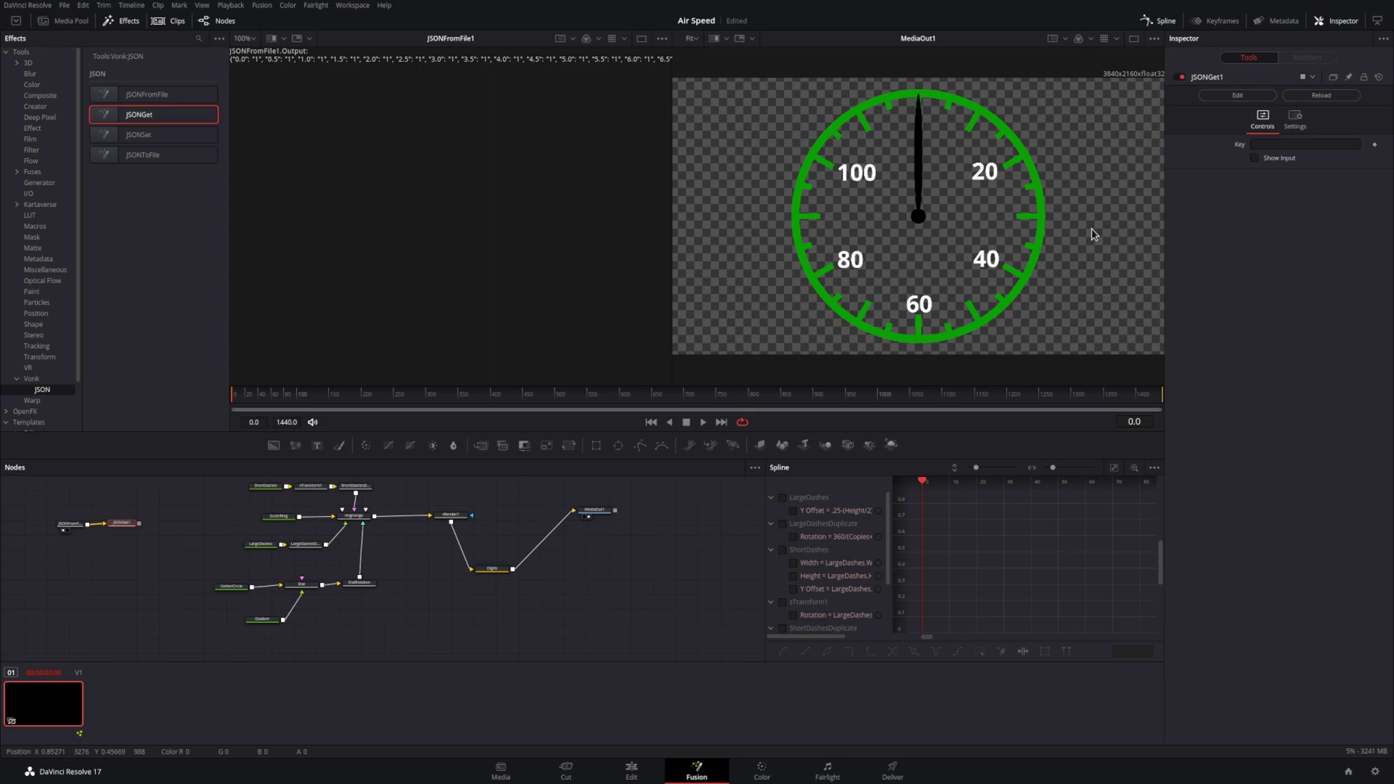
drag(317, 445, 125, 584)
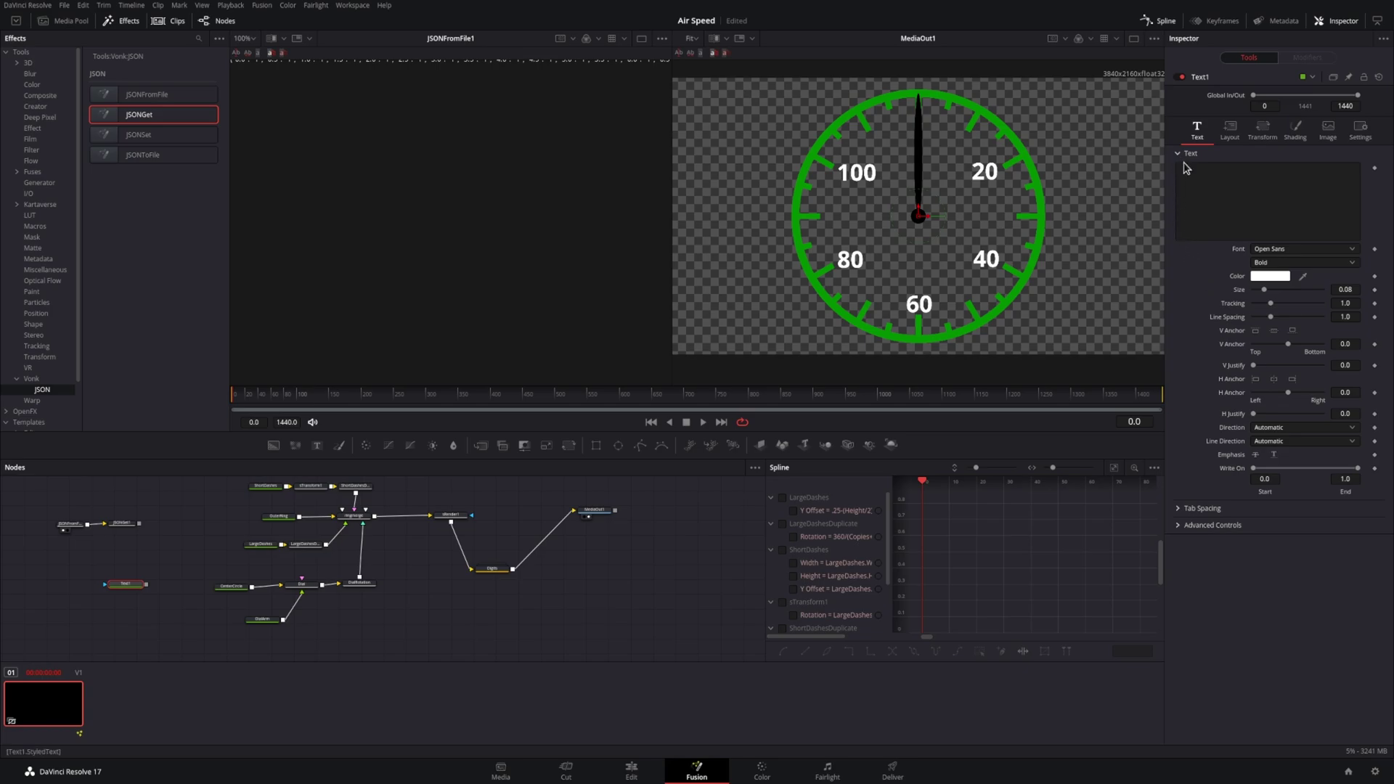
Step: Rename the JSONFromFile1 node to speedJsonRead and the JSONGet1 node to speedGet
click(73, 525)
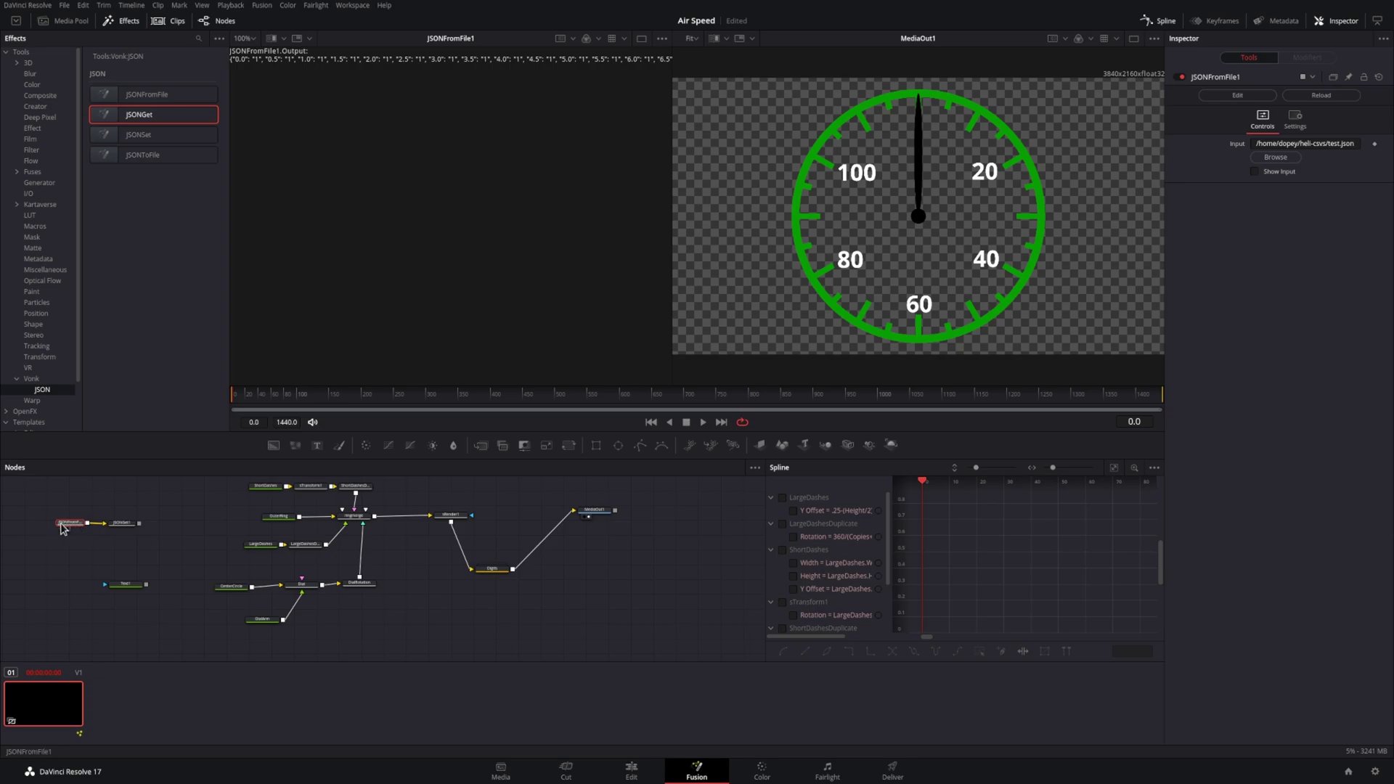
key(F2)
text(speedJsonRead)
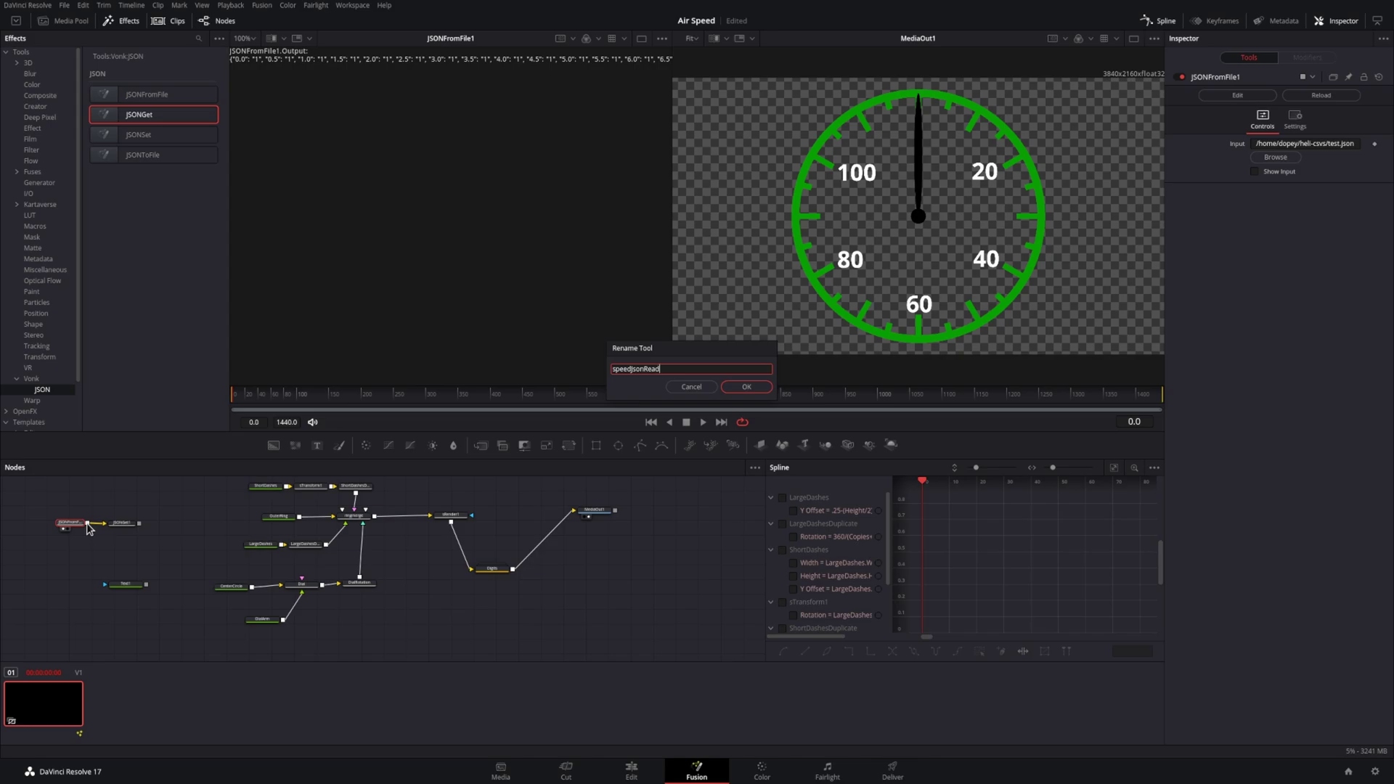
key(Return)
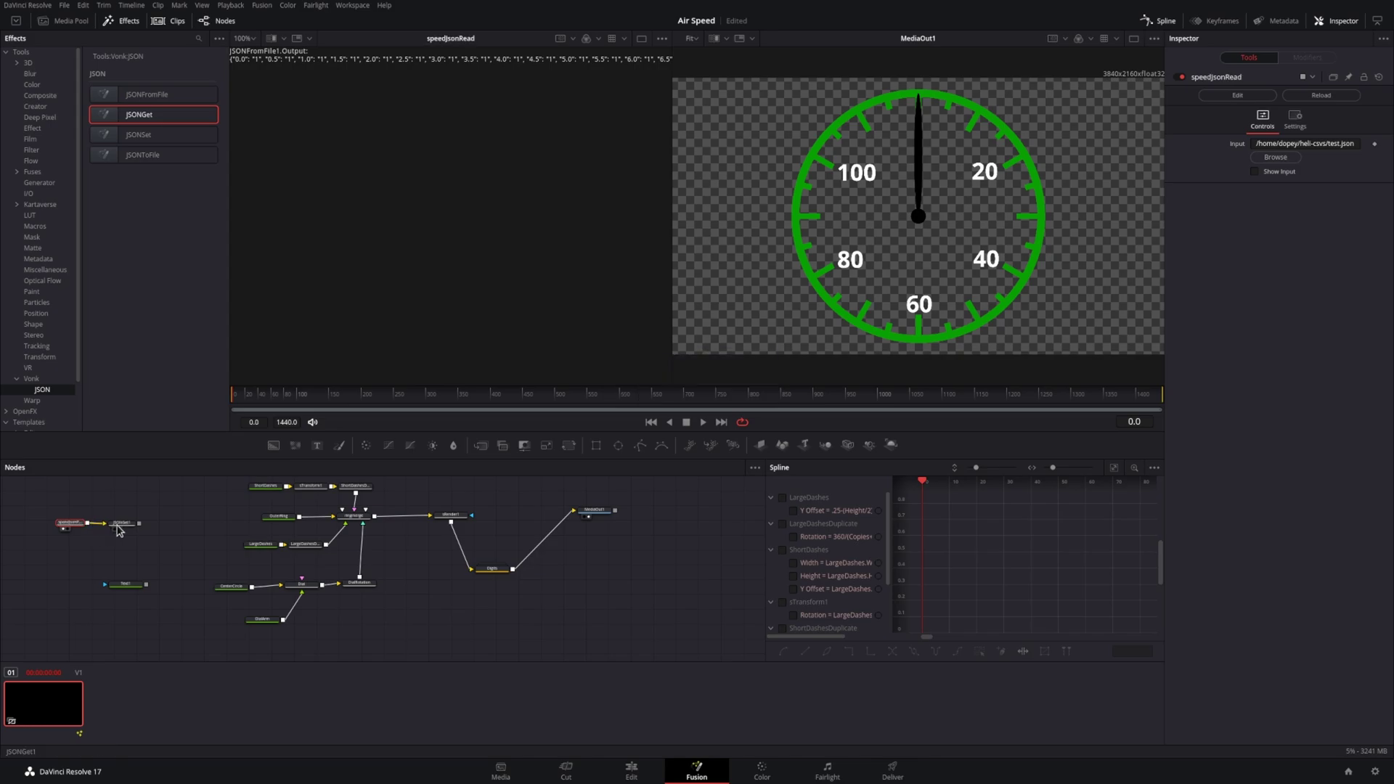
click(124, 524)
key(F2)
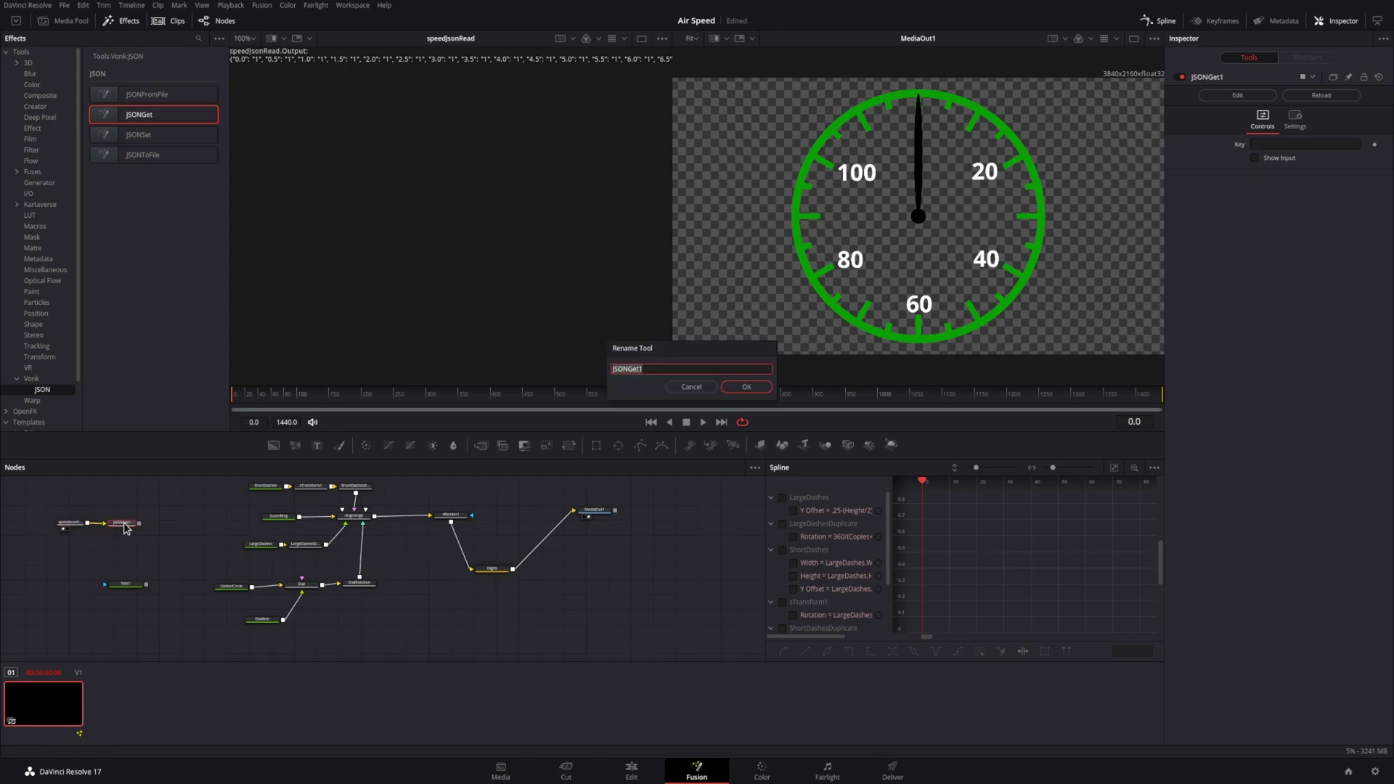
text(SpeedGet)
key(Return)
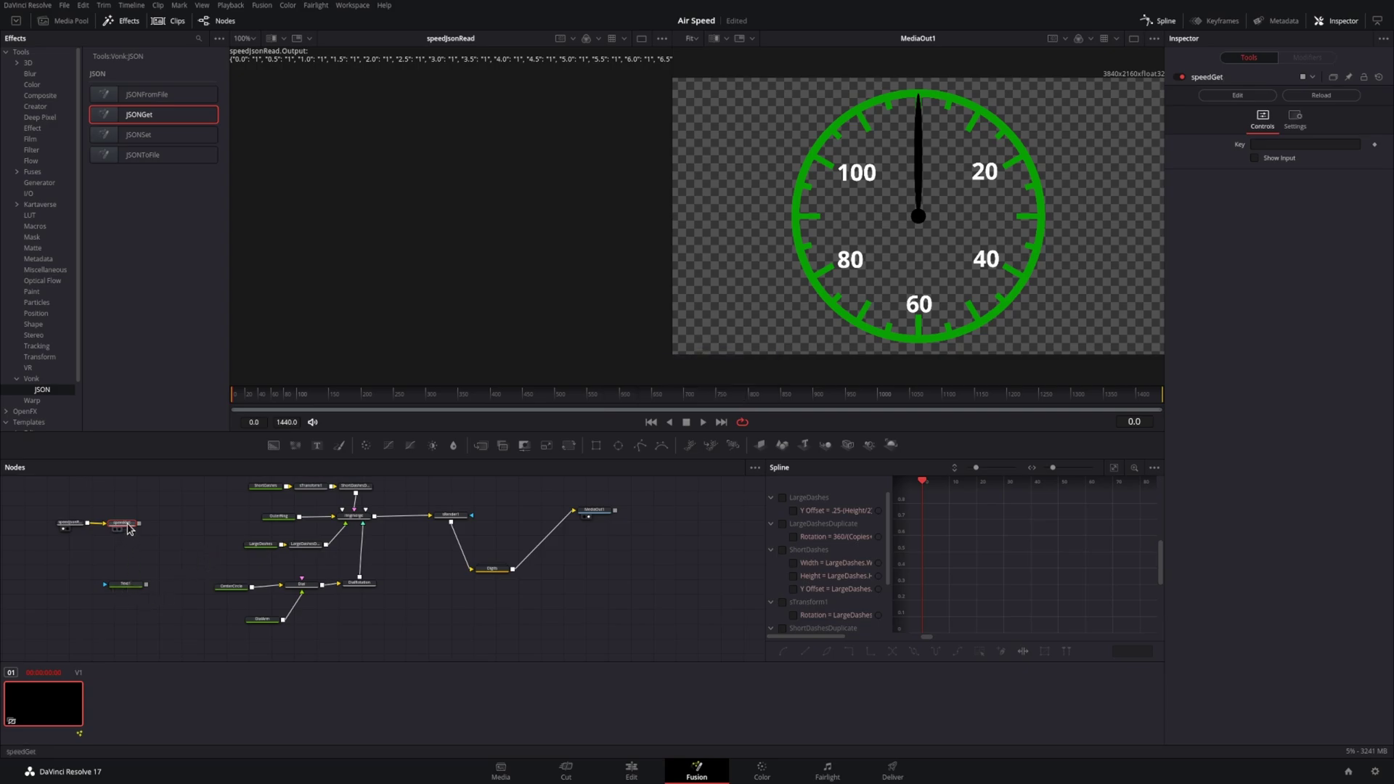
Step: Connect the Text1 node's text content to the Output of speedGet
click(122, 585)
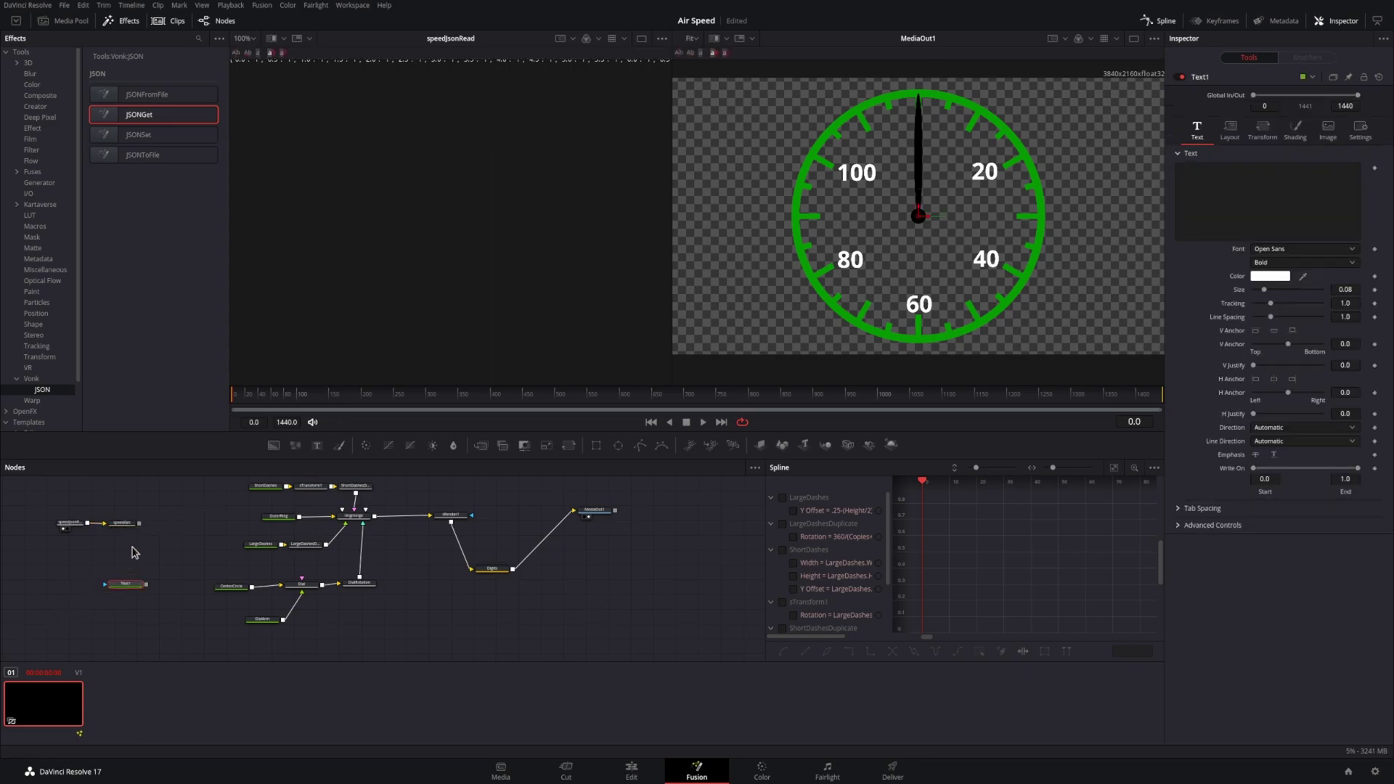
click(122, 523)
click(131, 585)
right_click(1185, 243)
mouse_move(1241, 430)
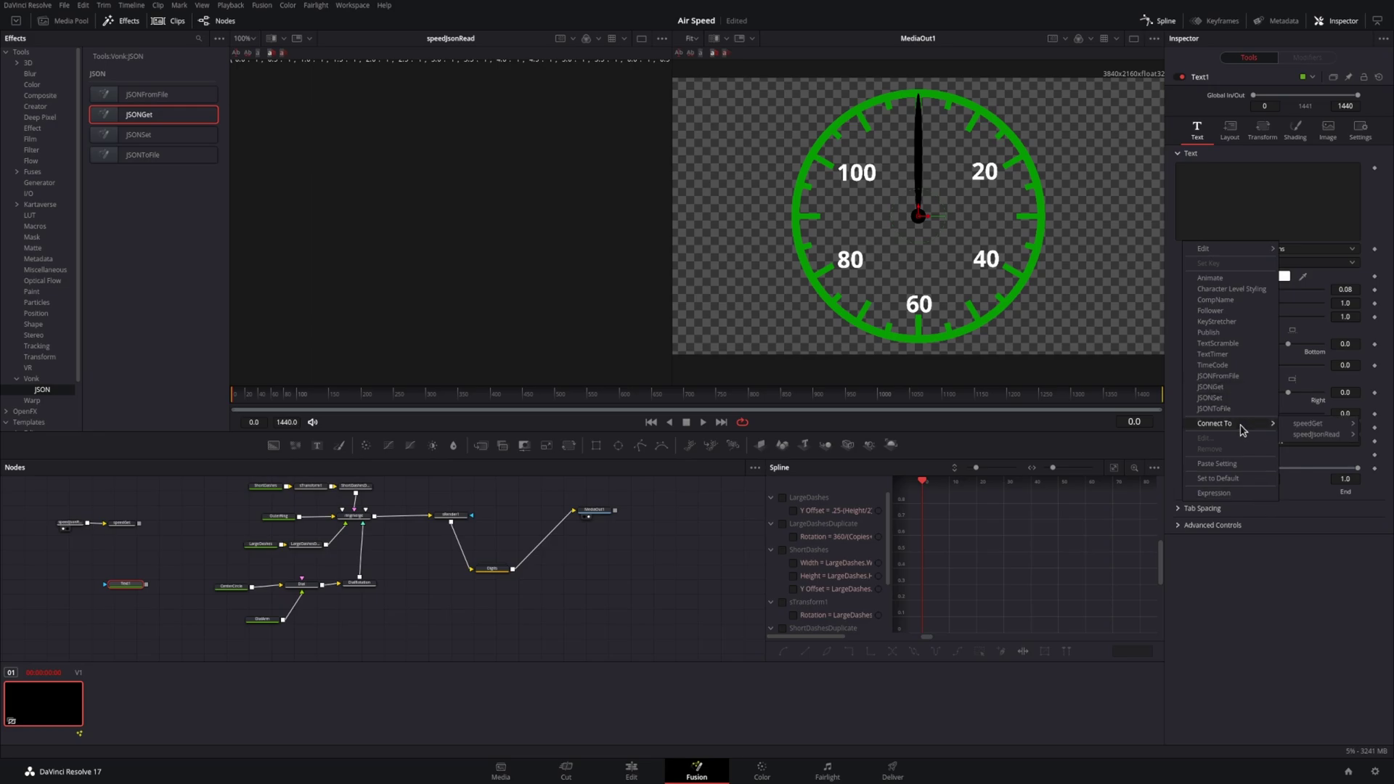
mouse_move(1310, 424)
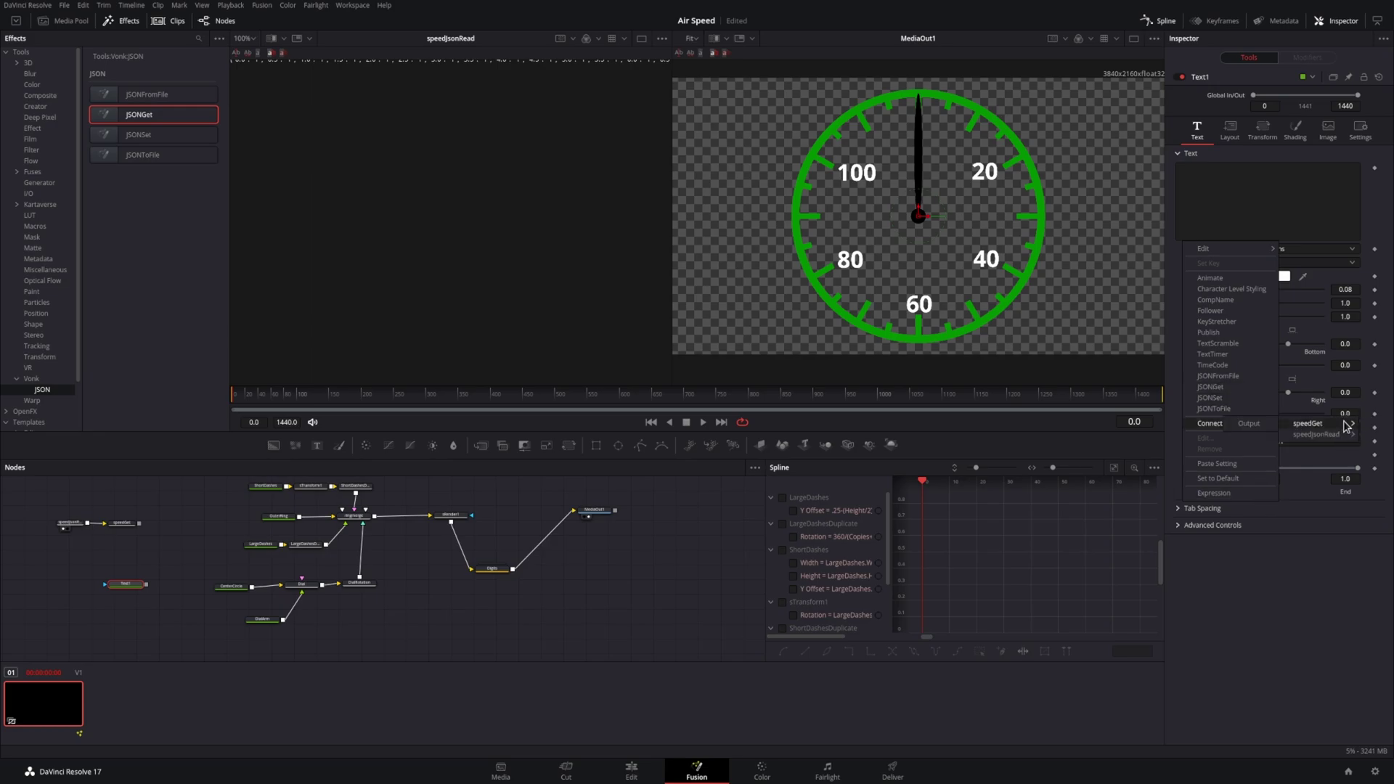
click(1250, 427)
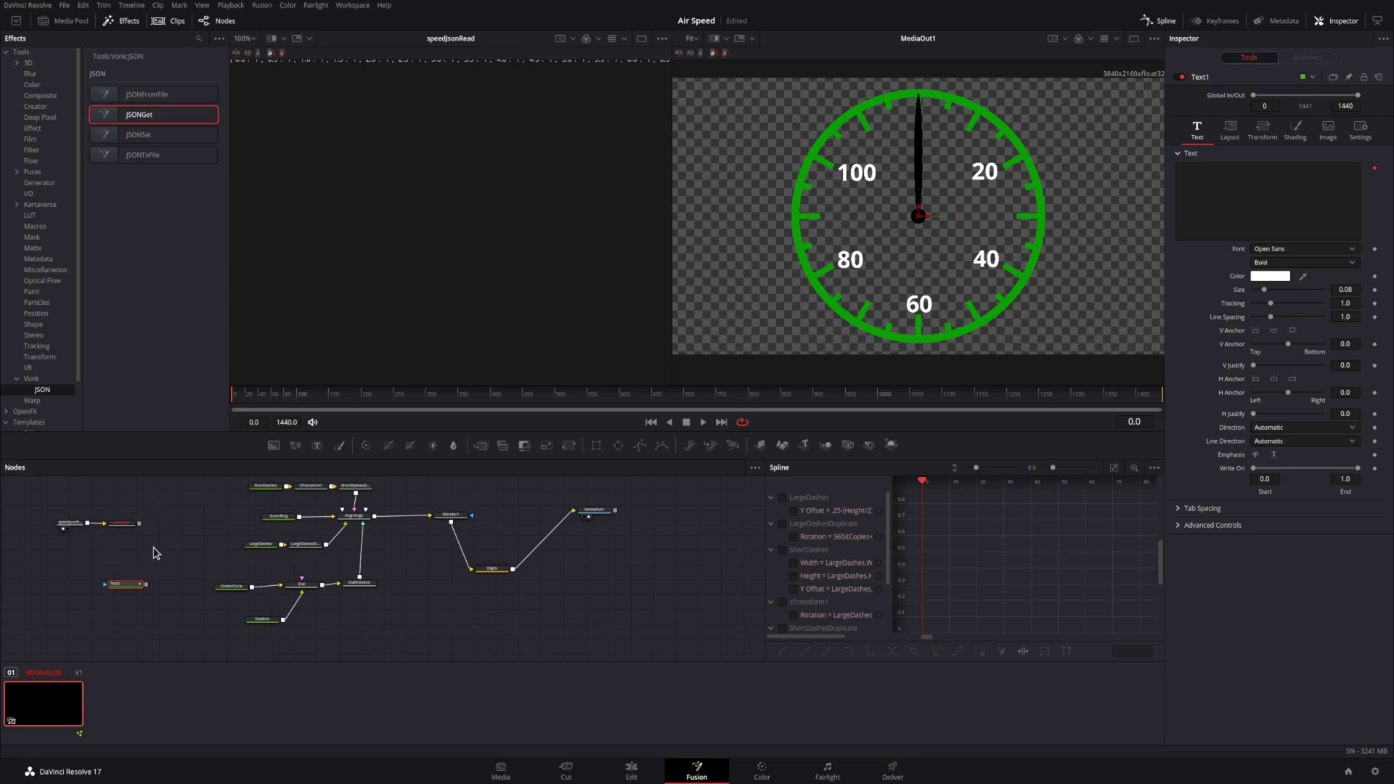
Step: Try time as the key of the speedGet node
click(124, 524)
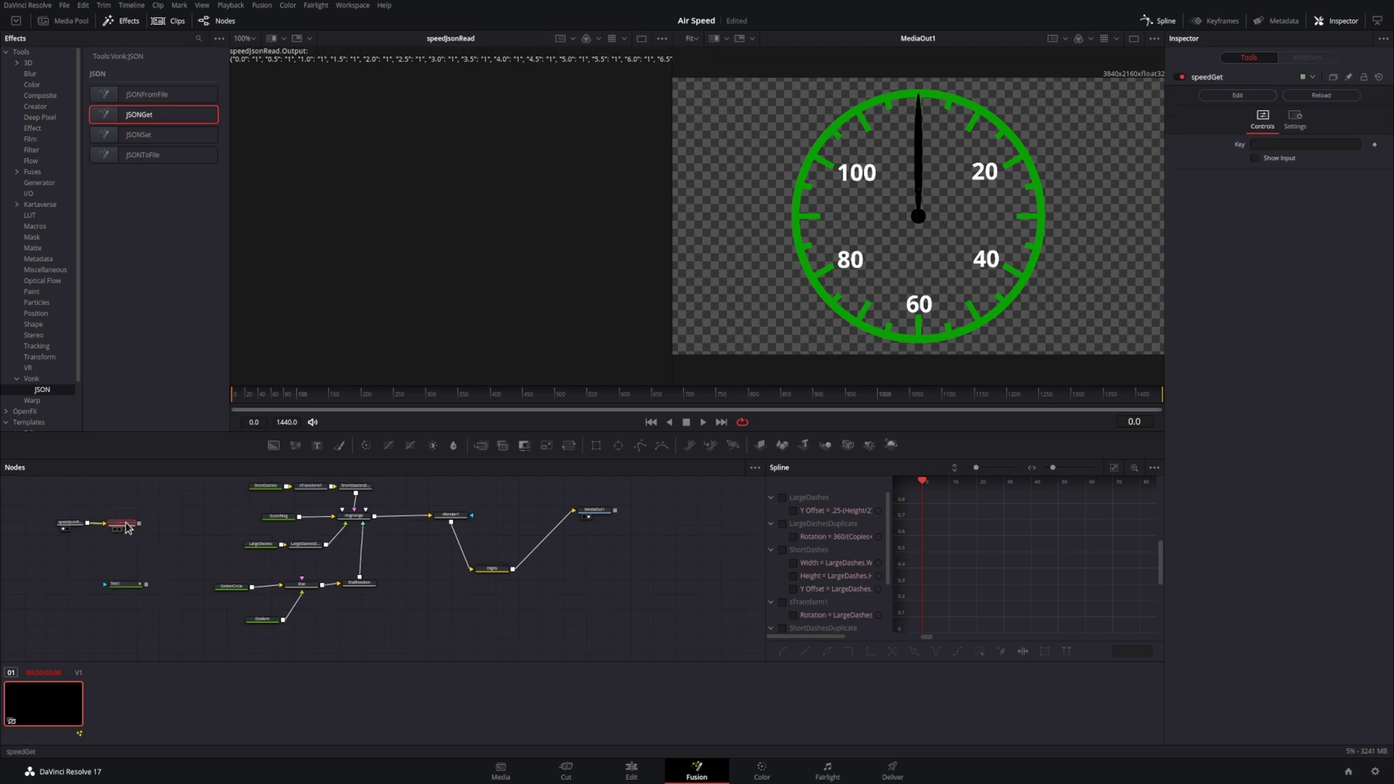
click(1298, 144)
key(Return)
Step: Open the console as an always-on-top window, stop playback and select Text1 to check its output
click(352, 6)
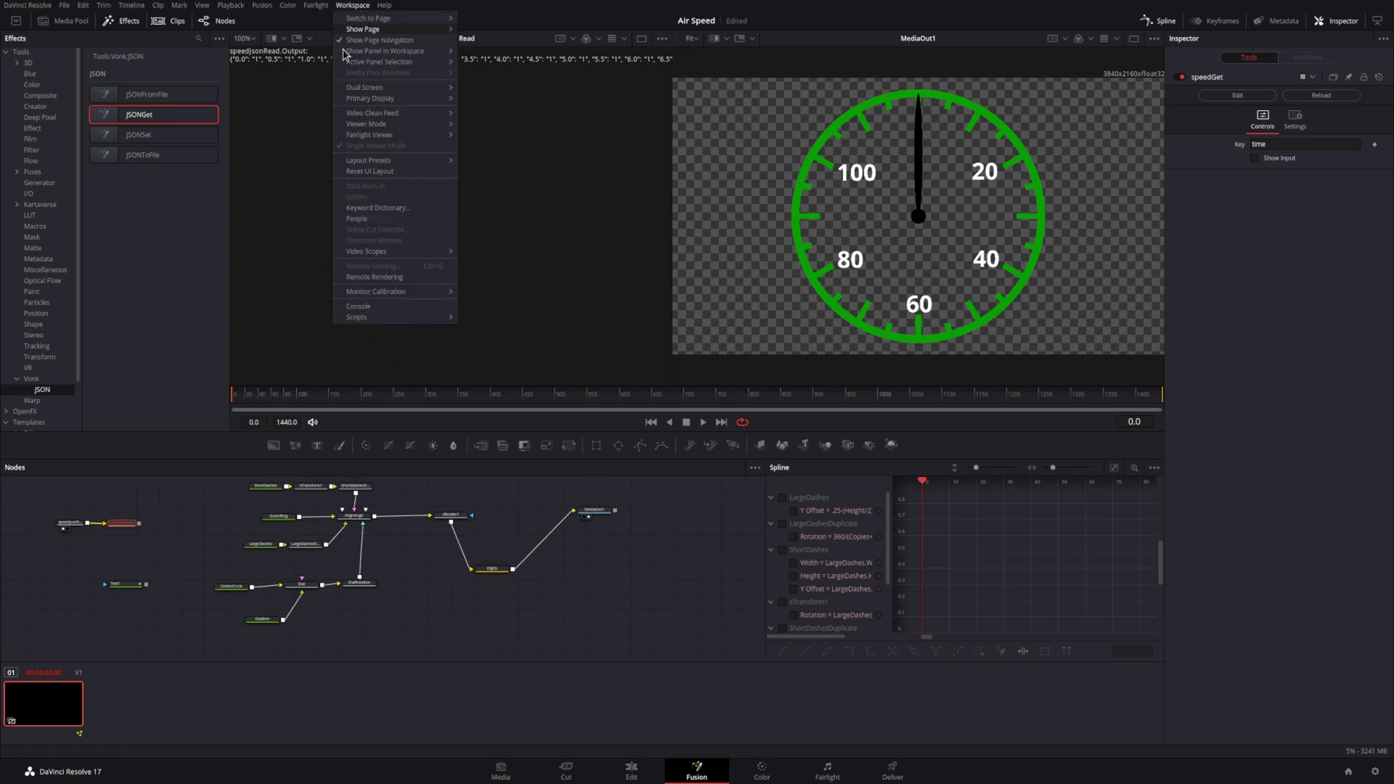
click(383, 307)
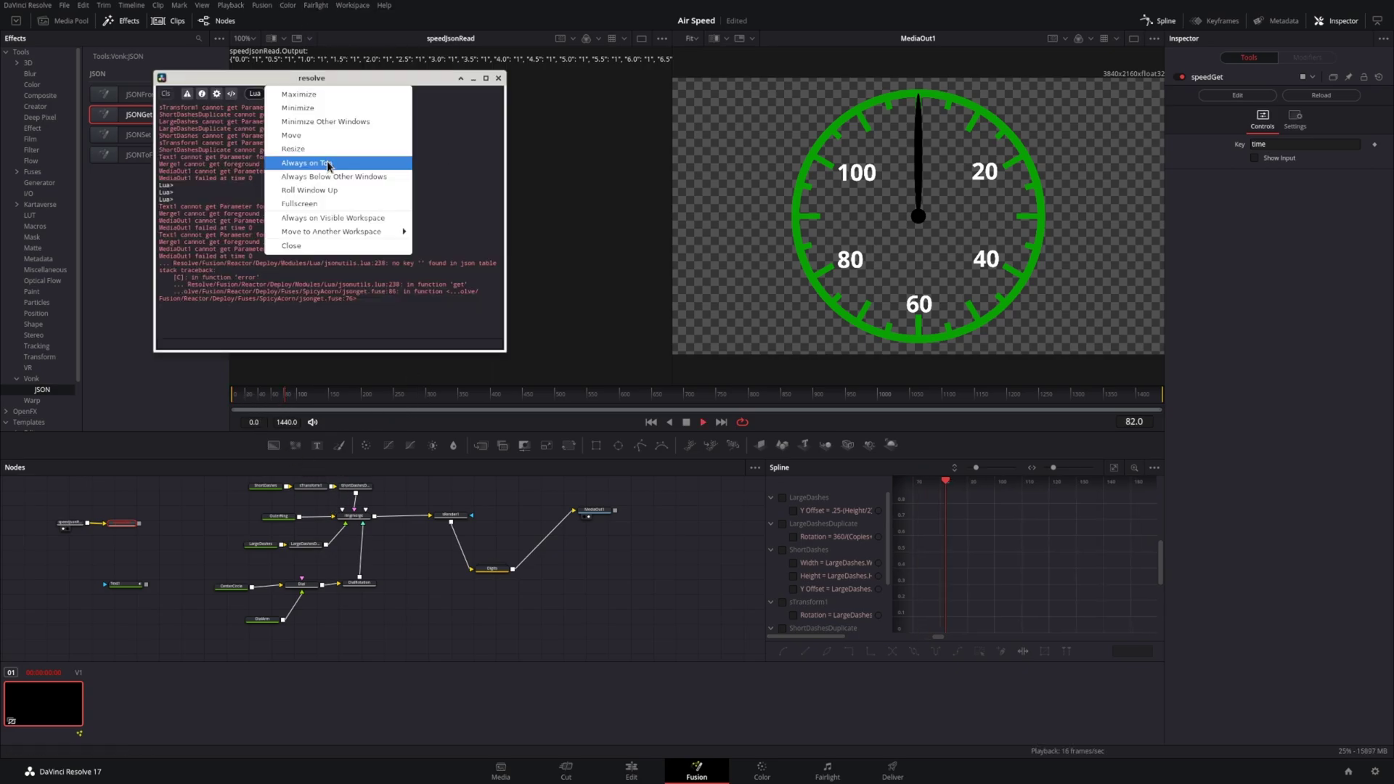
click(320, 162)
drag(359, 77, 282, 22)
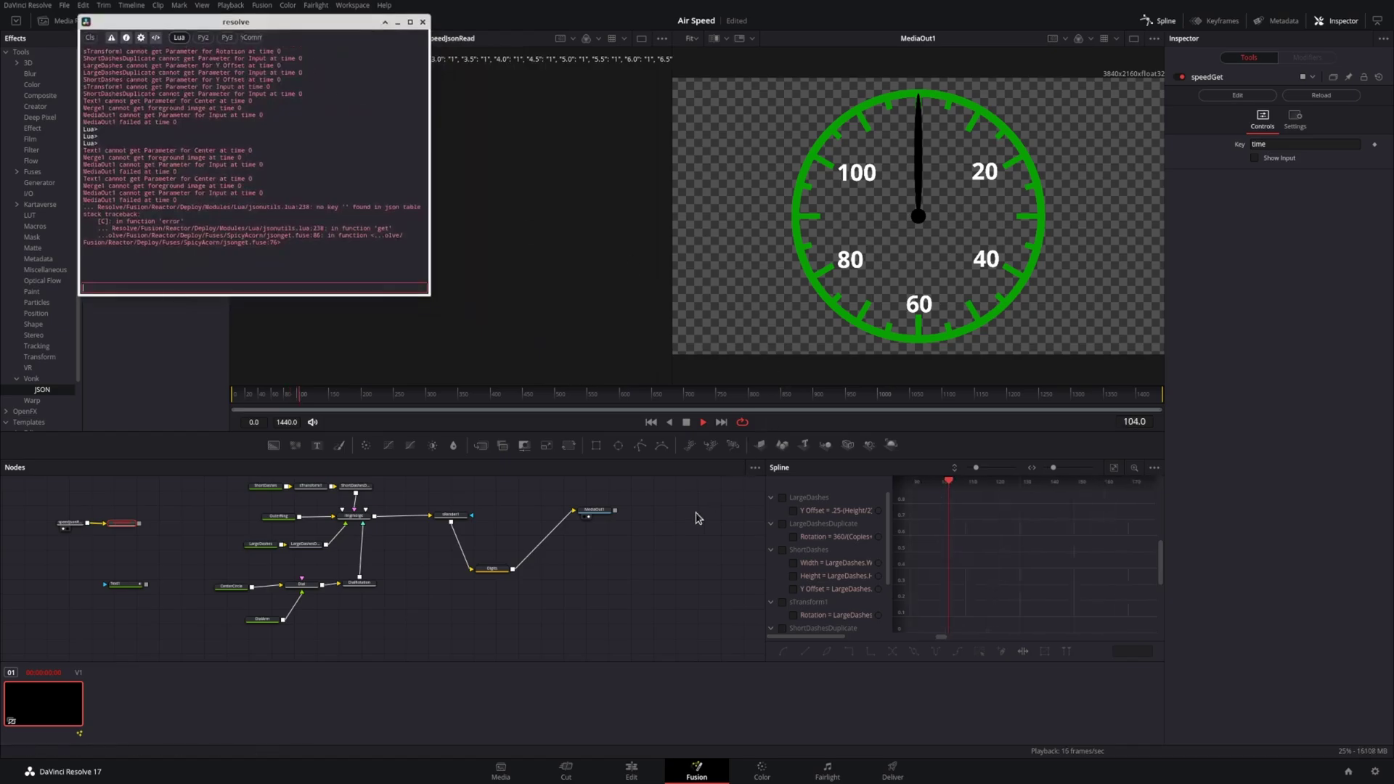
click(685, 422)
click(125, 584)
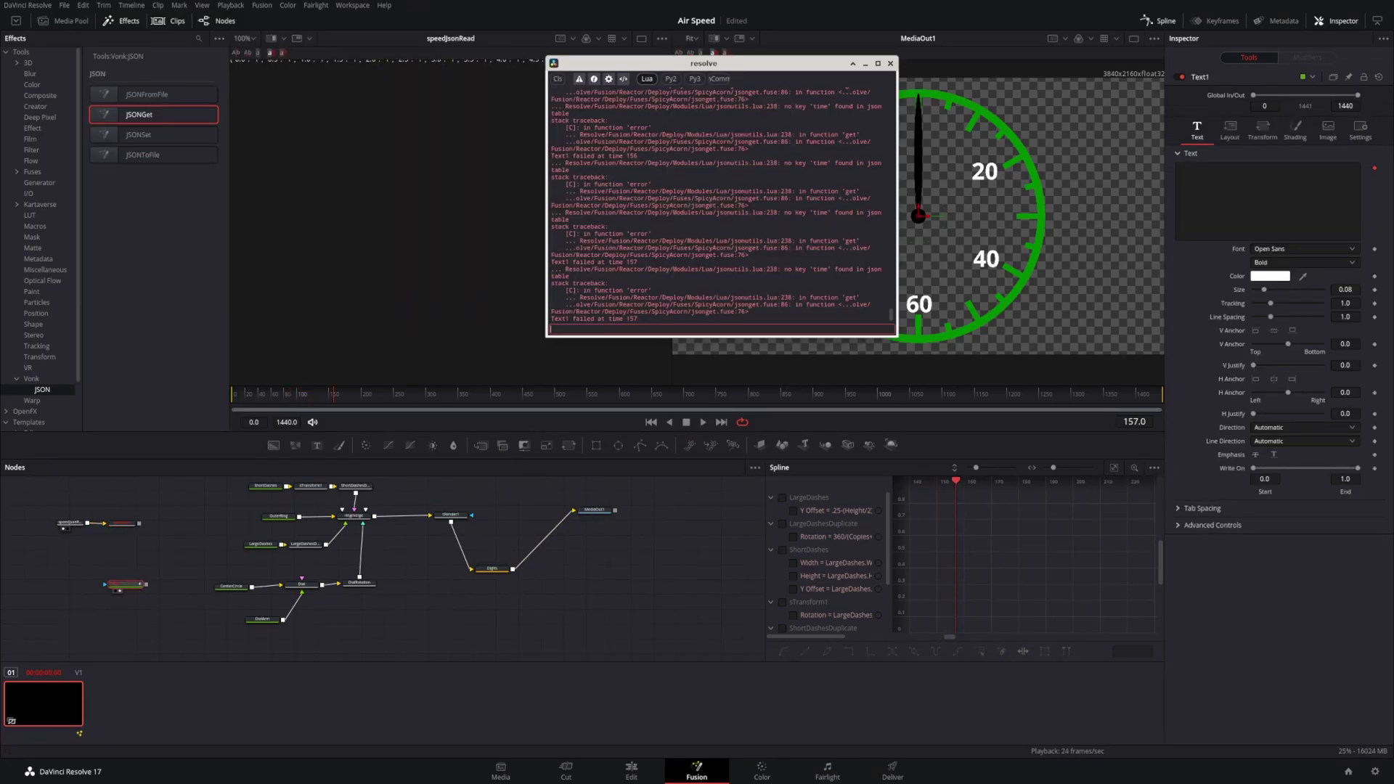
Step: Set speedGet's key to 454.0 from the JSON listing in the terminal, and look further up the listing for other entries
key(alt+Tab)
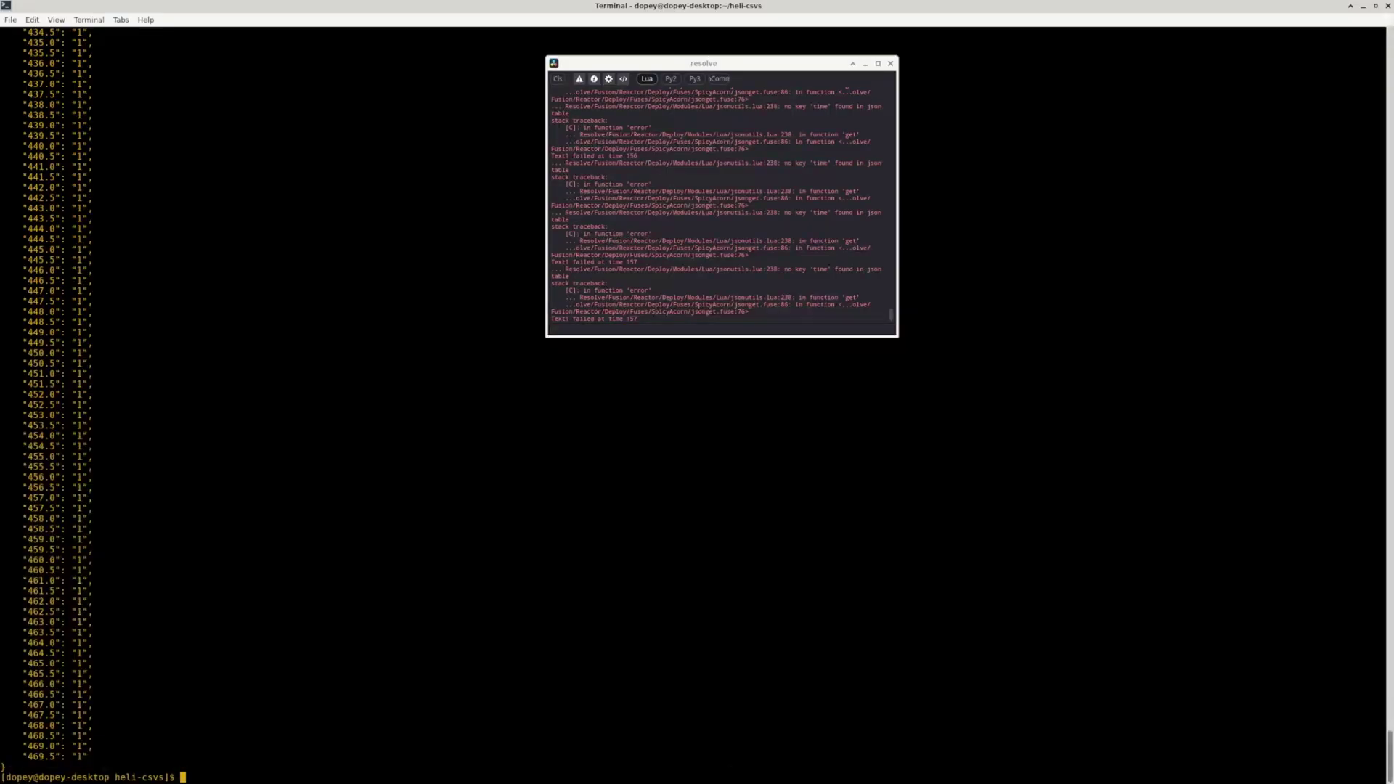
double_click(34, 434)
key(alt+Tab)
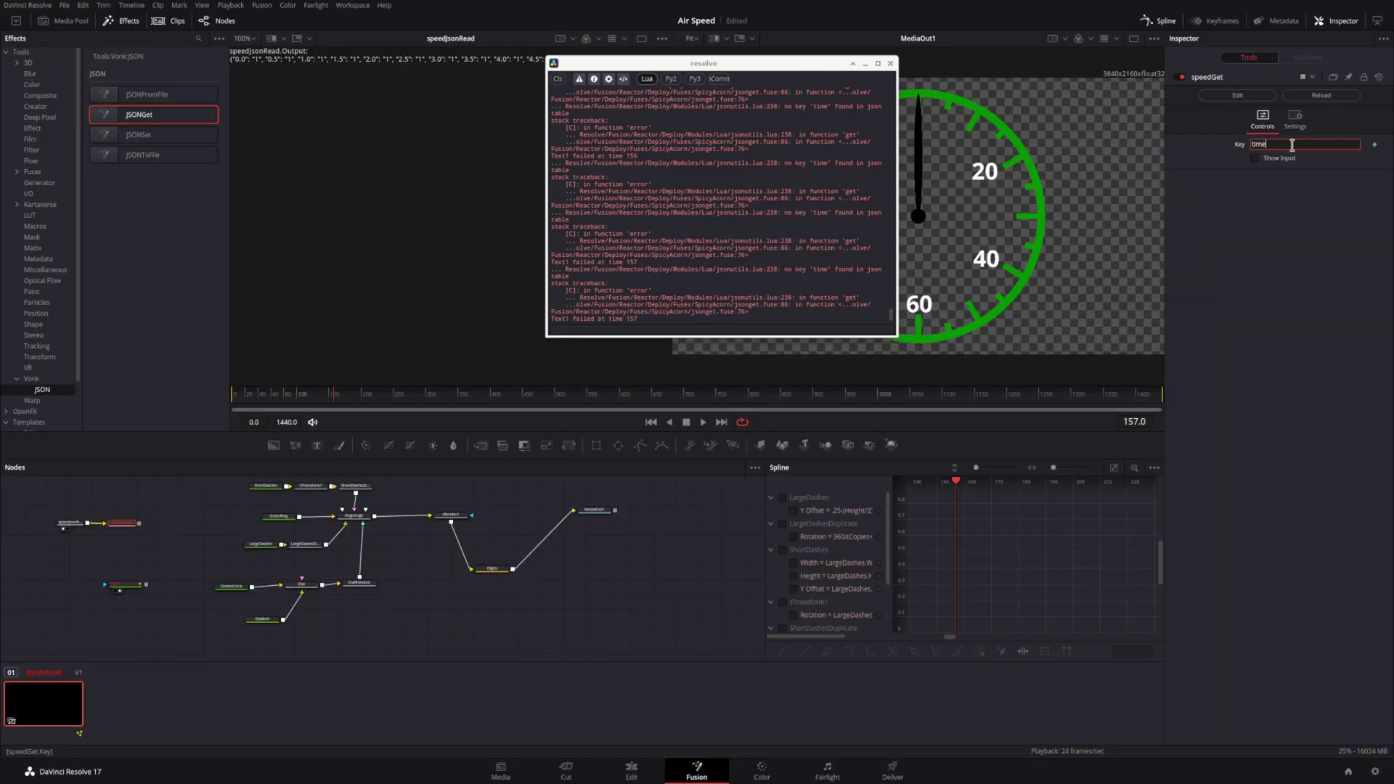
text(45)
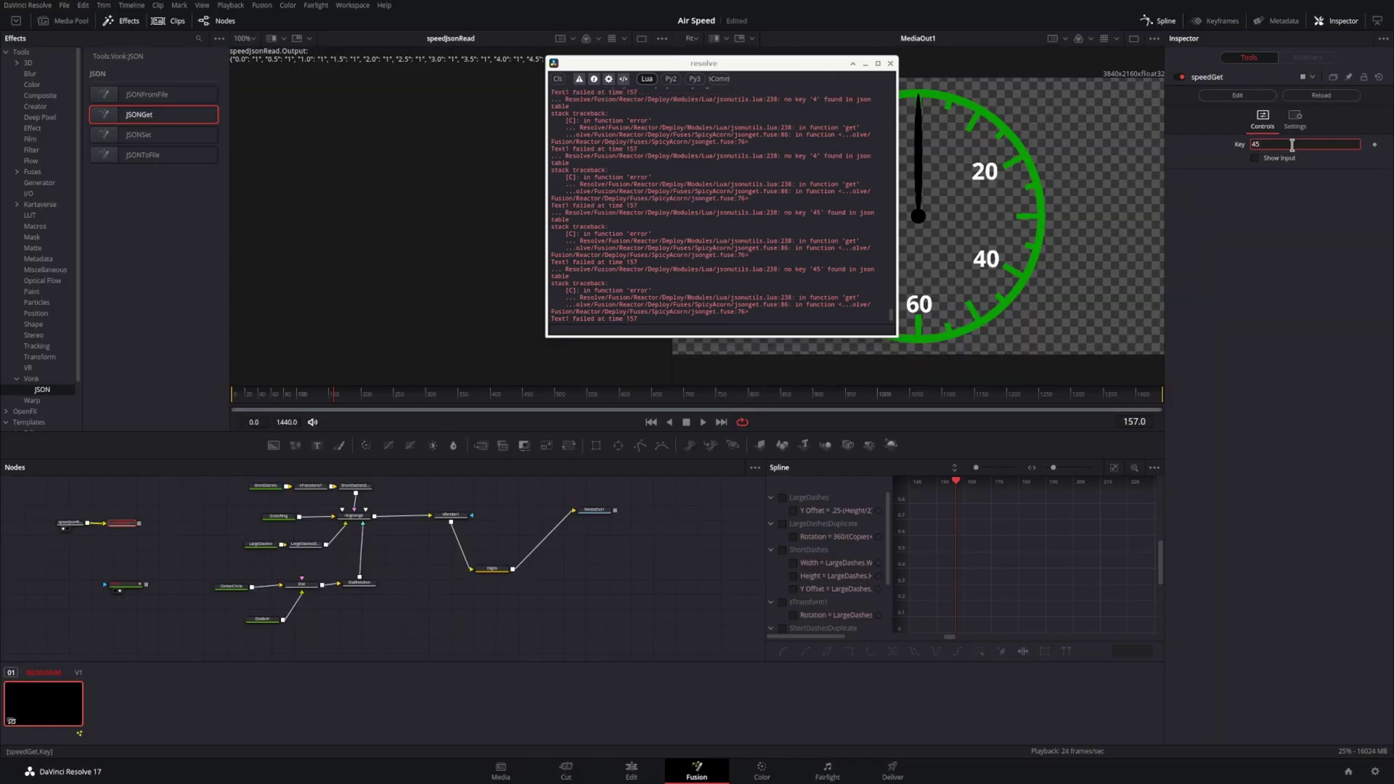
text(4.0)
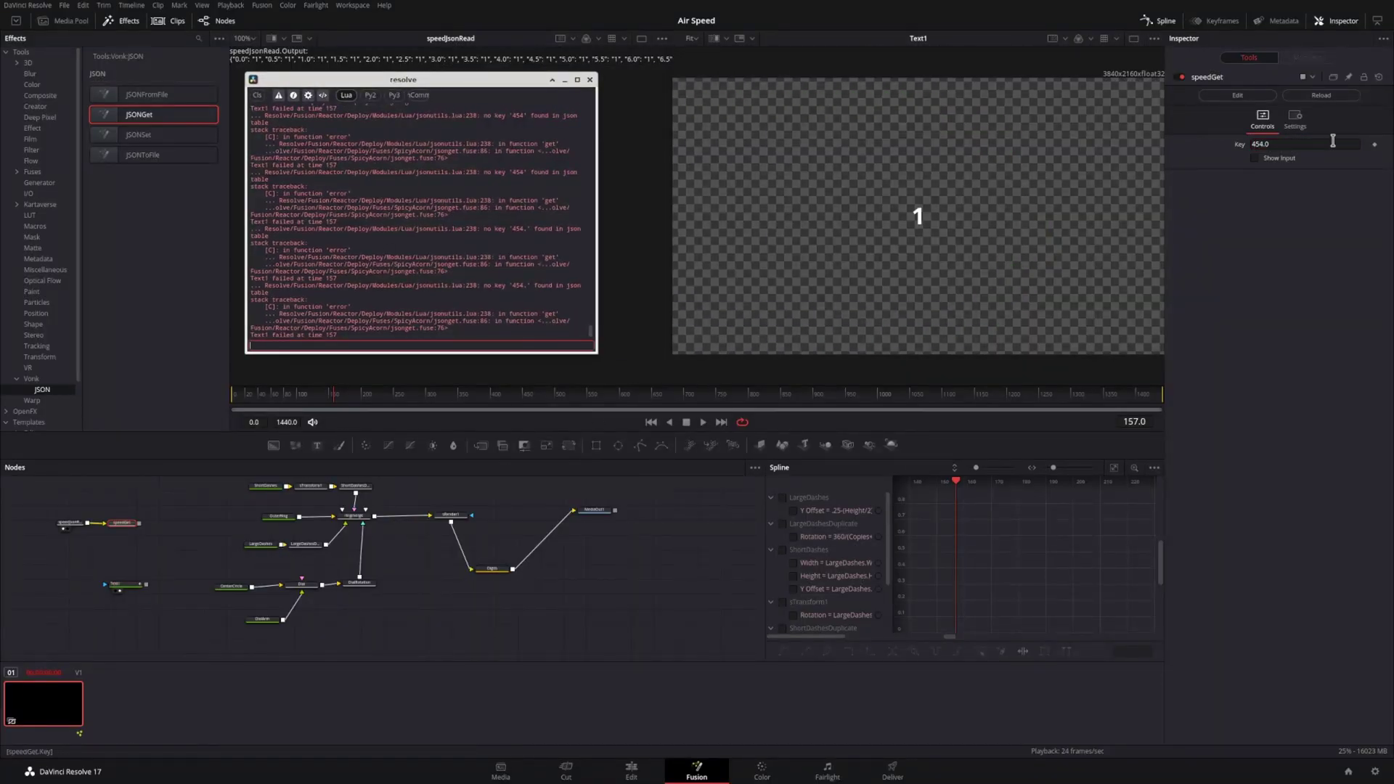
key(alt+Tab)
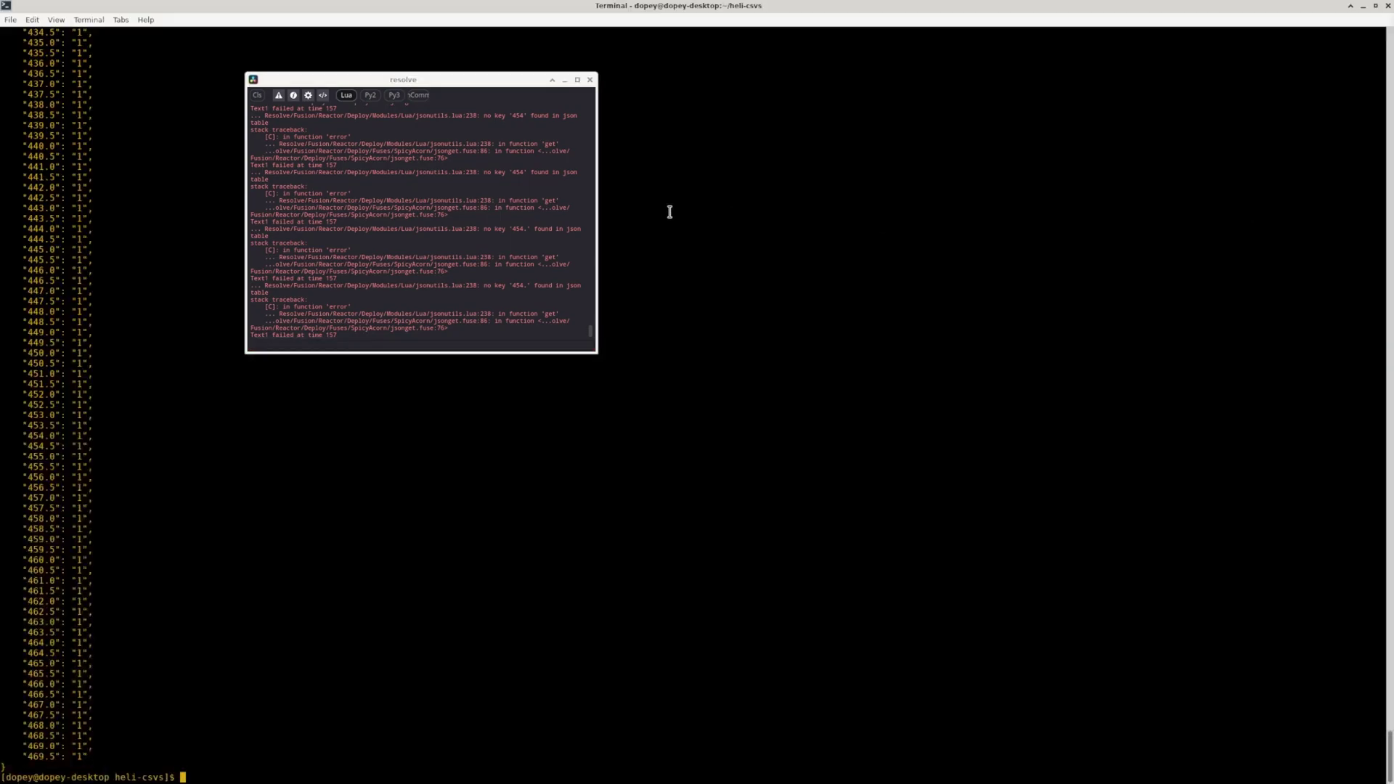
scroll(182, 495, up, 5)
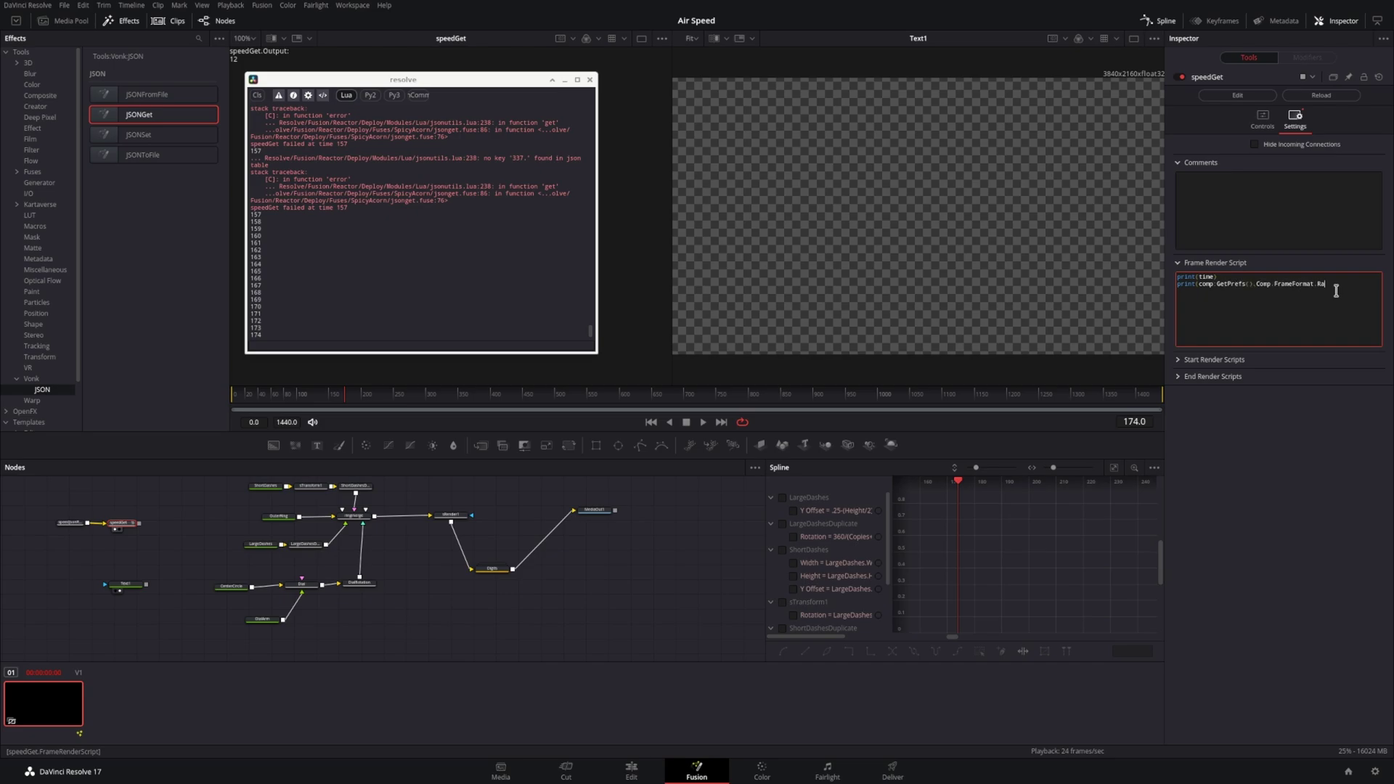
Step: In speedGet's Frame Render Script, store comp:GetPrefs().Comp.FrameFormat.Rate as fps and print time/fps
click(1232, 215)
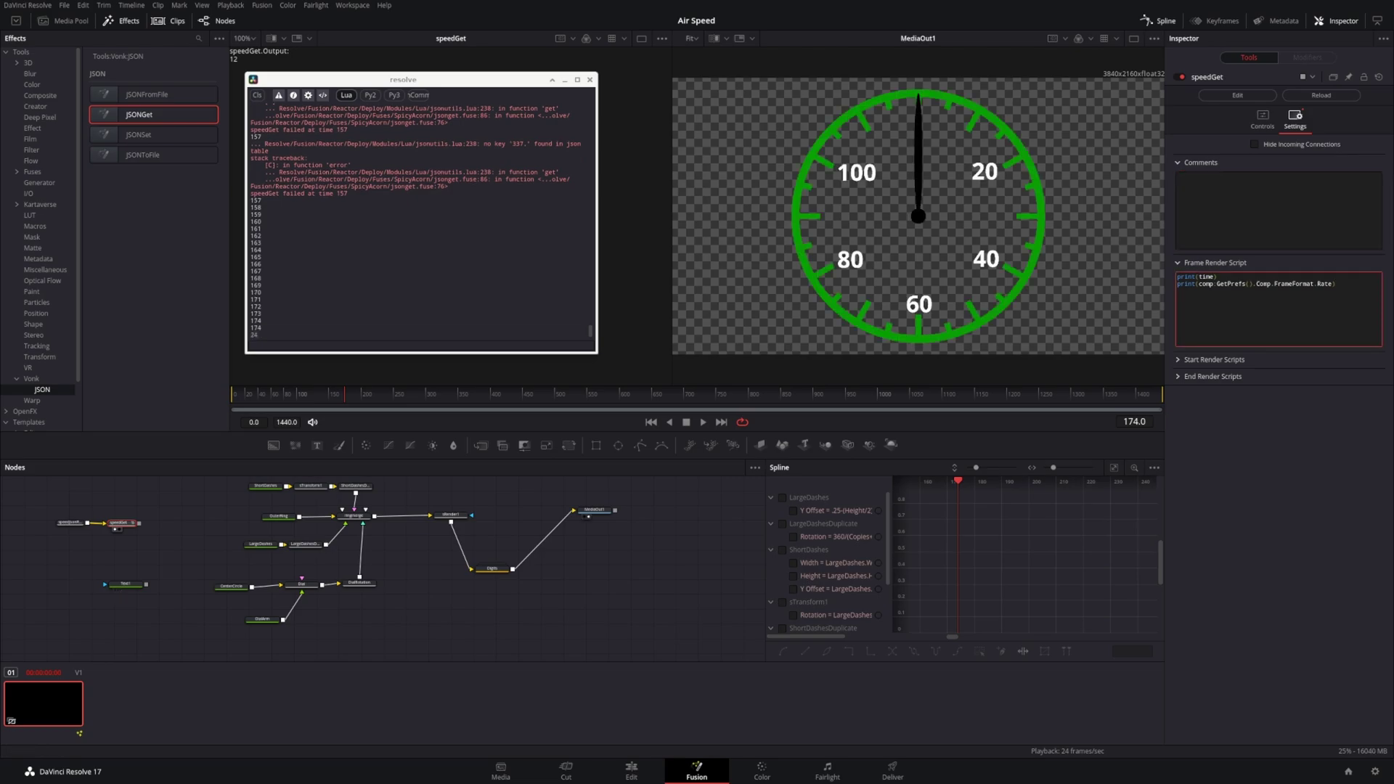
key(BackSpace)
key(BackSpace)
key(BackSpace)
key(BackSpace)
key(BackSpace)
key(BackSpace)
text(framerat)
key(BackSpace)
key(BackSpace)
key(BackSpace)
key(BackSpace)
key(BackSpace)
key(BackSpace)
key(BackSpace)
key(BackSpace)
text(fps=)
click(1348, 228)
click(1274, 299)
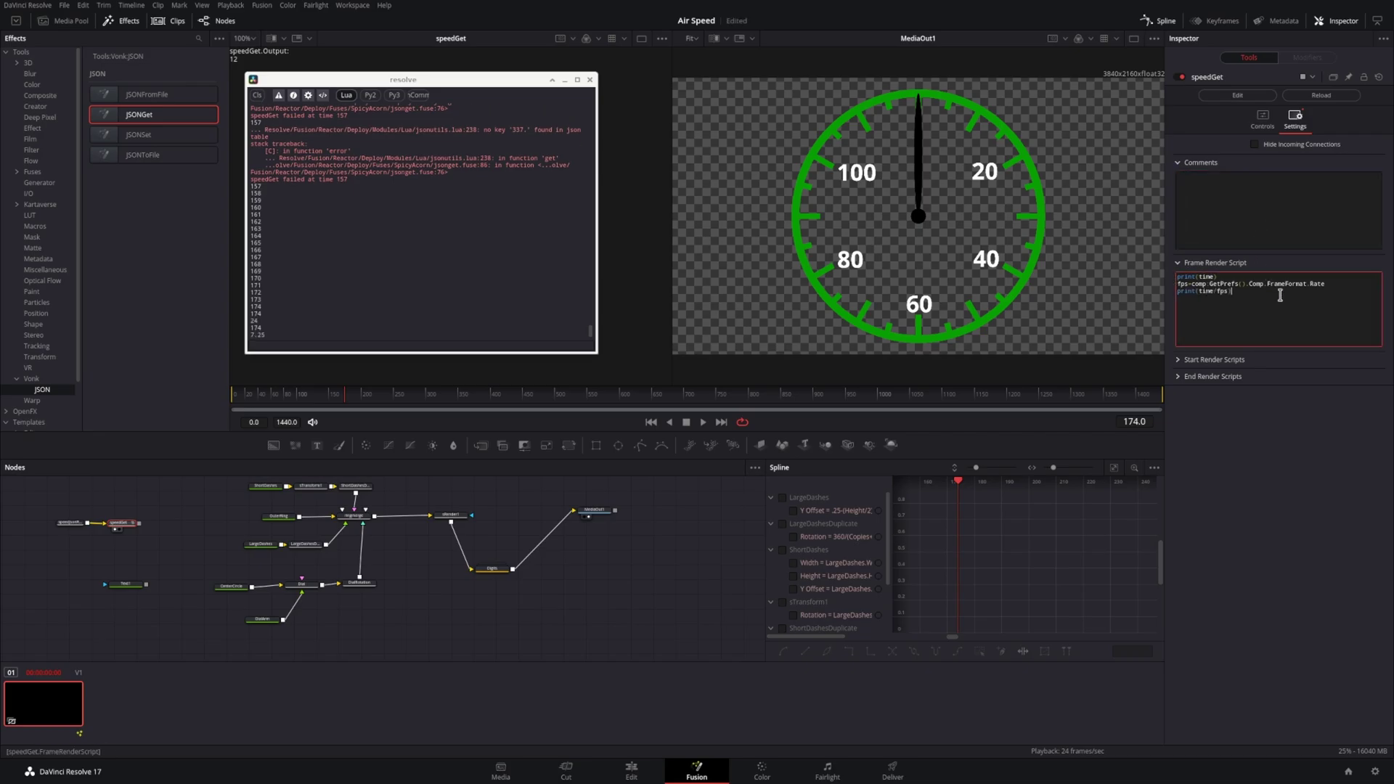
Step: Play the composition from the start to check the seconds printed in the console
click(650, 421)
click(702, 422)
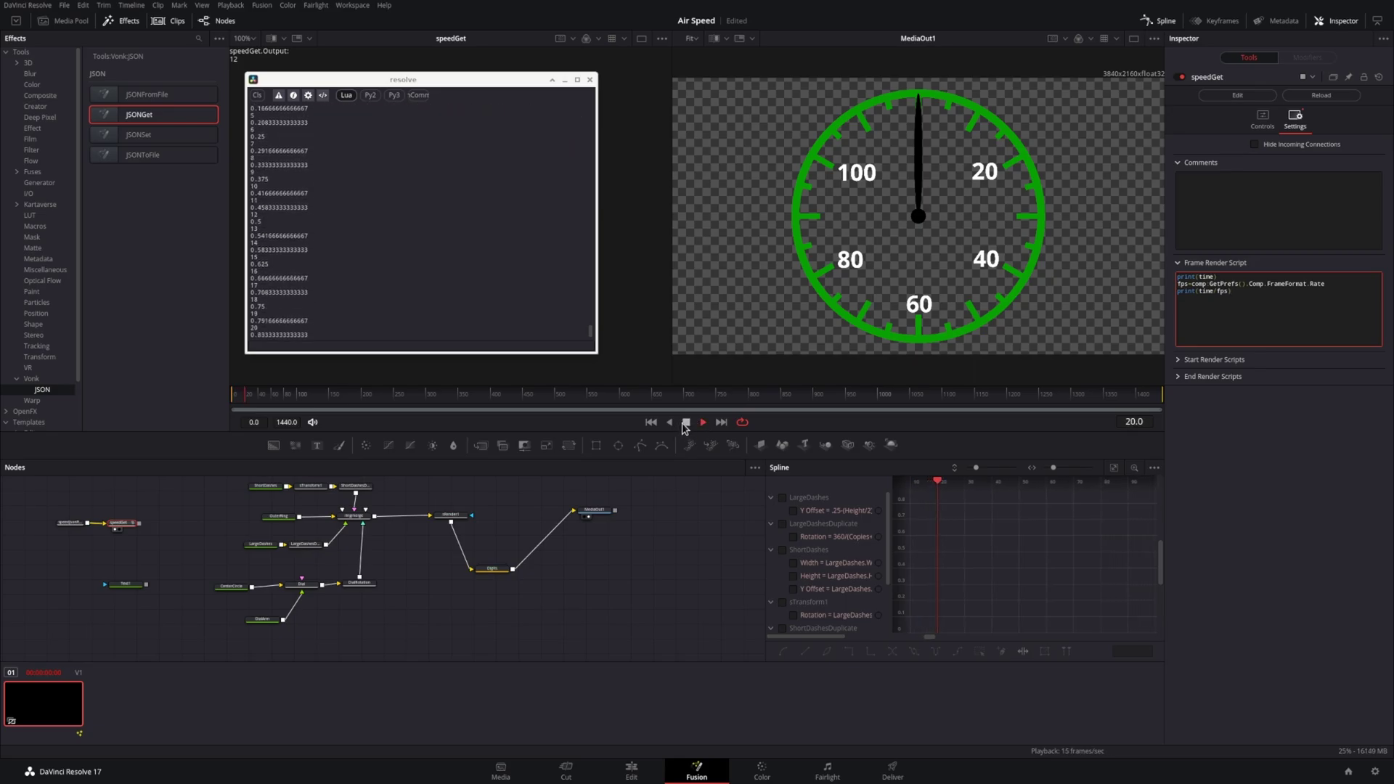
click(685, 423)
Step: Wrap the printed time/fps in string.format with '%.1f' and play the composition briefly to check the console output
text(string.format('%.2)
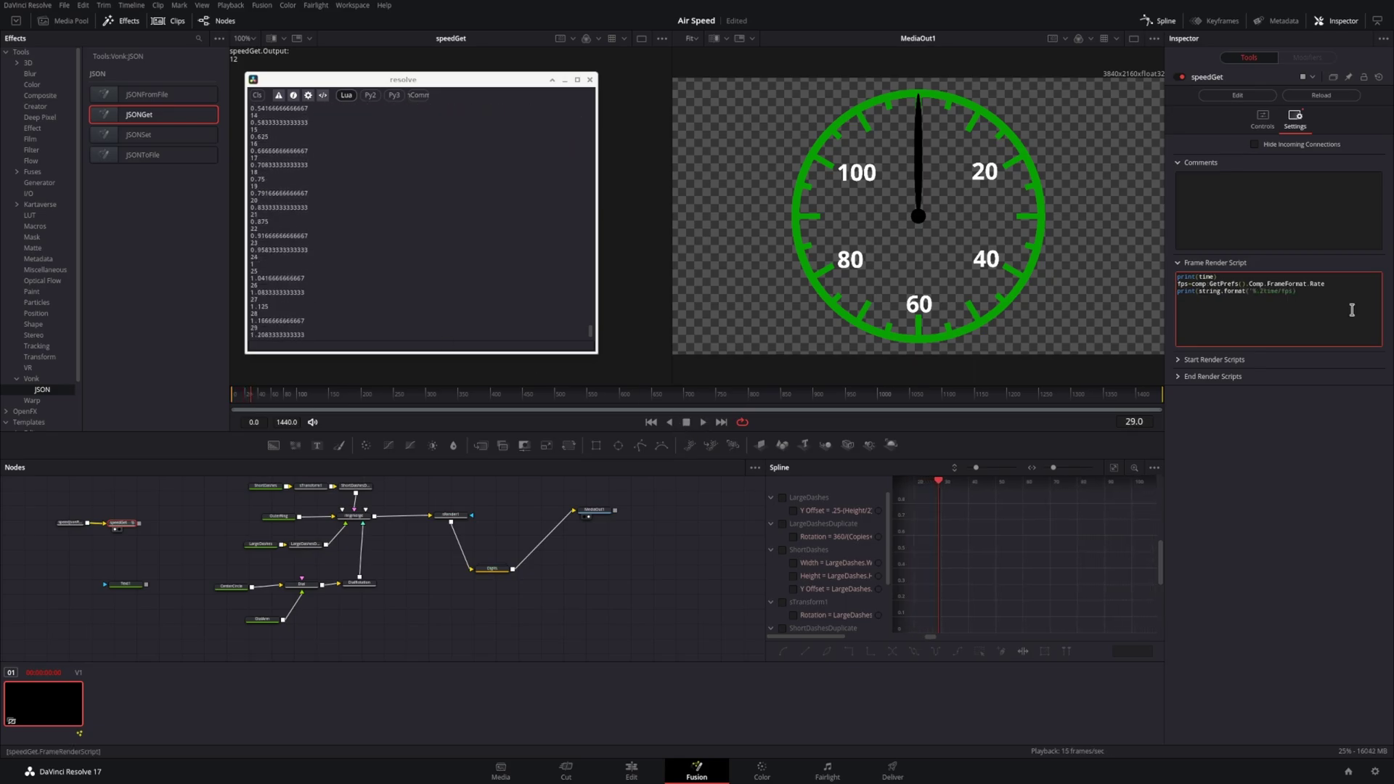
text(f',)
key(End)
text())
click(1343, 230)
click(1277, 296)
click(703, 422)
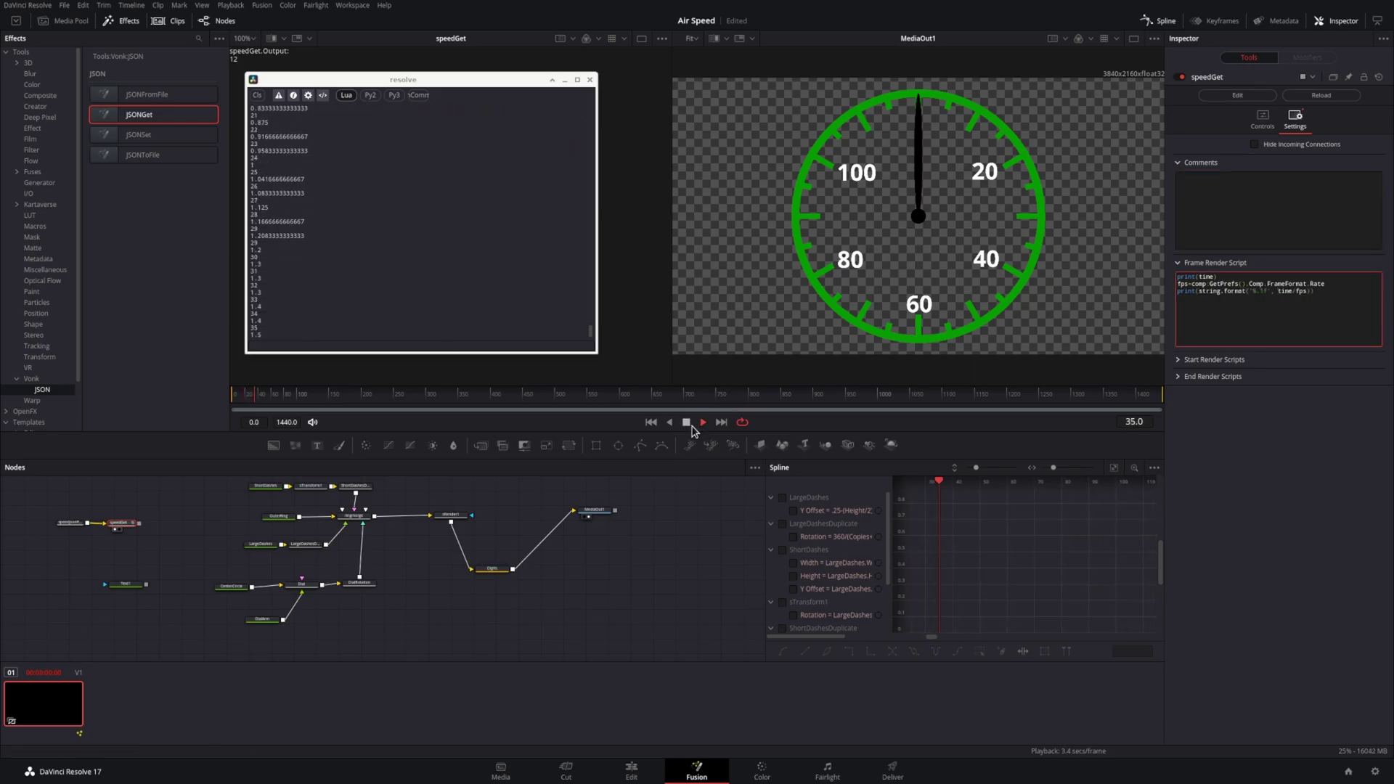
click(689, 423)
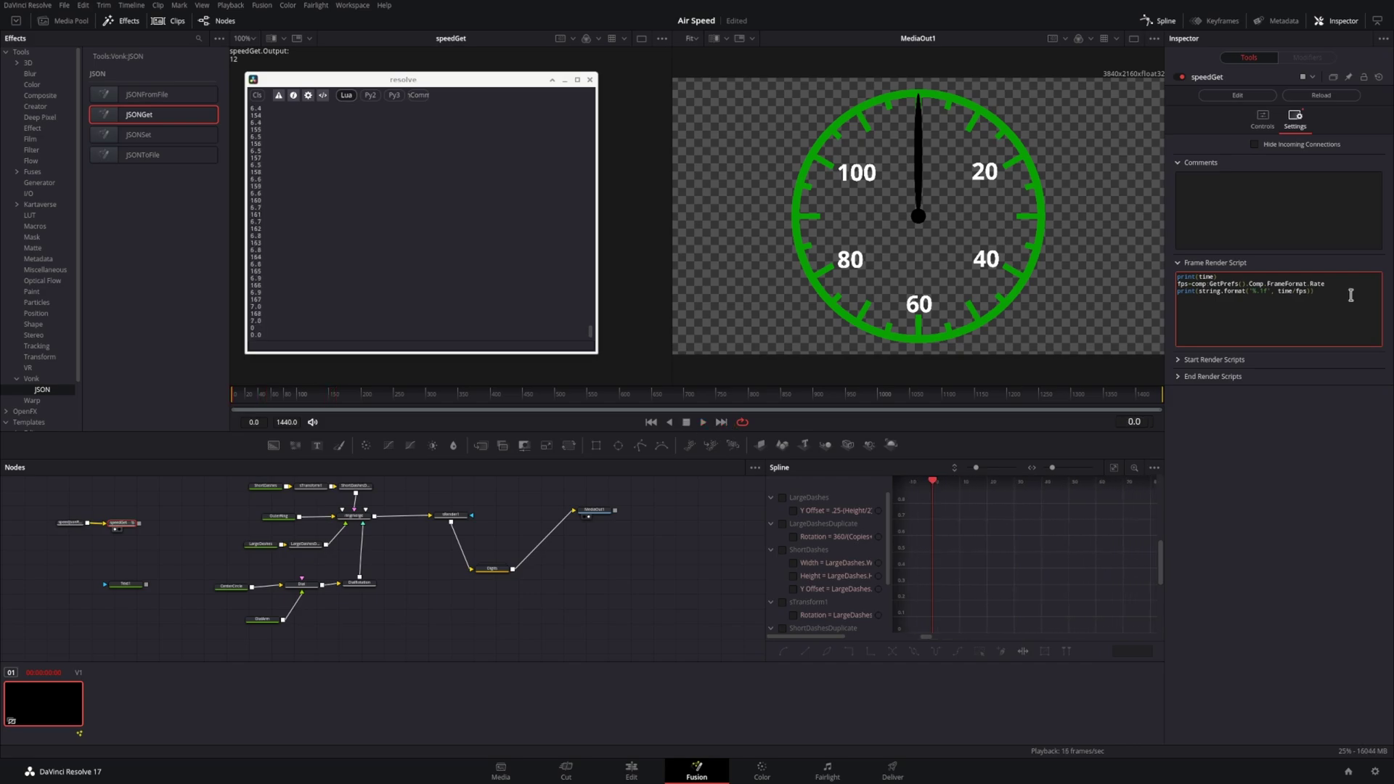
Step: Store the string.format result in a variable named seconds and add a print(seconds) line
key(Delete)
key(Delete)
key(Delete)
key(Delete)
key(Delete)
key(Delete)
text(seconds=)
key(End)
key(BackSpace)
key(Return)
text(print(seconds))
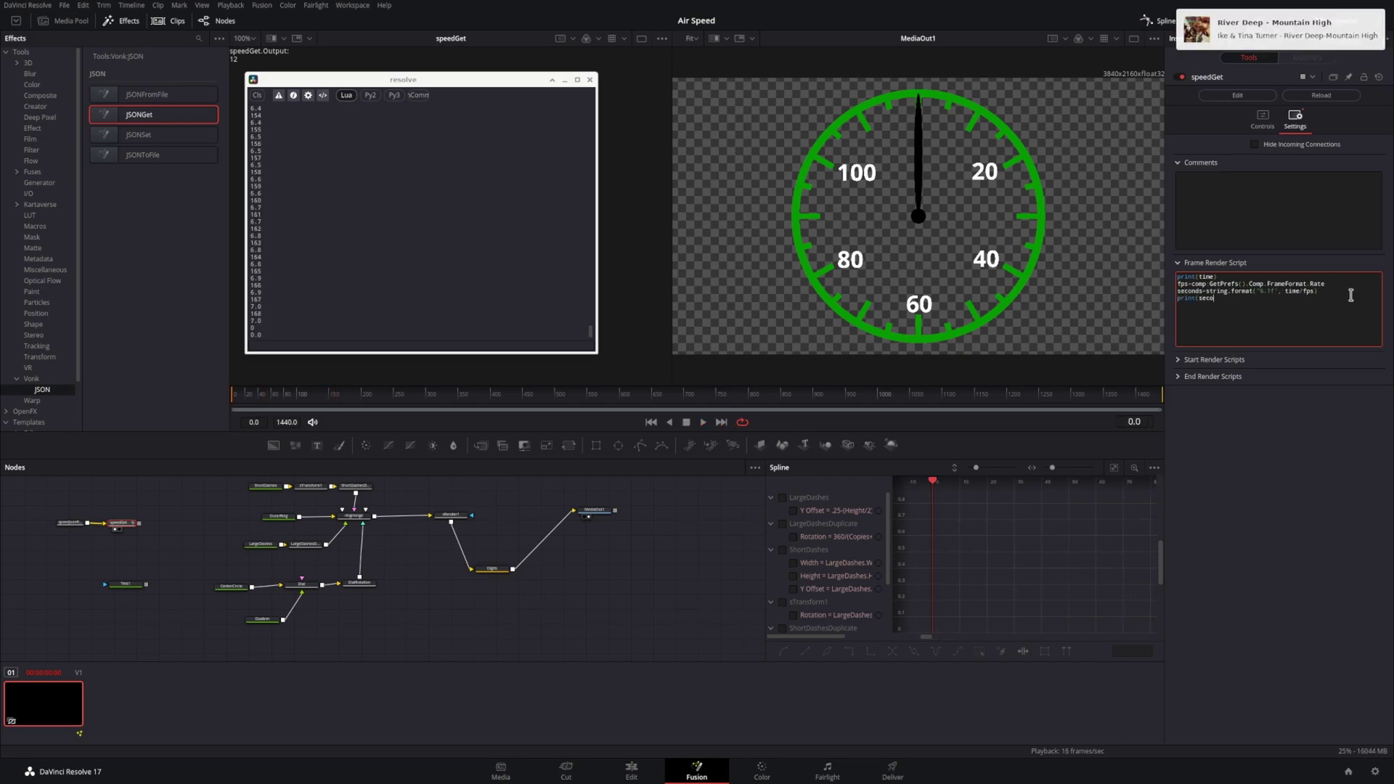
Step: Change the last script line to print seconds%.5 and apply the script
click(1289, 307)
text(%.5)
click(1285, 225)
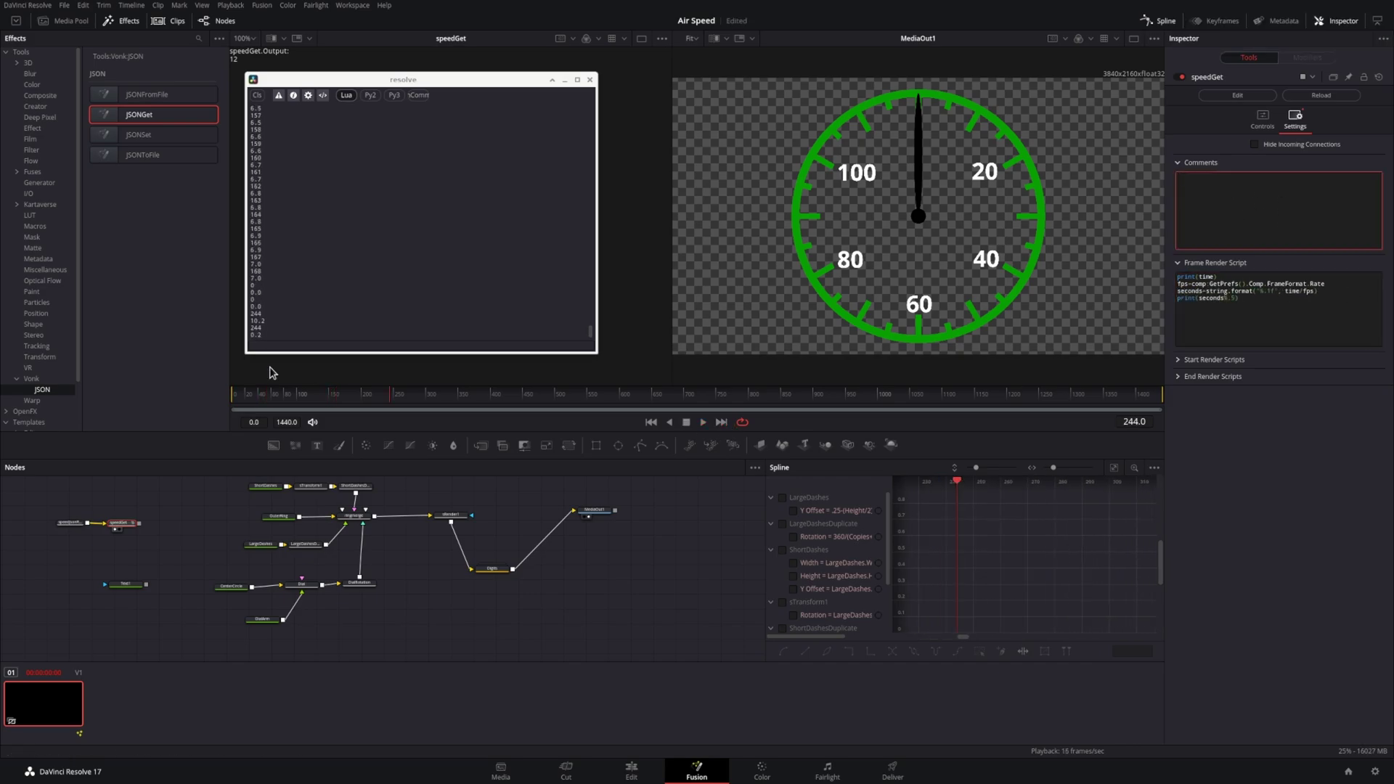
Step: Store seconds%.5 as modHalf and add an if block printing "I should get a value" when modHalf == 0, else "I should not"
click(1341, 306)
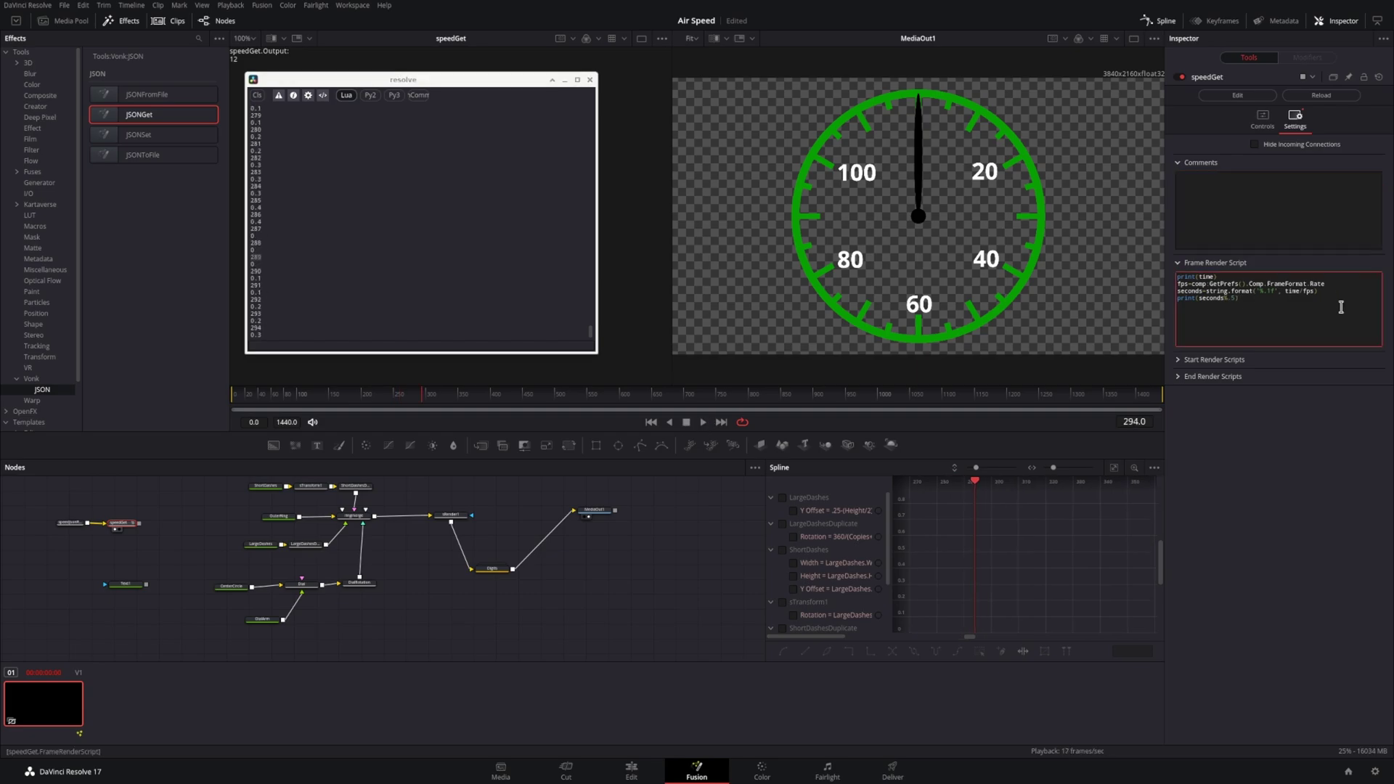
key(Home)
key(Delete)
key(Delete)
key(Delete)
key(Delete)
key(Delete)
key(Delete)
text(modHalf=)
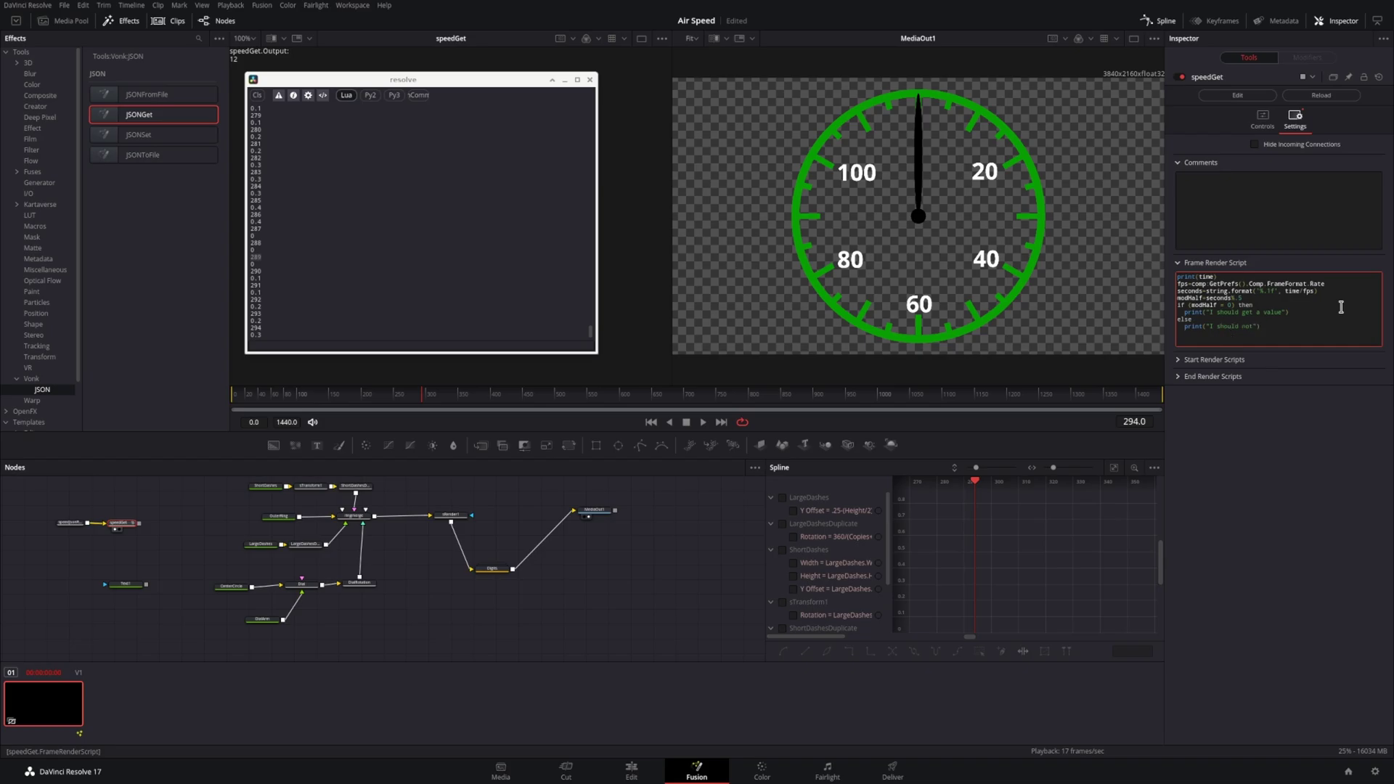
key(Return)
text(end)
click(1253, 222)
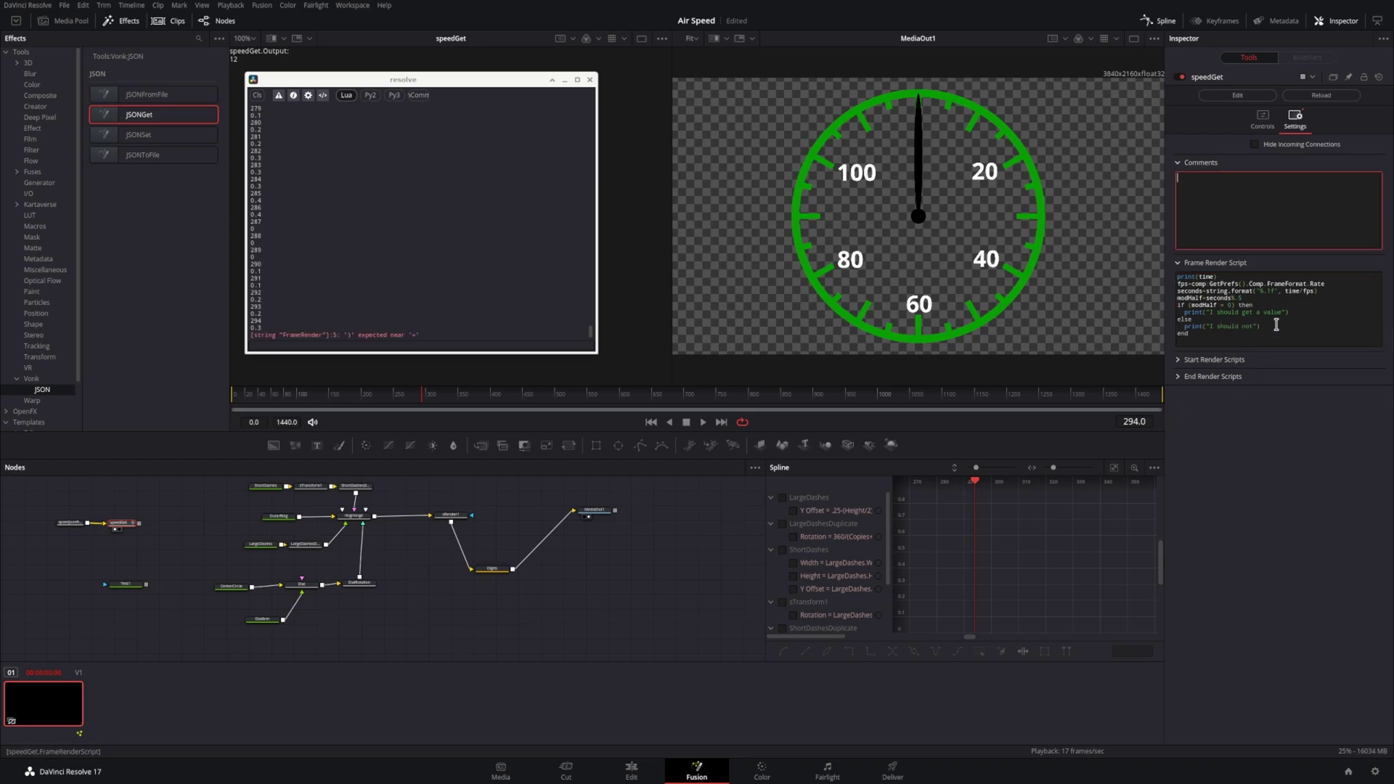
click(1210, 276)
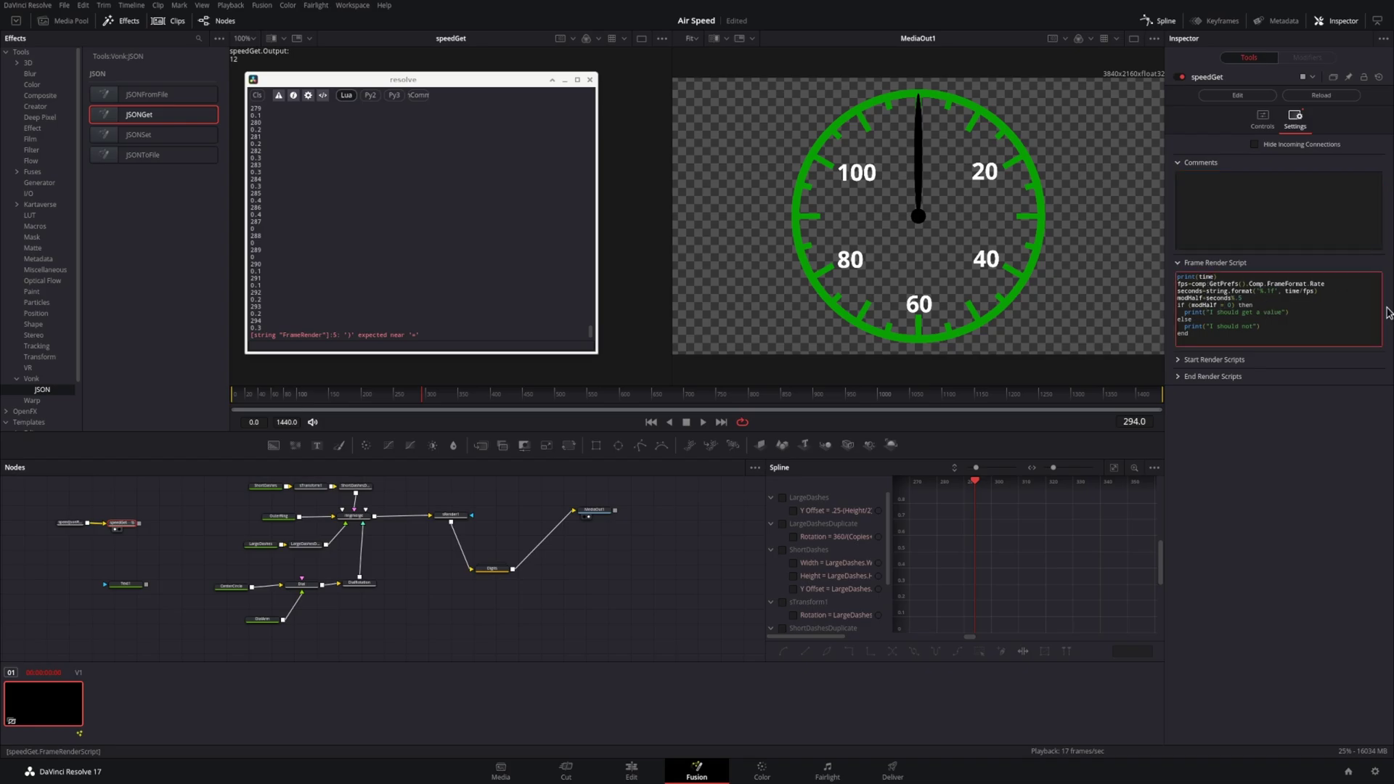
text(=)
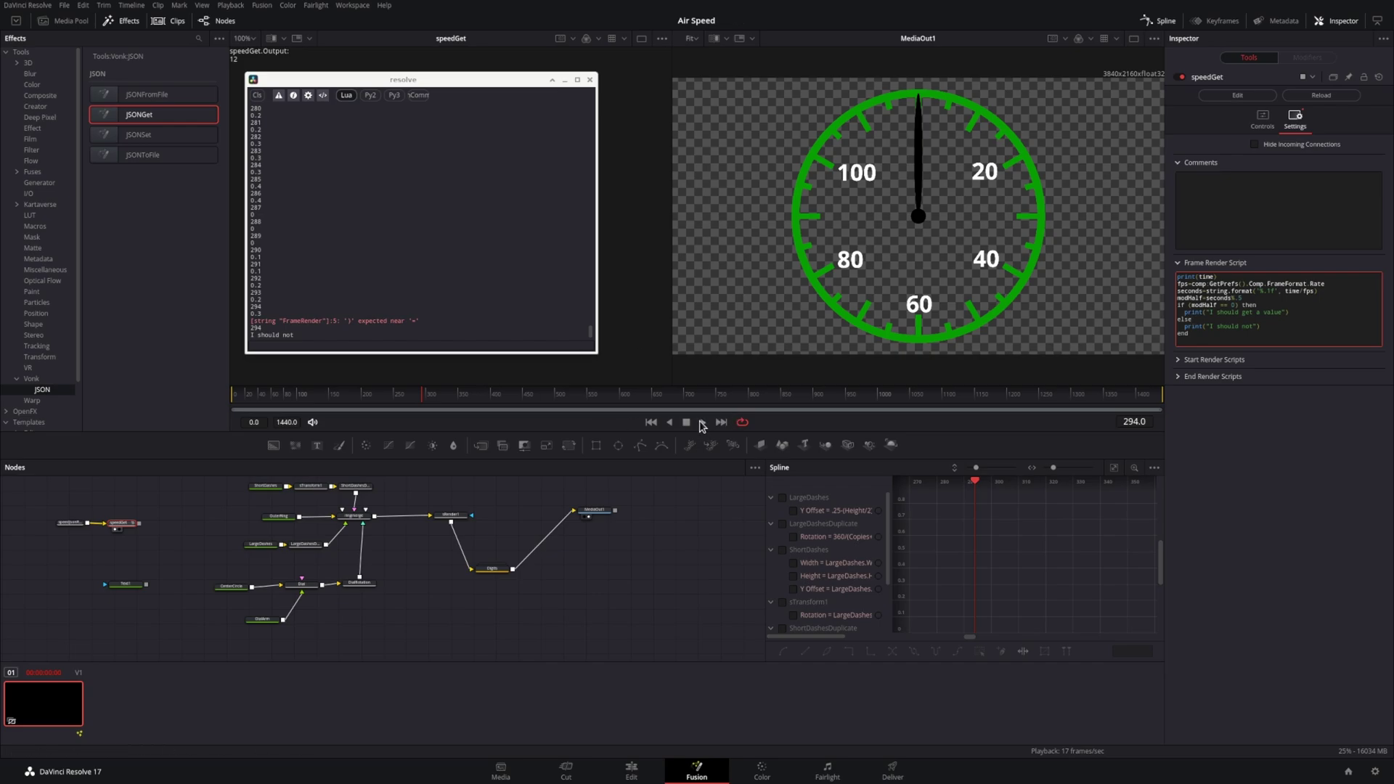
Step: Remove the print(time) line and the else branch, and replace the if branch's print with Self.Key=seconds in the frame render script
click(1222, 318)
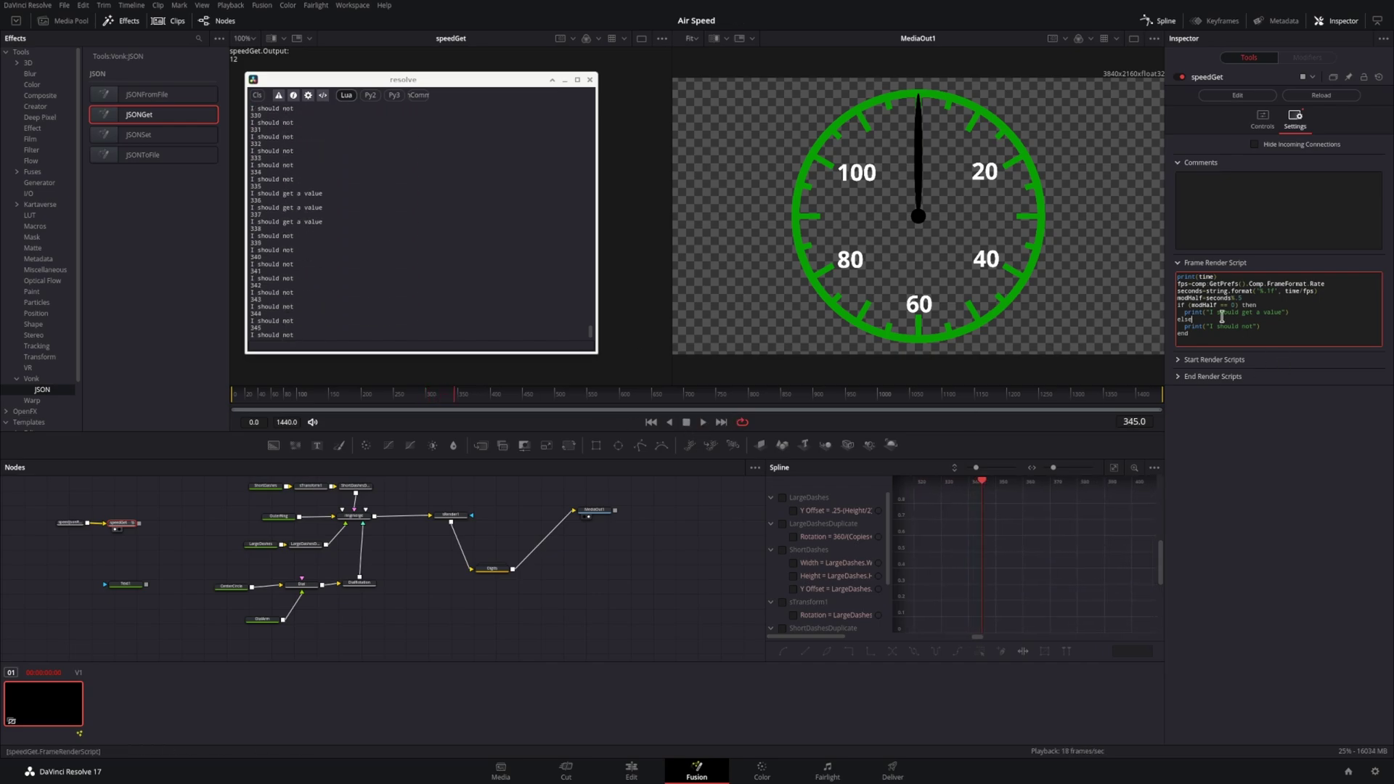
drag(1207, 334, 1178, 320)
key(BackSpace)
key(BackSpace)
key(BackSpace)
key(BackSpace)
key(BackSpace)
key(BackSpace)
key(BackSpace)
key(BackSpace)
key(BackSpace)
key(BackSpace)
key(BackSpace)
key(BackSpace)
key(BackSpace)
key(BackSpace)
key(BackSpace)
key(BackSpace)
key(BackSpace)
key(BackSpace)
key(BackSpace)
key(BackSpace)
key(BackSpace)
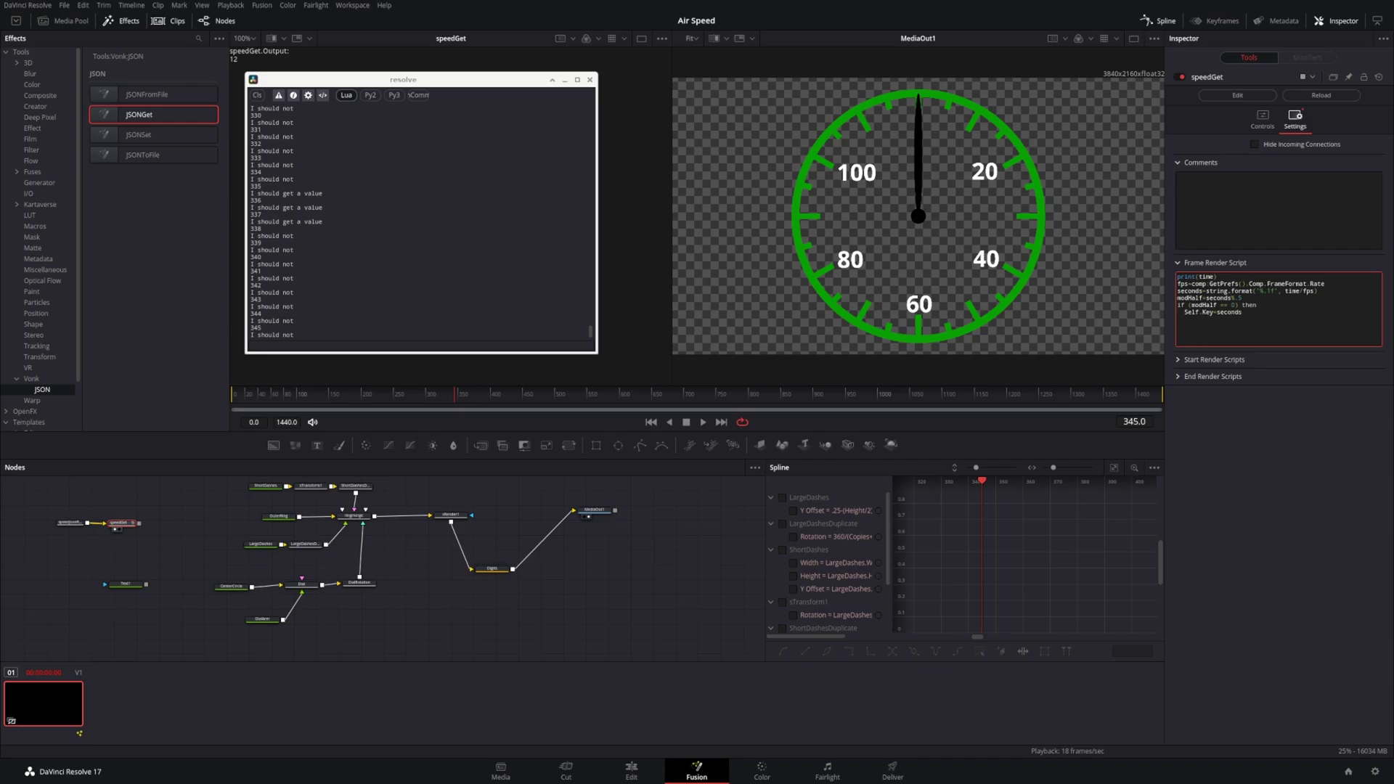
key(BackSpace)
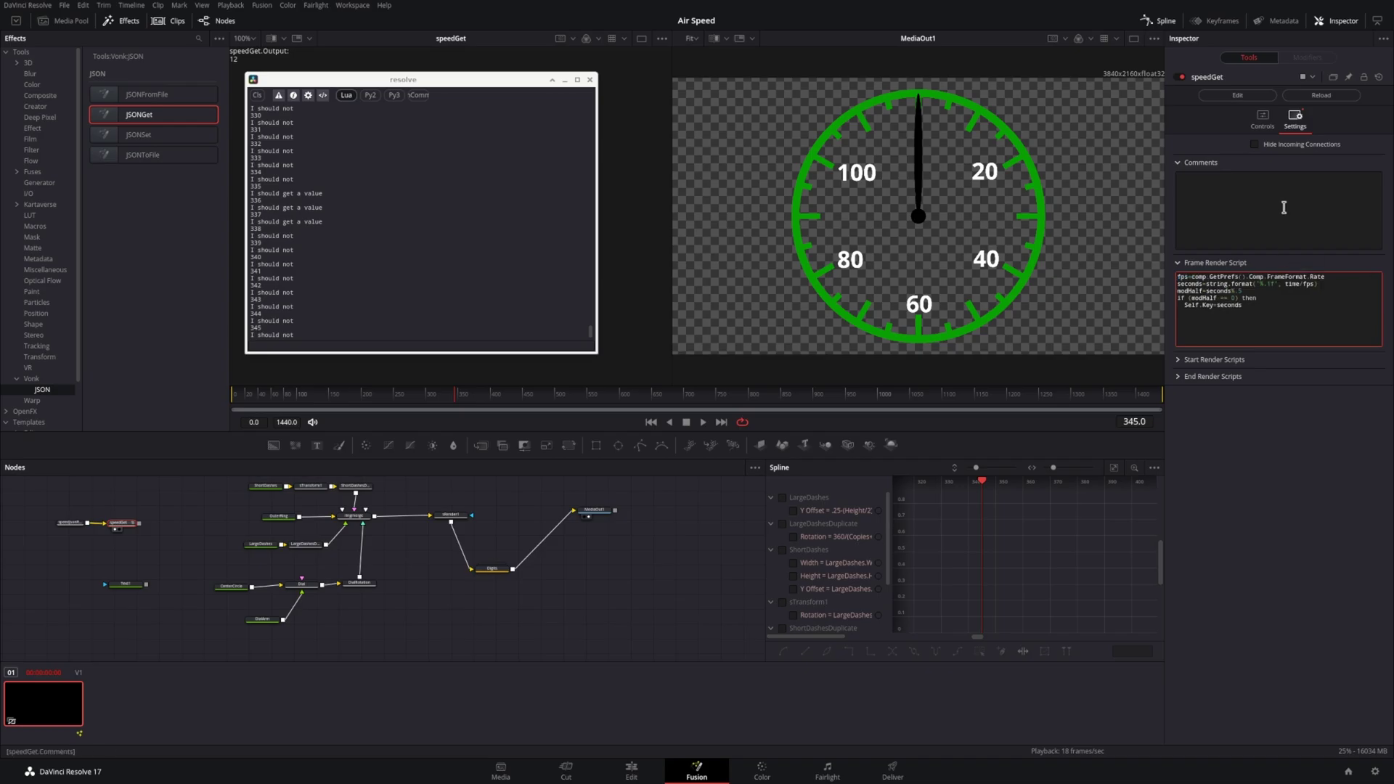
Step: Close the if block with end, apply the frame render script and play the composition briefly to check the console
click(1284, 208)
click(1263, 305)
text(end)
click(1309, 202)
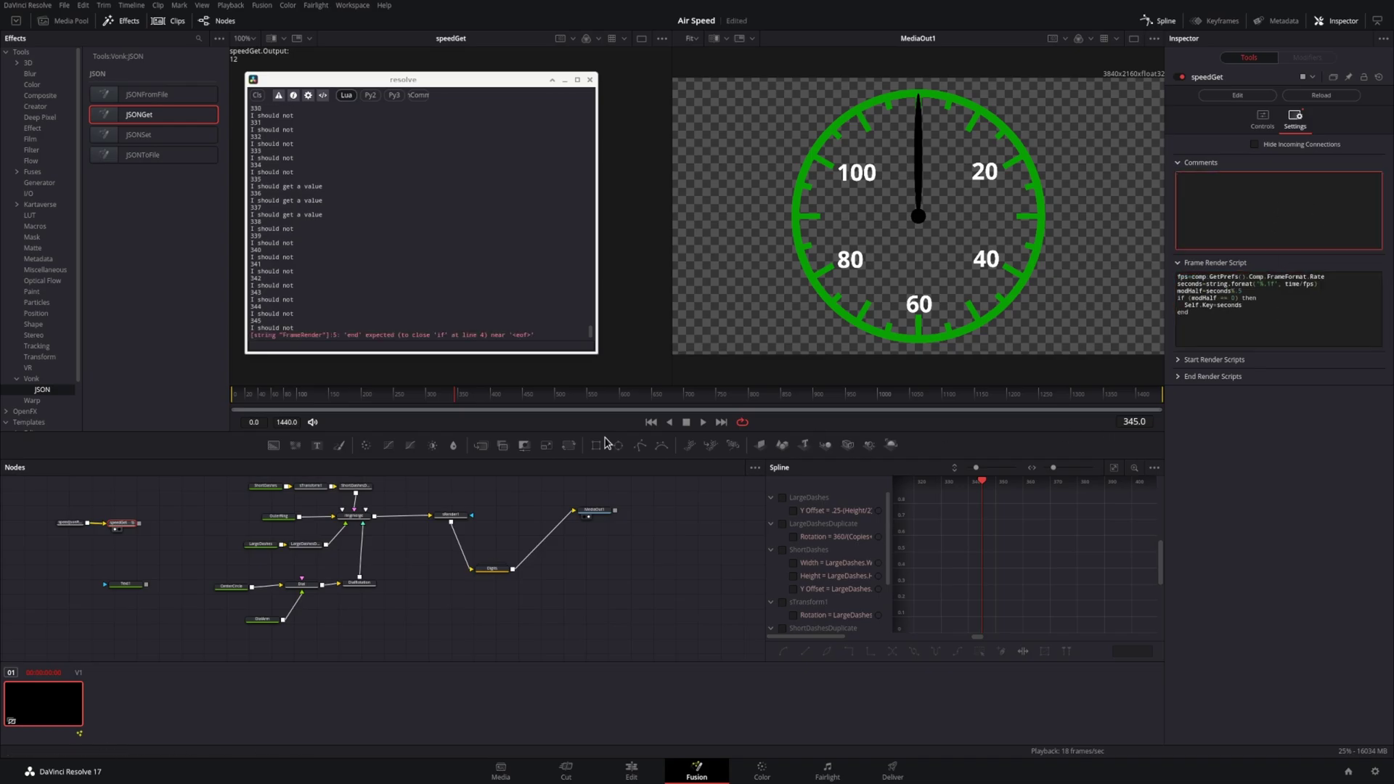
click(704, 423)
click(686, 423)
click(653, 423)
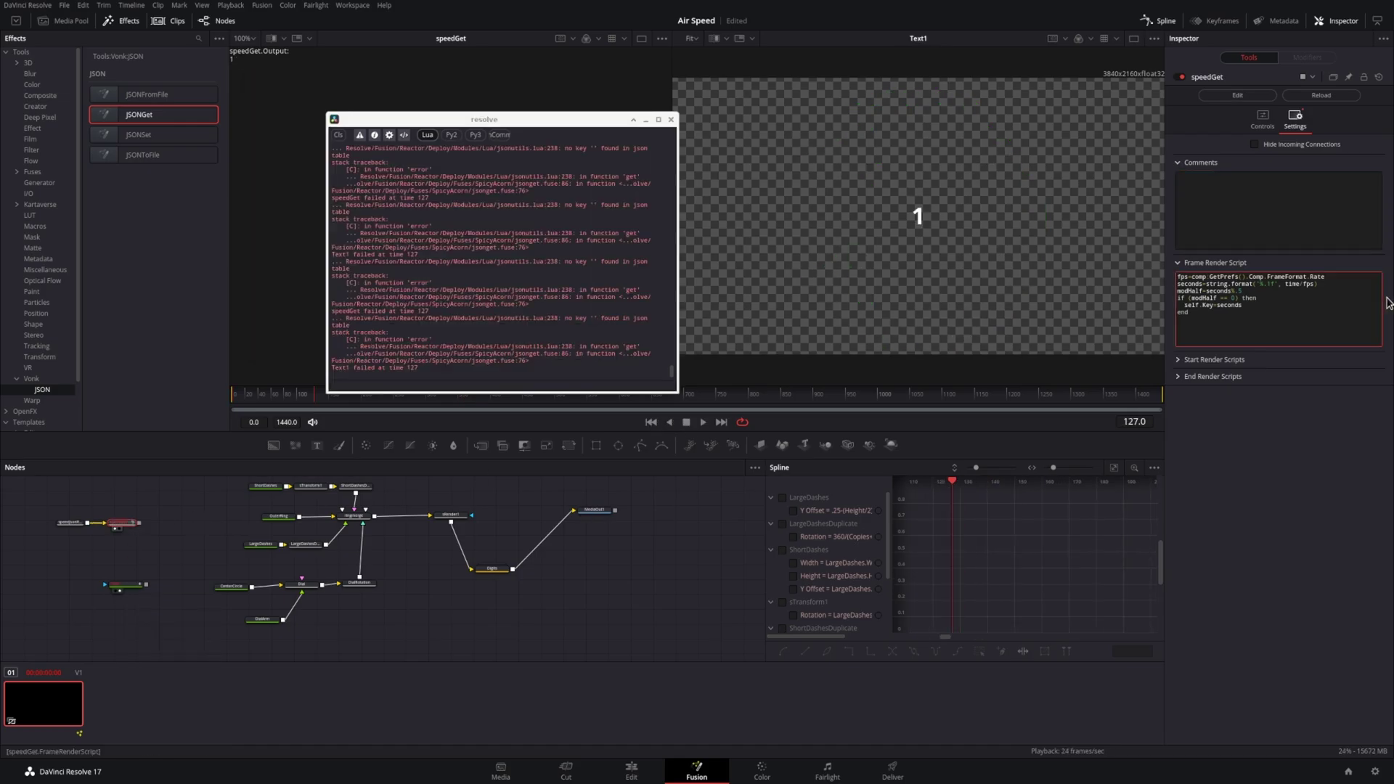
Step: Surround self.Key=seconds with print("Setting Key") and print("Key Set") lines and apply the script
key(Return)
text(print("Key Set)
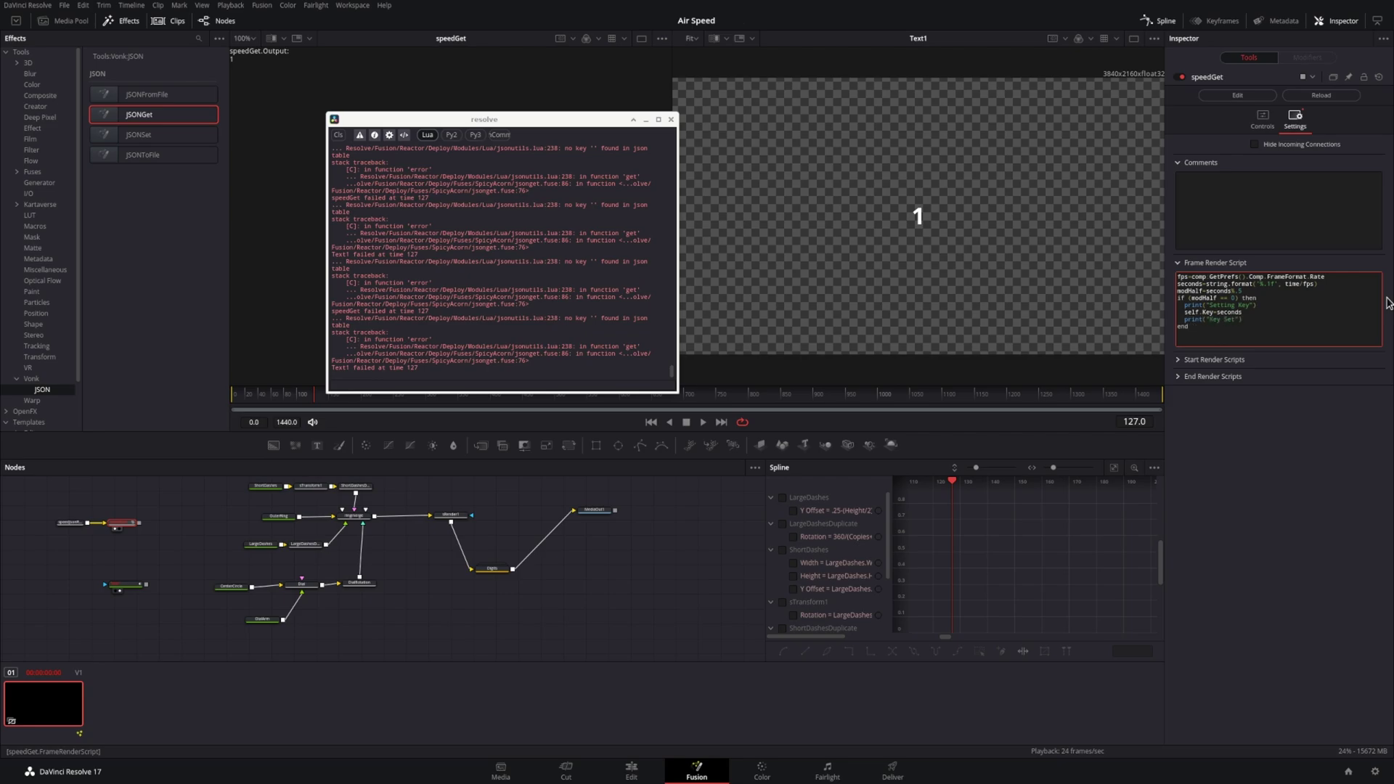
click(1258, 201)
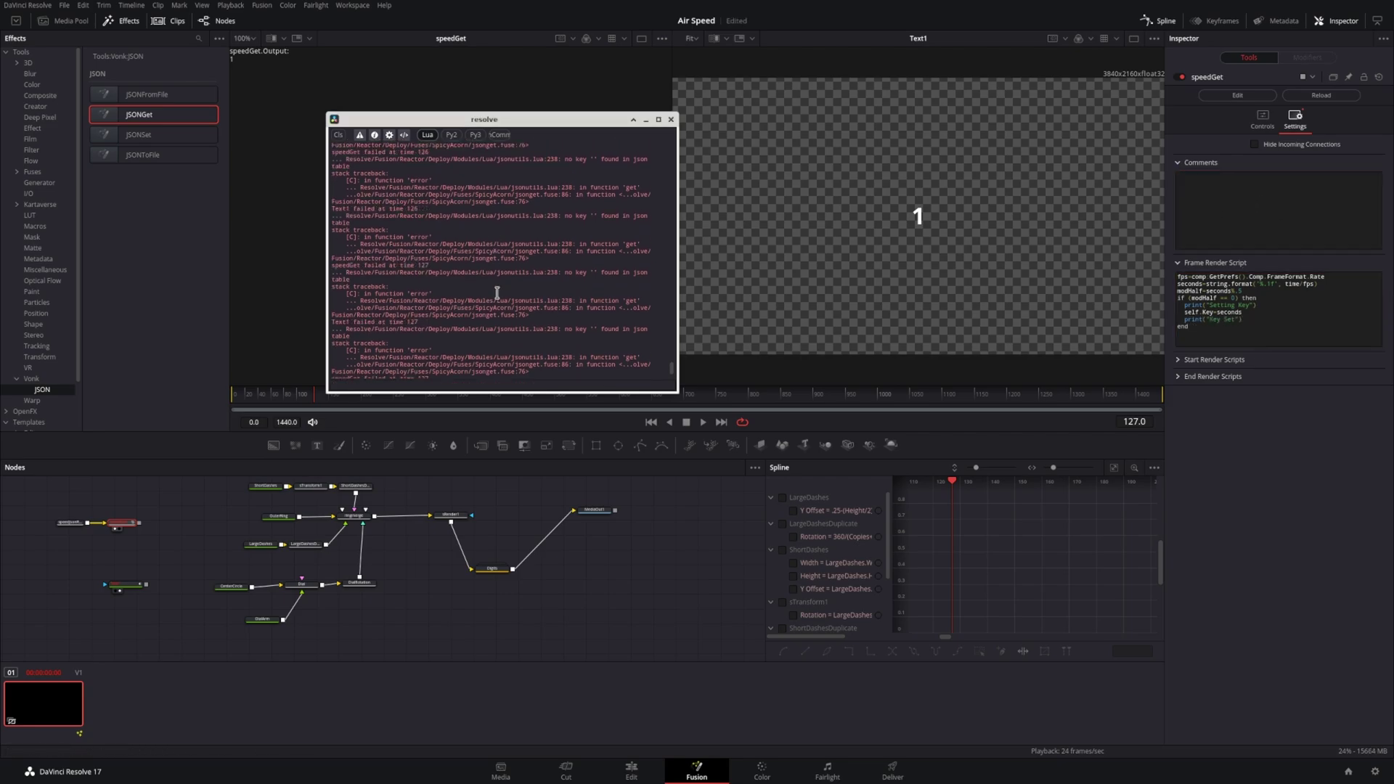
Step: Set speedGet's Key to 330.0 and check the Key value again after the script has run
click(1262, 120)
click(1285, 144)
text(330.0)
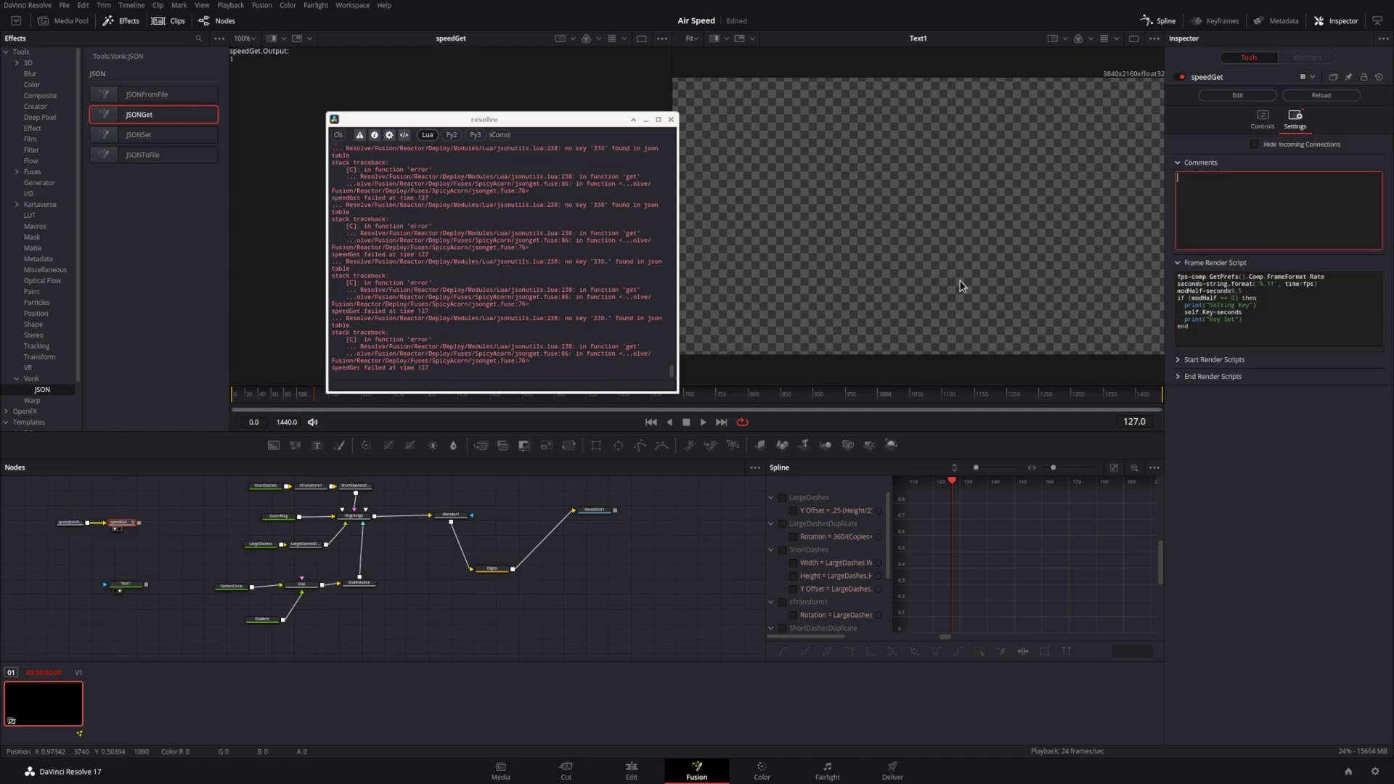
click(1263, 120)
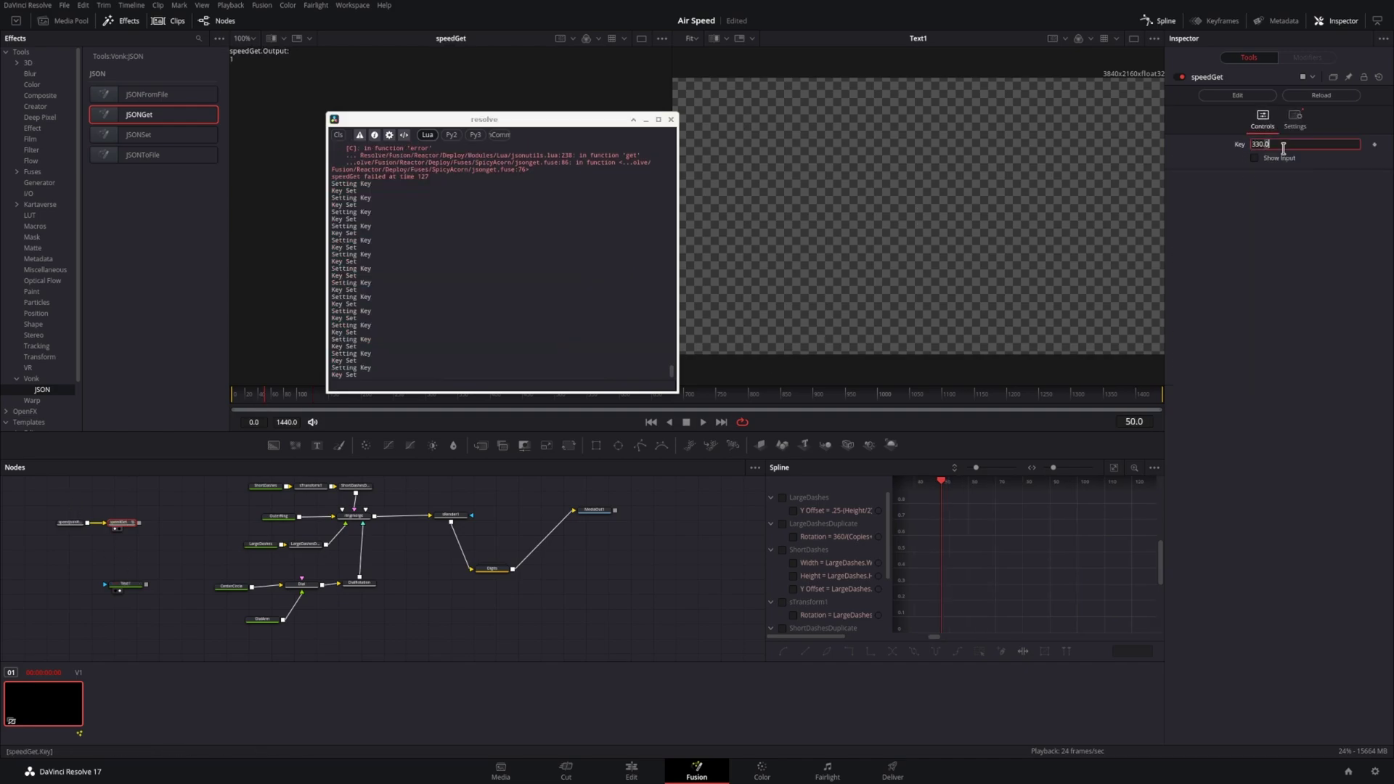
Step: Add lastKey=seconds to the if branch and an else branch with self.Key=lastKey, close it with end and apply the script
click(1295, 120)
click(1274, 315)
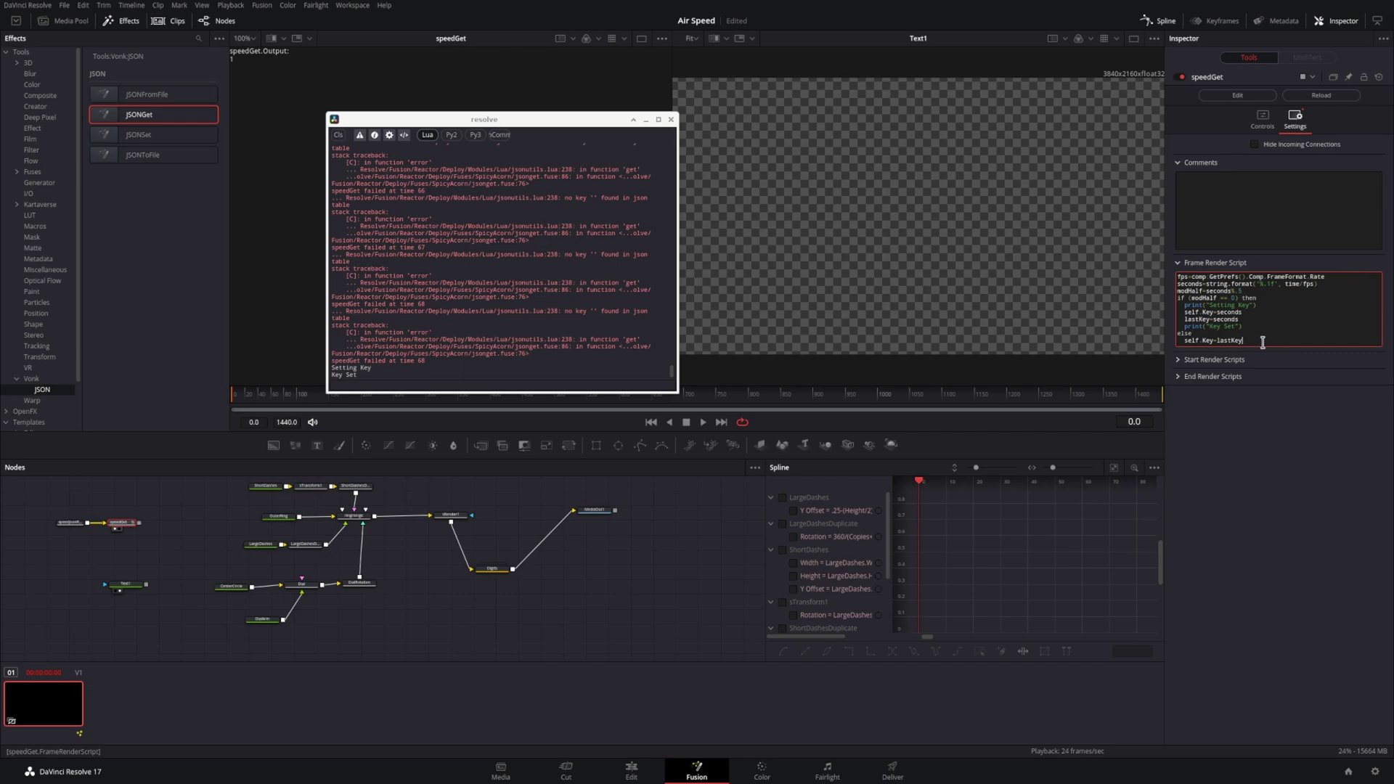
key(Return)
click(1258, 215)
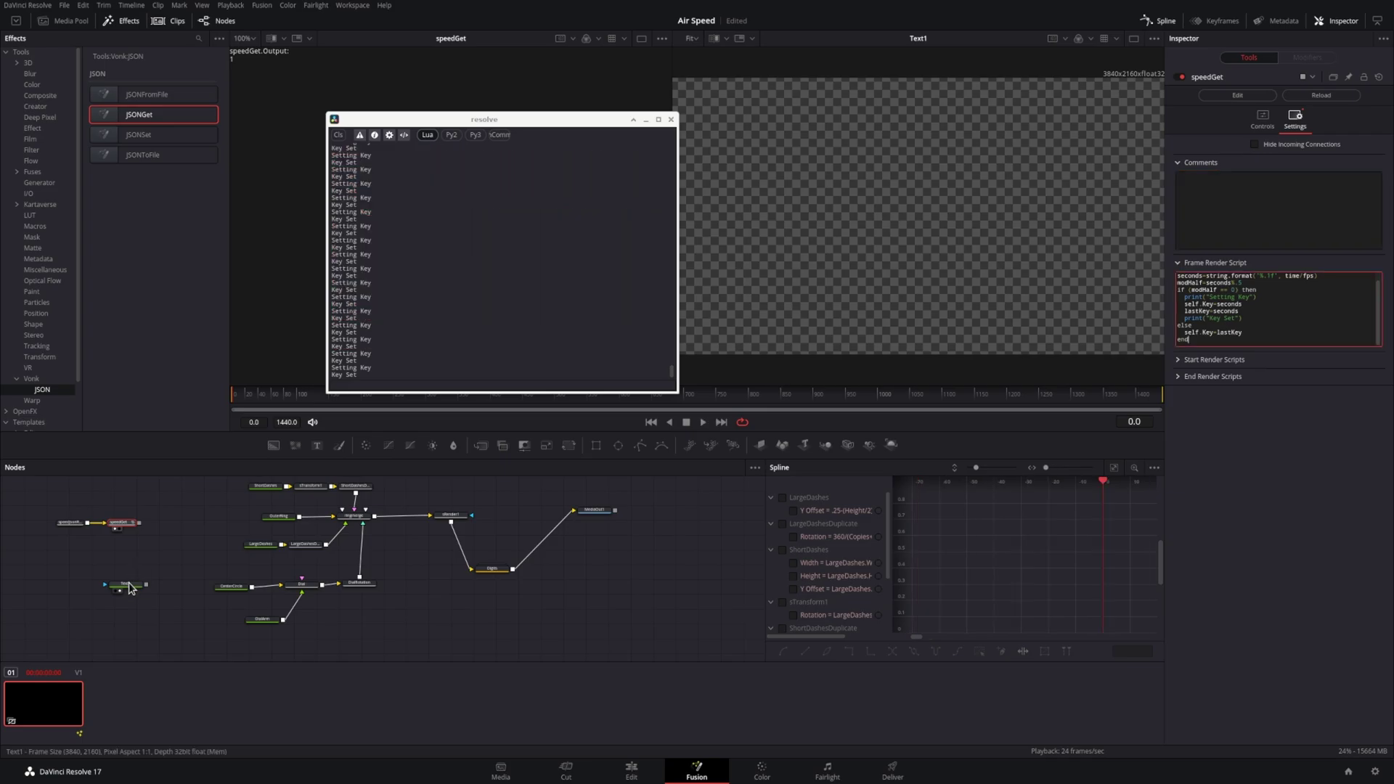
Step: Drive Text1's text with the expression speedGet.Output
click(125, 584)
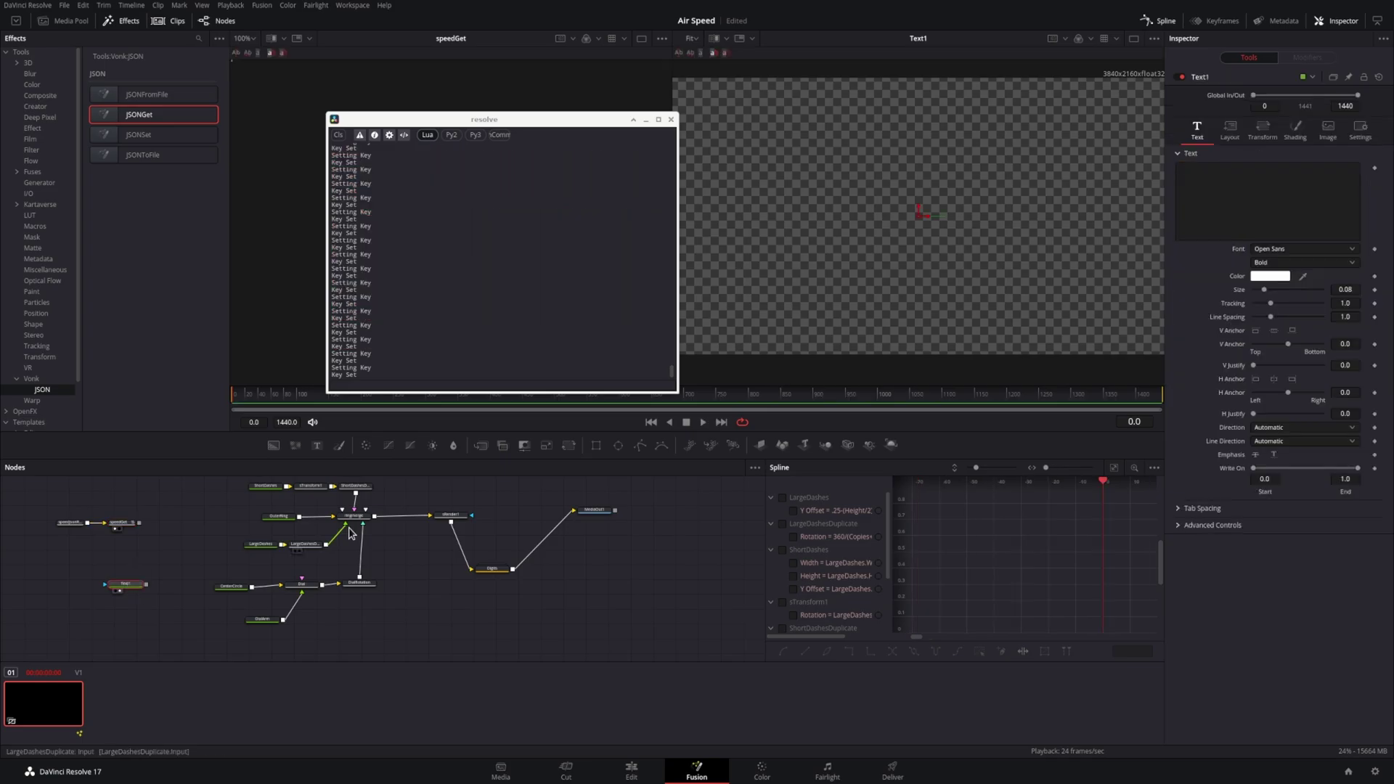
right_click(1195, 218)
click(1217, 261)
click(1228, 248)
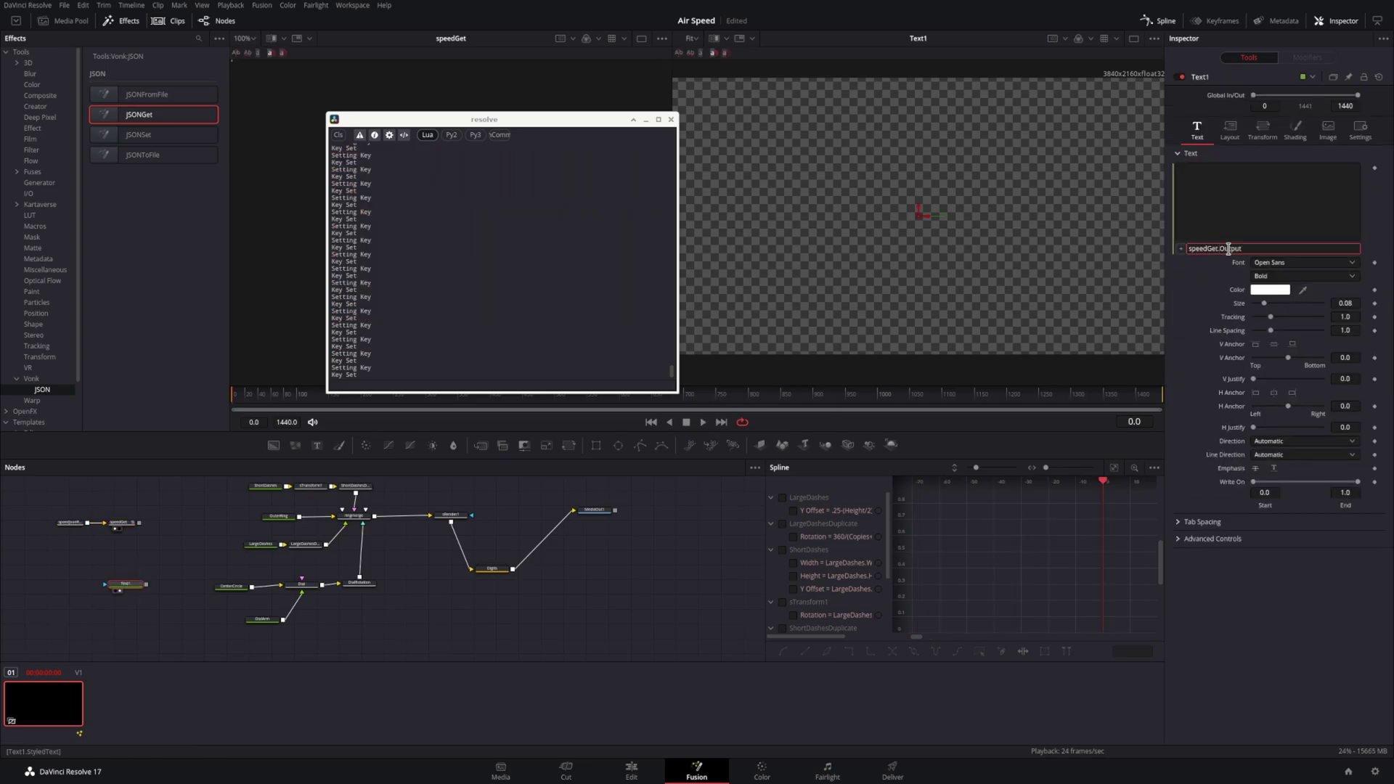
click(1321, 658)
Step: Play the composition and scrub through its frames to check Text1's value alongside the console output
click(703, 422)
drag(540, 120, 478, 49)
drag(358, 395, 390, 397)
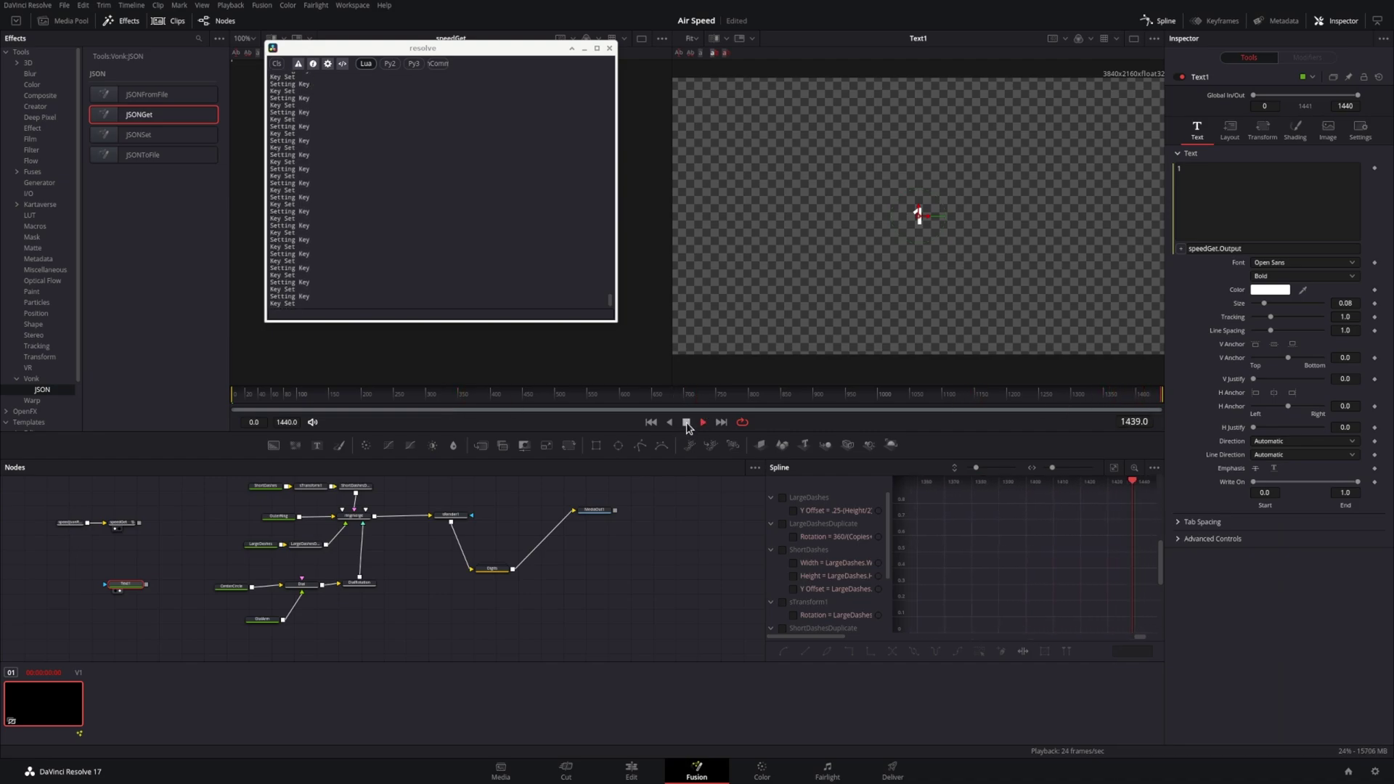
click(686, 423)
click(721, 424)
drag(581, 399, 907, 426)
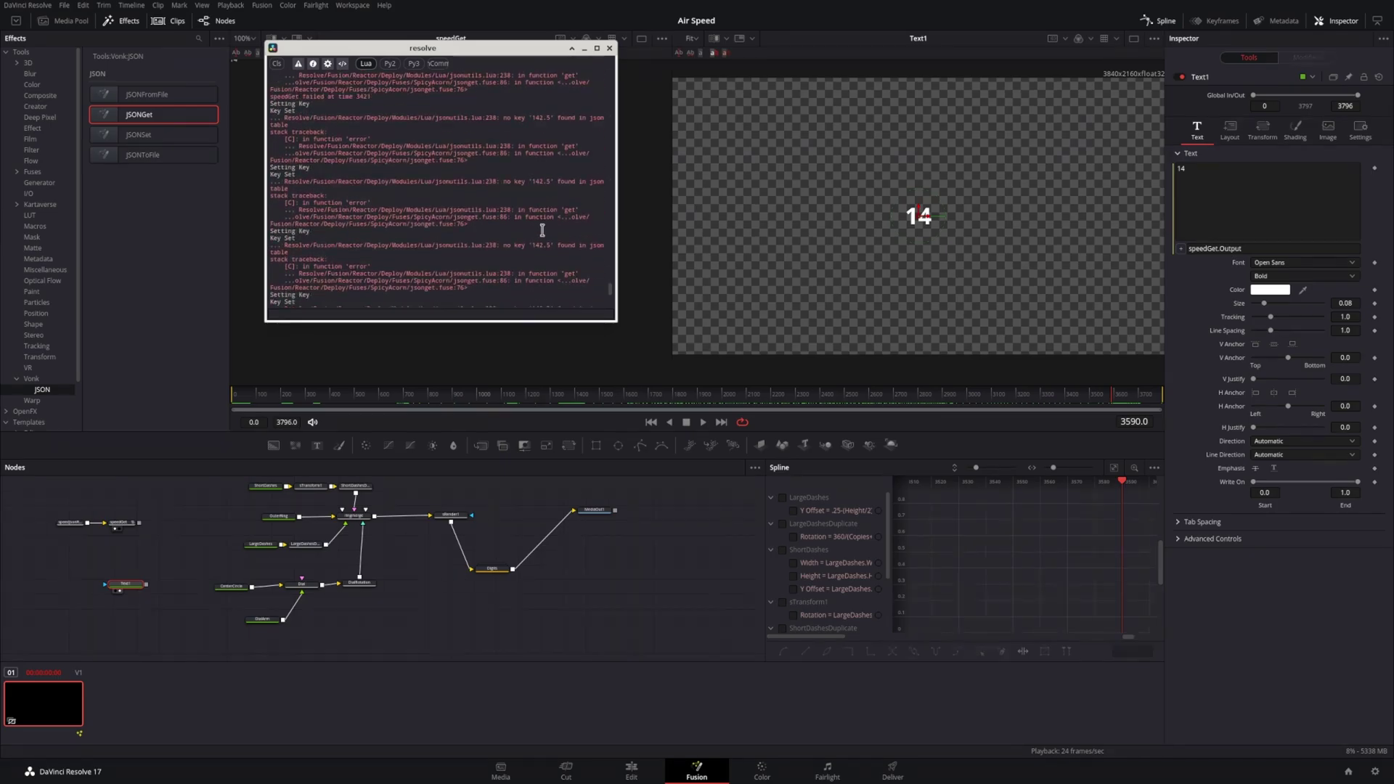
Step: Select the missing key 142.5 in the console error and inspect the entries around 142.0 in the terminal's JSON listing
drag(532, 117, 549, 117)
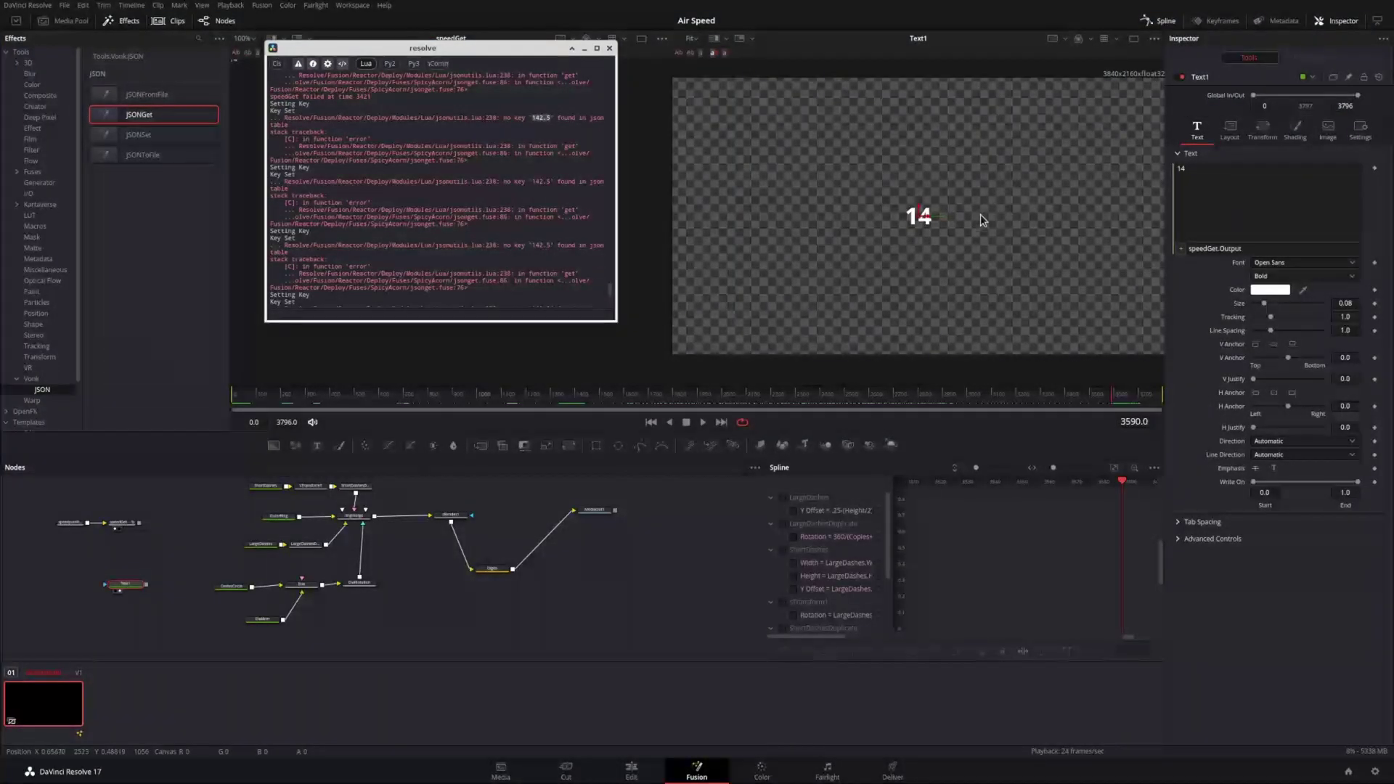
key(alt+Tab)
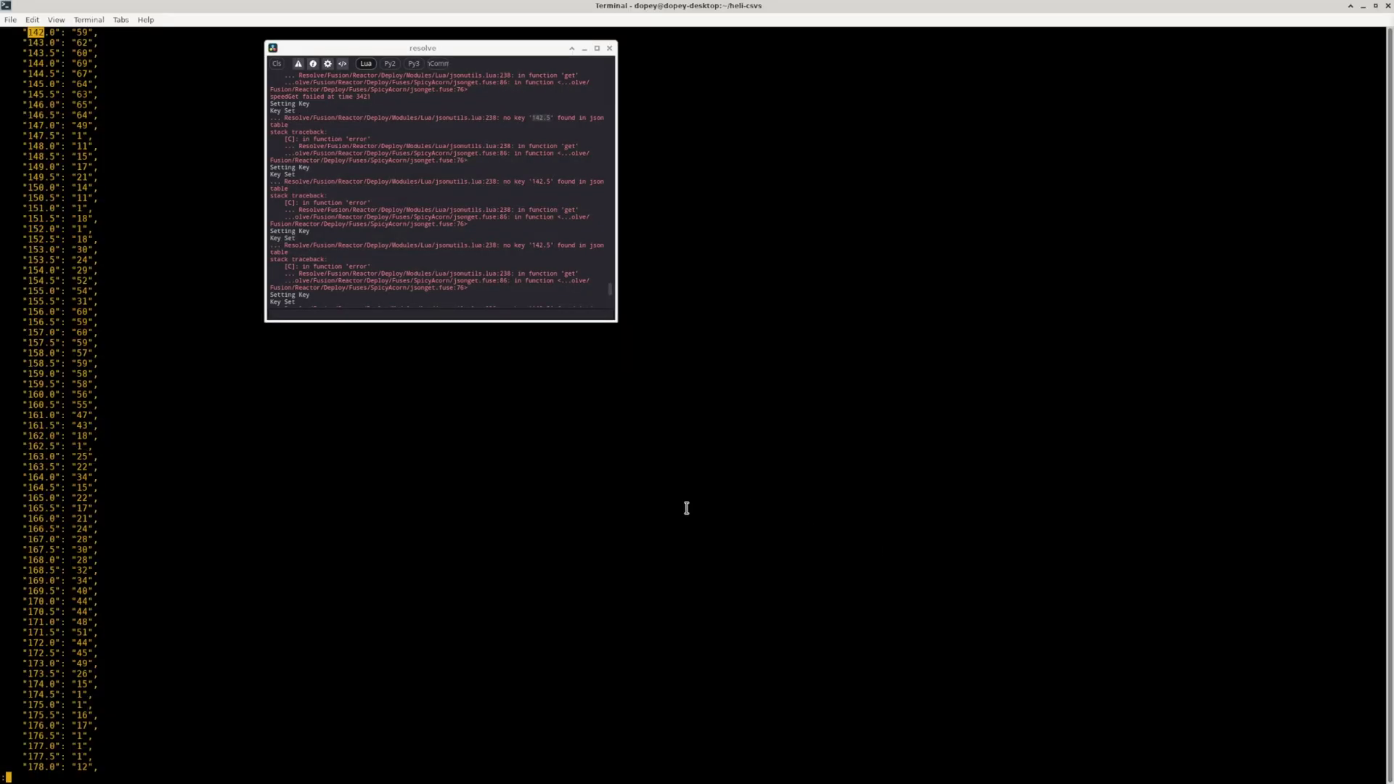
drag(97, 42, 26, 31)
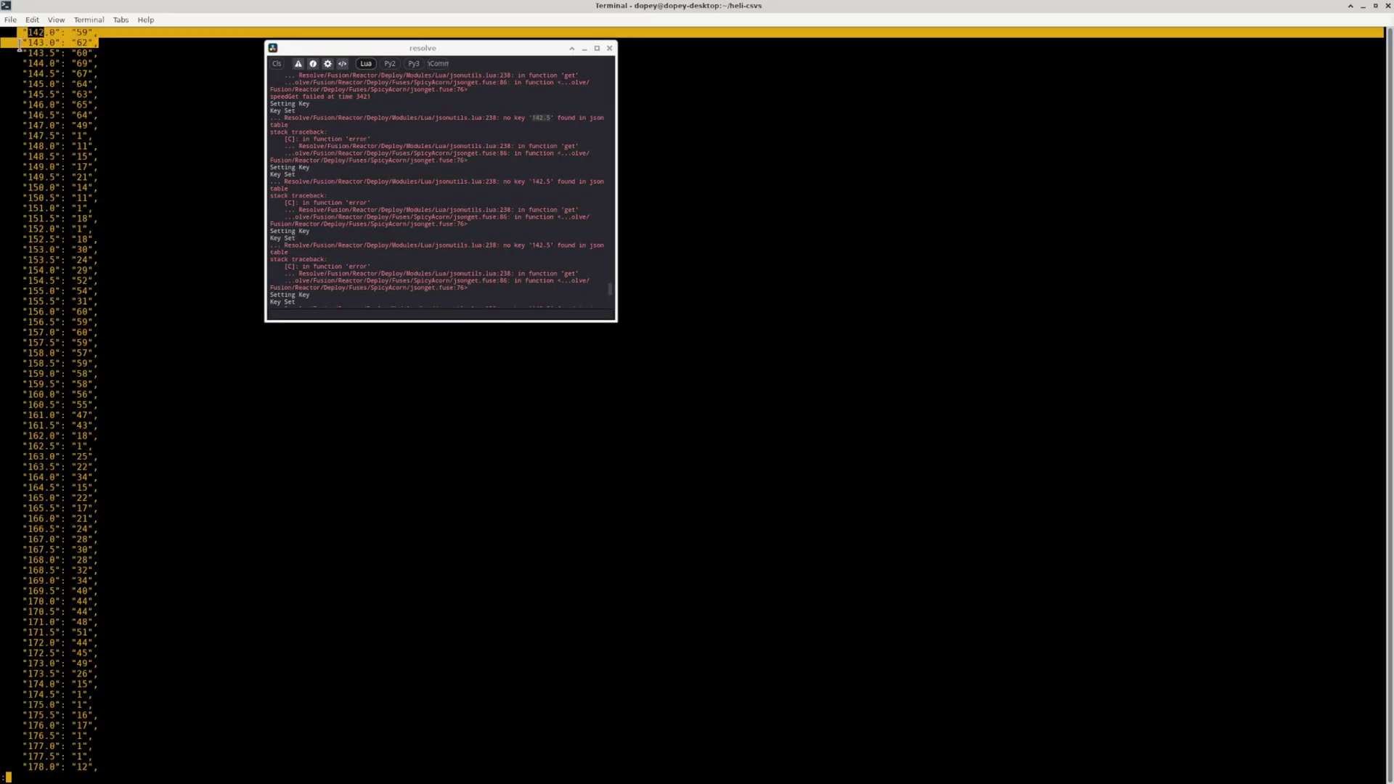
scroll(97, 236, up, 16)
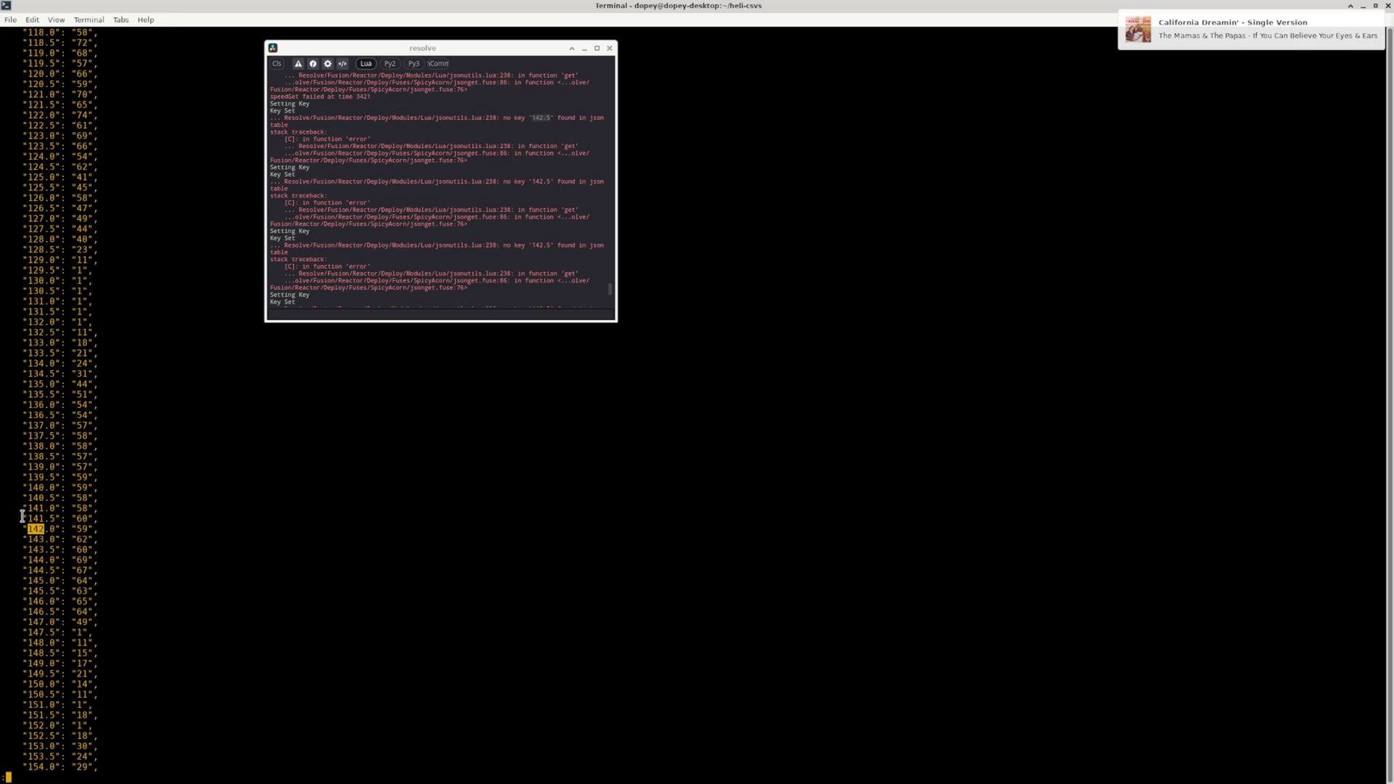
drag(18, 528, 124, 544)
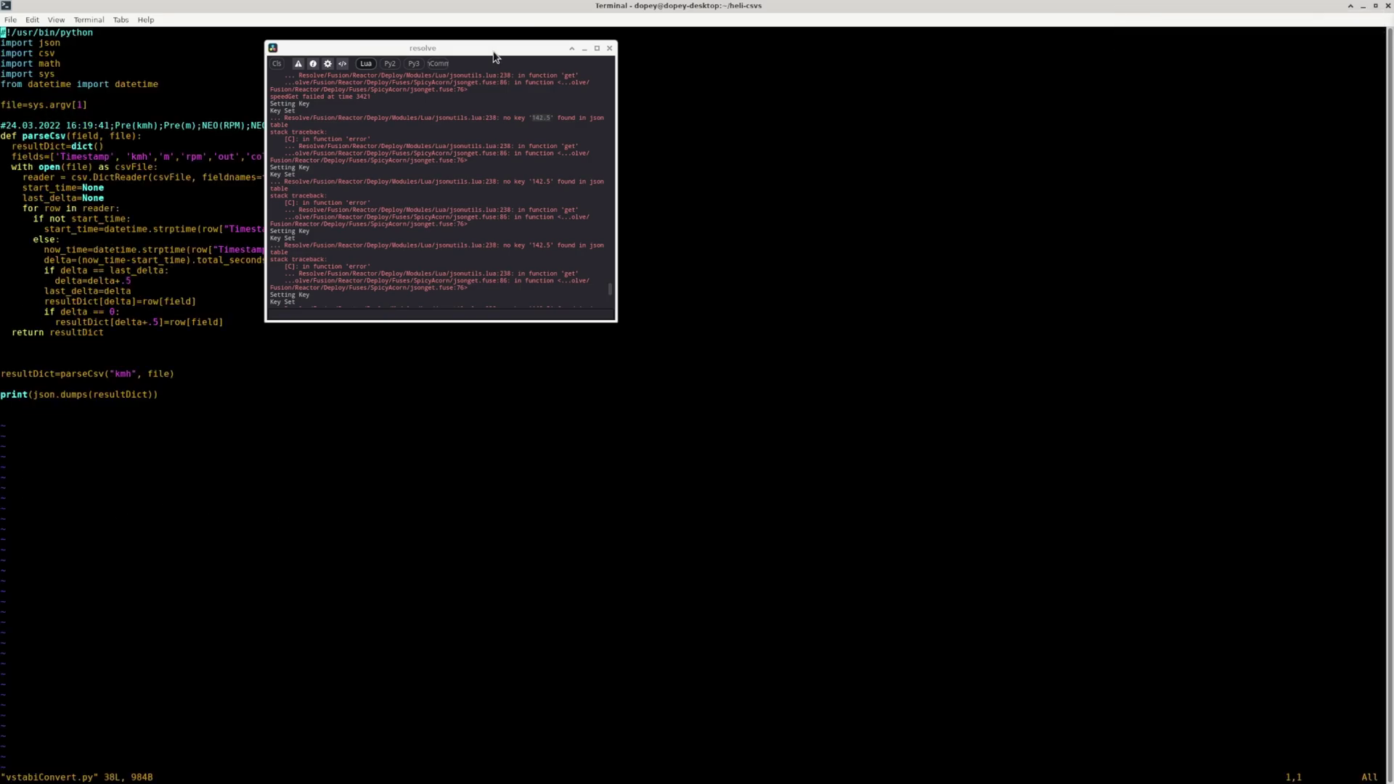
Step: Move the console out of the way and begin a fillInGaps(resultDict) function in vstabiConvert.py with last=max(set(resultDict.keys()))
drag(495, 52, 1390, 83)
click(855, 5)
text(def fillInGaps()
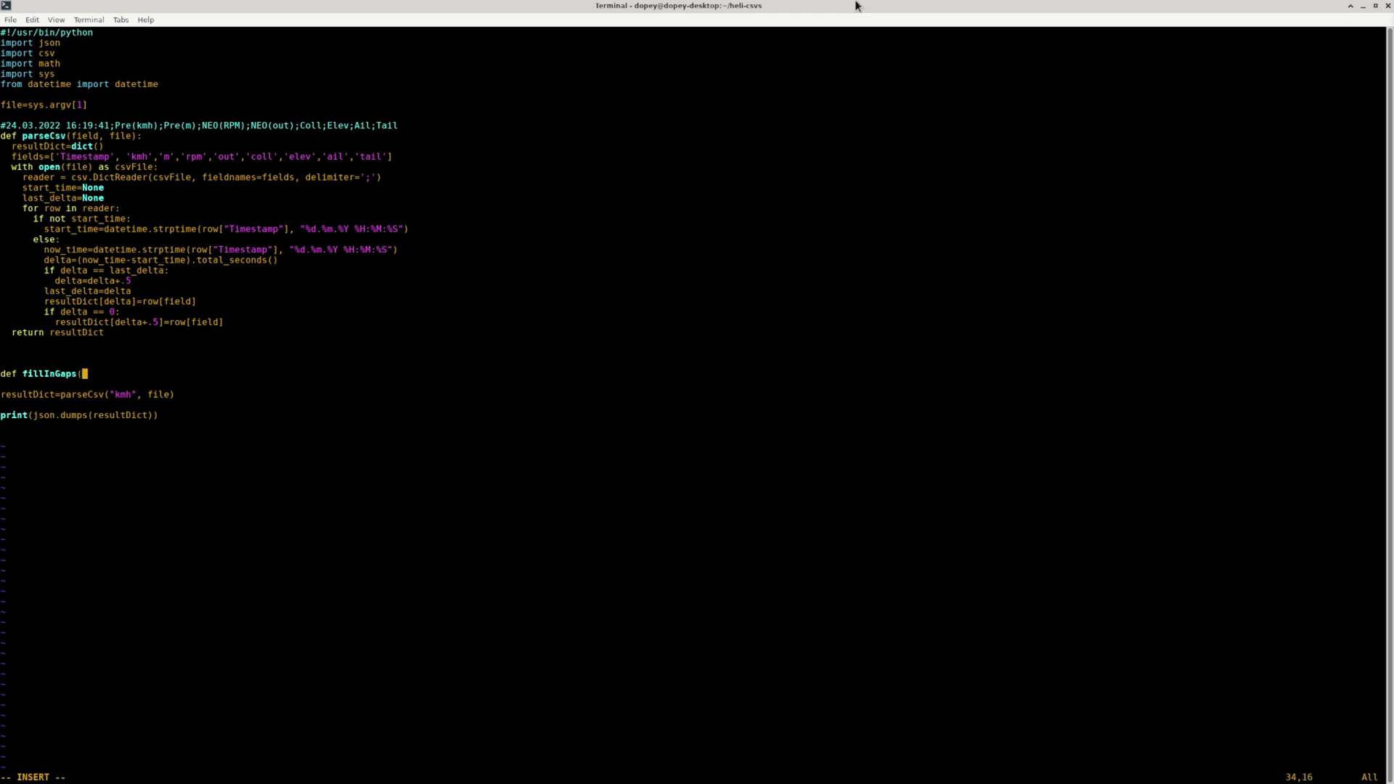
text(resultDict))
key(Return)
text(last=)
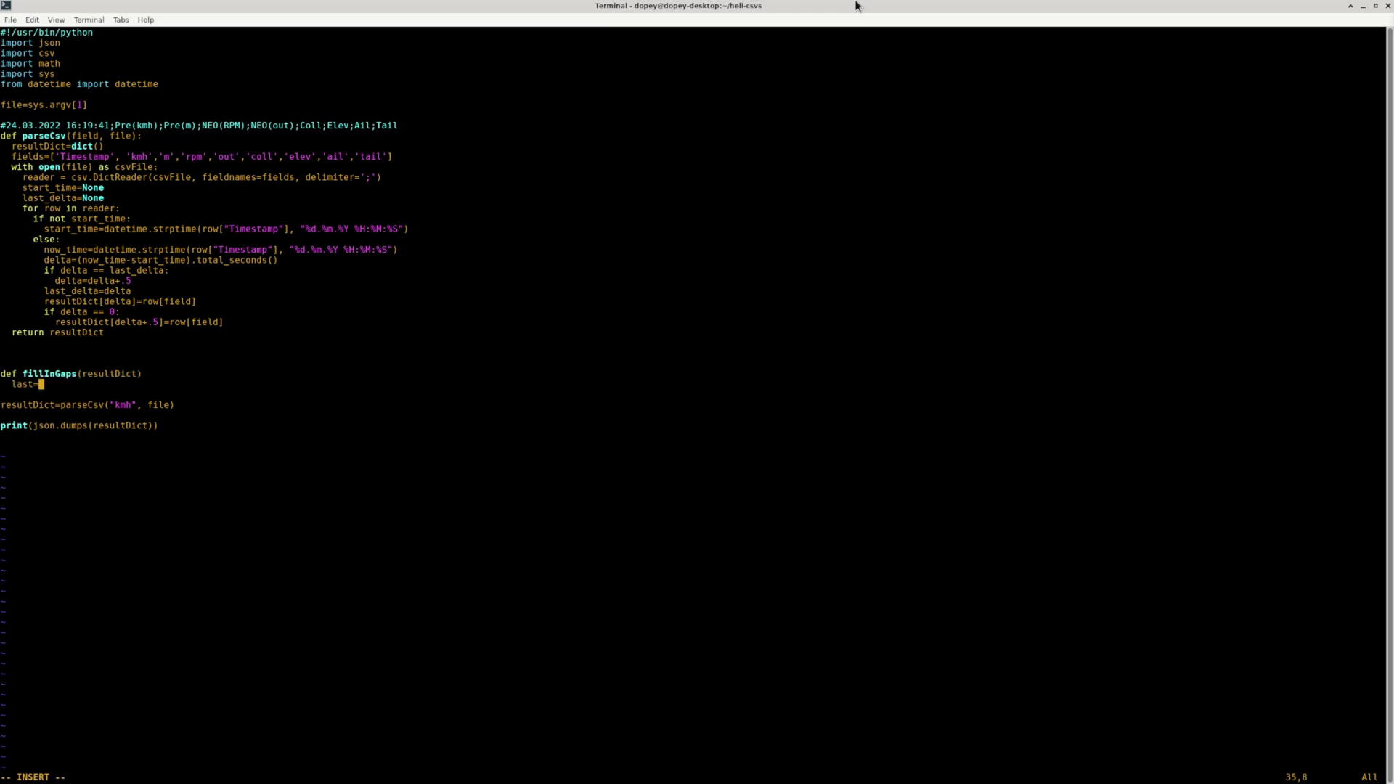
text(max(set(resultDict.keys())))
key(Return)
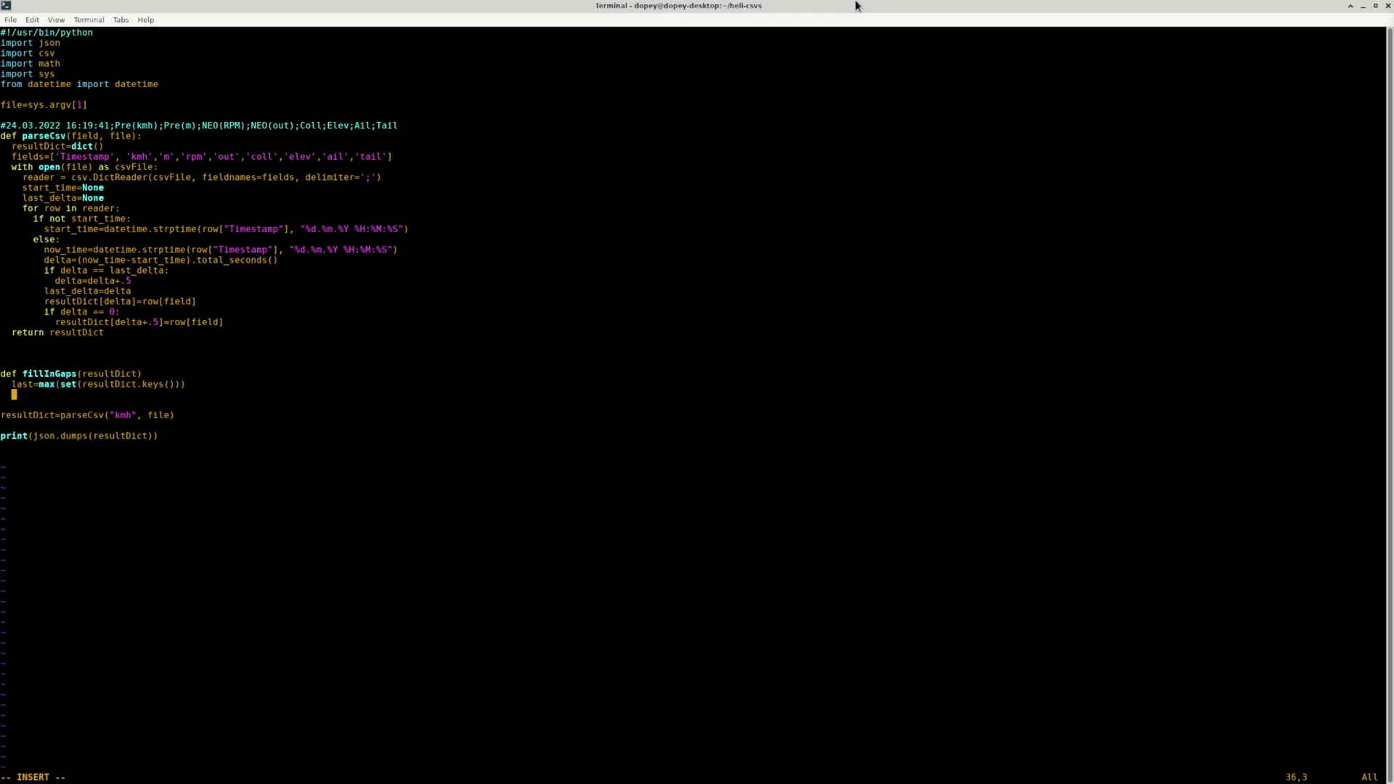
Step: Add lastVal=0 and a for i in range(0, math.floor(last), 1) loop containing keys=[float(i), float(i+.5)]
text(lastVal=0)
key(Return)
text(for i in range(0)
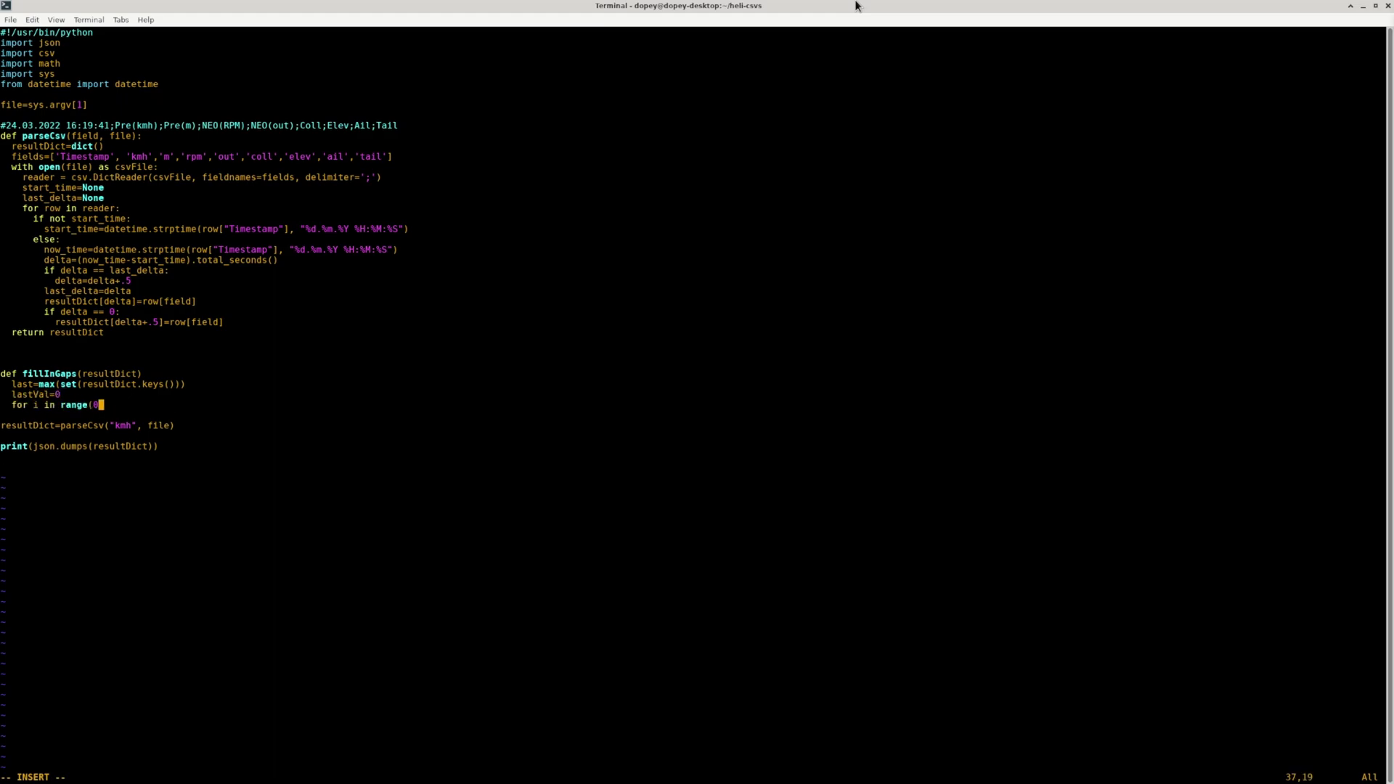
text(, math.floor(last), 1):)
key(Return)
text(keys=[float(i), float)
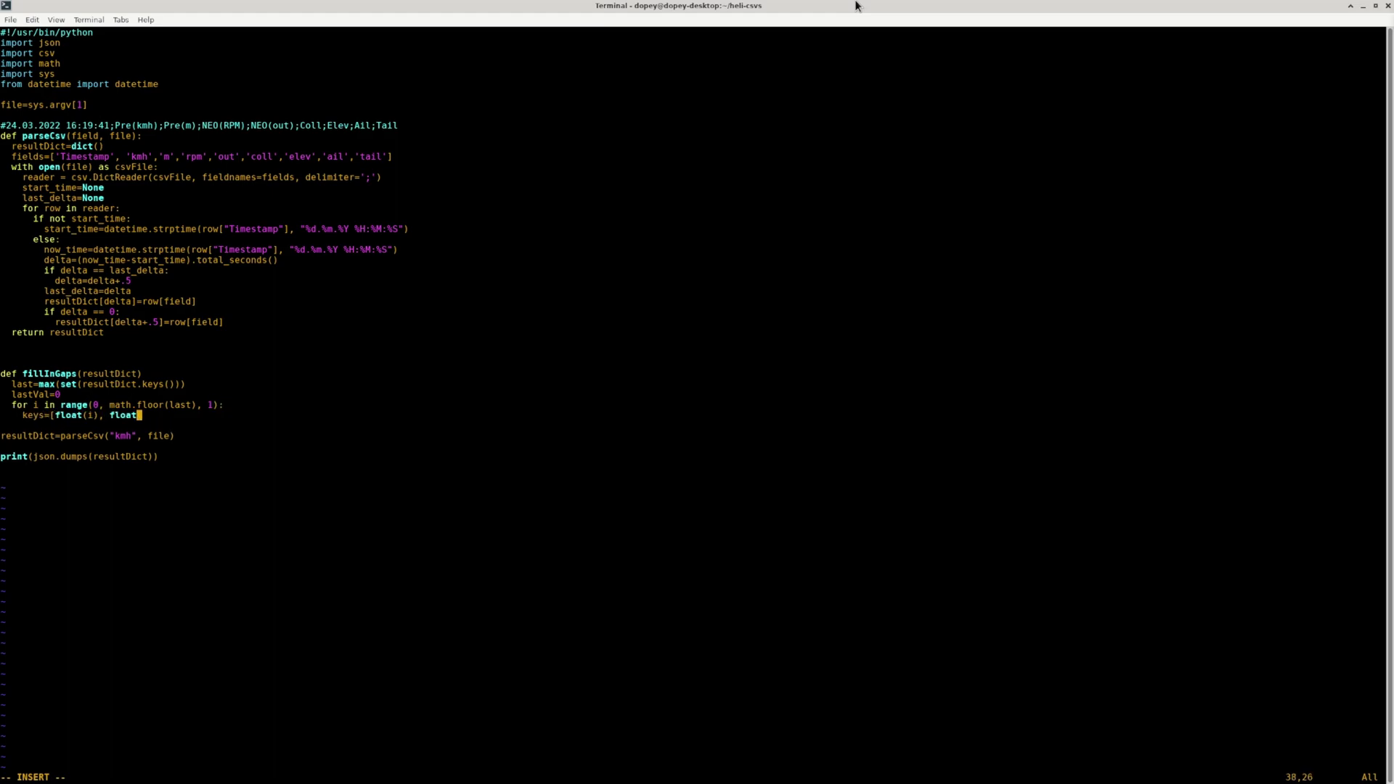
text((i+.5)])
key(Return)
Step: Add an inner for k in keys loop with a try block that reads val=resultDict[k] and sets lastVal=val
text(for k in keys:)
key(Return)
text(try:)
key(Return)
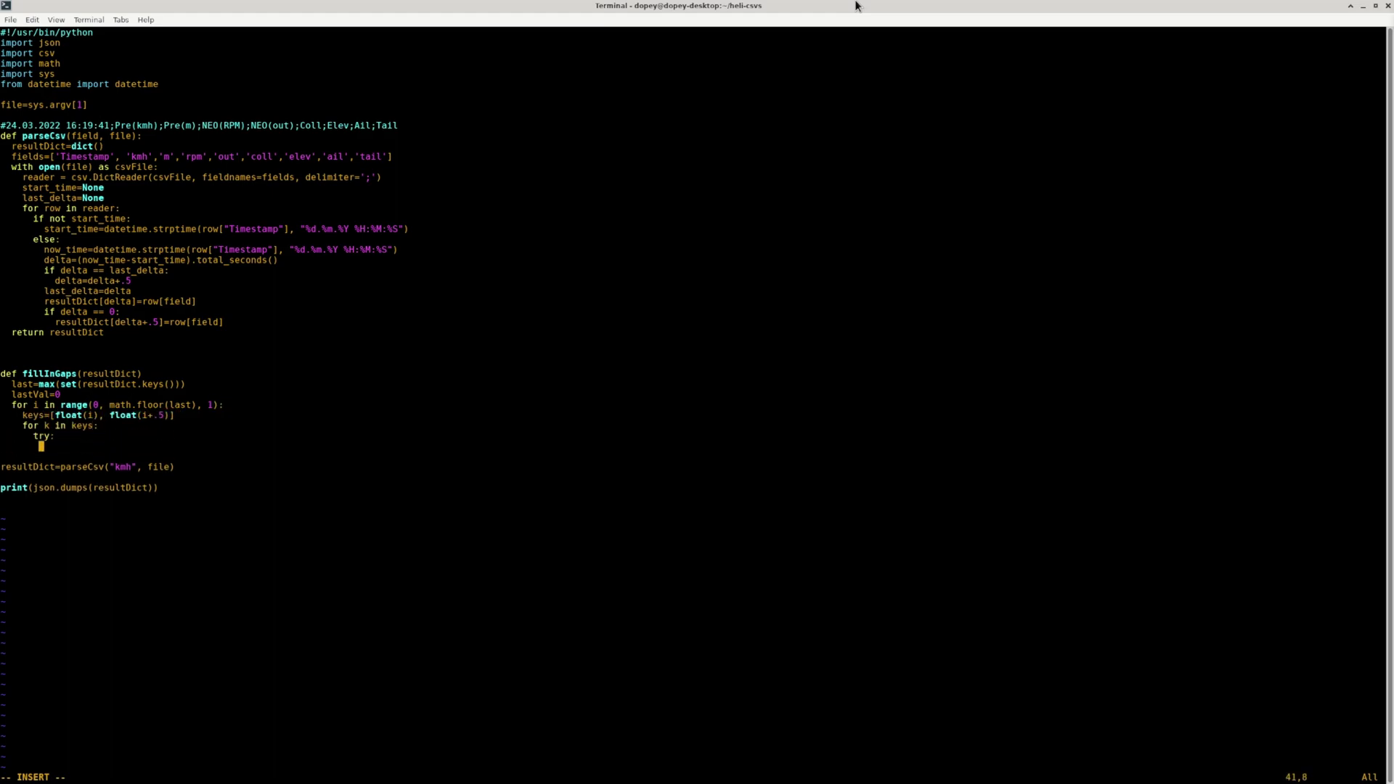
text(val=resultDict[k])
key(Return)
text(lastVal=val)
key(Return)
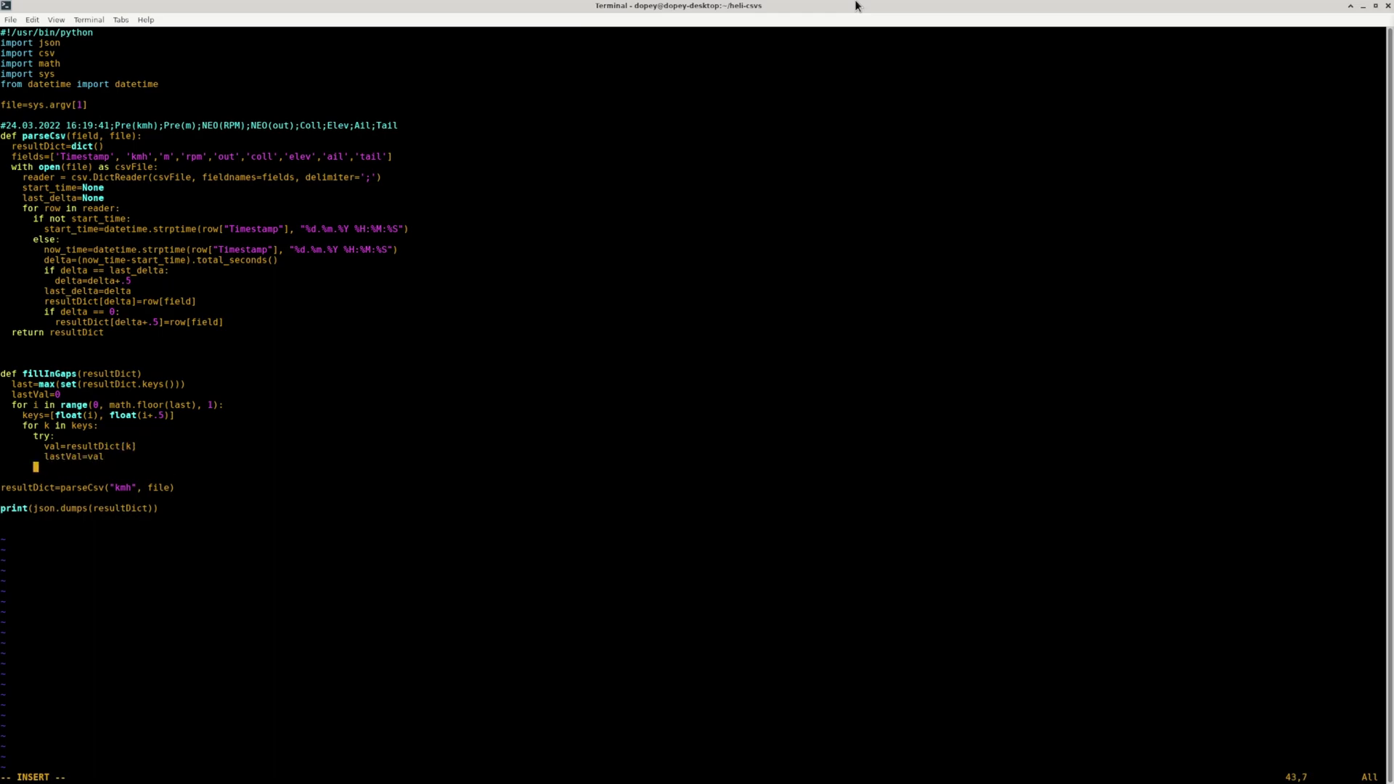
Step: Add an except block with resultDict[k]=lastVal and end the function with return resultDict
text(except)
key(Return)
key(Up)
key(End)
text(:)
key(Return)
text(resultDict[k]=lastVal)
key(Return)
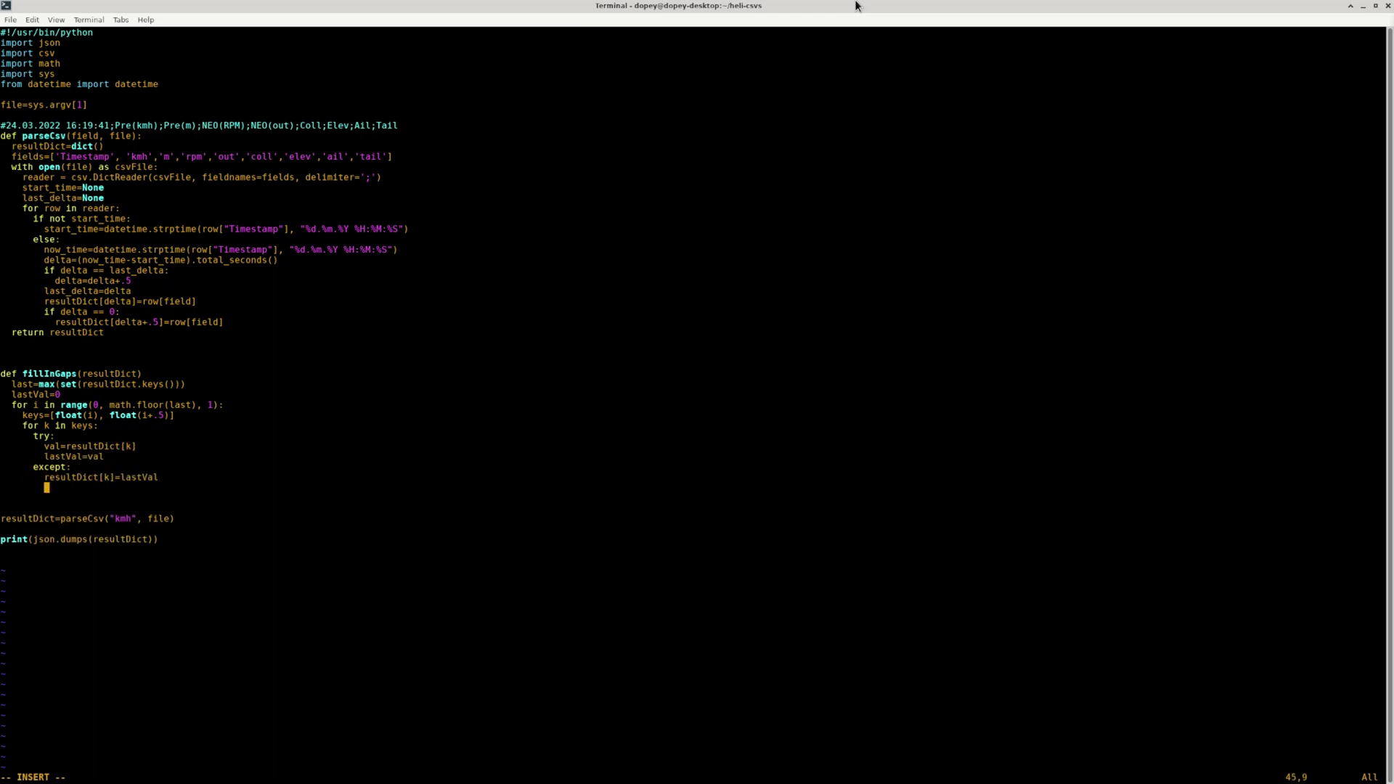
key(BackSpace)
key(BackSpace)
key(BackSpace)
key(BackSpace)
text(return resultDict)
Step: Call resultDict=fillInGaps(resultDict) directly below the parseCsv call
key(Down)
key(Down)
key(Down)
key(End)
key(Return)
text(resultDict=fillInG)
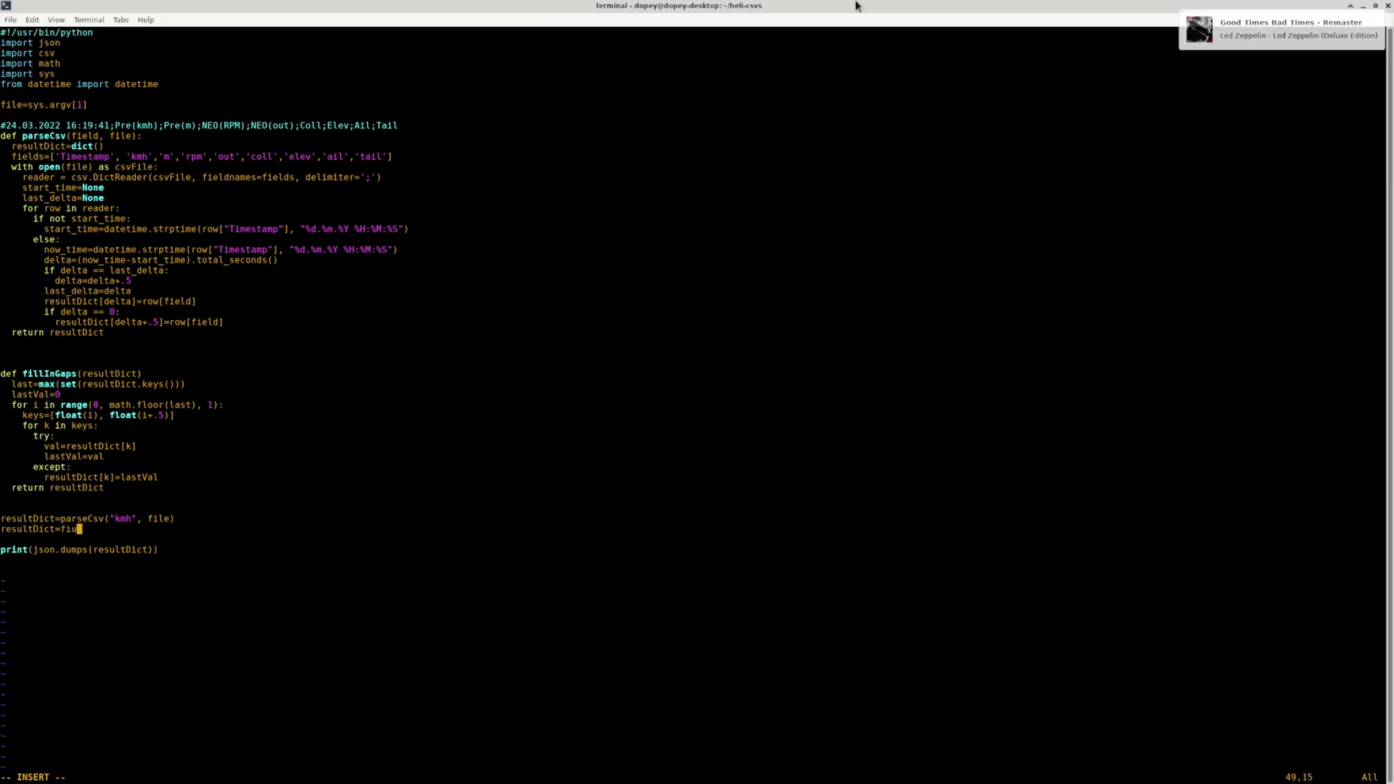
text(aps(resultDict))
key(Escape)
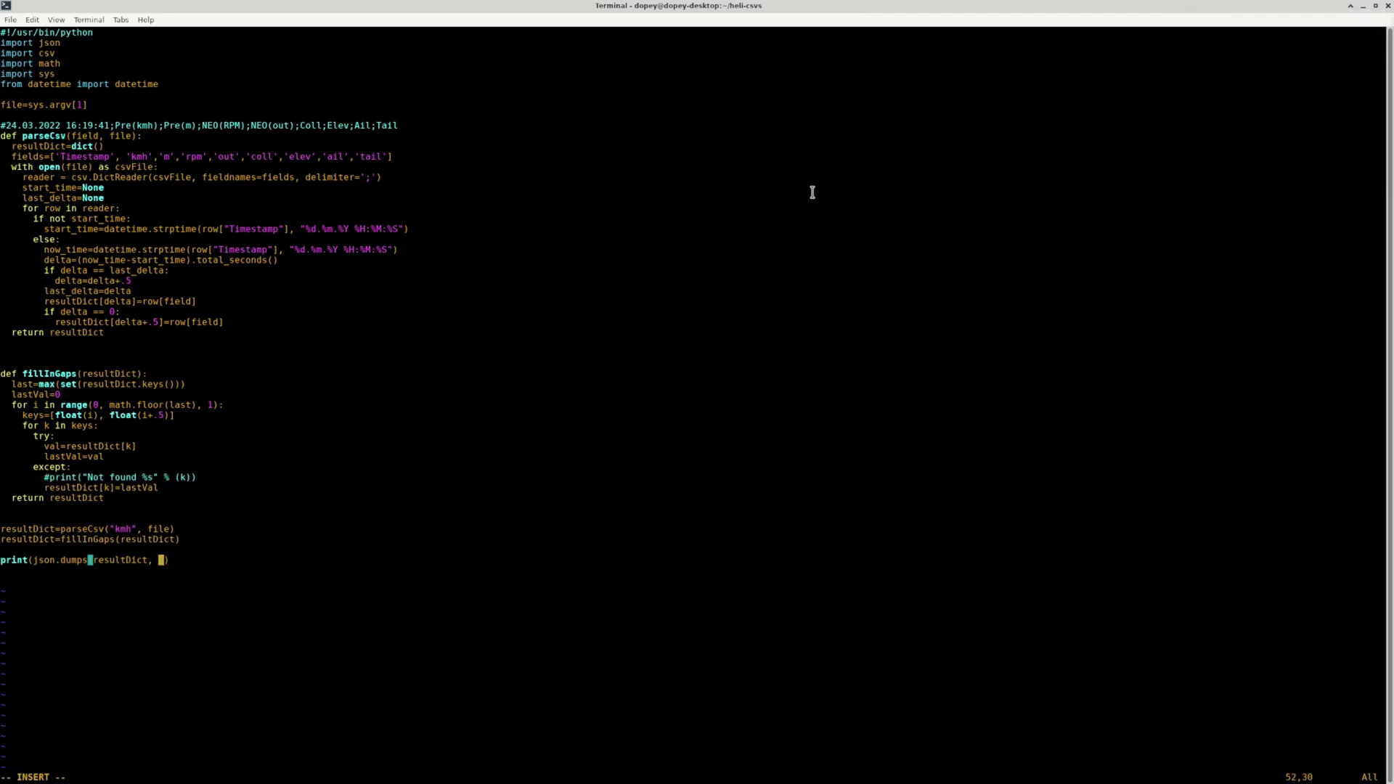
Step: Add sort_keys=True to the json.dumps call and save the script
text(sort_keys=True)
key(Escape)
text(:)
Step: Search the converter's paged JSON output for 142 and close the listing
text(/142)
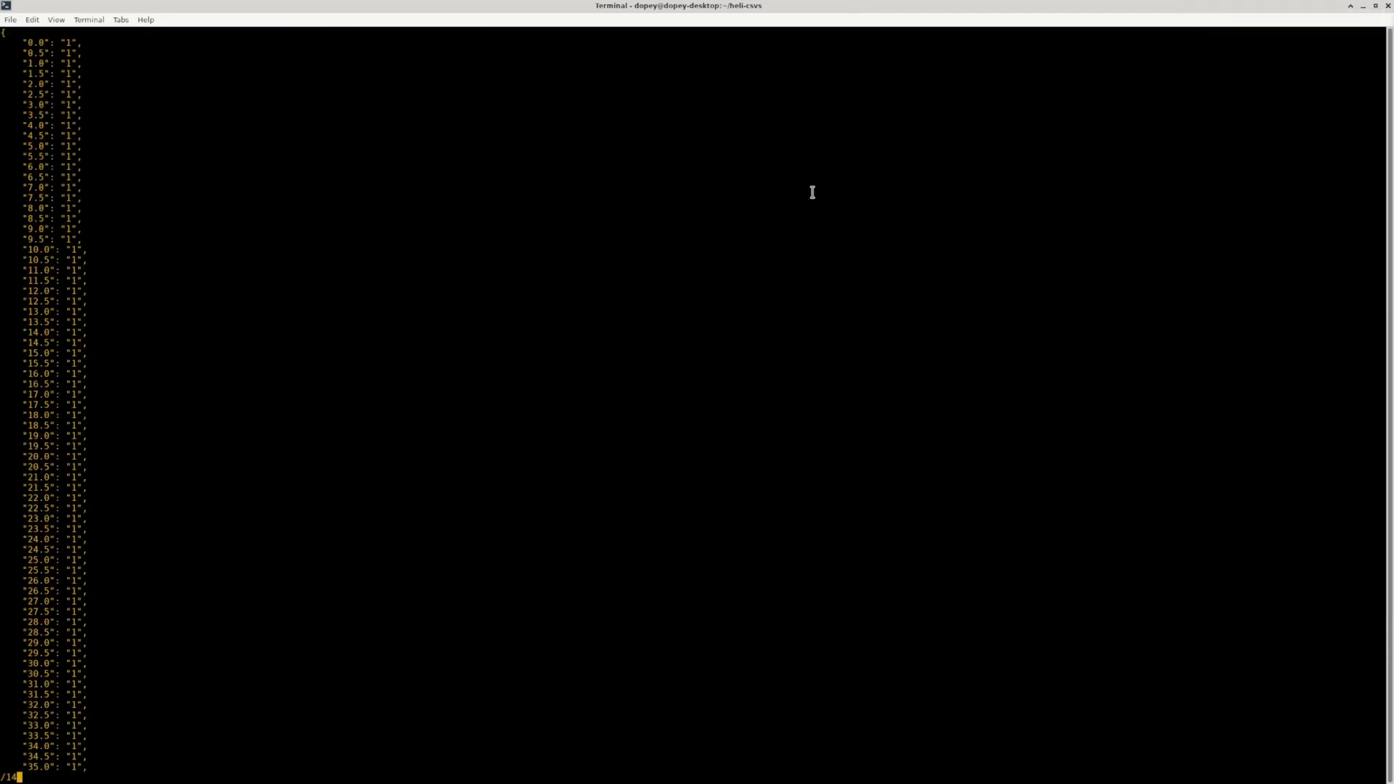
key(Return)
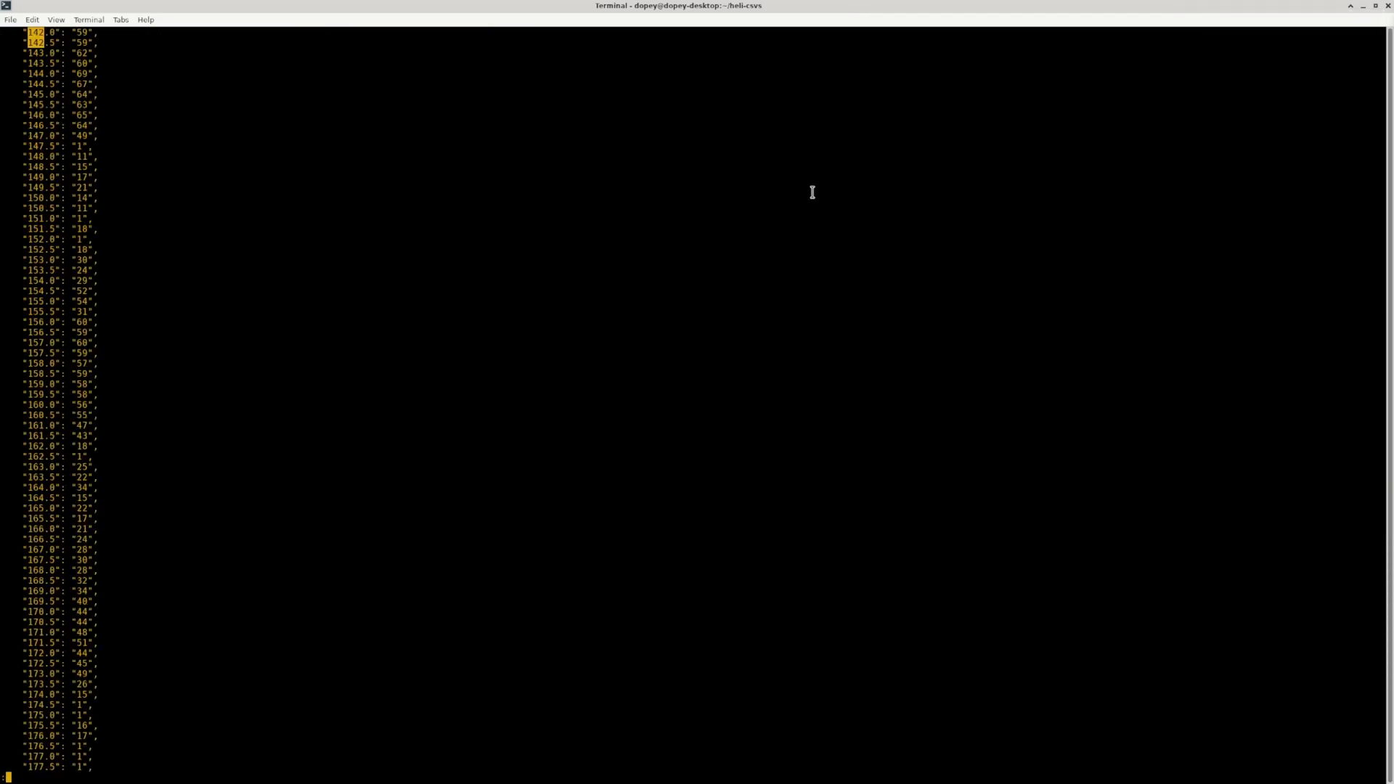
key(q)
Step: Run ./vstabiConvert.py vbar.csv > test.json to write the converted log, and switch back to DaVinci Resolve
key(Up)
key(BackSpace)
key(BackSpace)
key(BackSpace)
key(BackSpace)
key(BackSpace)
key(BackSpace)
key(BackSpace)
key(BackSpace)
key(BackSpace)
key(BackSpace)
key(BackSpace)
key(BackSpace)
key(BackSpace)
key(BackSpace)
key(BackSpace)
key(BackSpace)
key(BackSpace)
key(BackSpace)
key(BackSpace)
key(BackSpace)
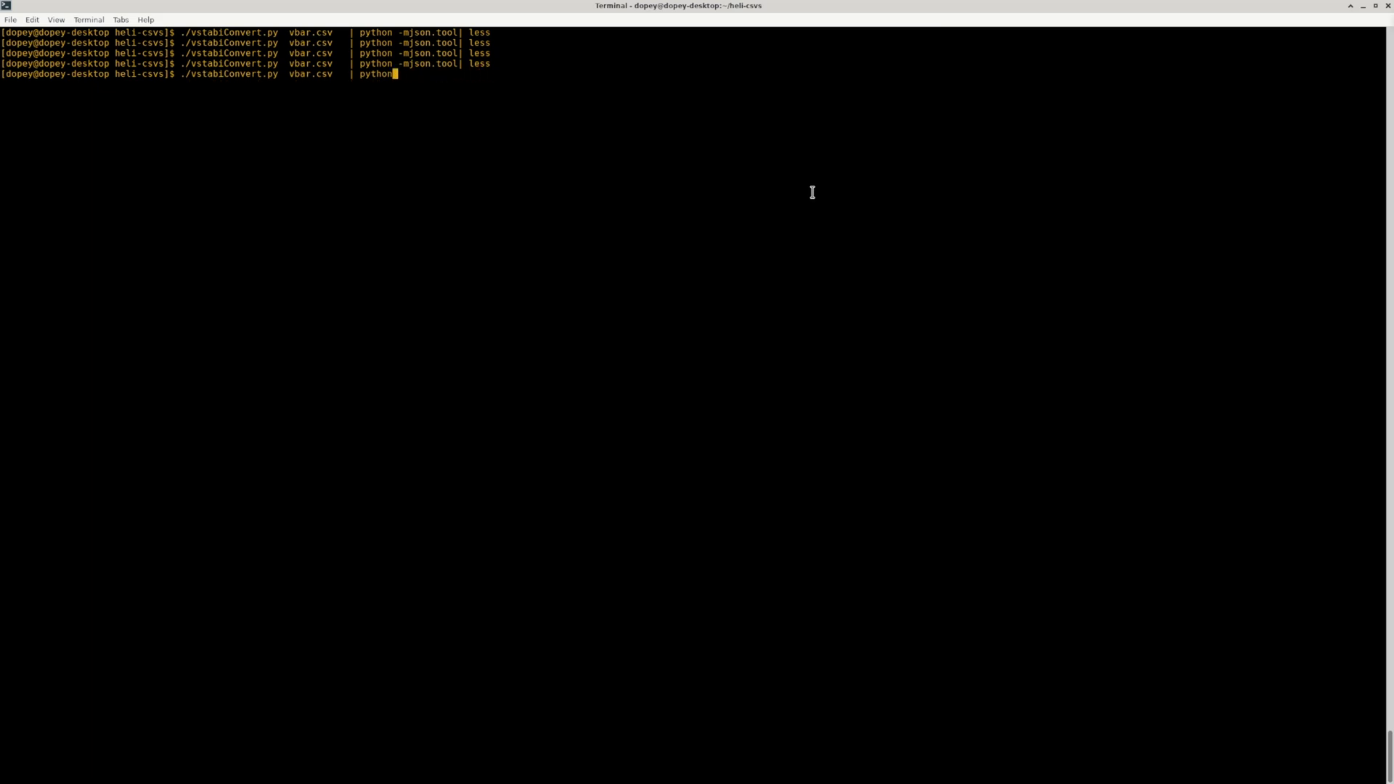
text(> test.json)
key(Return)
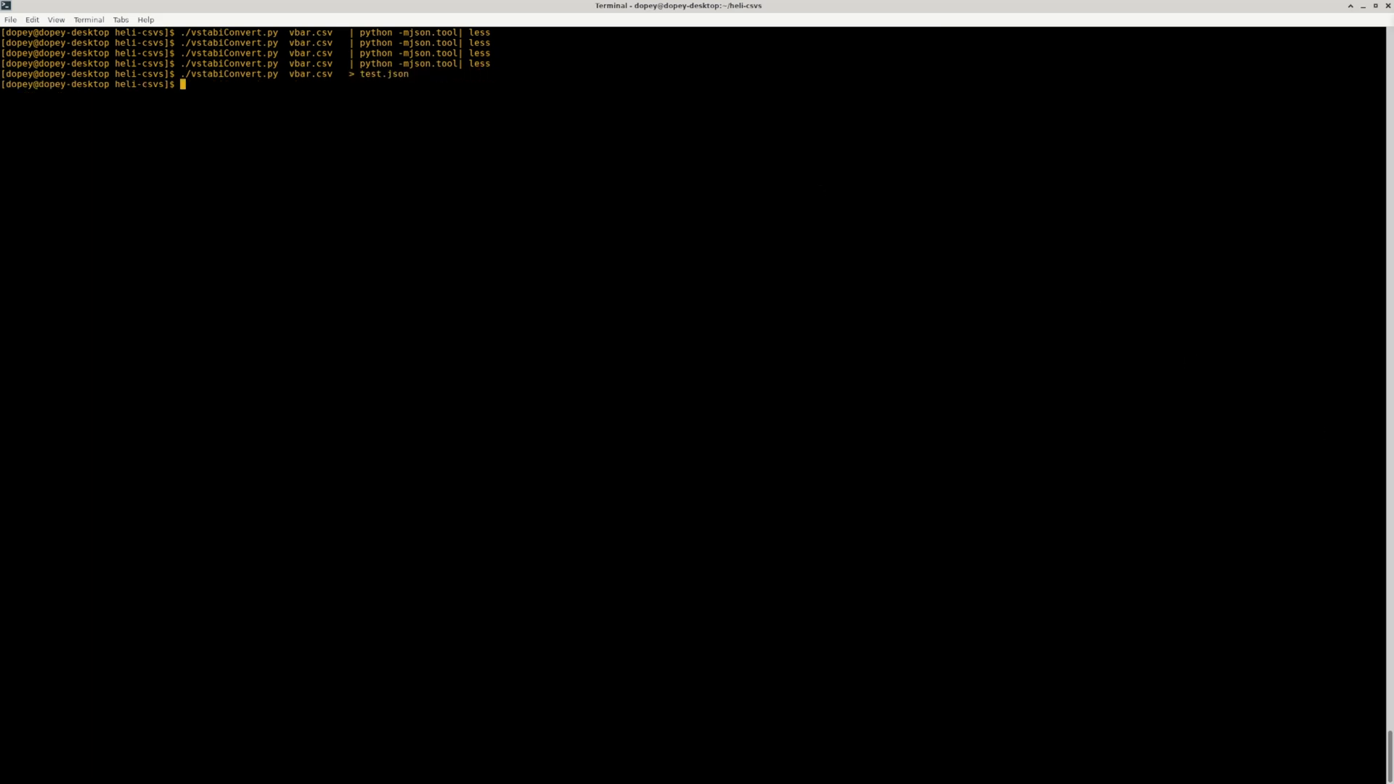
key(alt+Tab)
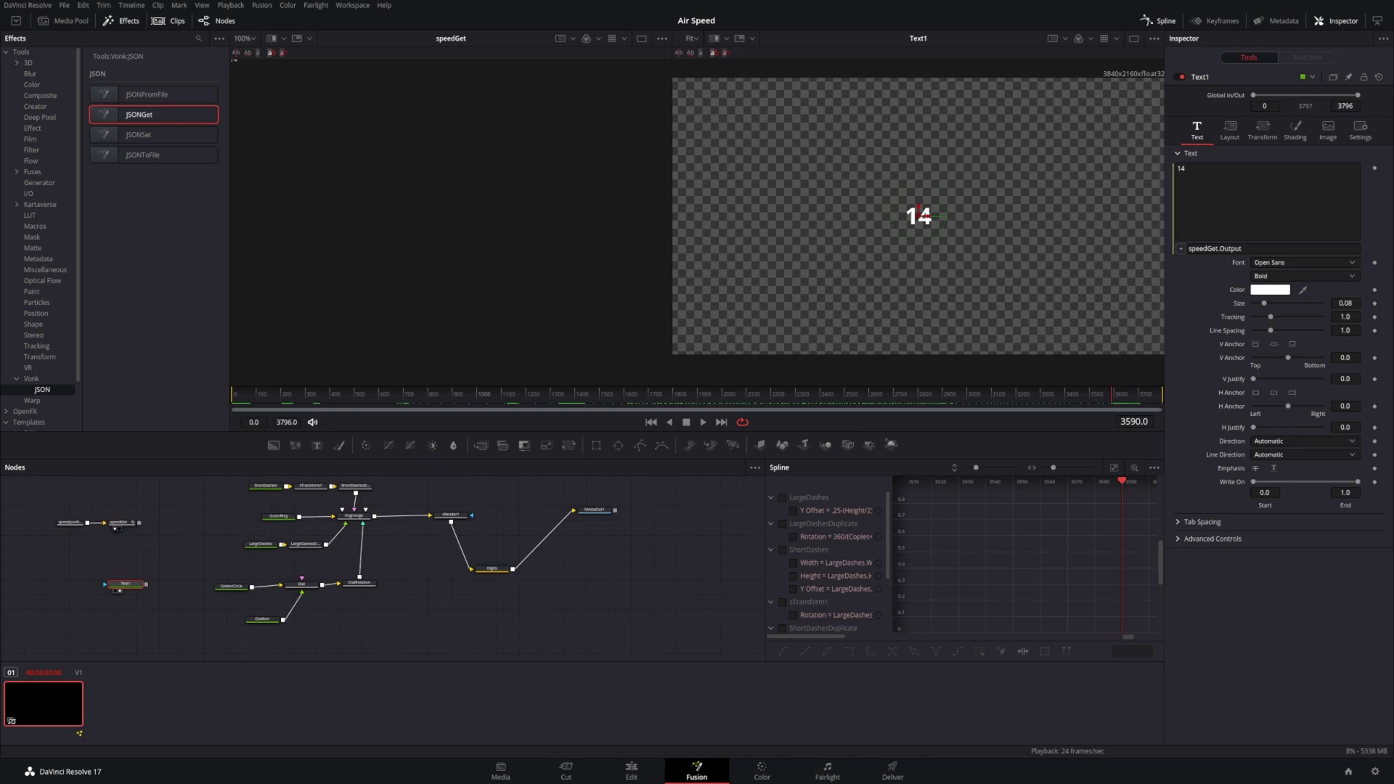
Step: Open the console, push its old messages out of view with blank lines, and scrub the timeline to check for JSON key errors
key(shift+0)
click(256, 311)
key(Return)
key(Return)
key(Return)
key(Return)
key(Return)
key(Return)
key(Return)
key(Return)
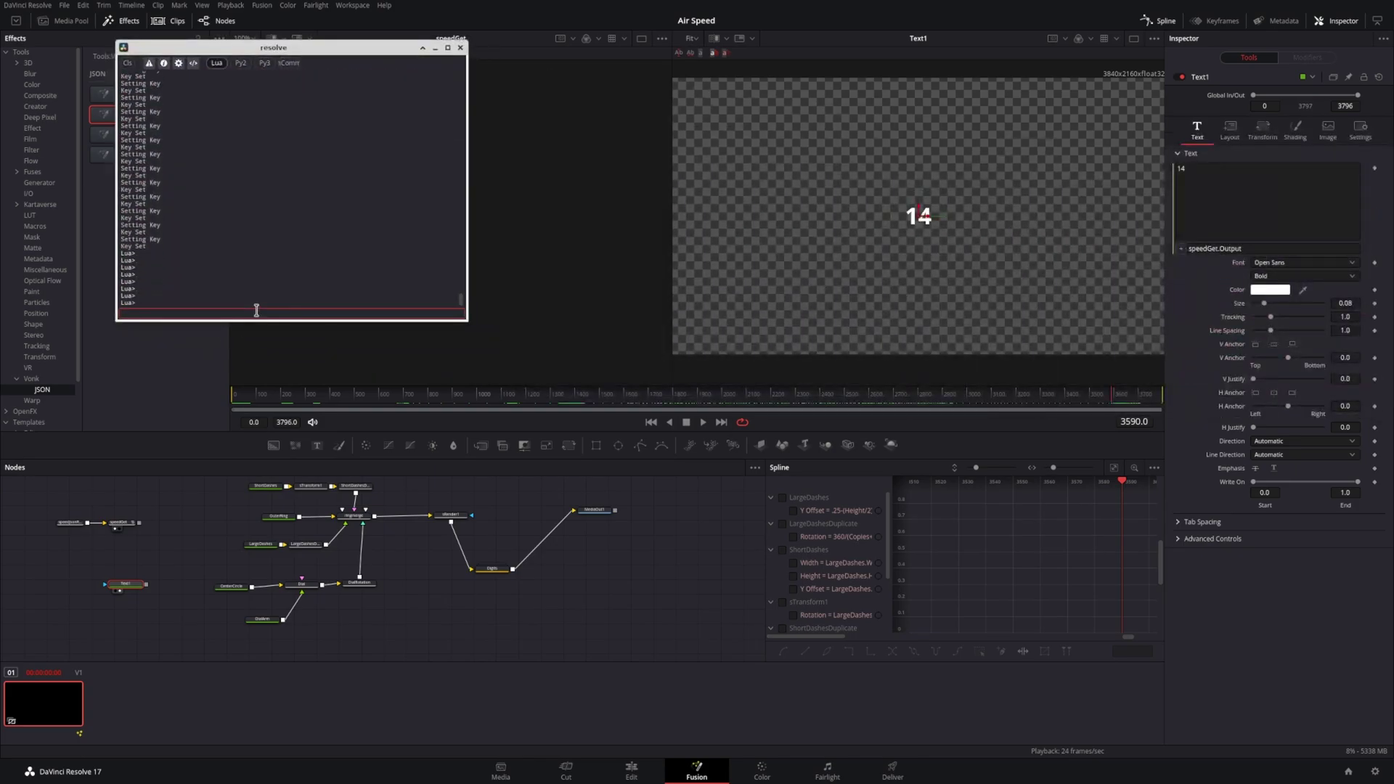
drag(248, 411, 711, 396)
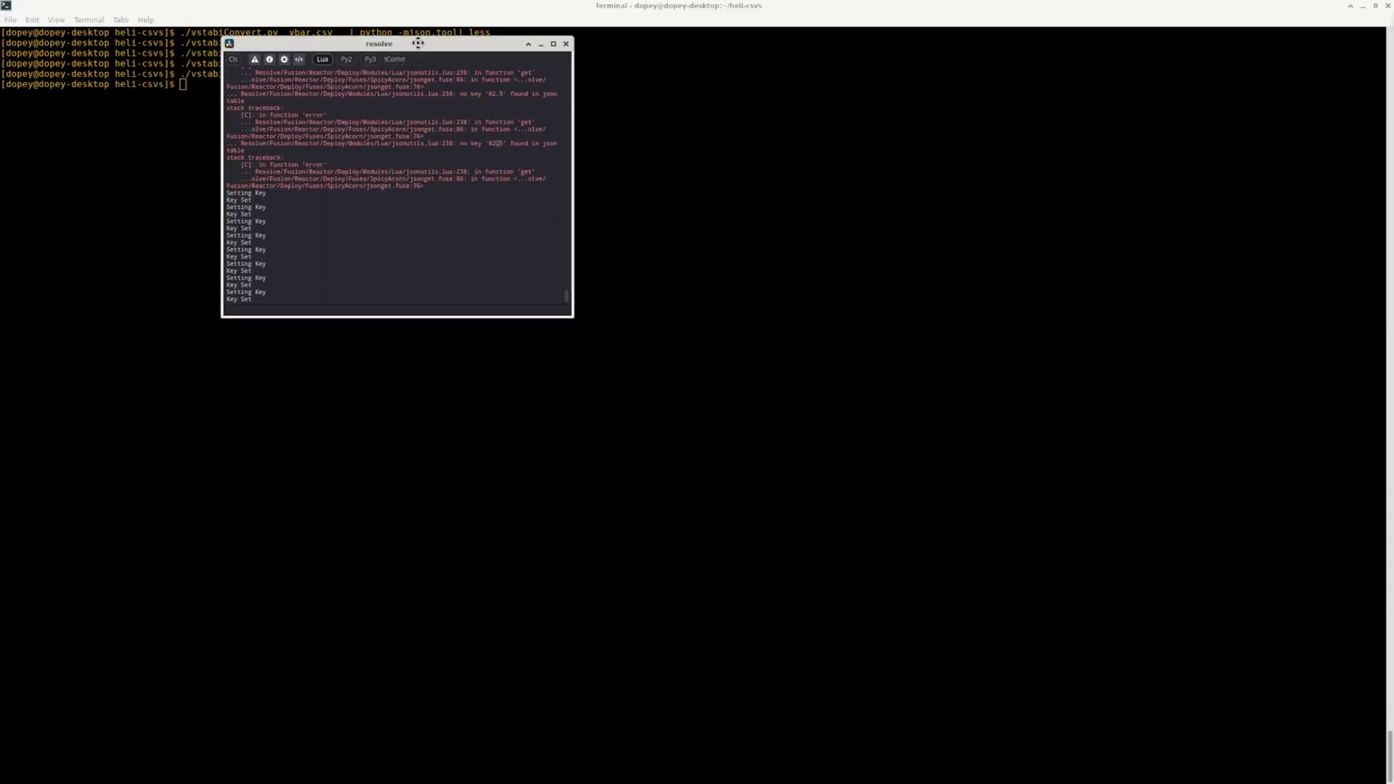
Step: Move the console aside, rerun the converter's paged JSON listing in the terminal and search it for 82.5
drag(418, 44, 913, 69)
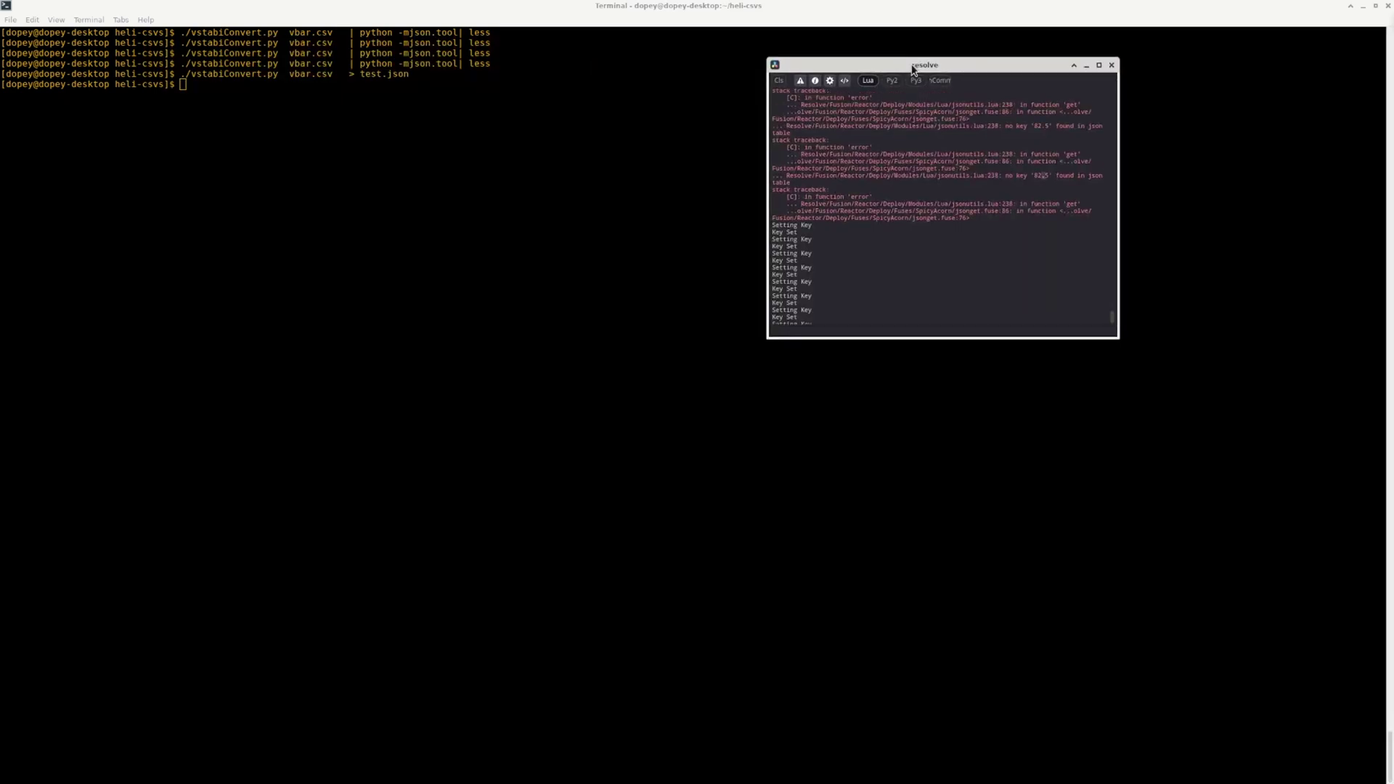
click(262, 242)
key(Up)
key(Up)
key(Return)
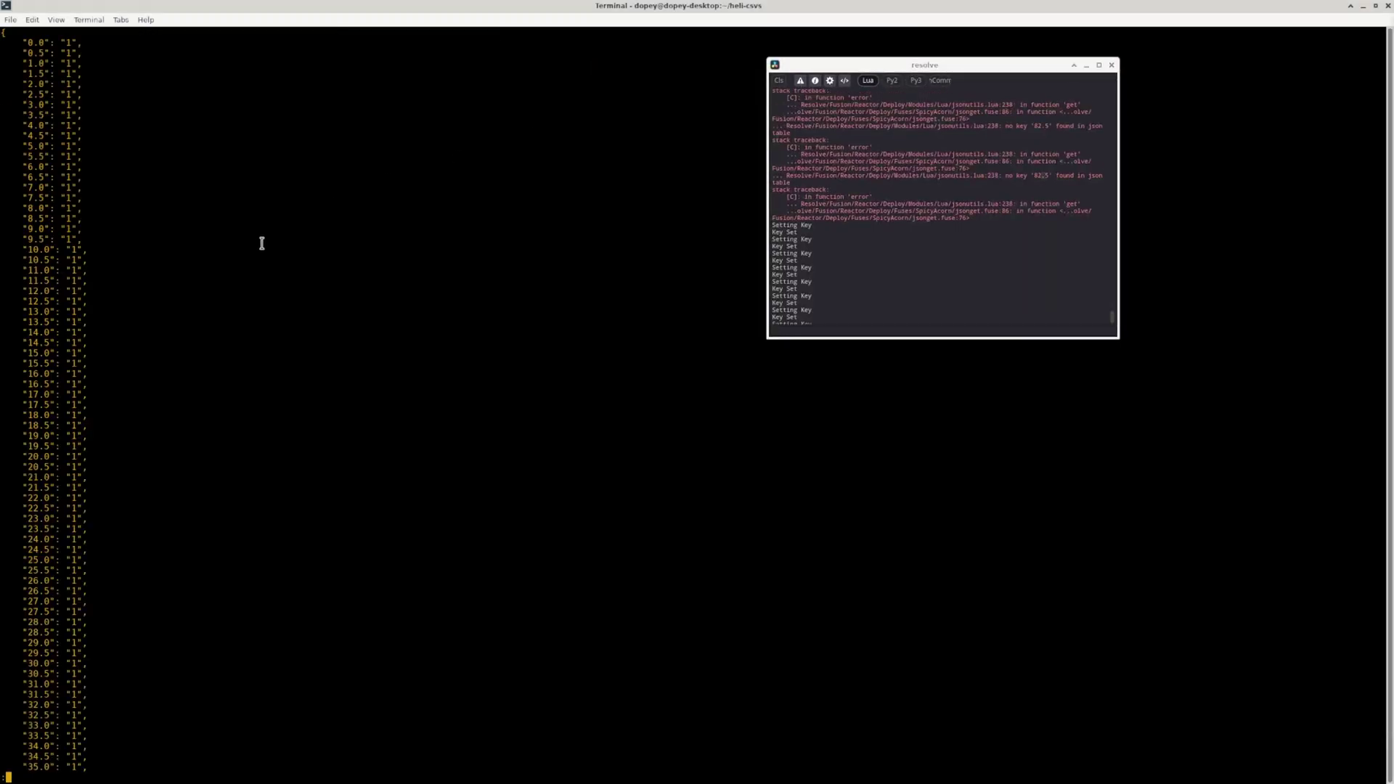
text(/82.5)
key(Return)
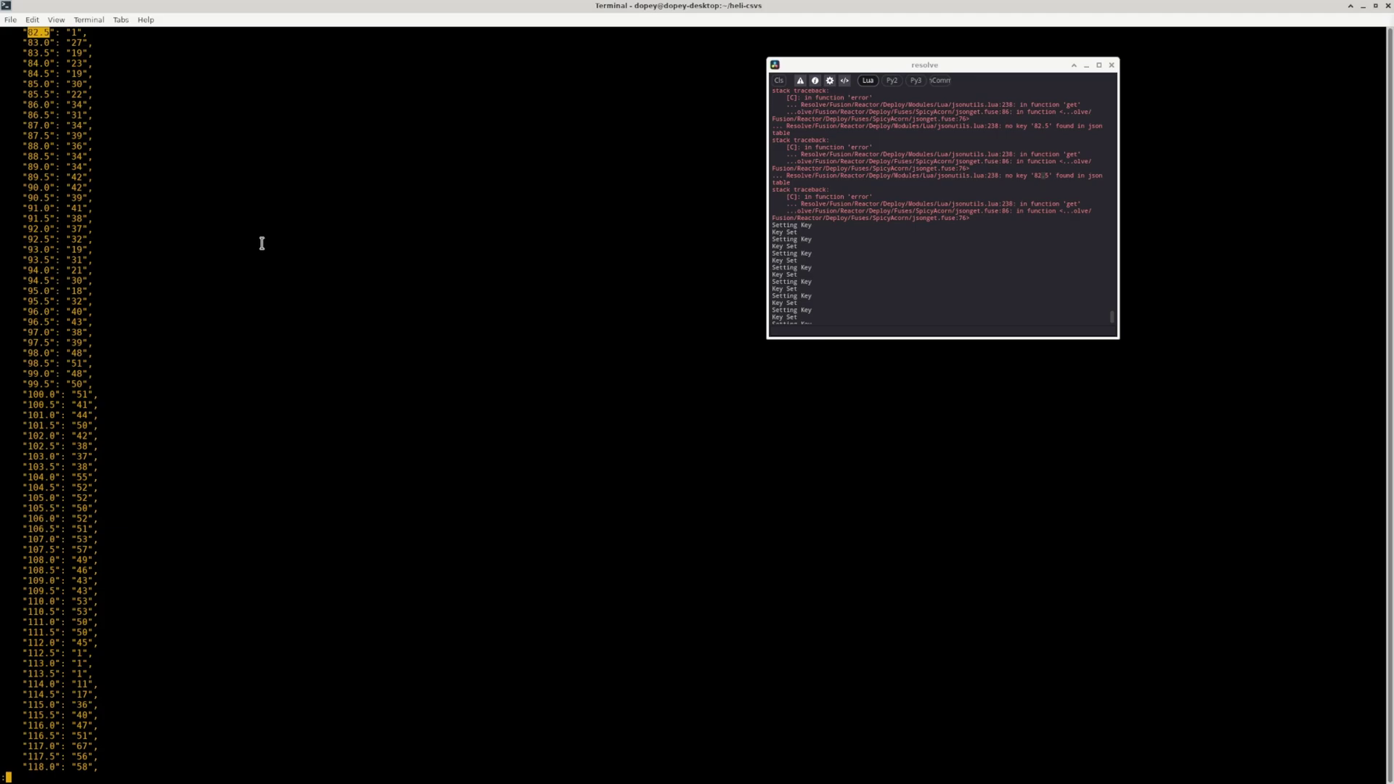
Step: Switch back to DaVinci Resolve, inspect the speedJsonRead node and scrub the timeline to check the console for missing keys
key(alt+Tab)
click(70, 522)
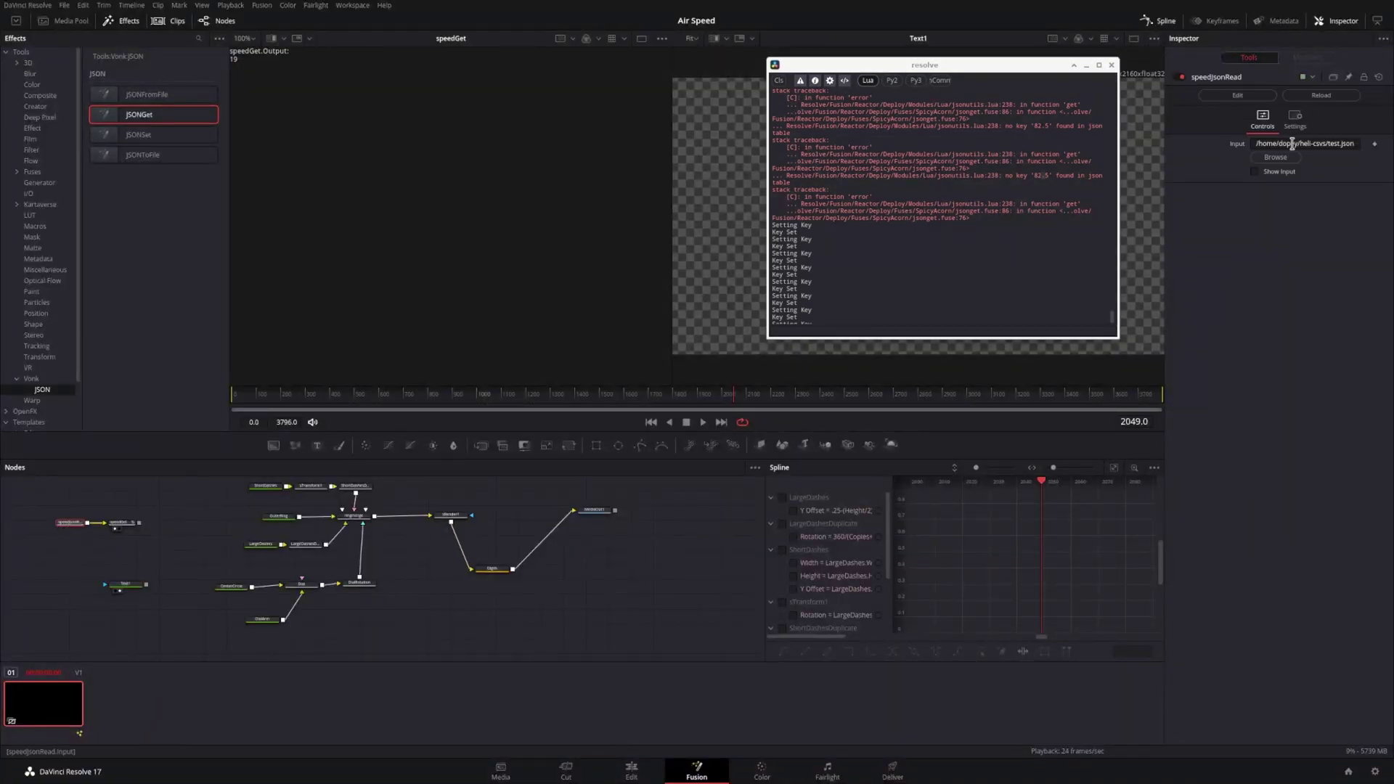
drag(501, 398, 1137, 397)
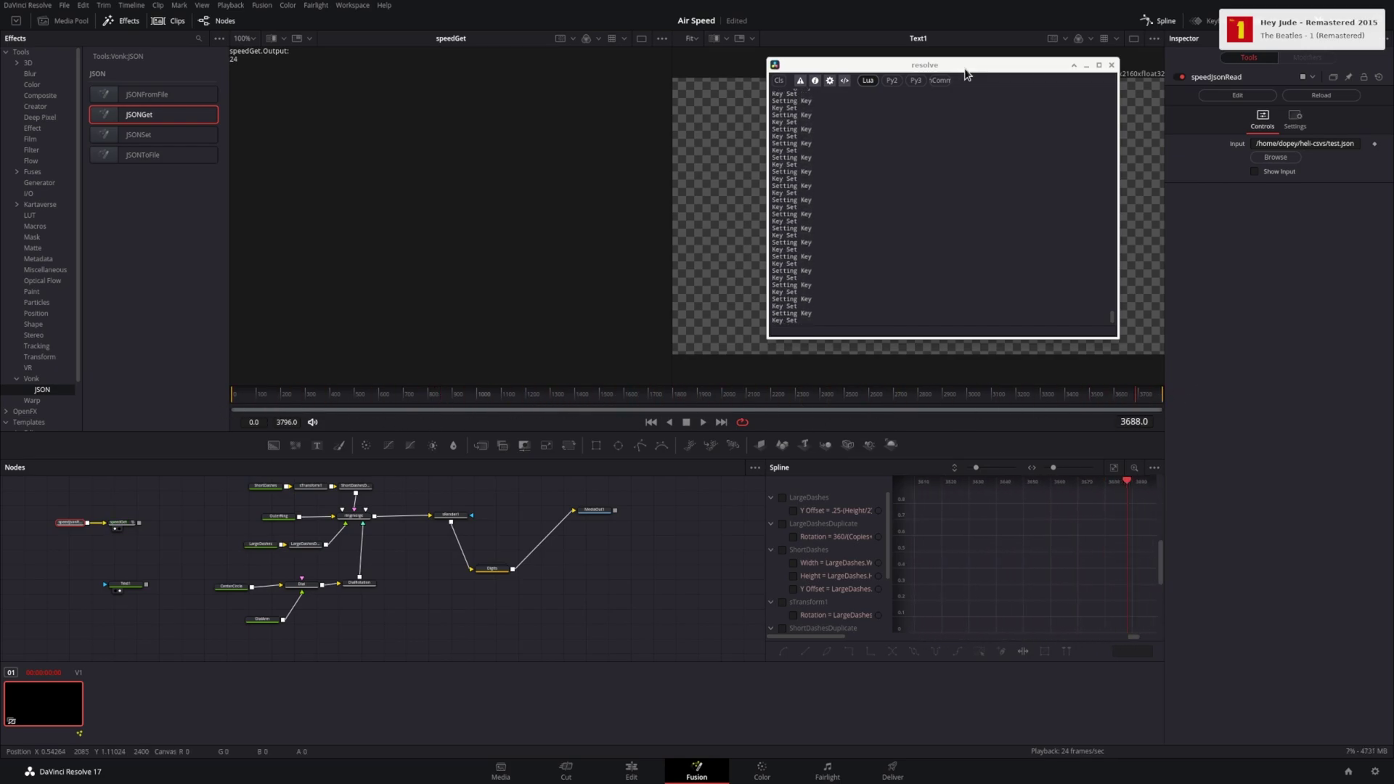
drag(966, 74, 381, 78)
drag(305, 407, 549, 413)
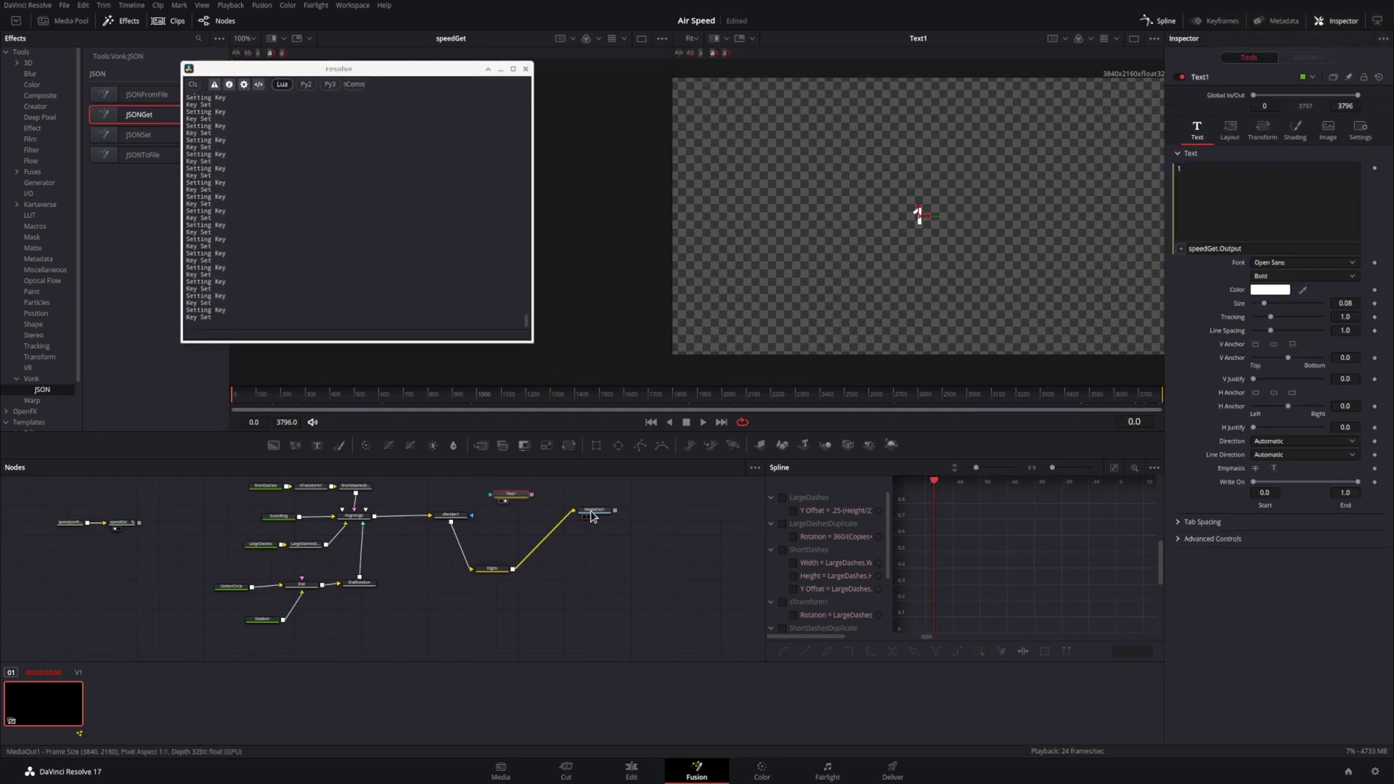
Step: Merge the speed text over the Digits output, rename it Center_Text_Speed, and scrub the MediaOut1 view to check it
click(592, 513)
drag(532, 494, 513, 569)
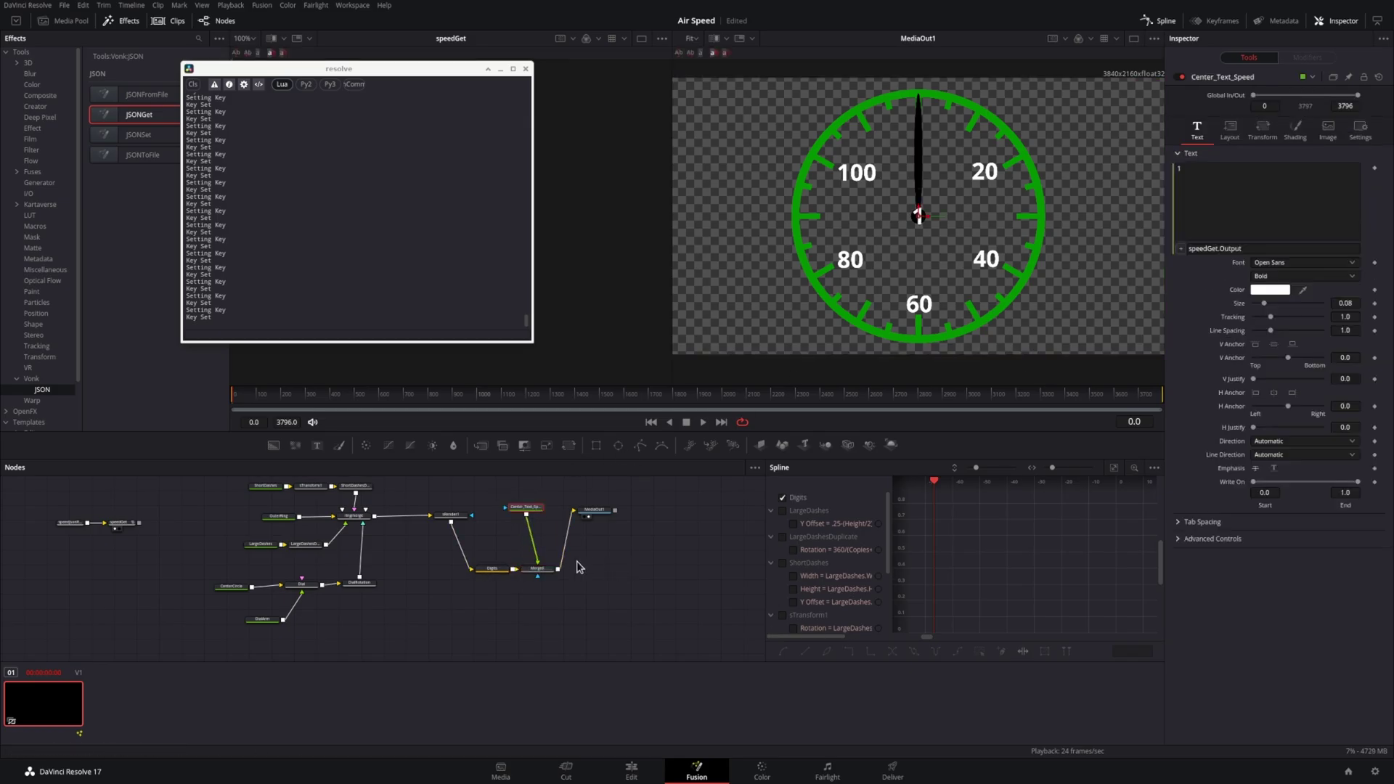
click(705, 541)
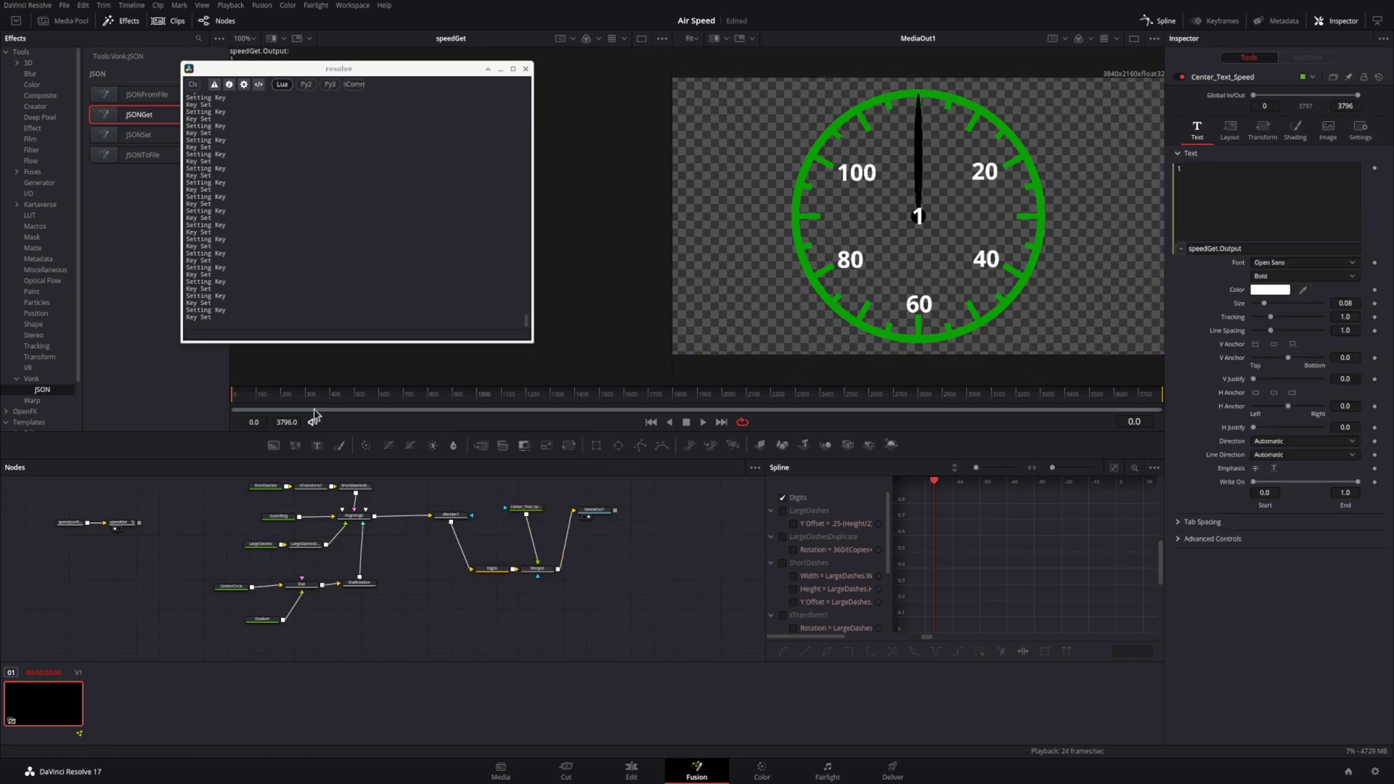
drag(579, 413, 948, 403)
Step: Try to drive the DialRotation node's rotation with a tonumber expression on speedGet.Output
click(363, 583)
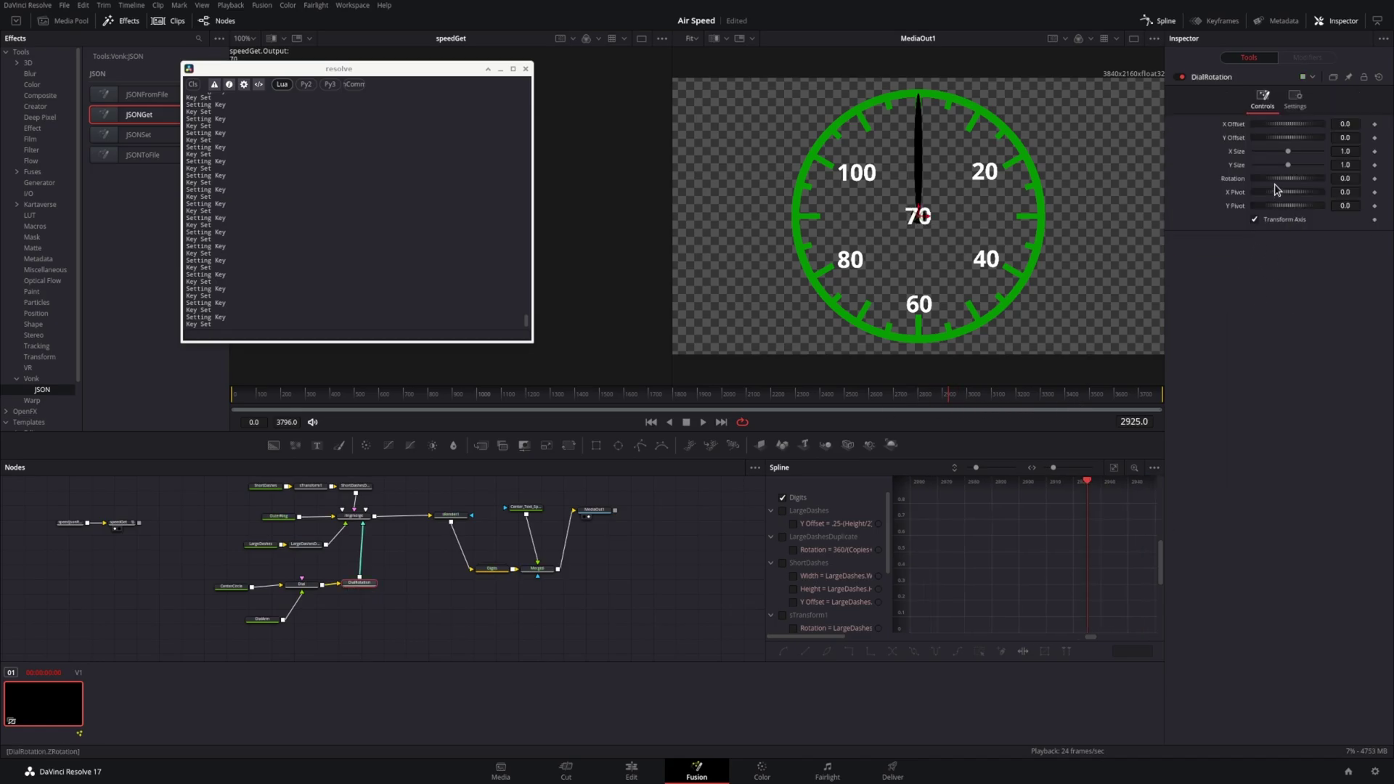
mouse_move(1281, 187)
mouse_down()
mouse_move(1316, 188)
mouse_move(1260, 191)
mouse_move(1292, 188)
mouse_move(1281, 187)
mouse_up()
right_click(1235, 180)
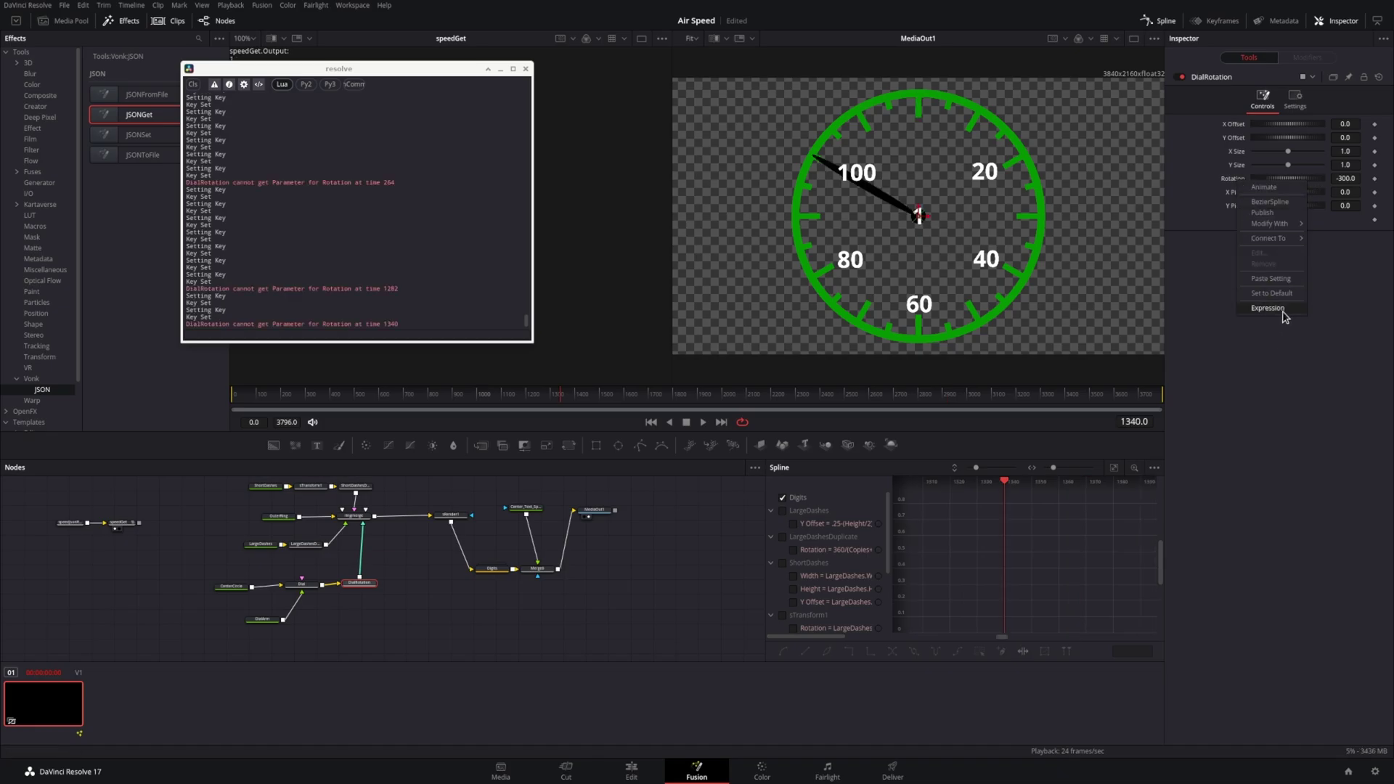
click(1282, 312)
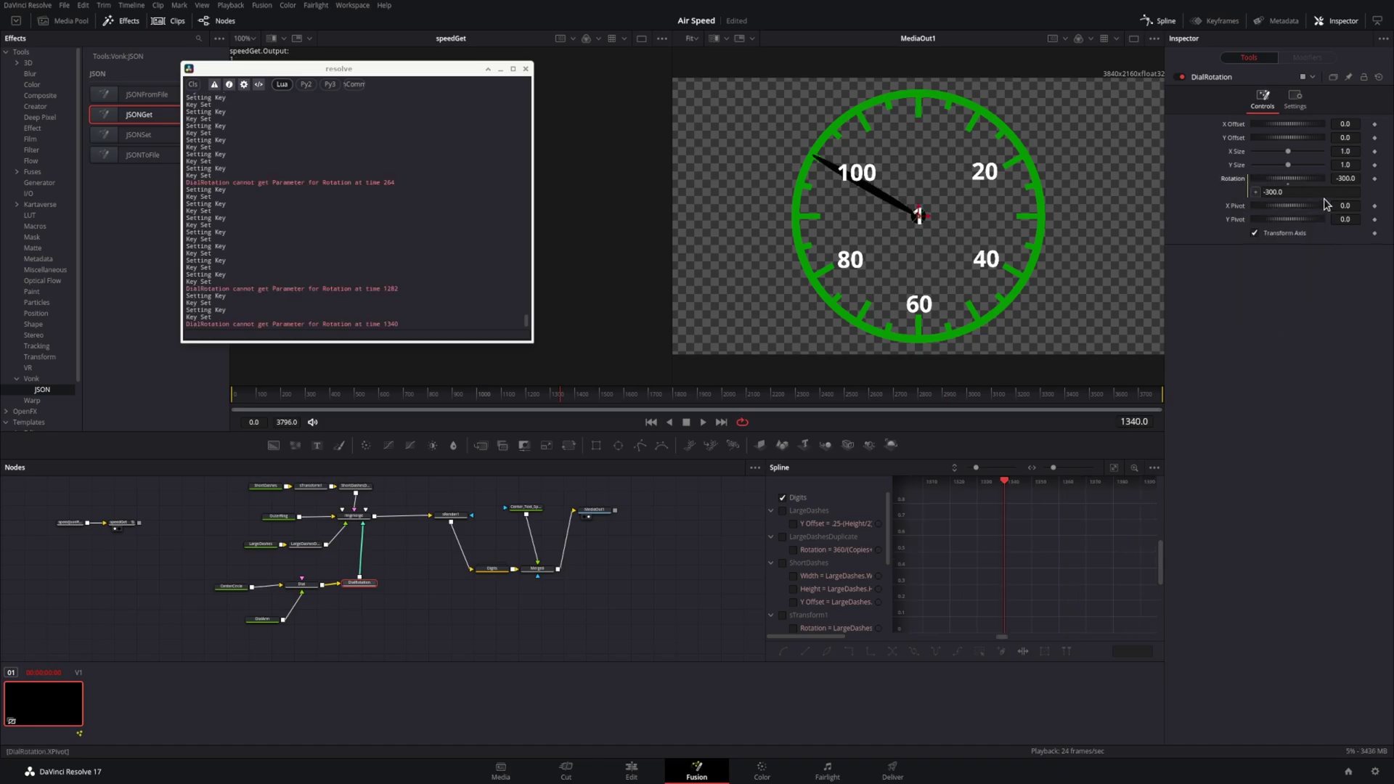
click(1324, 194)
text(tonumber()
text(speedGet.Output)
right_click(1322, 225)
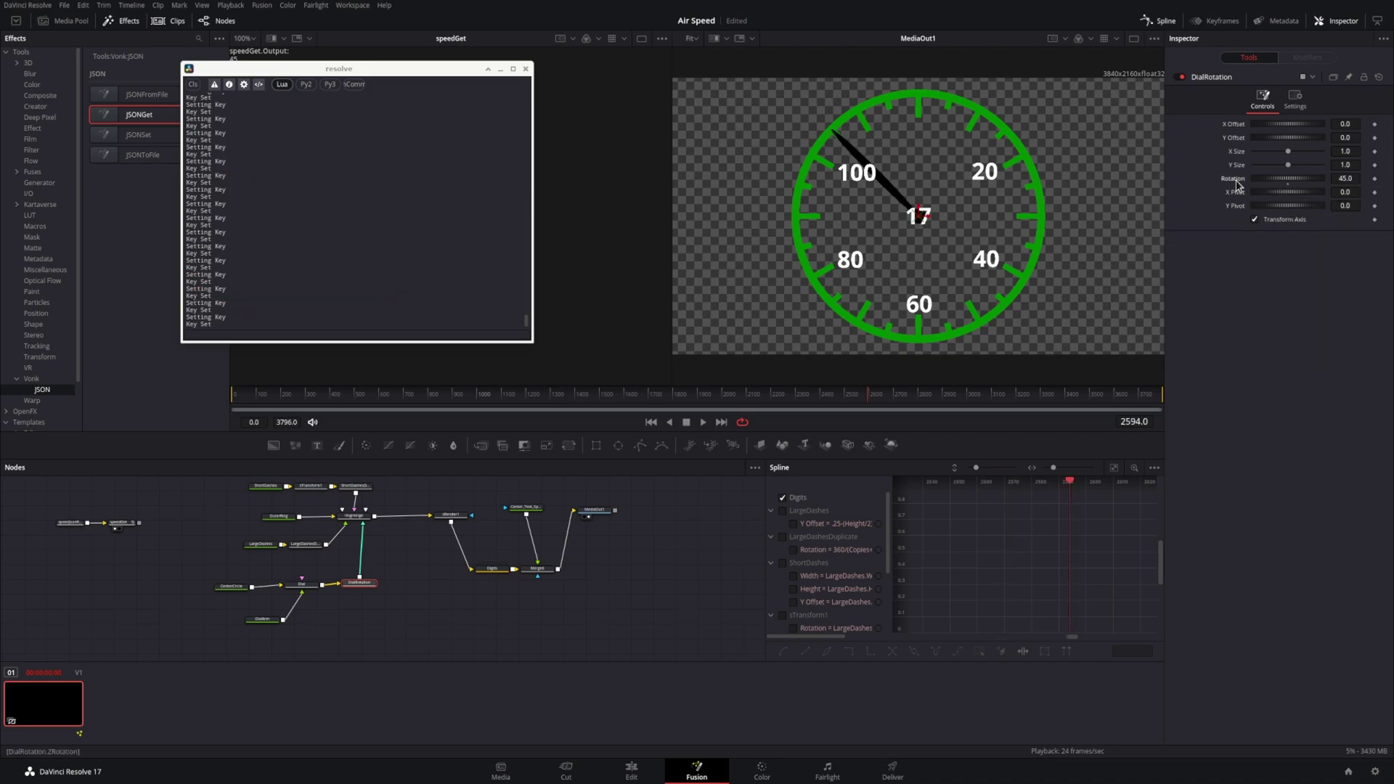
Step: Set DialRotation's Rotation expression to speedGet.Output.Value*3 and scrub the timeline to check the needle
right_click(1235, 182)
click(1276, 311)
click(1299, 193)
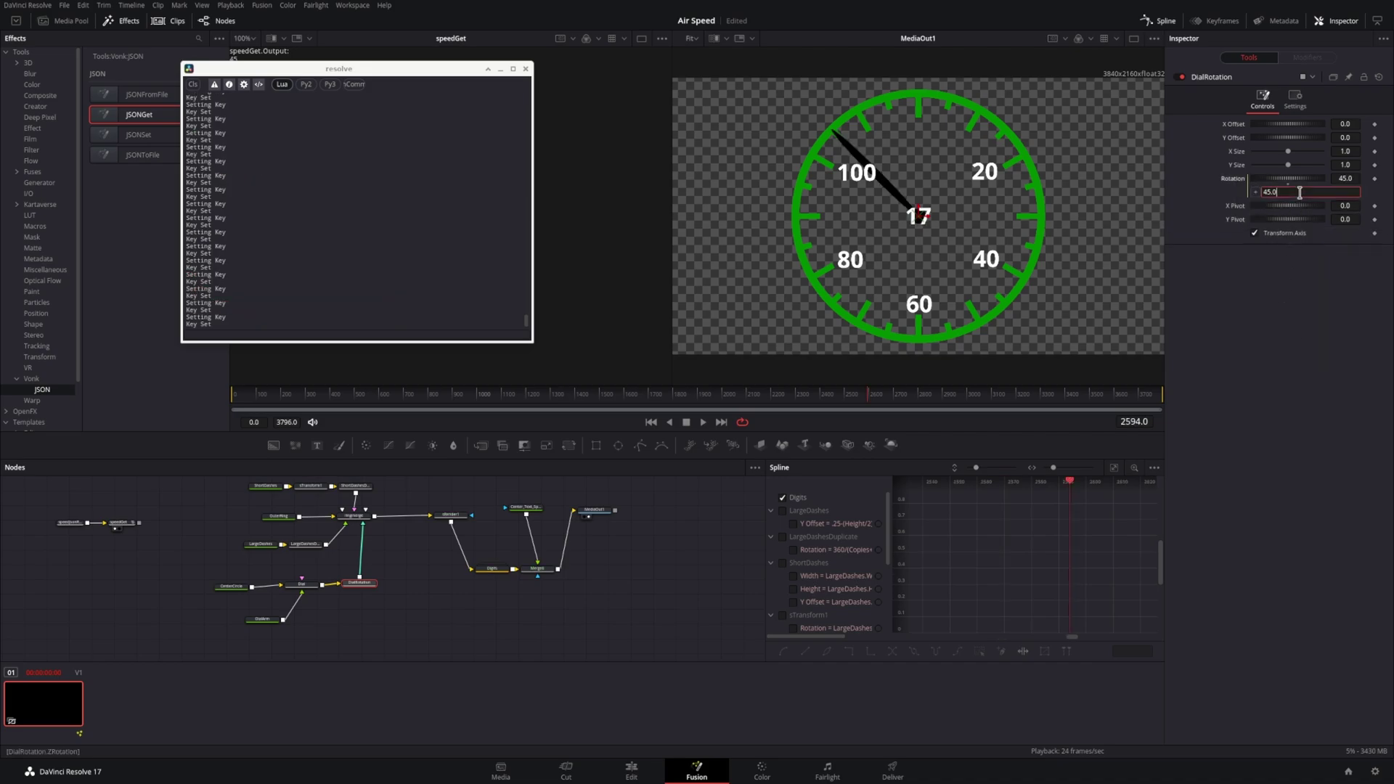
text(speedGet.Output)
text(.Value)
text(*3)
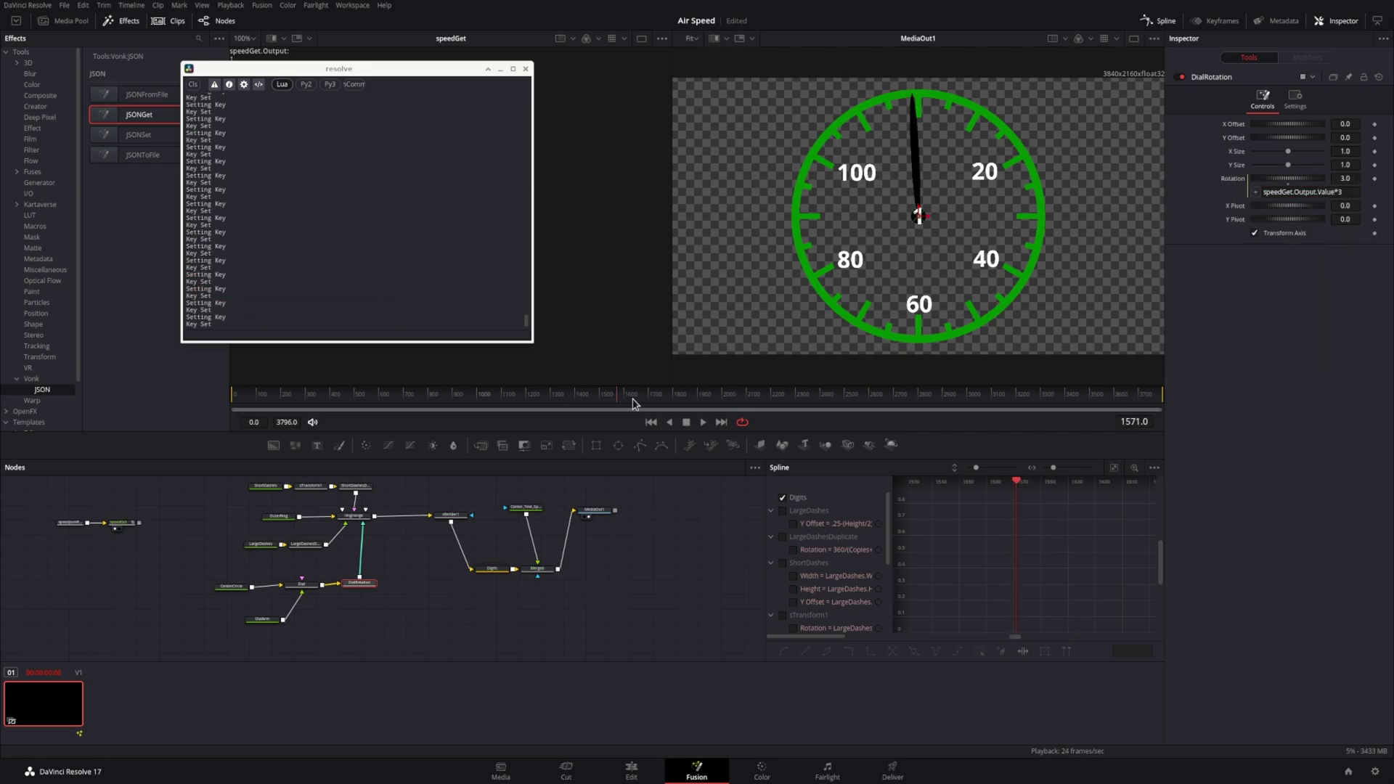
drag(631, 398, 992, 413)
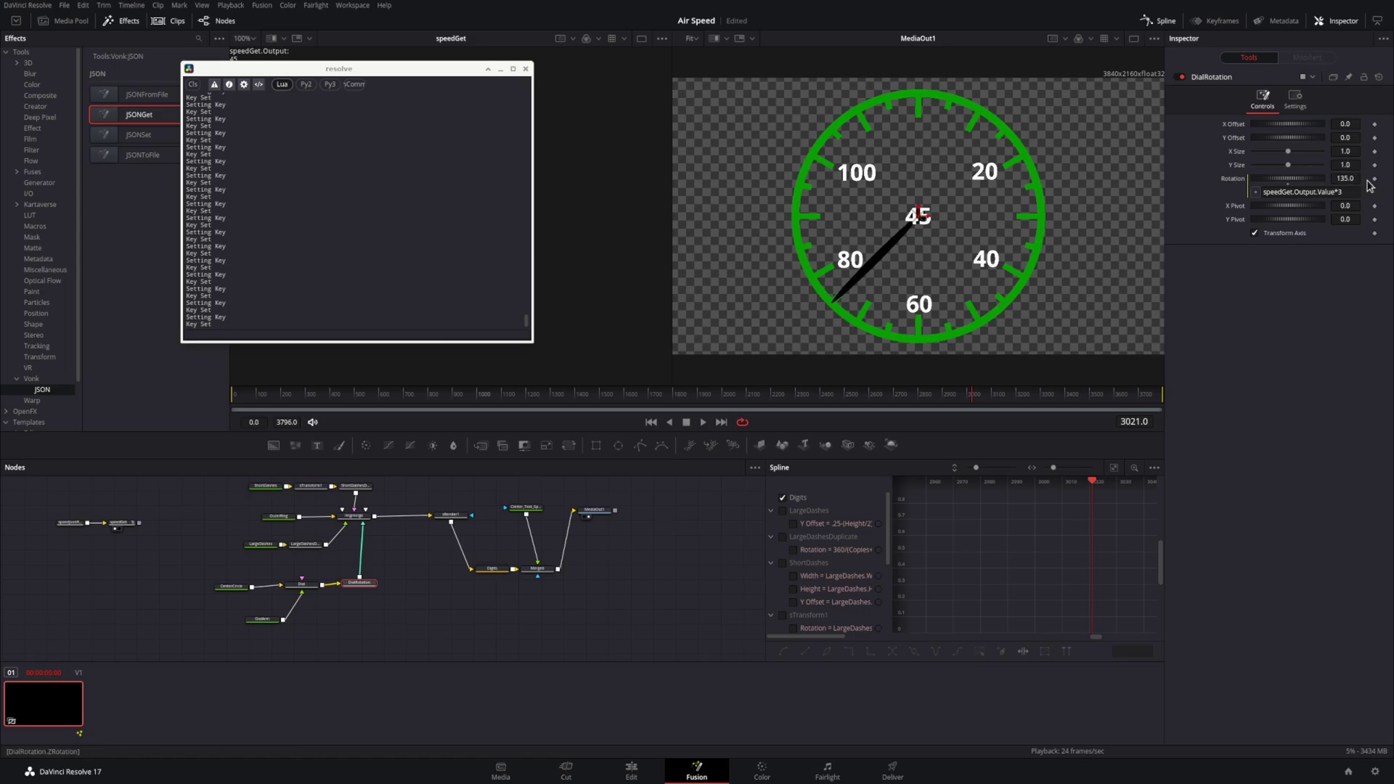
Step: Reverse the needle direction by changing the Rotation expression to -(speedGet.Output.Value*3)
click(1347, 191)
text(-()
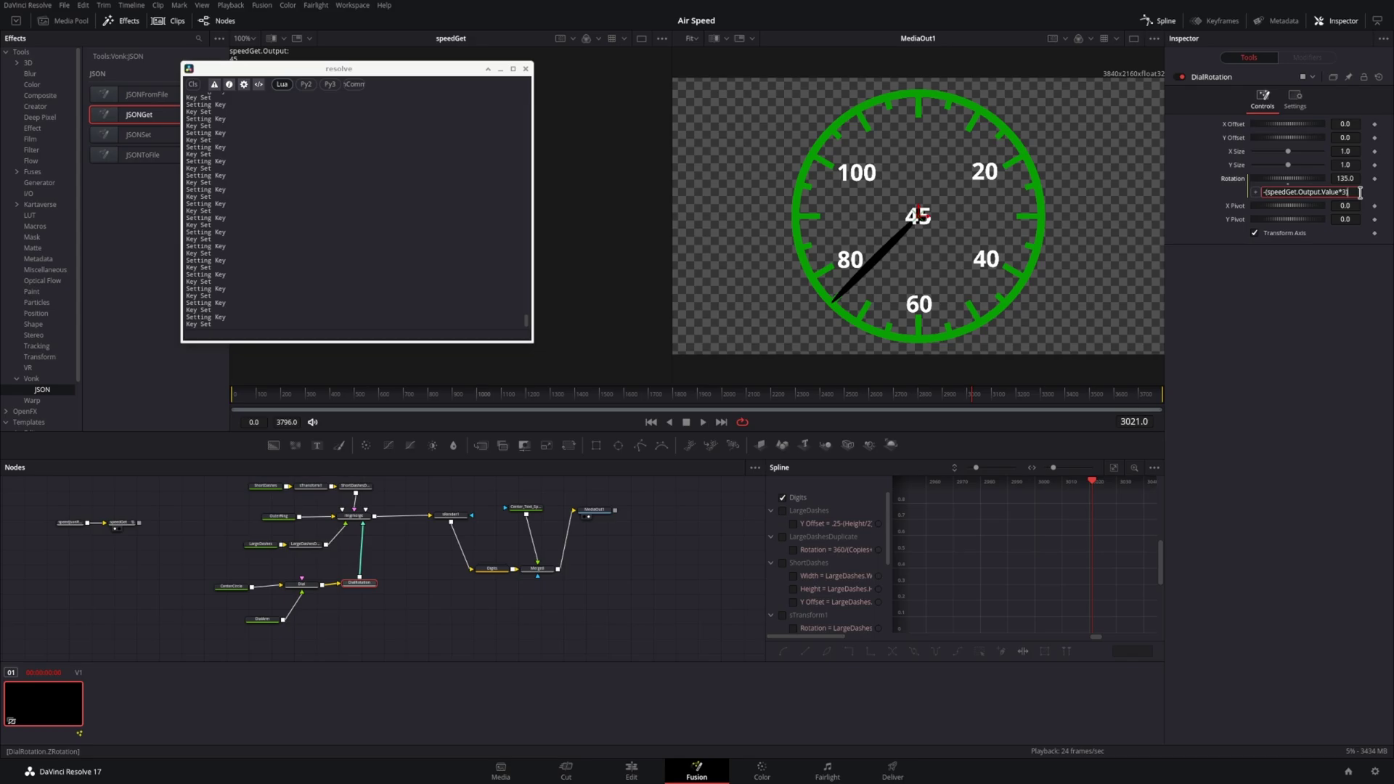
key(Return)
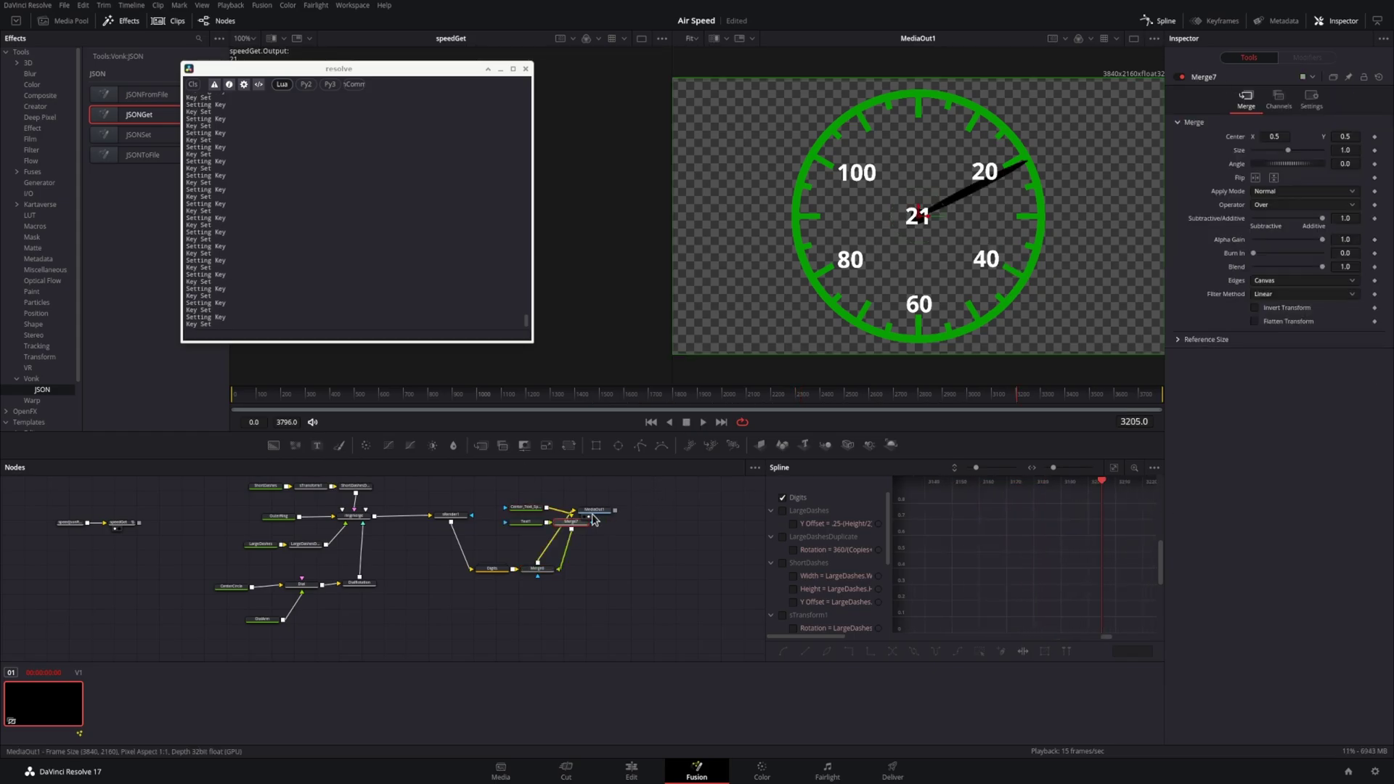
Step: Enter kph in the Text1 node merged with the speed readout and lower its center Y to about 0.432
drag(594, 516, 685, 574)
click(528, 522)
click(1238, 209)
text(kph)
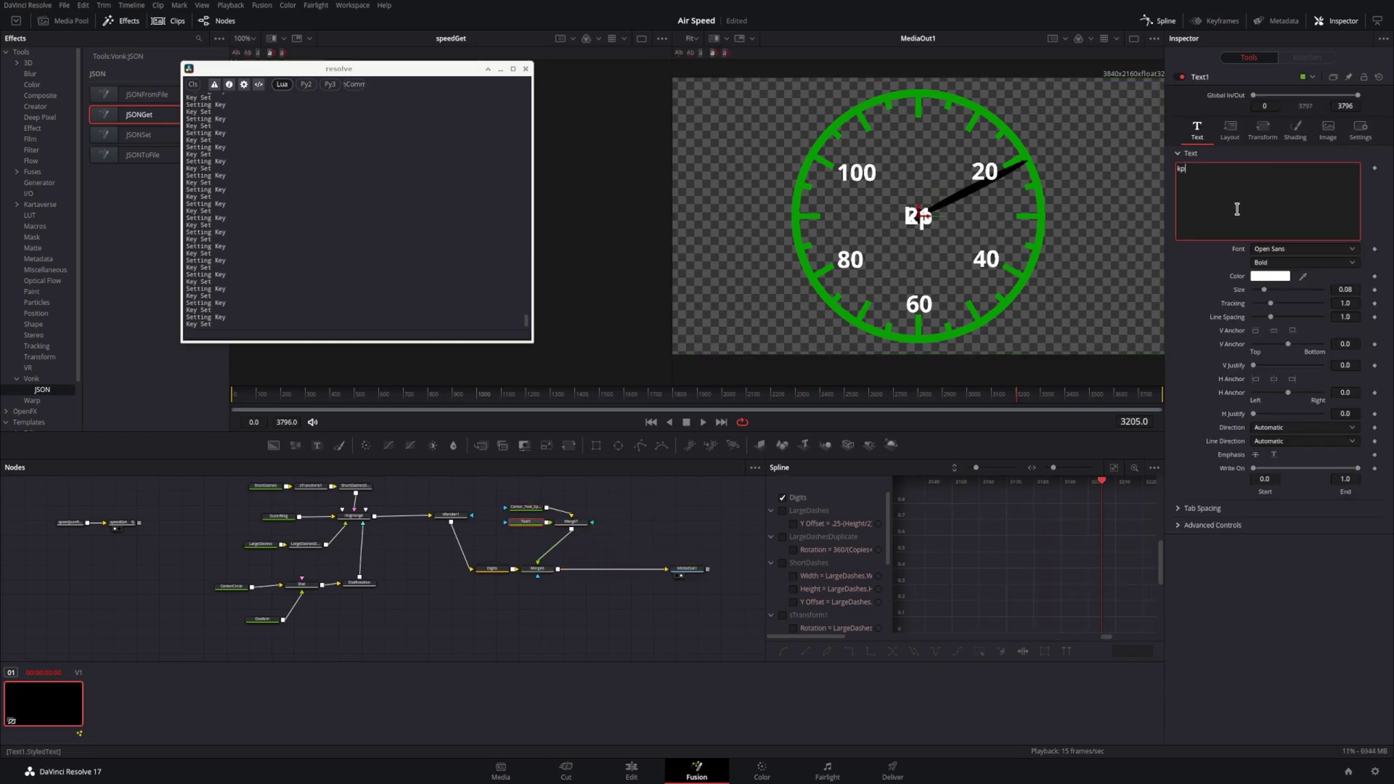
click(1229, 131)
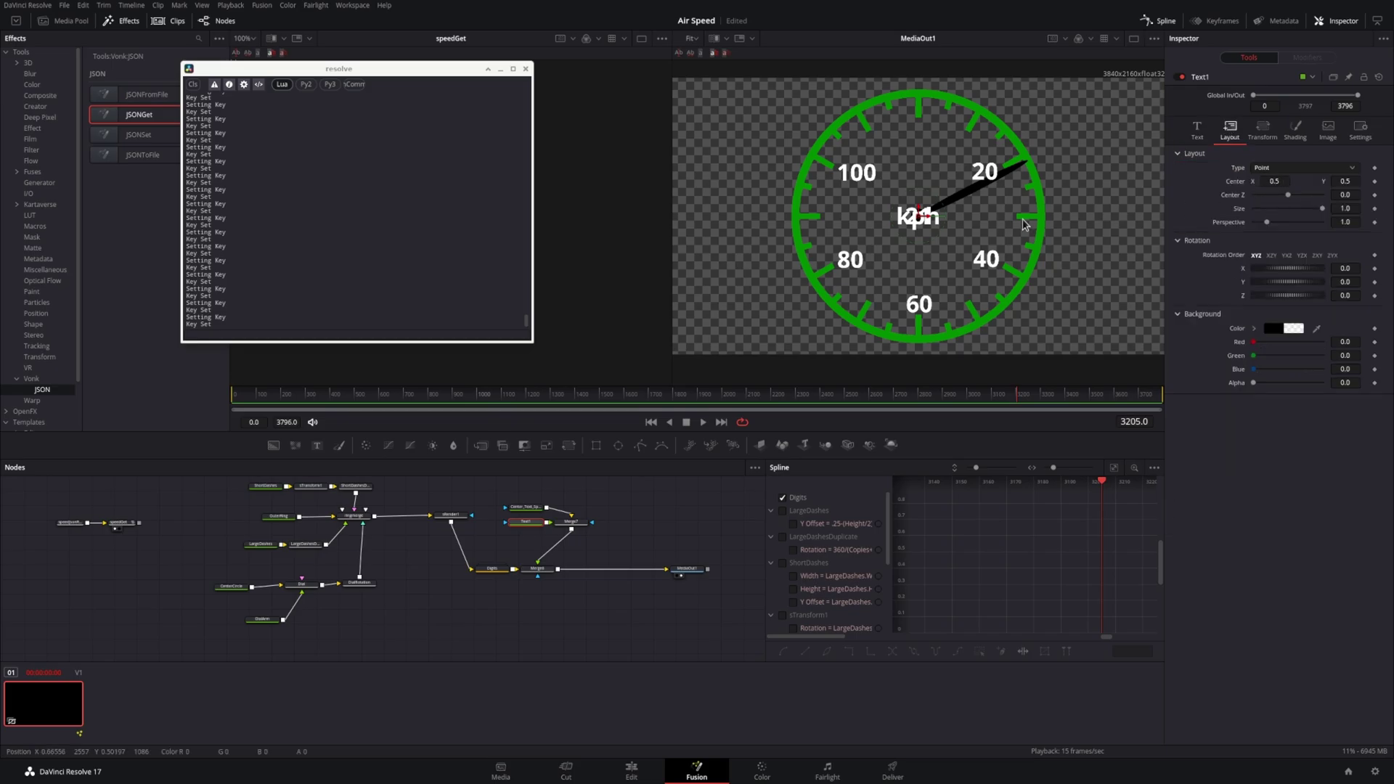
drag(1350, 183, 1301, 183)
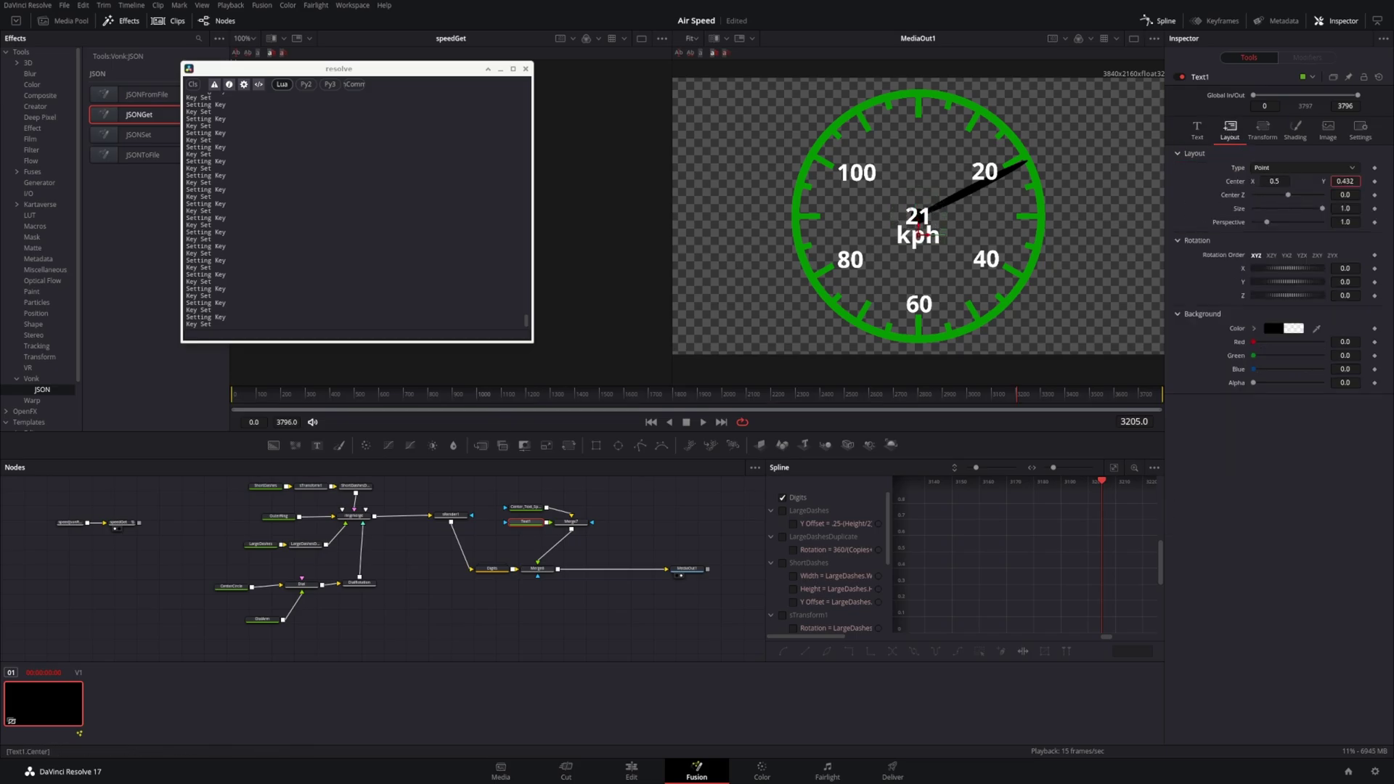
Step: Add an expression to the Size parameter of the kph text and open it for editing
click(1197, 130)
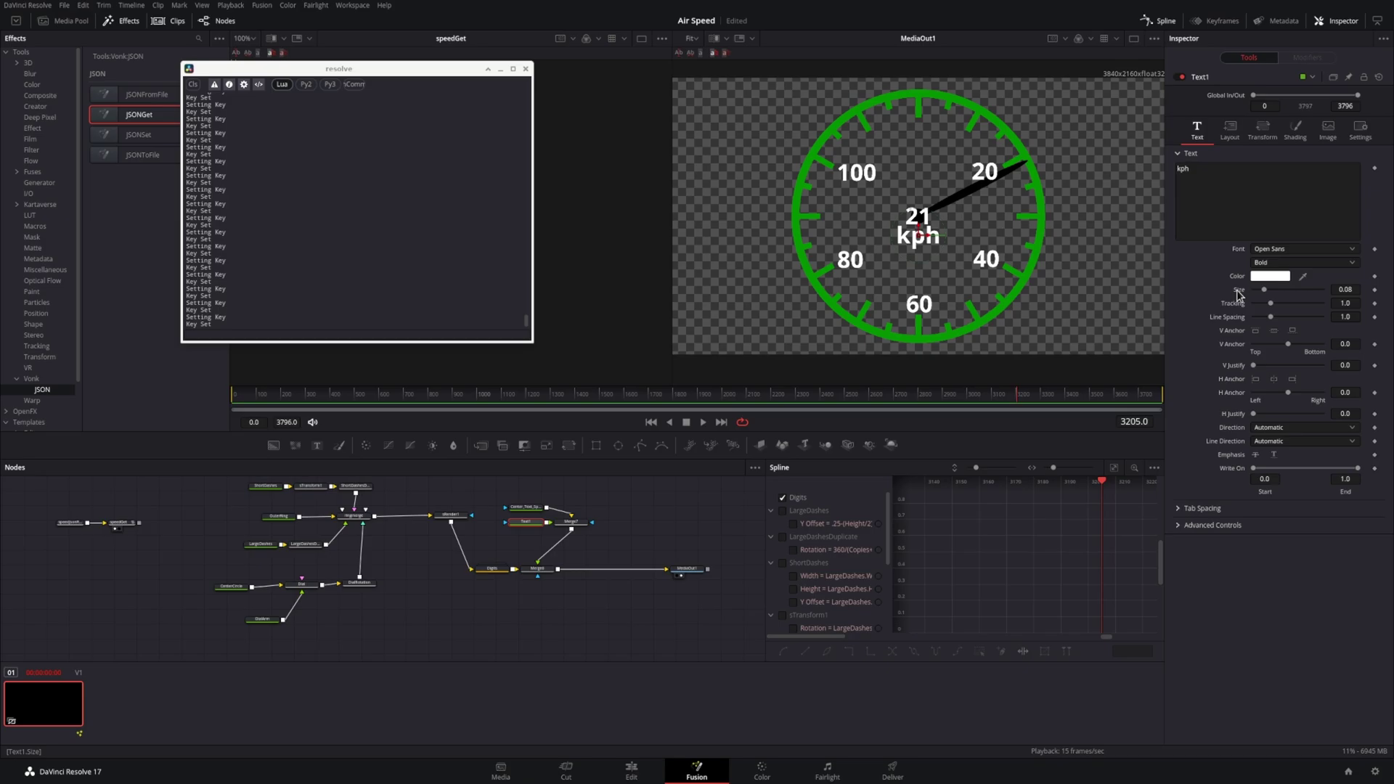
right_click(1237, 293)
click(1267, 421)
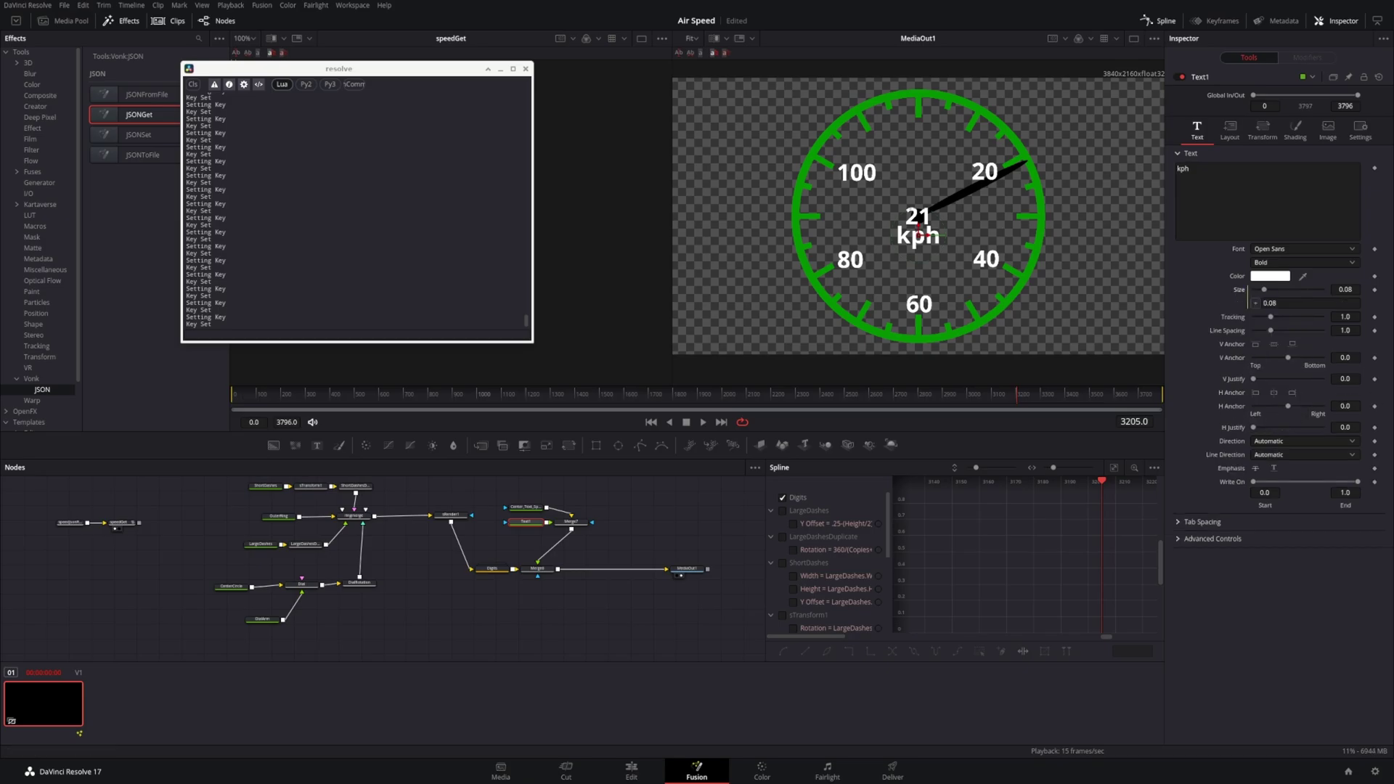
click(1311, 302)
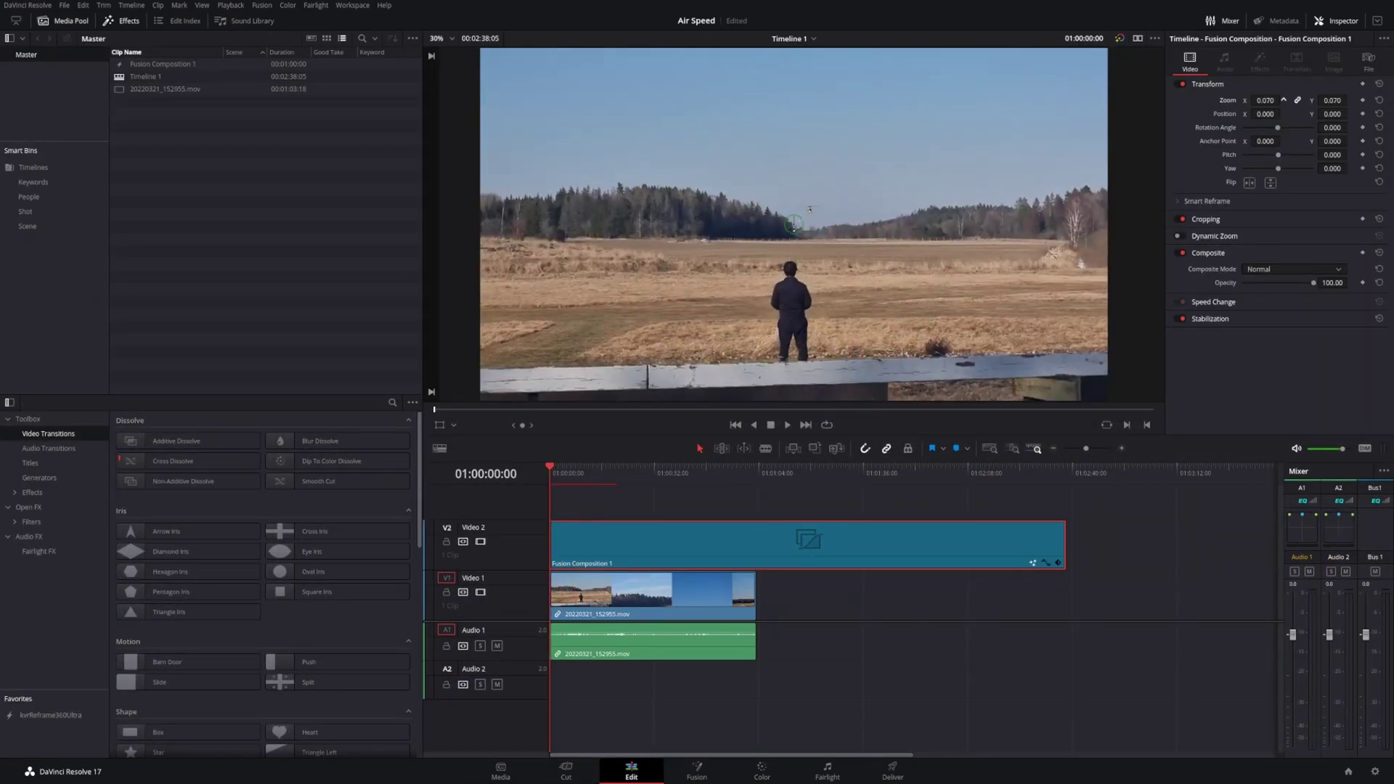
Step: Scale the gauge overlay clip to 0.190, position it at X 1554, Y -577, and play the timeline to check it
drag(1266, 101, 1380, 114)
drag(1332, 114, 1248, 114)
click(787, 426)
click(768, 427)
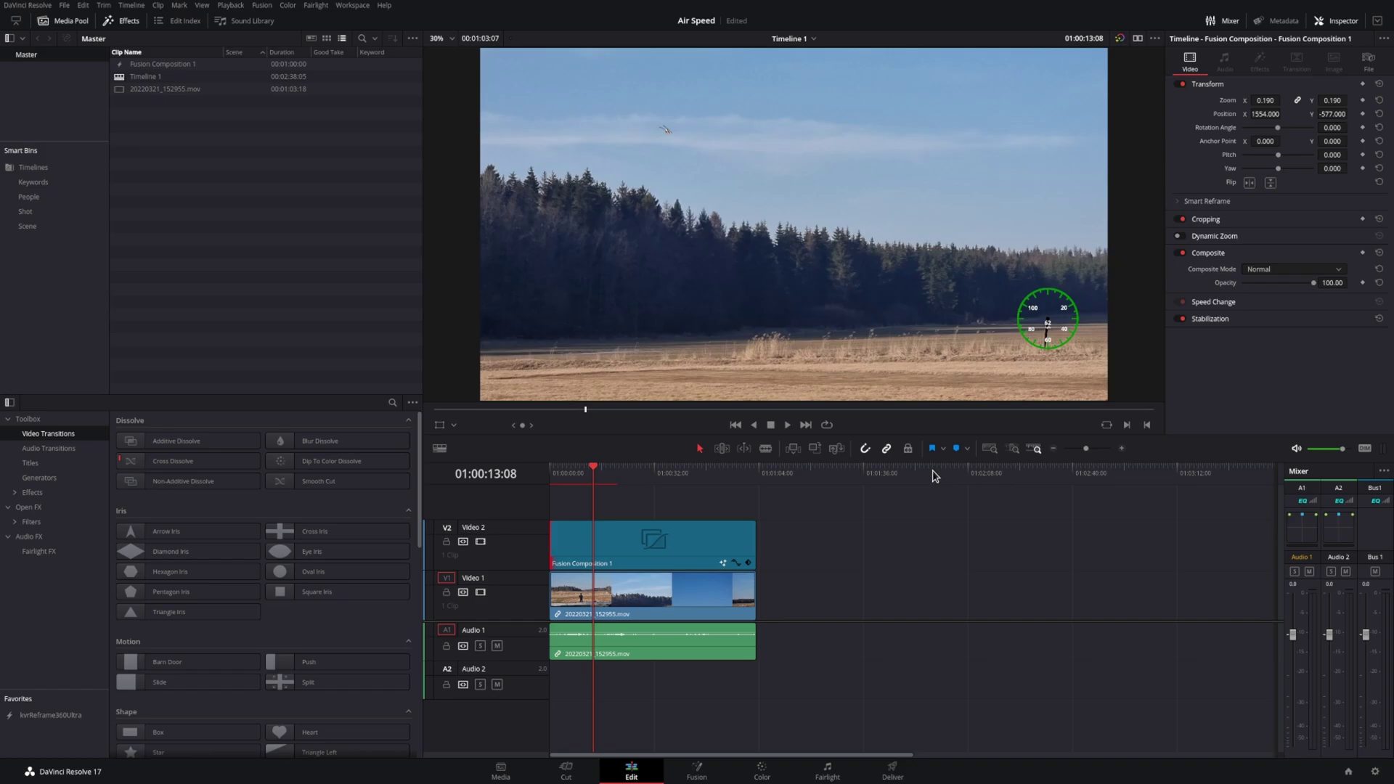
Step: Set the gauge overlay's opacity to 0 at the start of the timeline and play back the edit
click(231, 5)
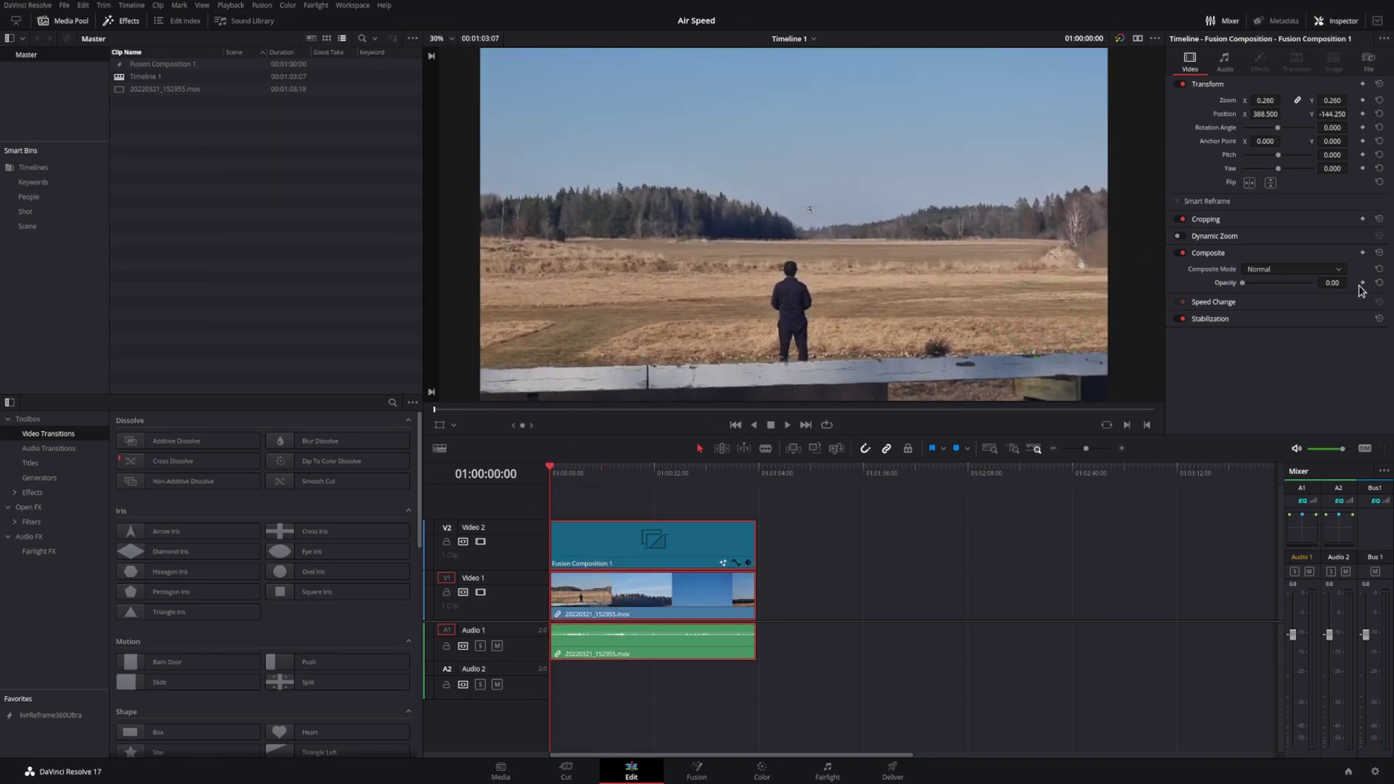
click(787, 425)
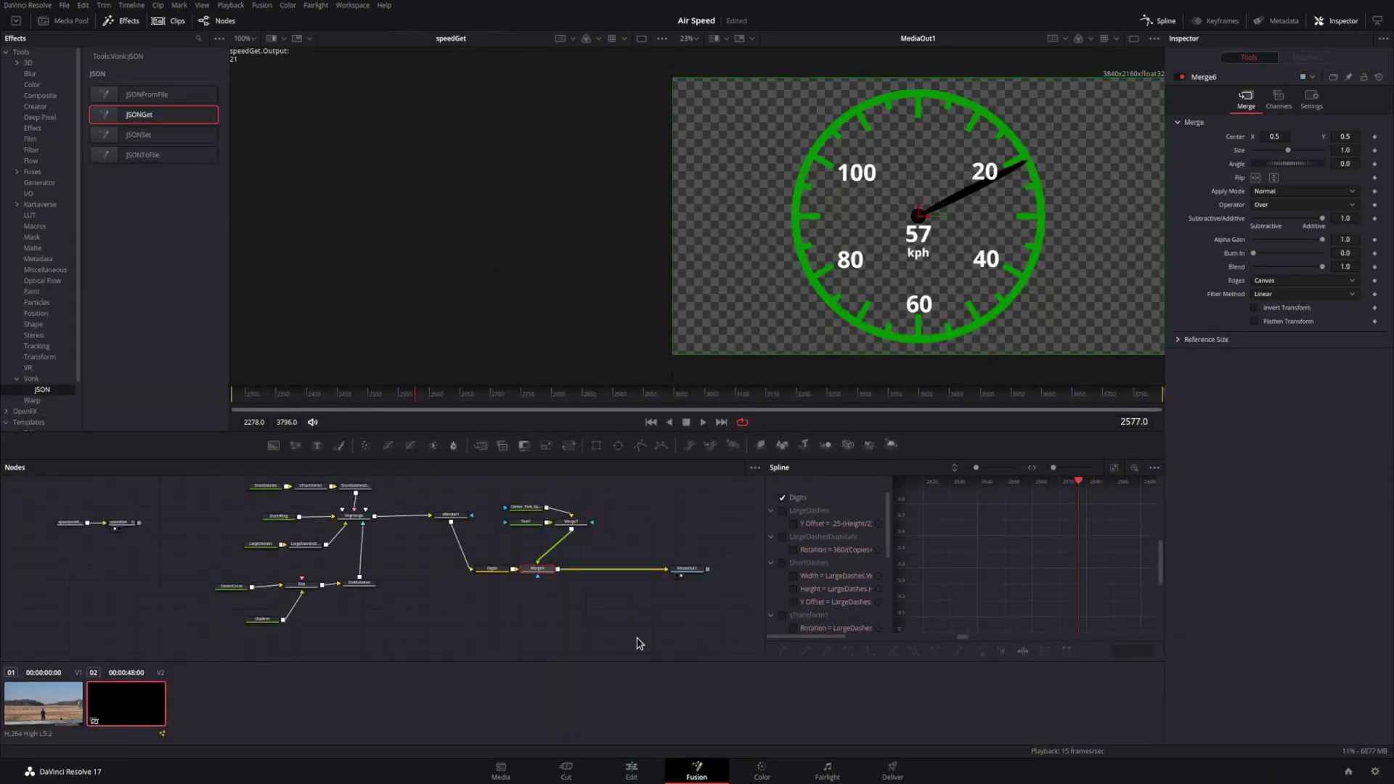
Step: Select all the gauge's nodes and create a macro from them
drag(639, 643, 103, 505)
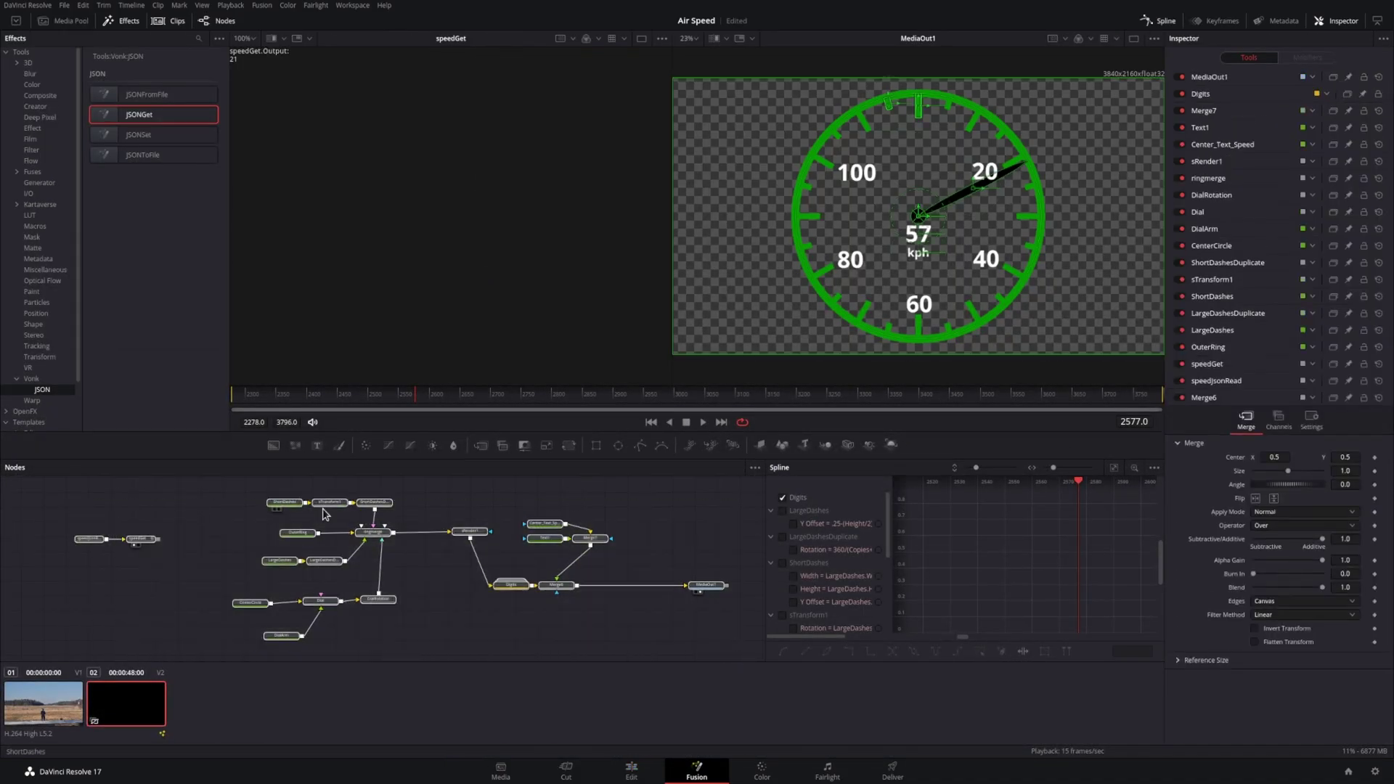
right_click(283, 503)
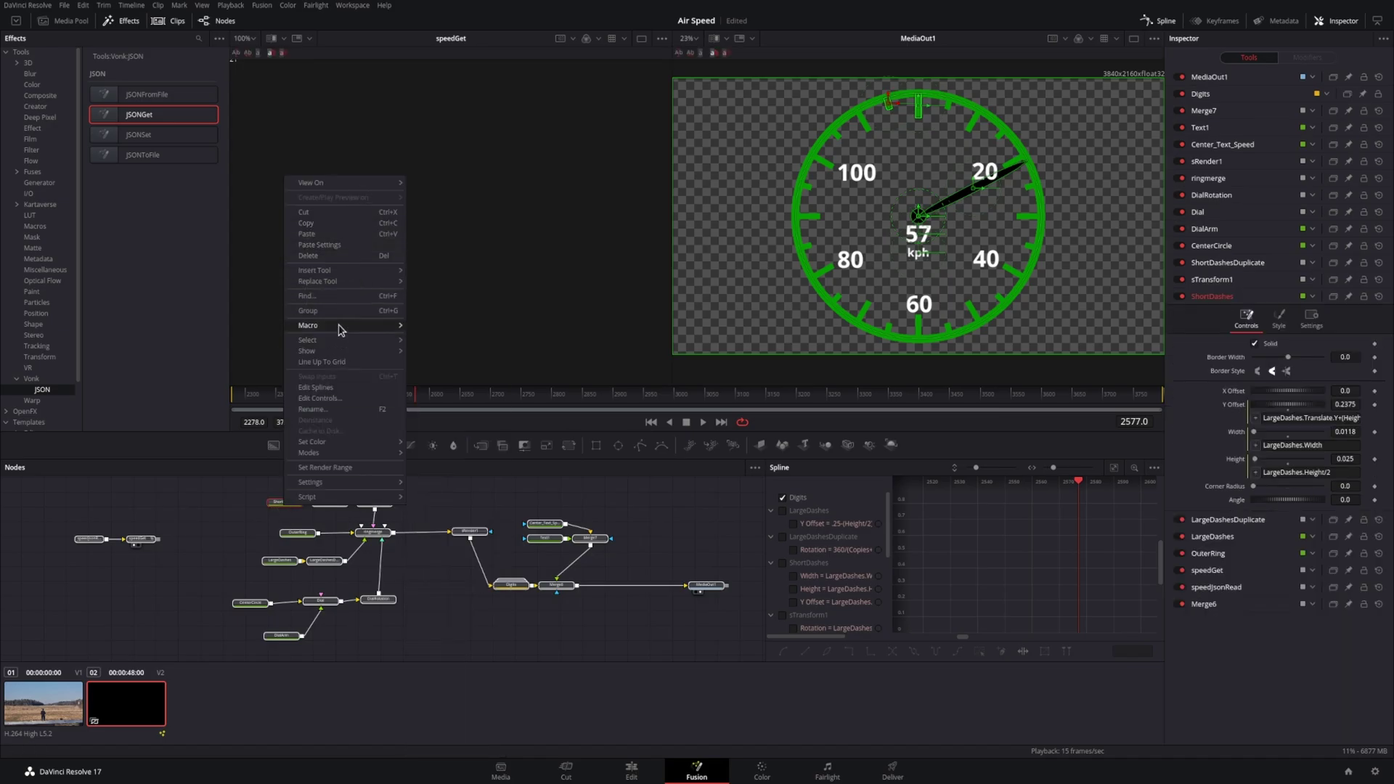
click(436, 326)
Step: Expose the Input parameter of speedJsonRead as an exported control of the macro
click(67, 363)
scroll(181, 270, down, 3)
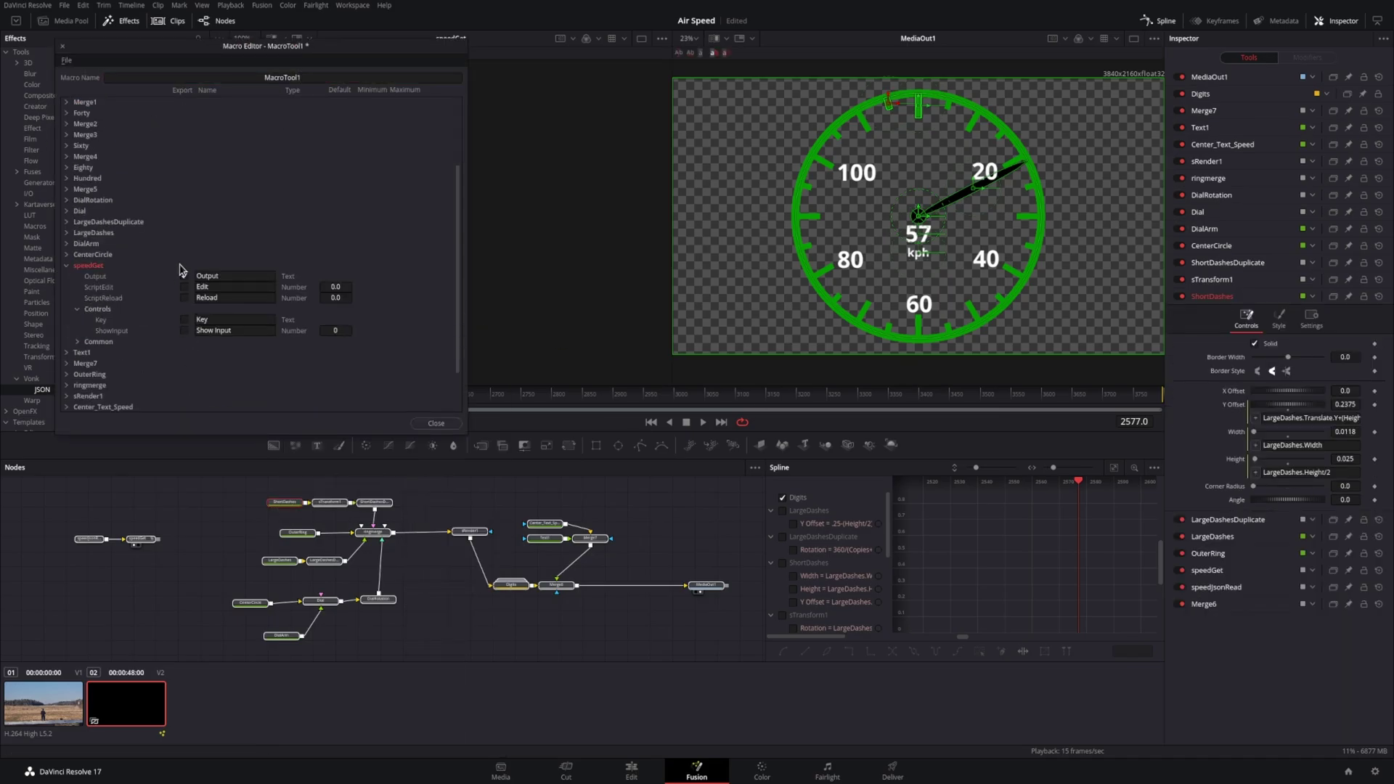
click(66, 266)
click(67, 363)
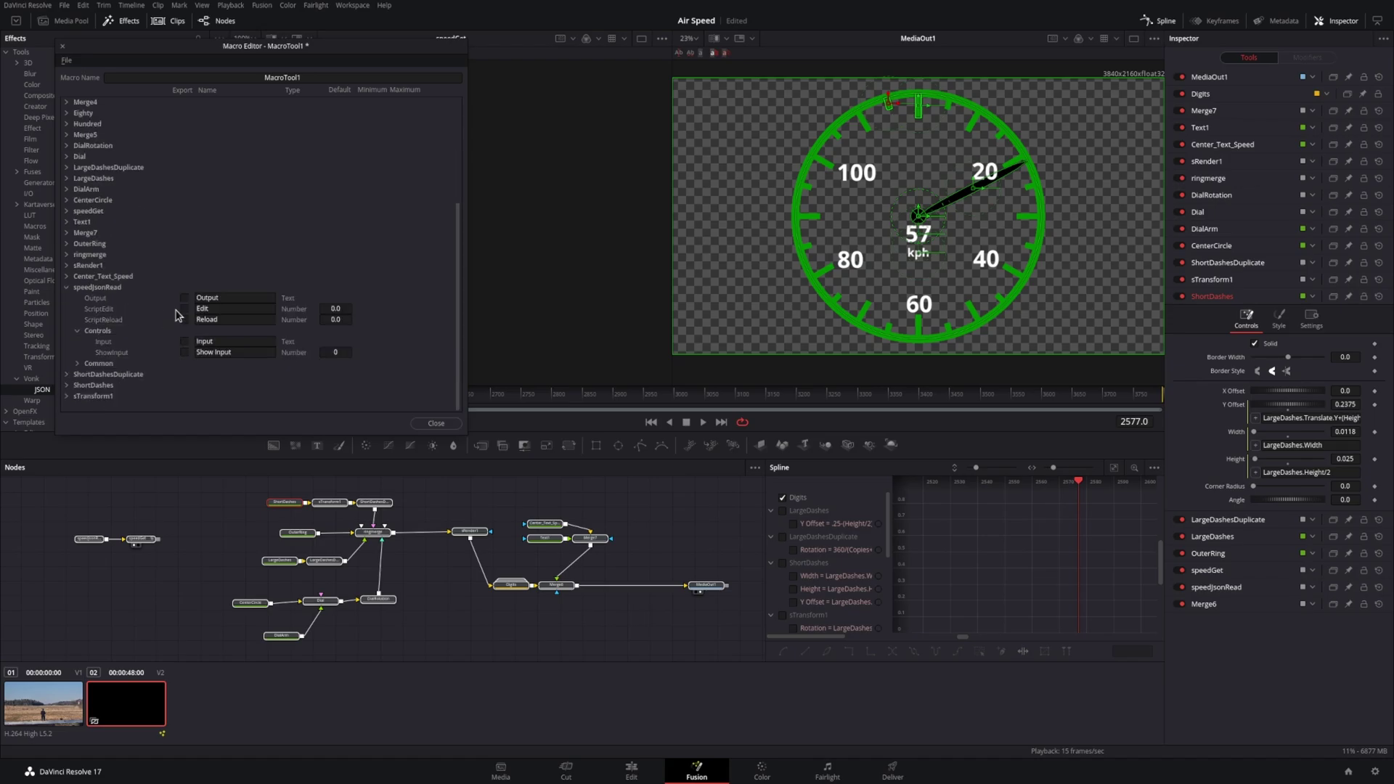
click(185, 341)
Step: Name the macro Speedo-Text and save it as Speedo-Text.setting in the Fusion Macros folder
double_click(308, 76)
text(Speedo-Text)
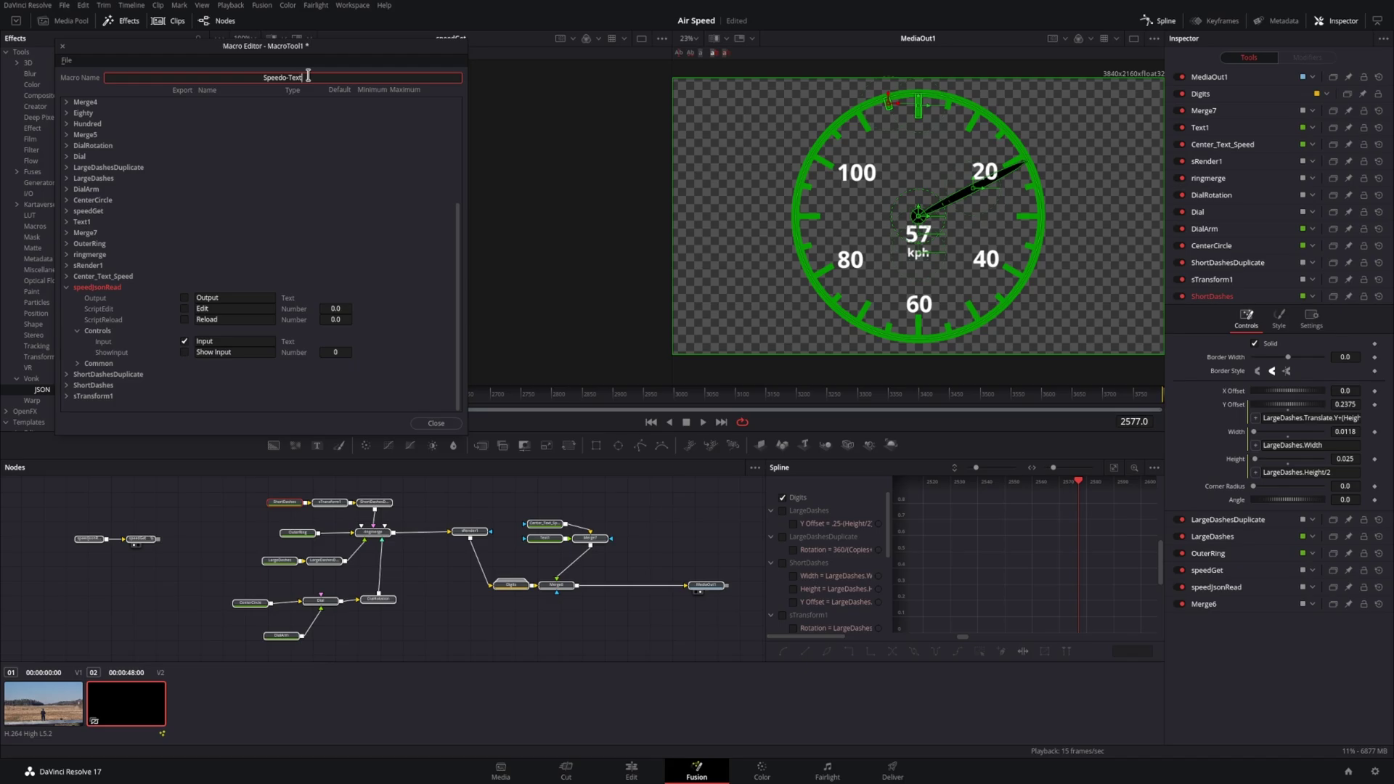
click(436, 423)
click(367, 247)
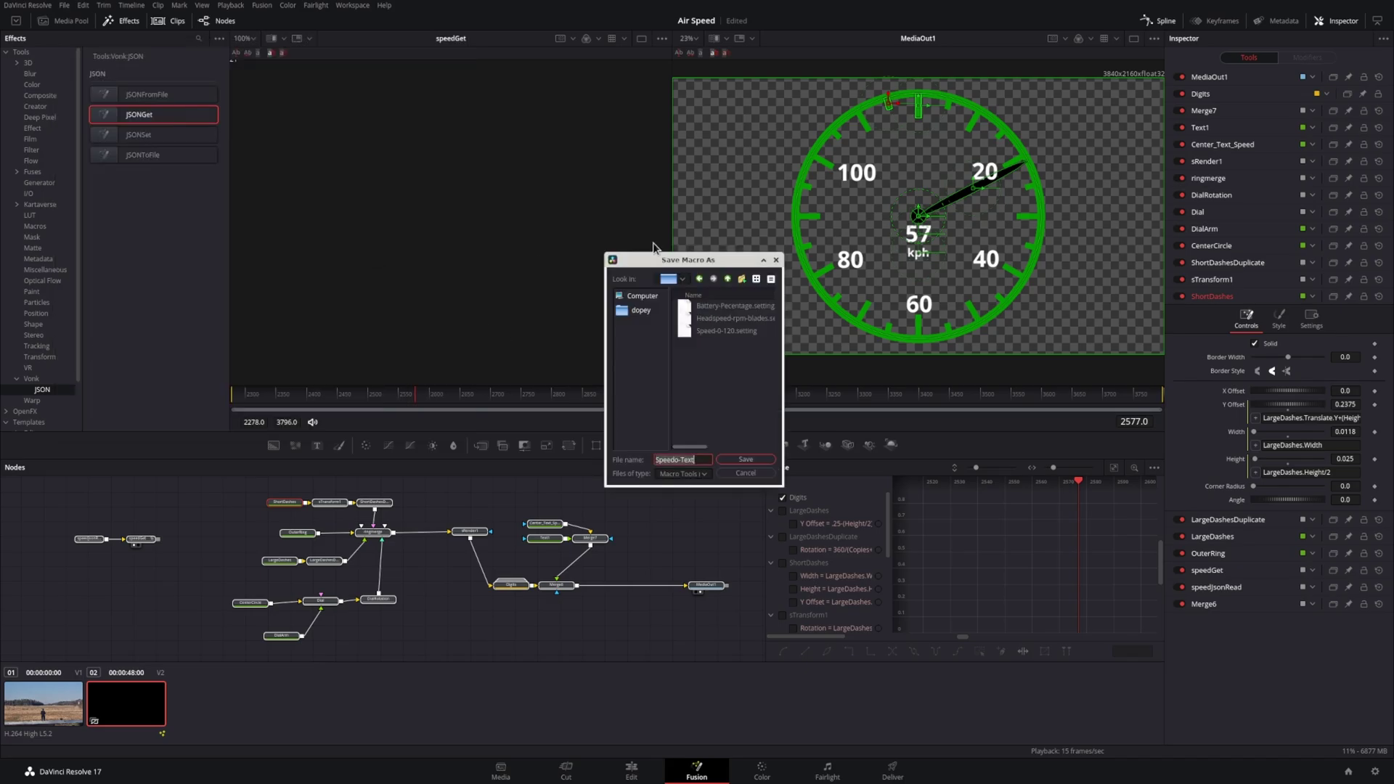
text(.setting)
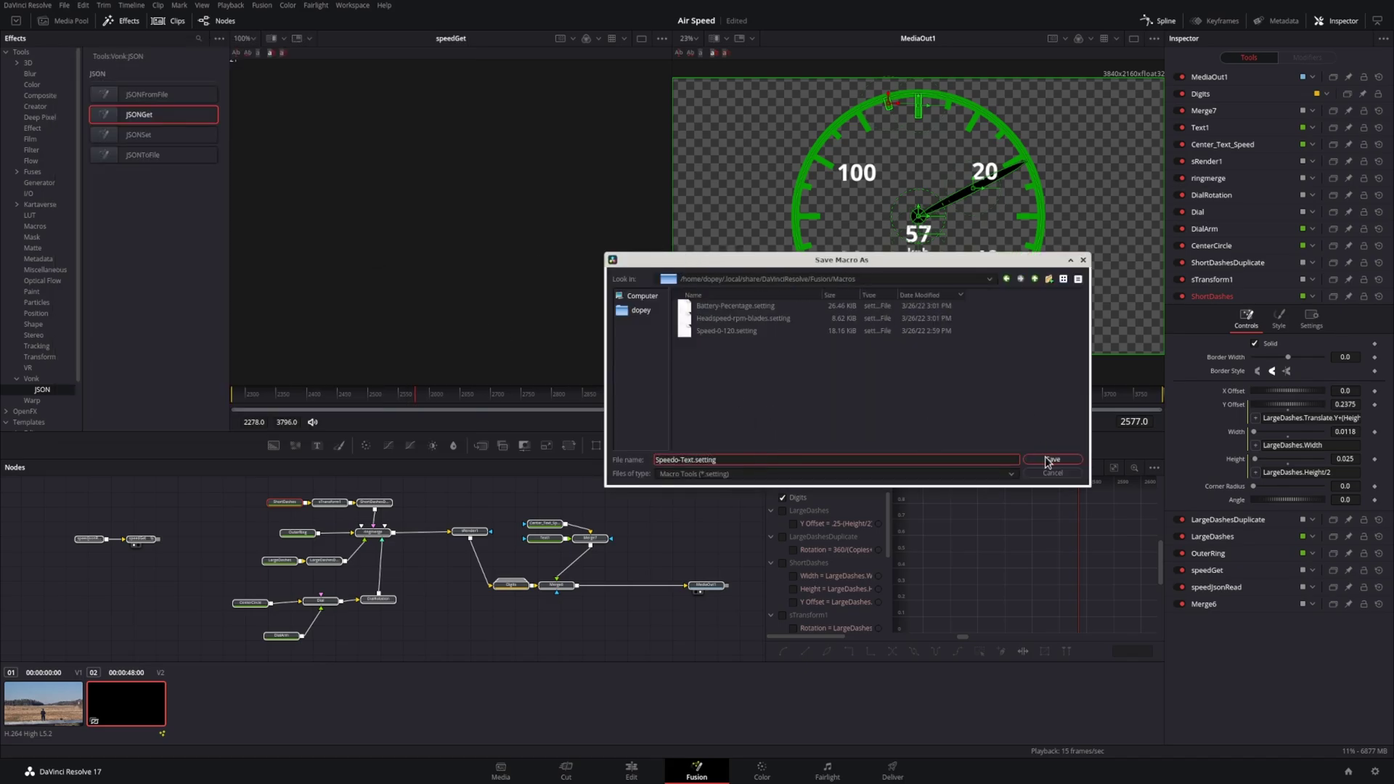
click(1050, 459)
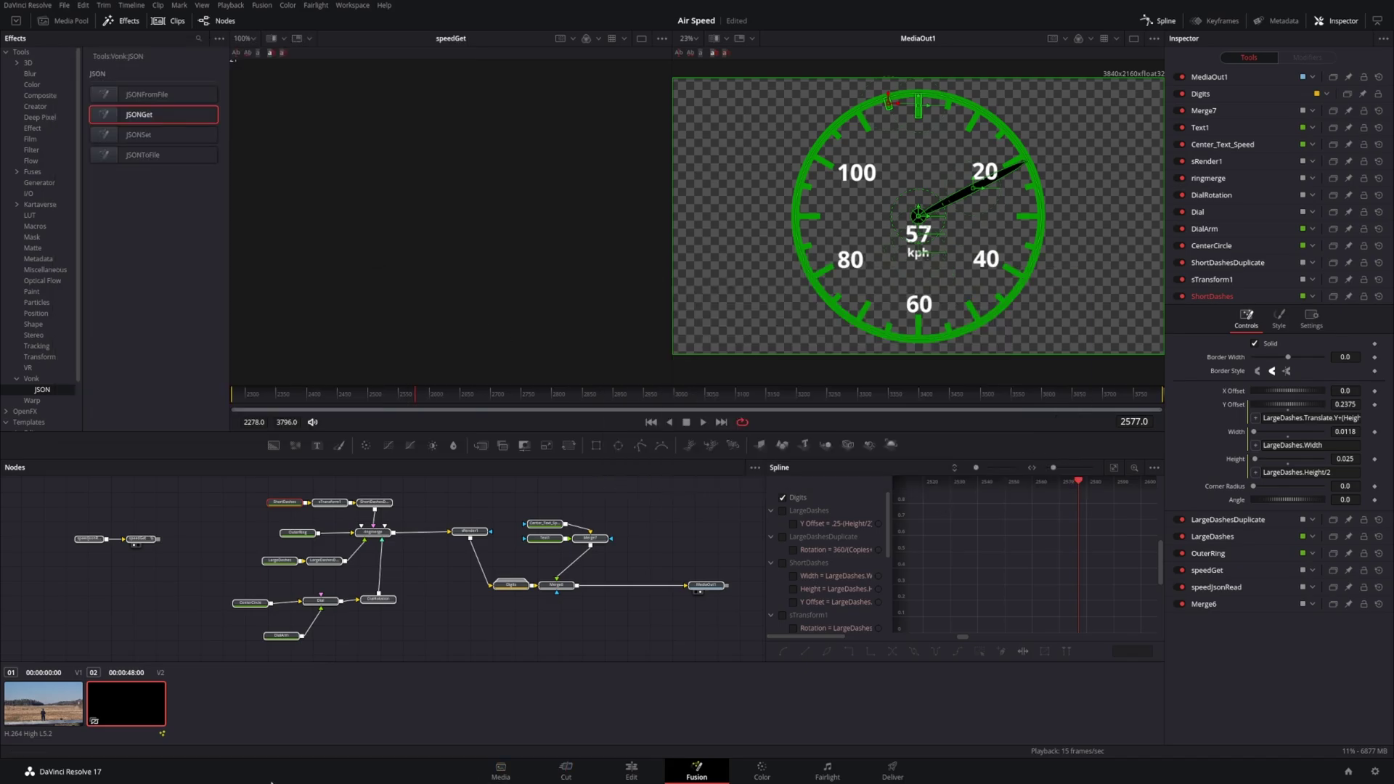
Step: Add the Speedo-Text macro to the flight video clip's composition and merge its output over MediaIn1
click(43, 704)
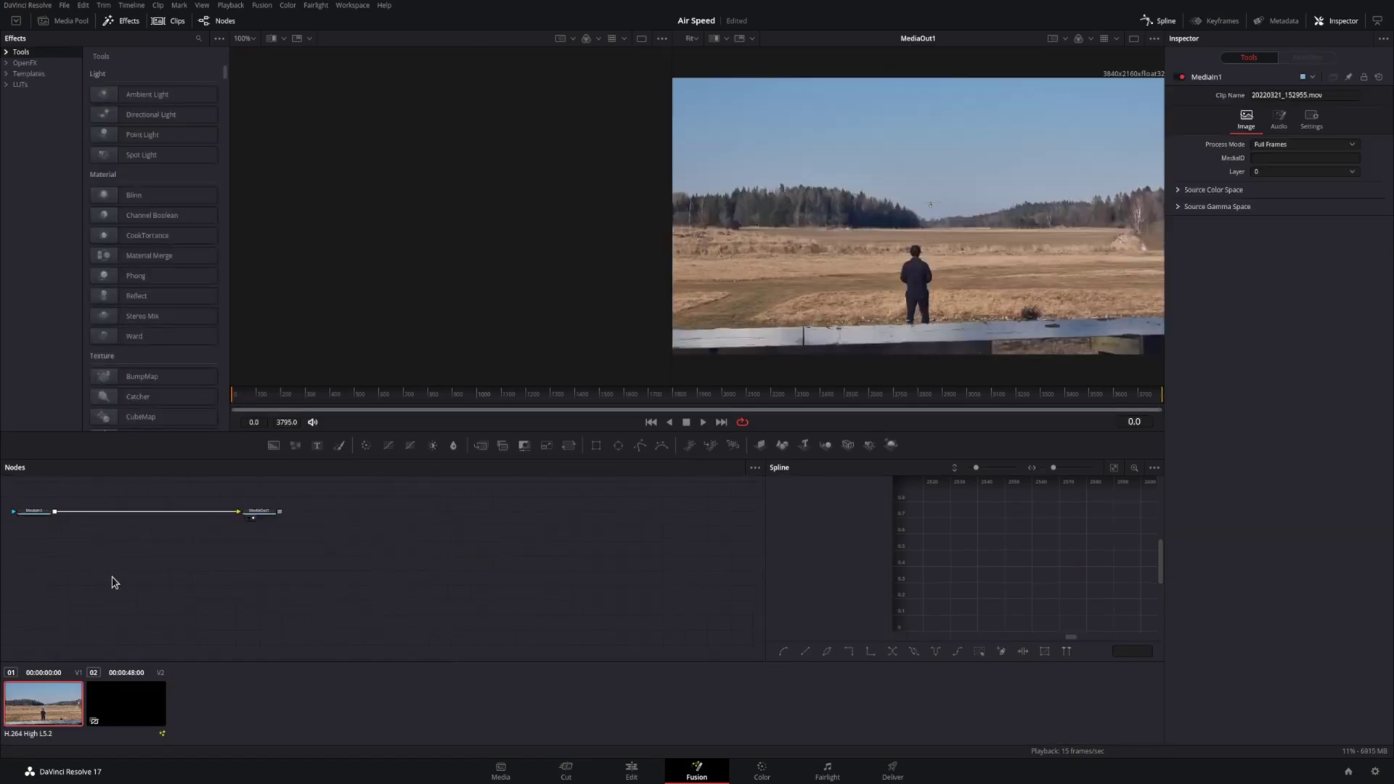
right_click(136, 575)
mouse_move(211, 581)
mouse_move(325, 475)
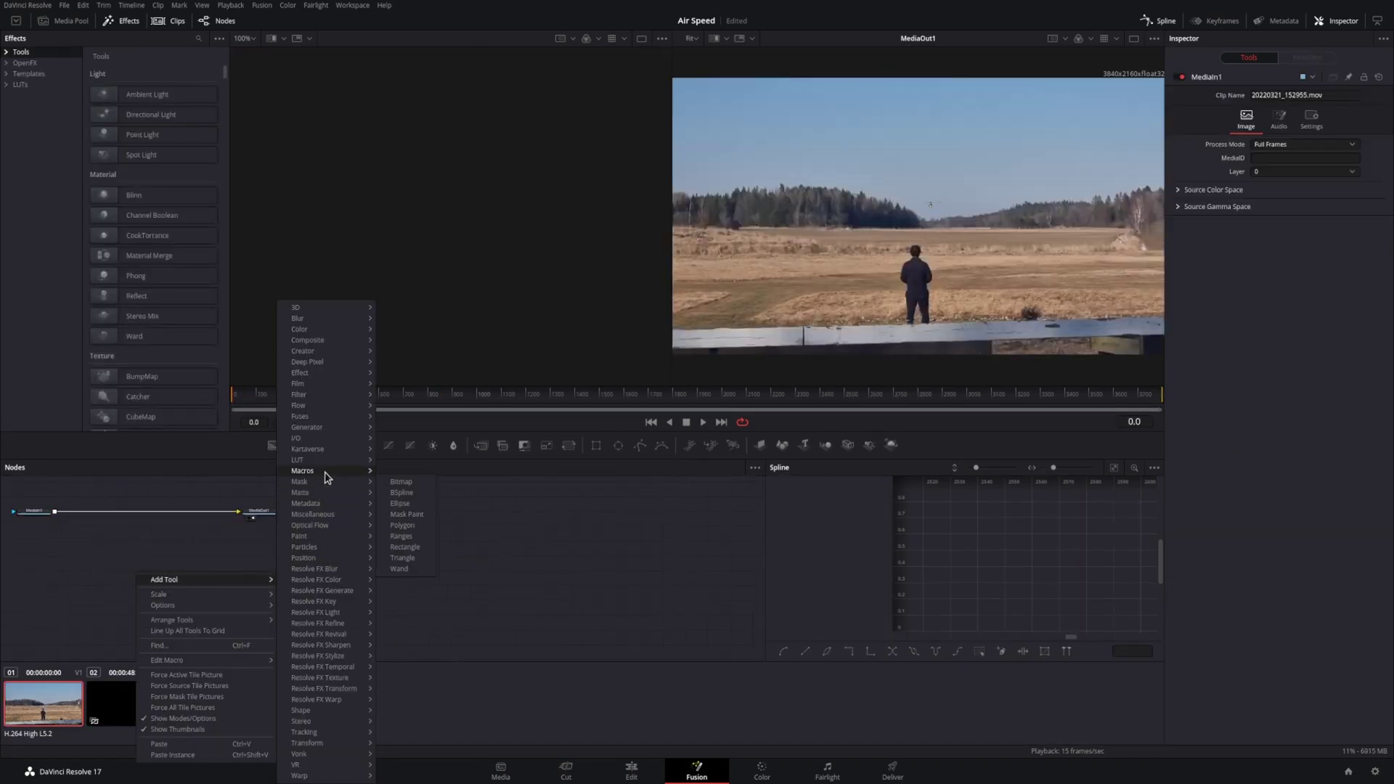
click(406, 517)
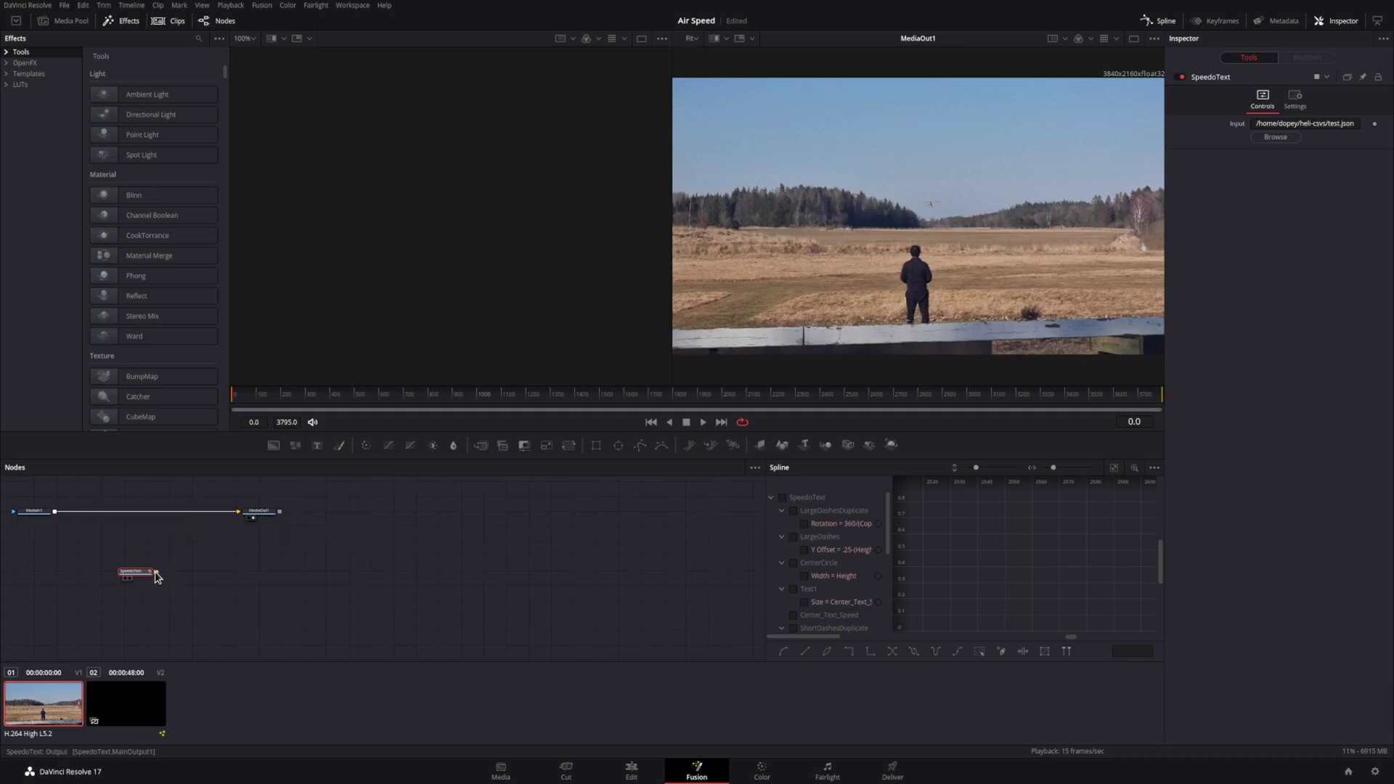
drag(155, 572, 57, 514)
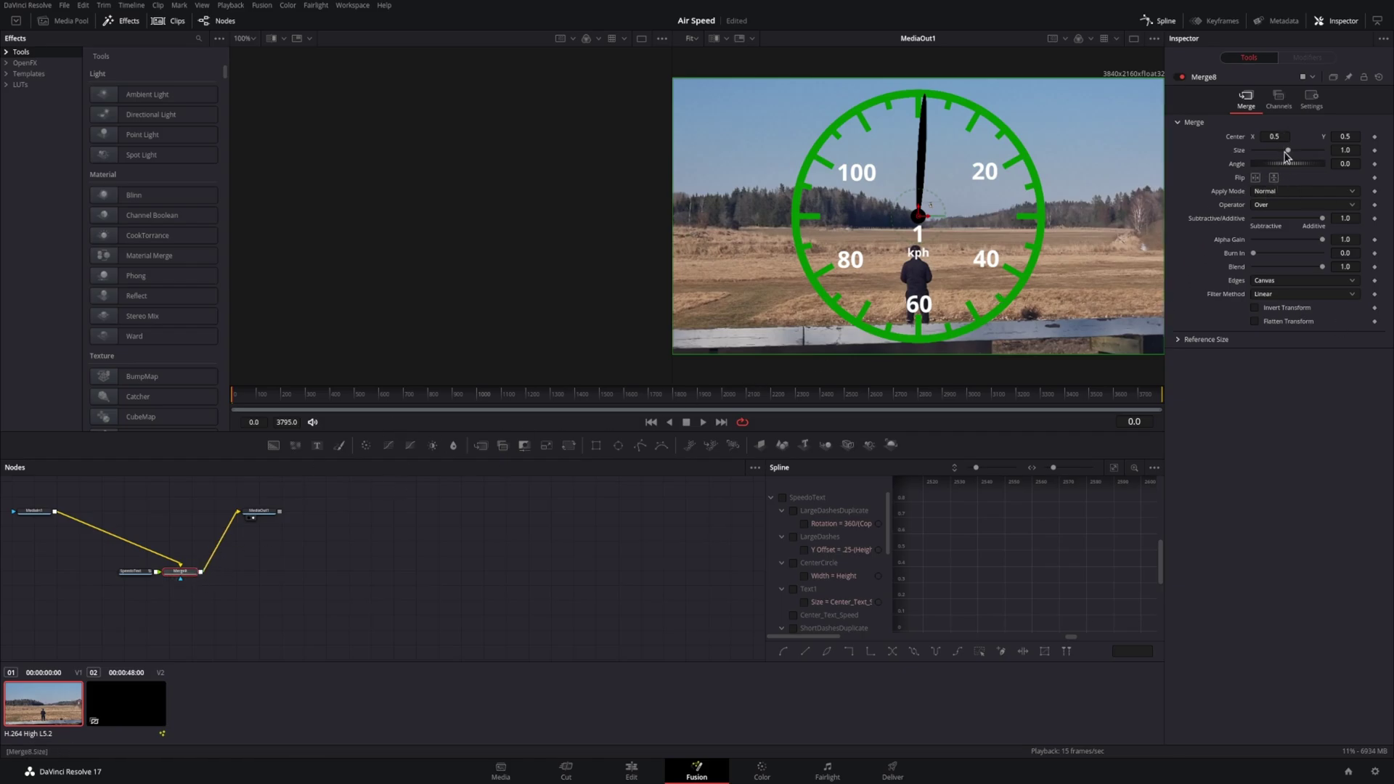
Step: Scale the merged gauge to 0.17 and move it beside the pilot, centred at about X 0.653, Y 0.348
drag(1287, 155, 1257, 159)
drag(919, 219, 991, 262)
drag(283, 404, 234, 404)
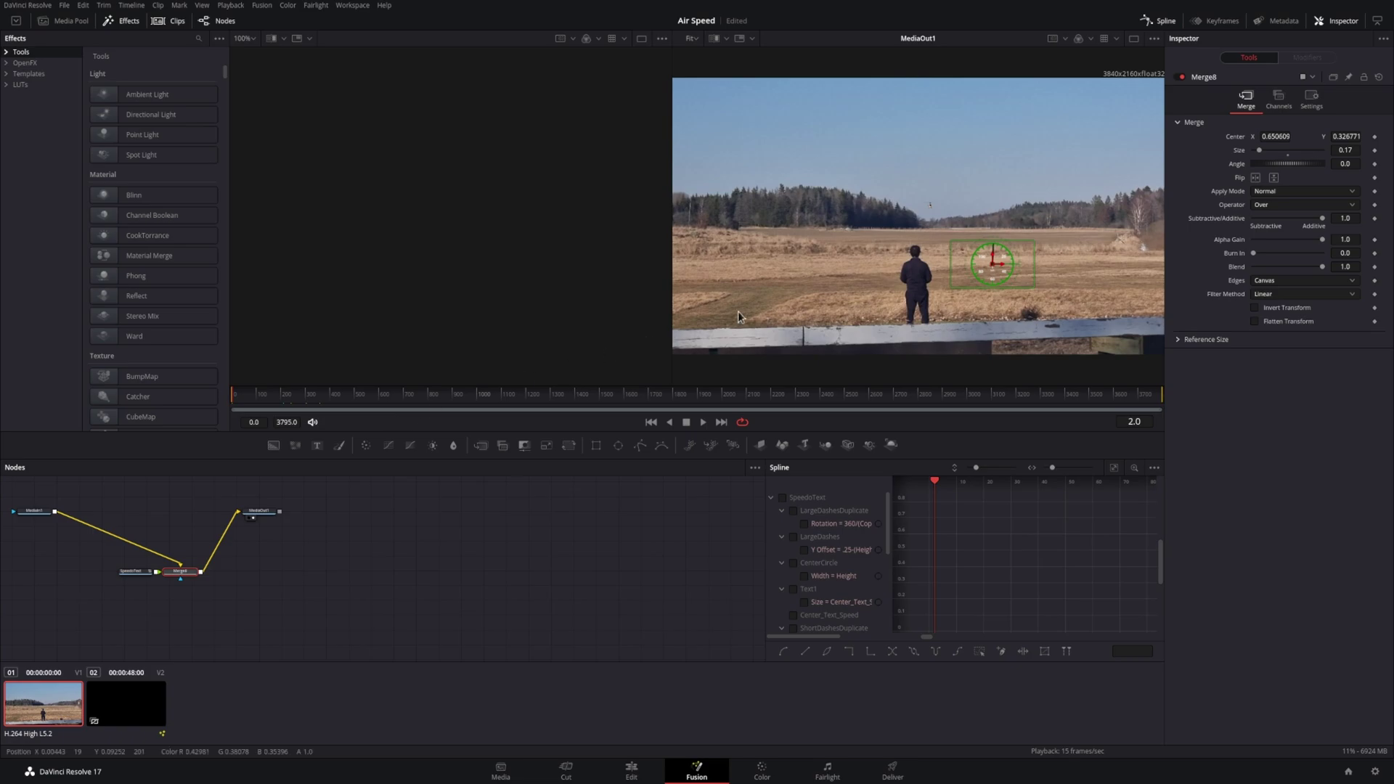
scroll(914, 275, up, 2)
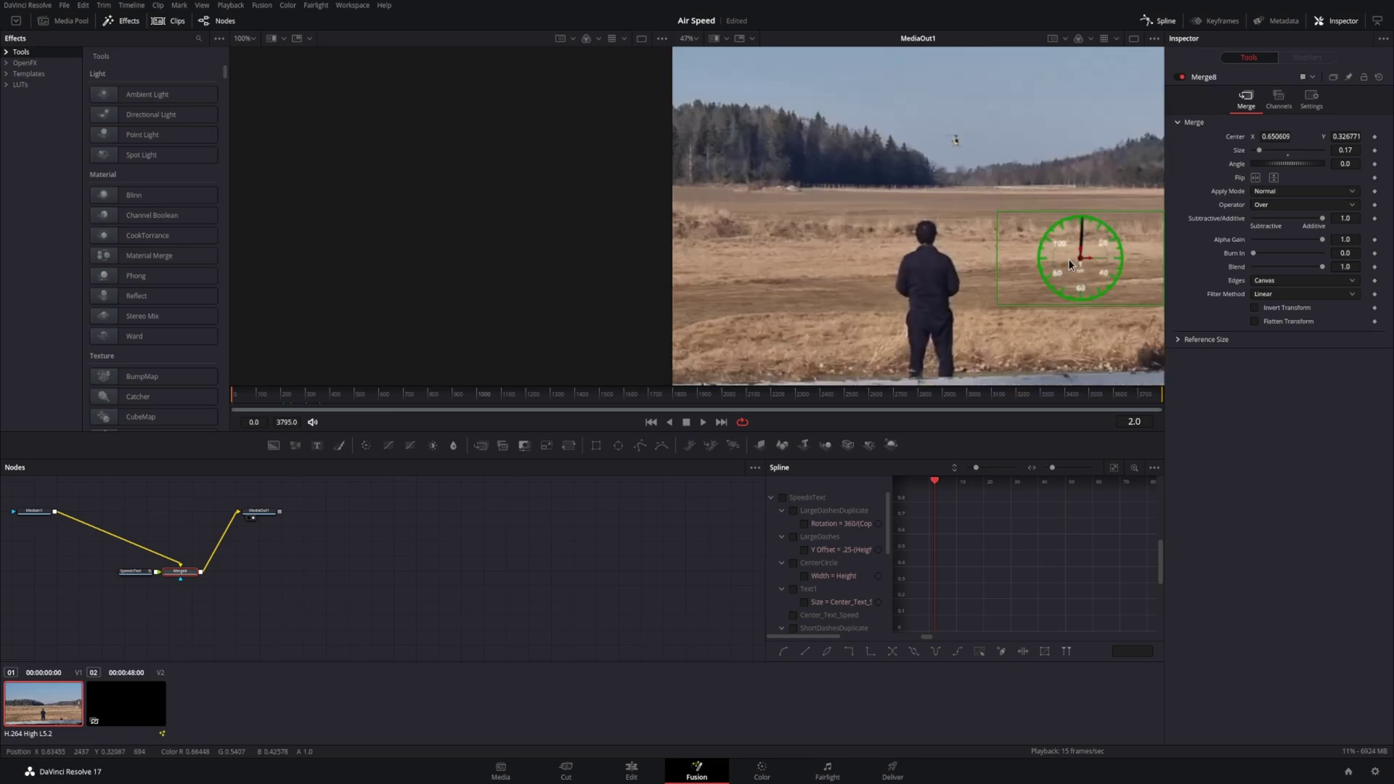
drag(1082, 261, 1084, 250)
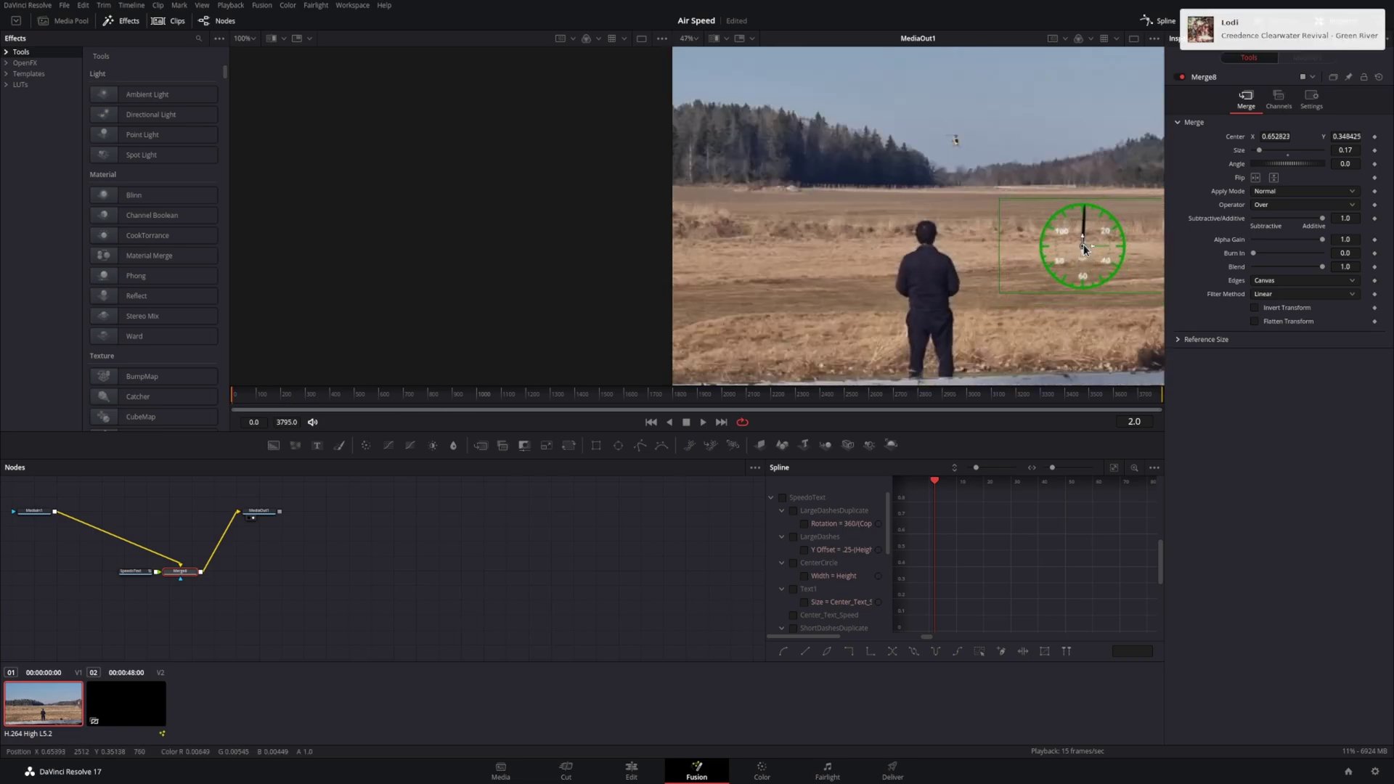